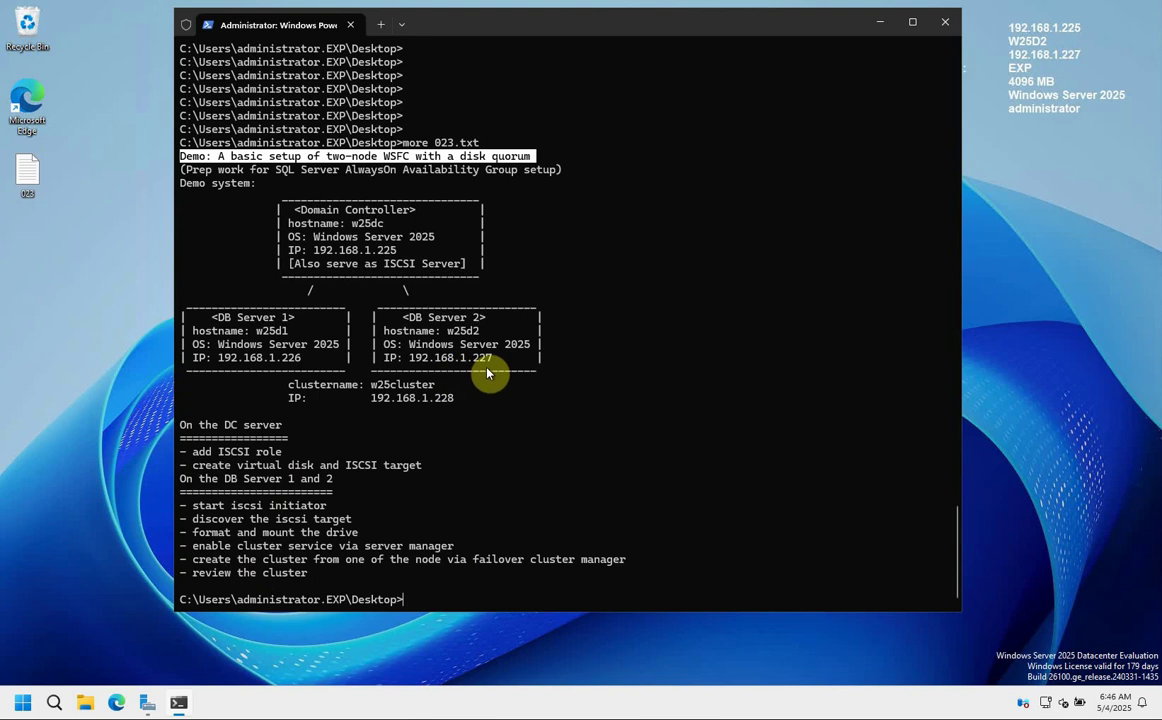
- Minimize the terminal, switch to W25DC, bring up Active Directory Users and Computers and refresh the exp.db Computers container
left_click(879, 24)
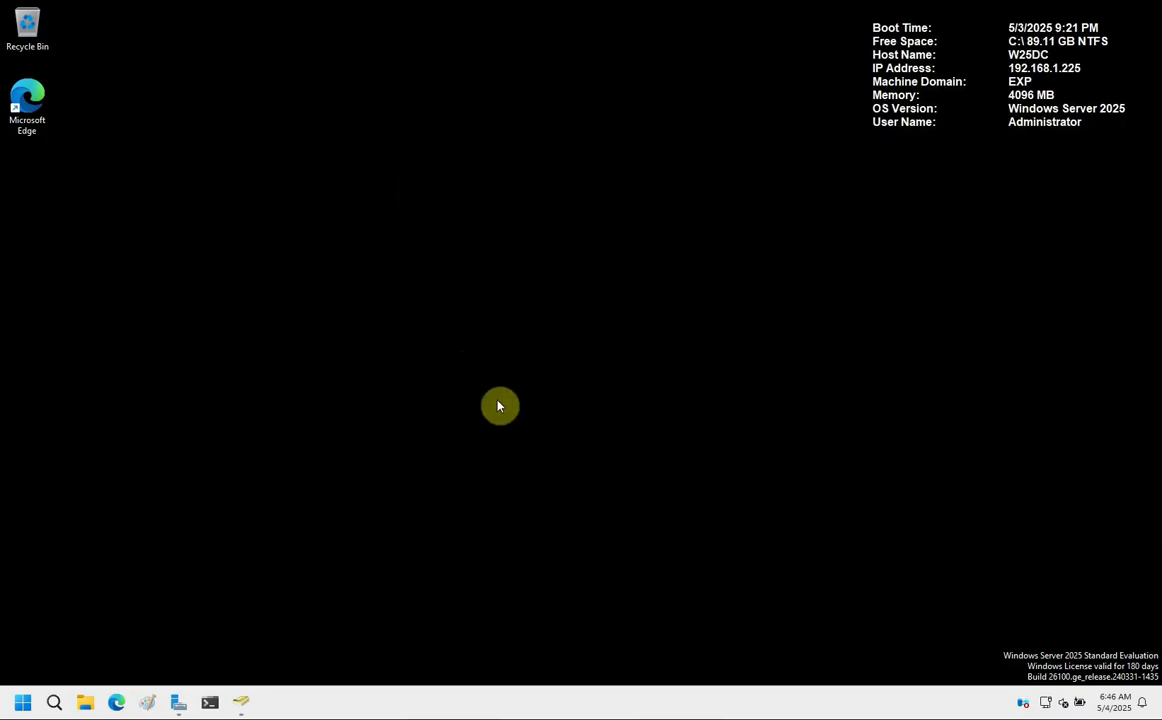
mouse_move(243, 699)
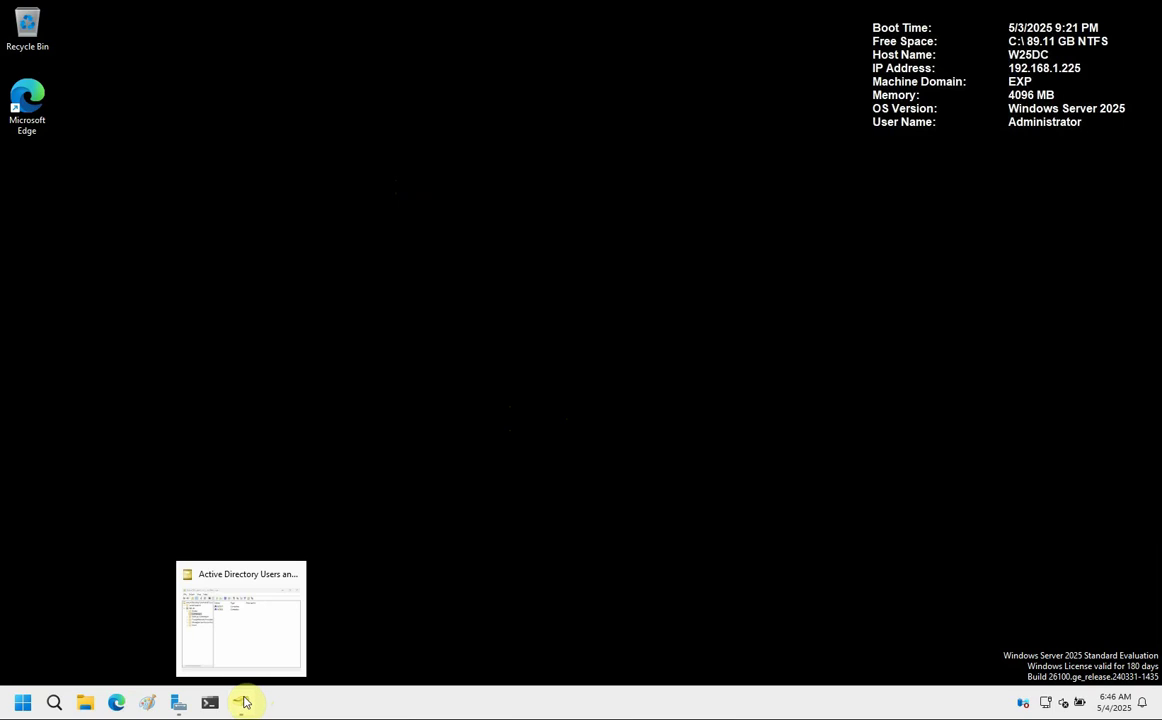
left_click(245, 630)
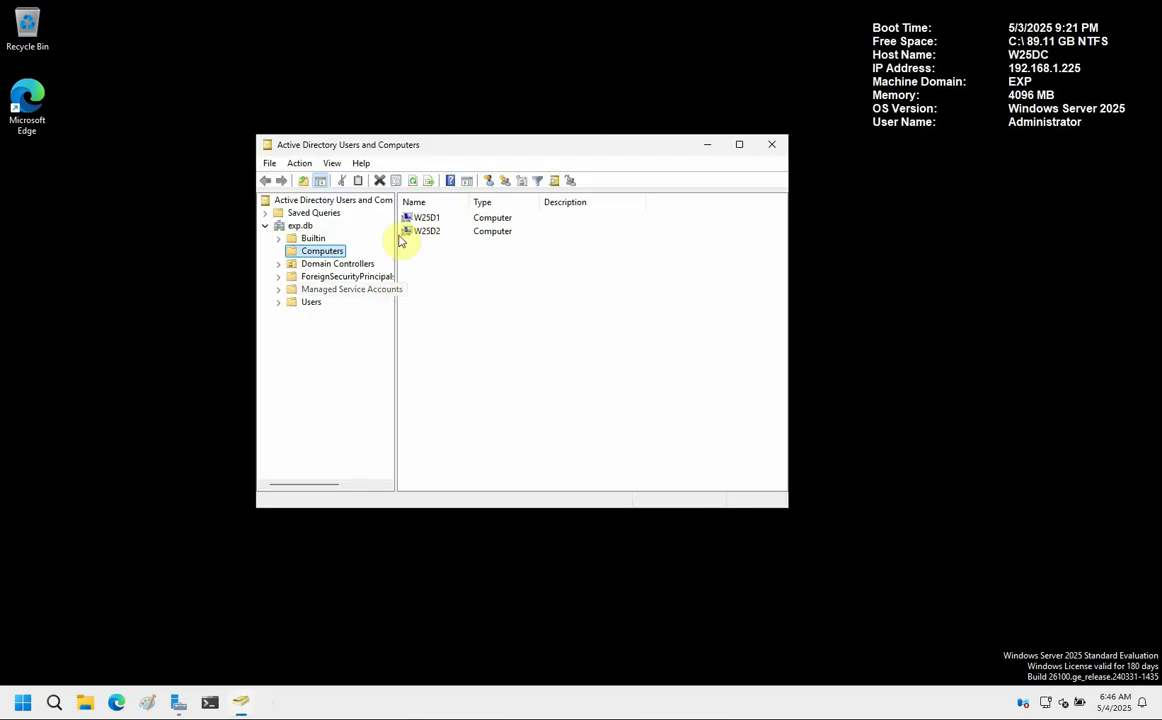
right_click(513, 292)
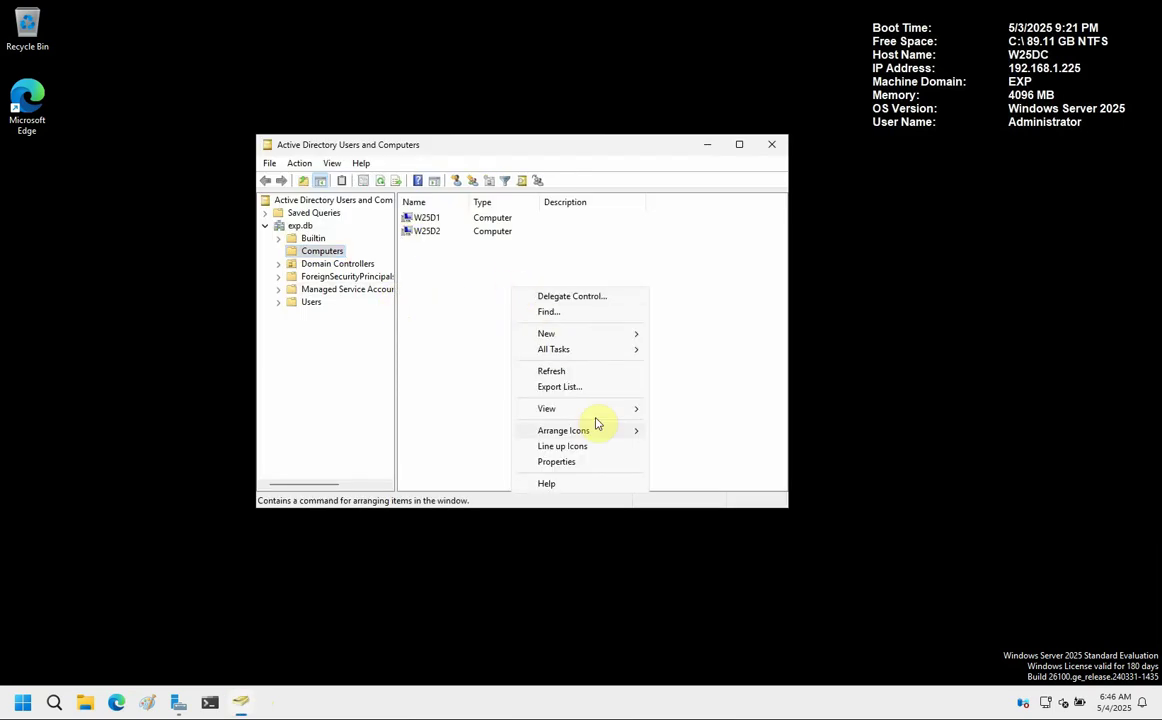
left_click(558, 372)
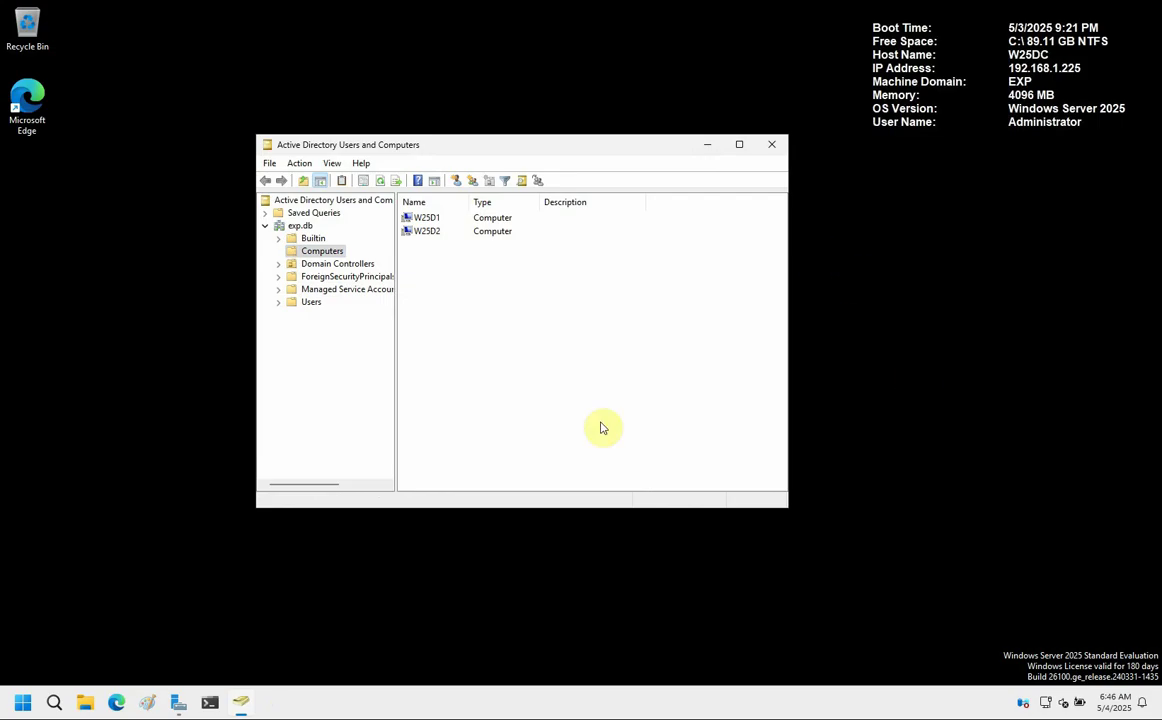
- Switch to Server Manager on W25DC and return from the iSCSI page to the Dashboard
mouse_move(178, 703)
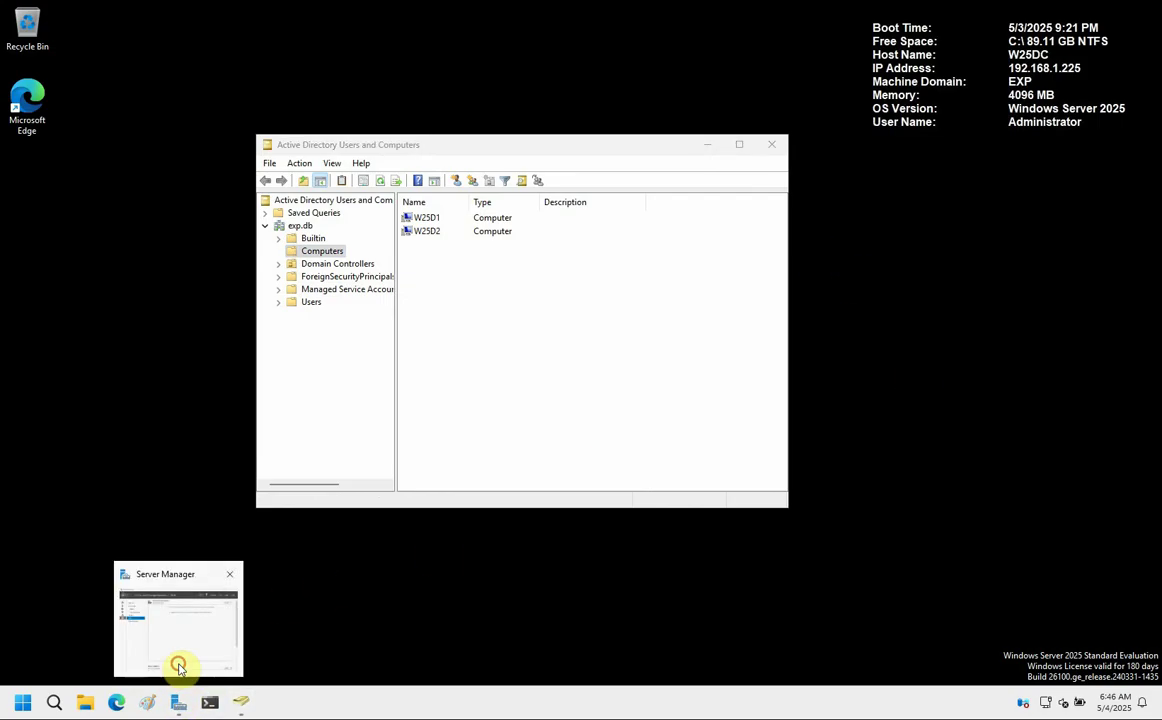
left_click(164, 606)
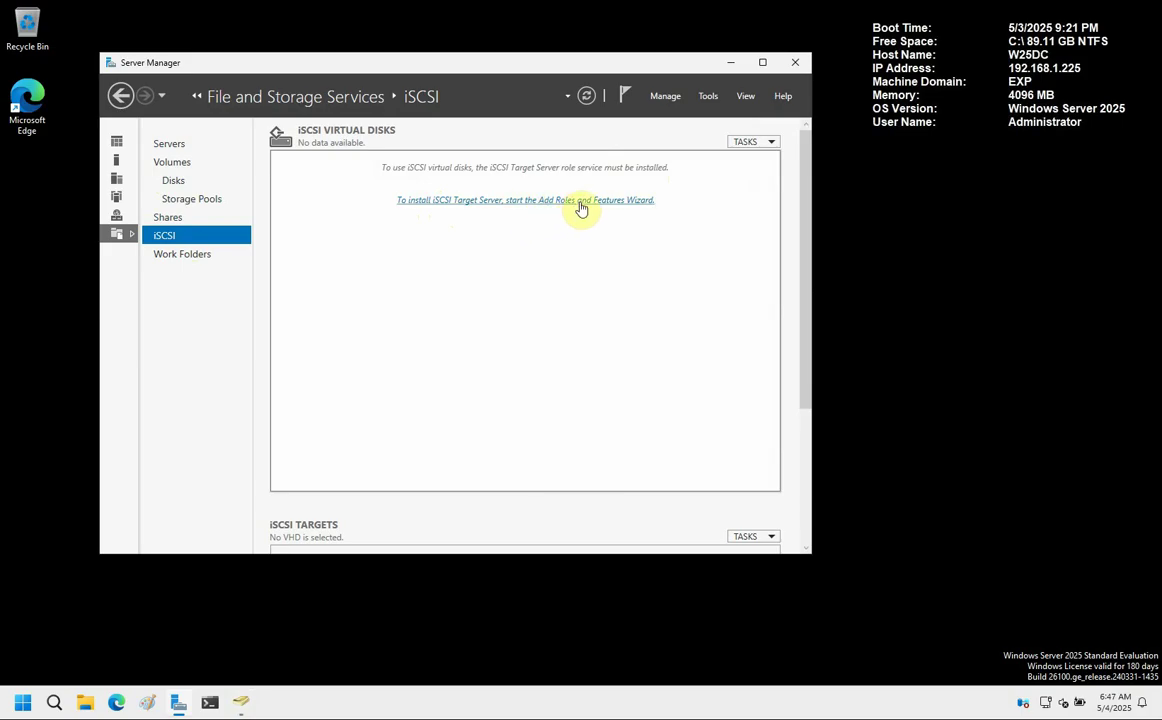
left_click_drag(581, 66, 658, 134)
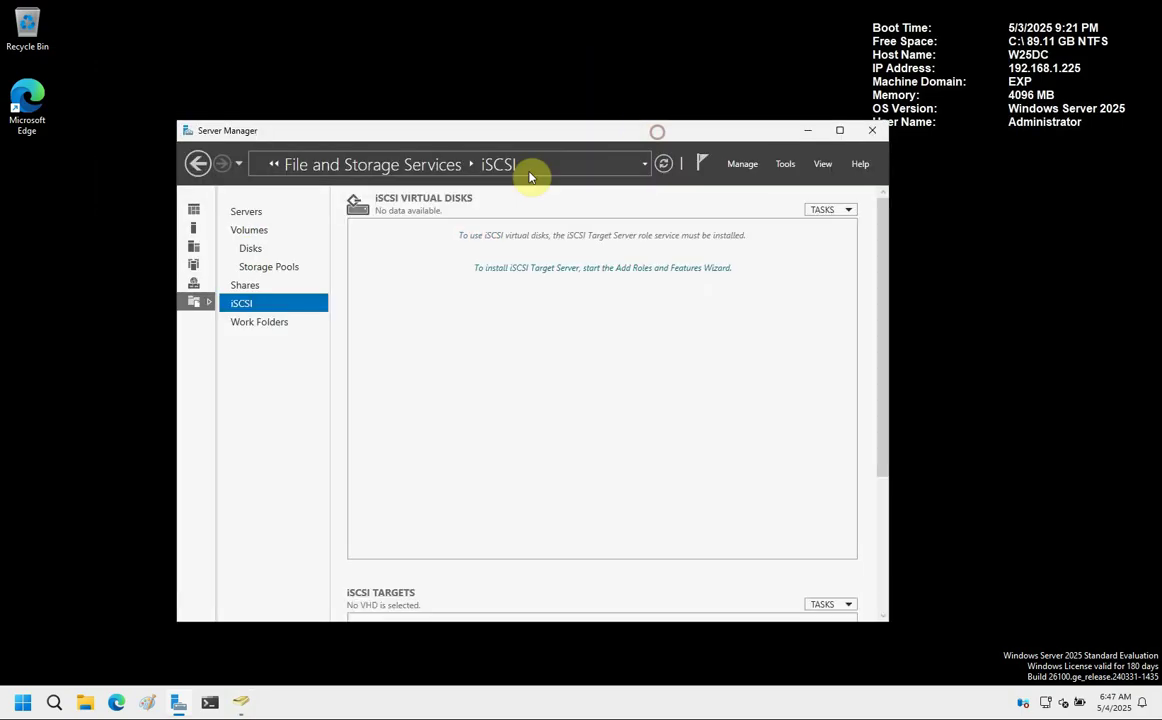
left_click(196, 165)
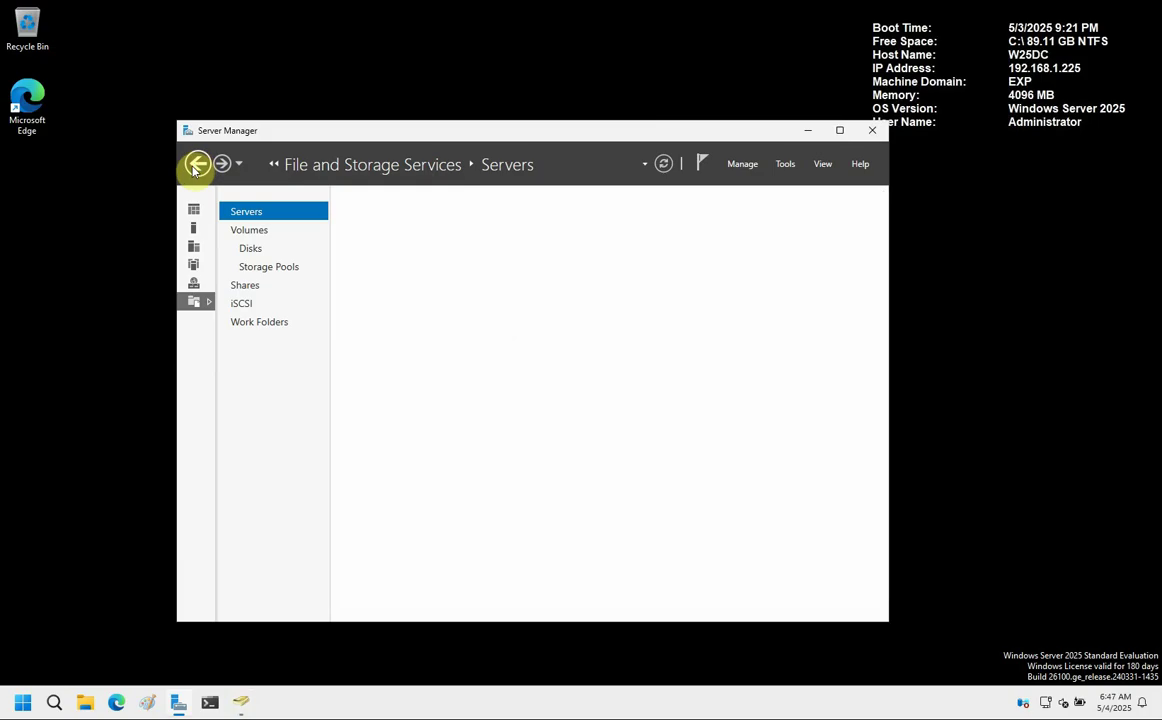
left_click(196, 165)
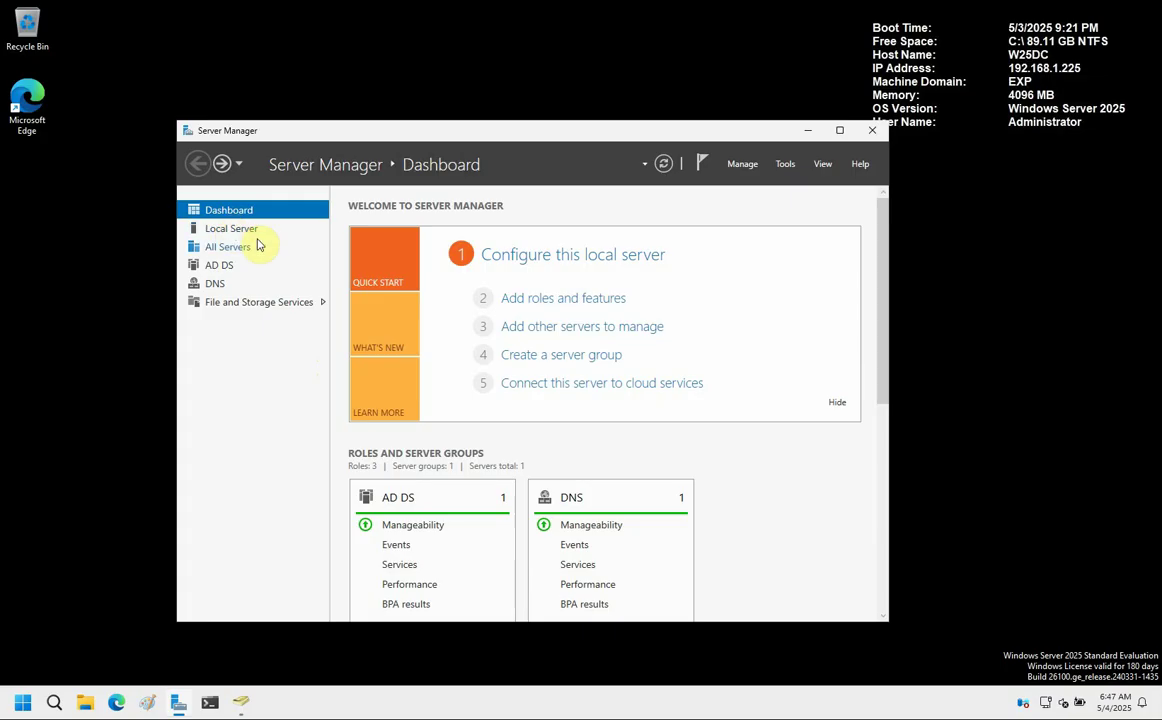
- Start adding roles and features to w25dc.exp.db as a role-based or feature-based installation, without selecting an additional server role
left_click(562, 300)
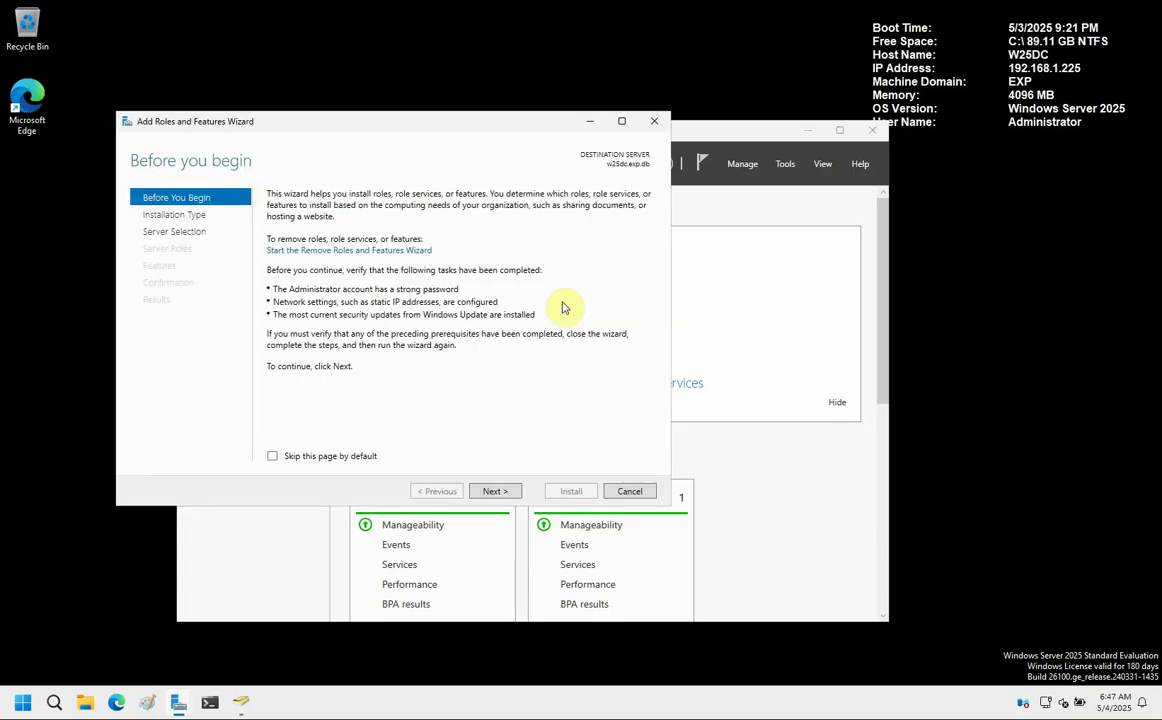
left_click(488, 491)
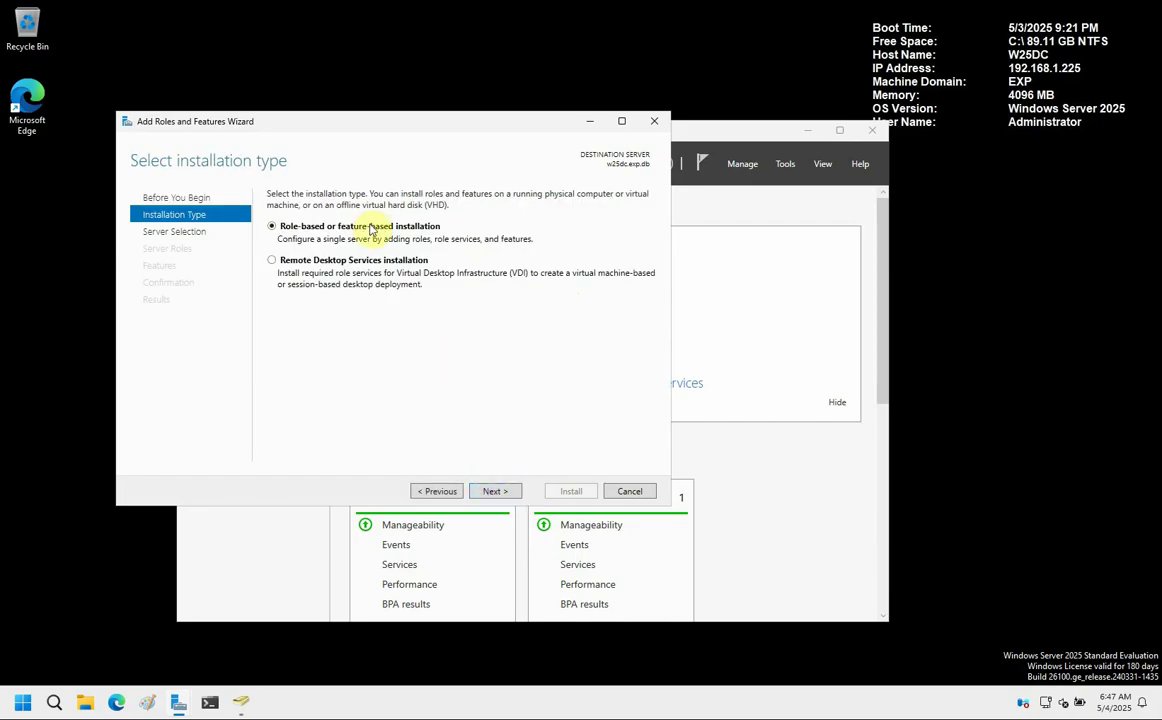
left_click(498, 492)
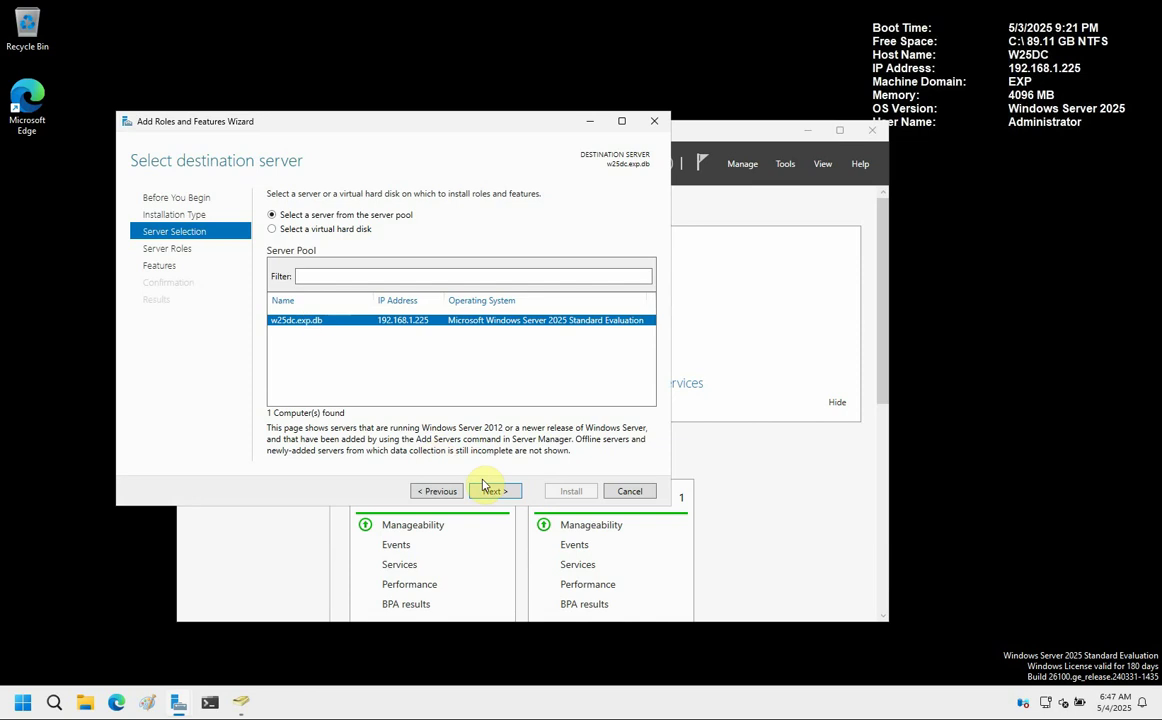
left_click(494, 491)
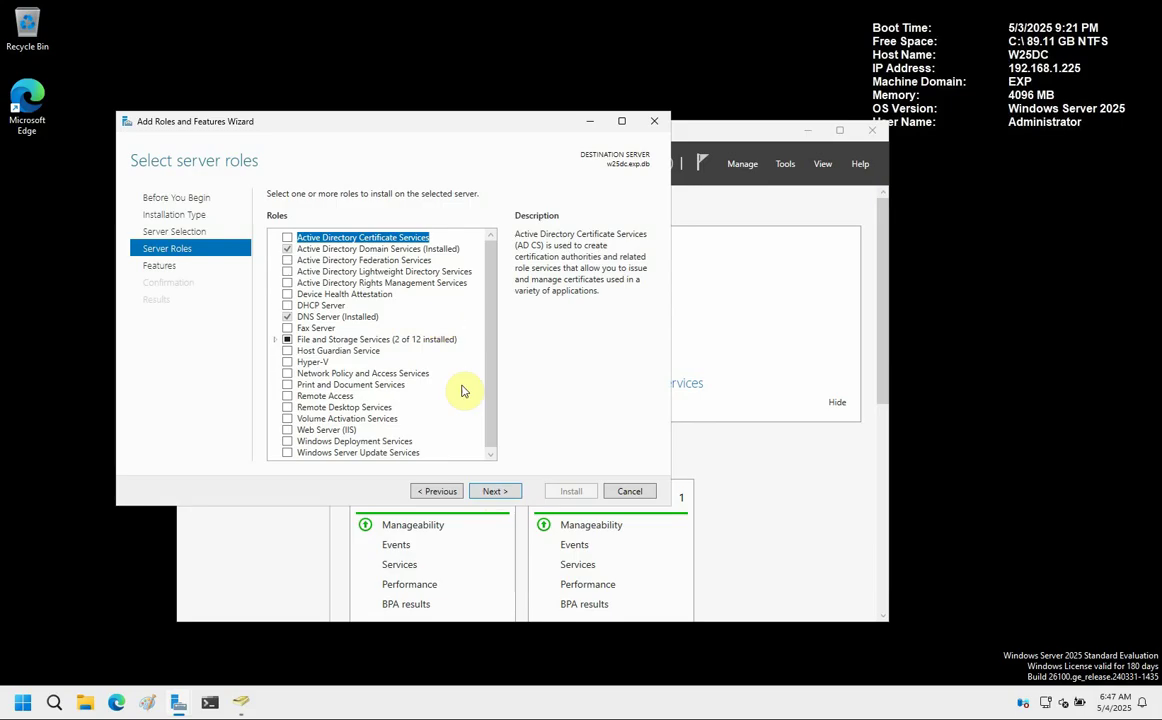
left_click(496, 492)
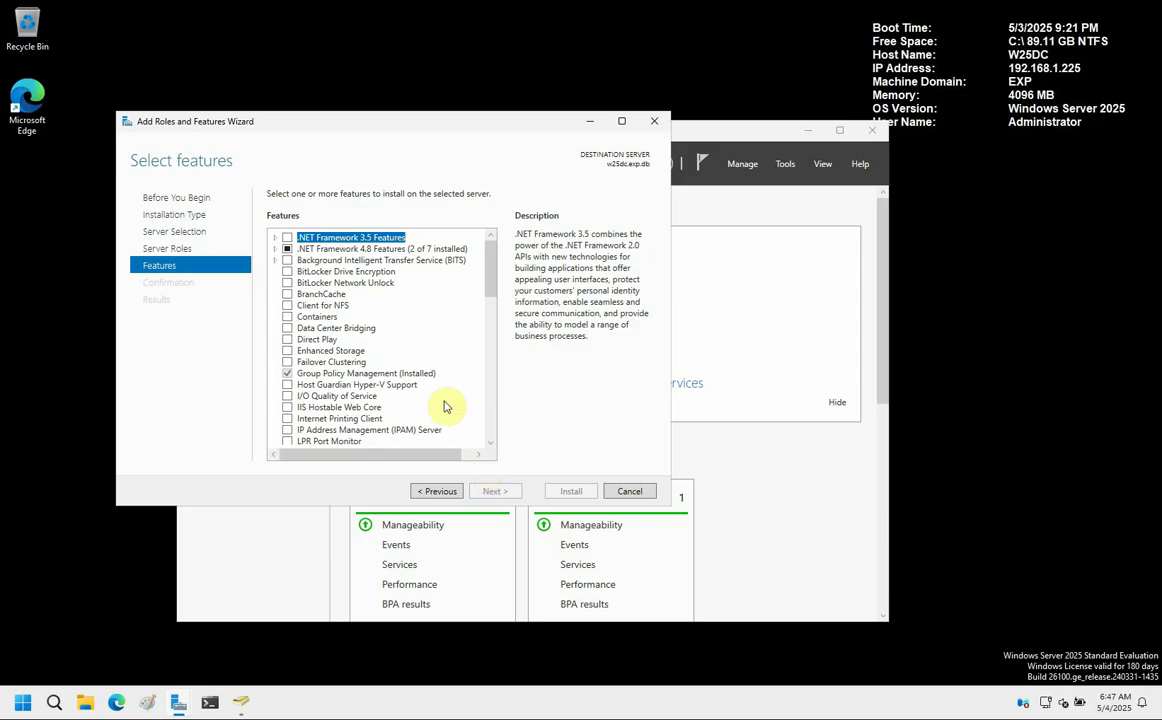
- Select the Failover Clustering feature together with its required management tools for w25dc.exp.db
left_click(287, 362)
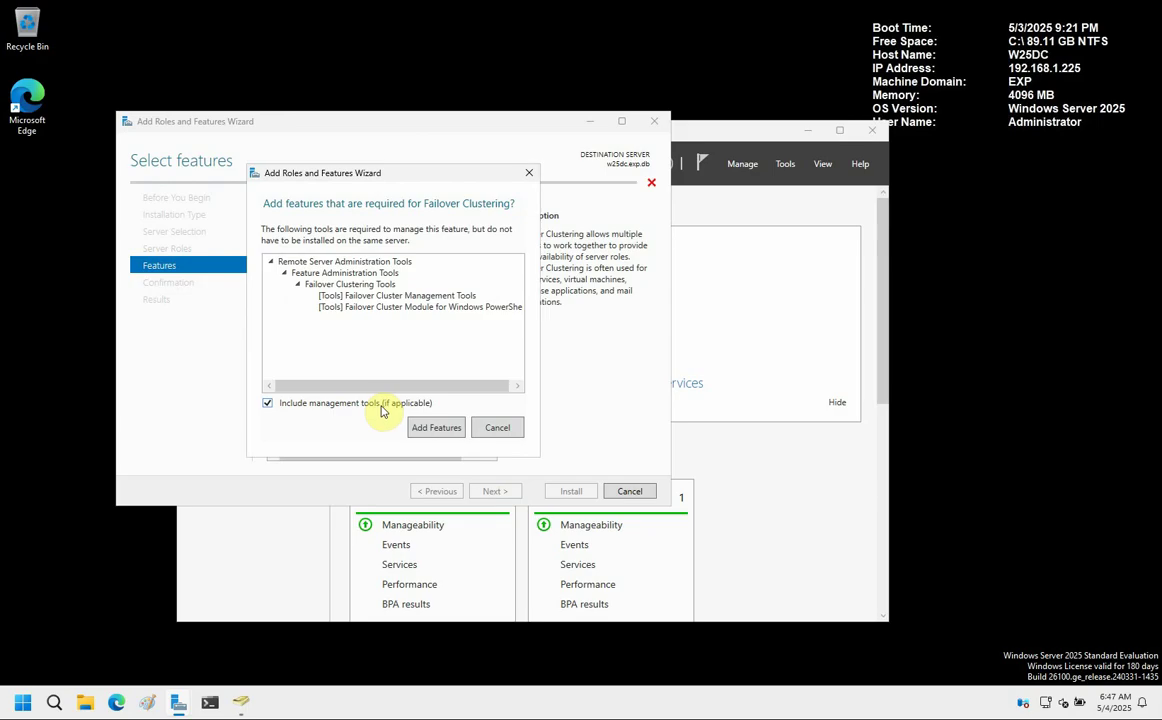
left_click(434, 428)
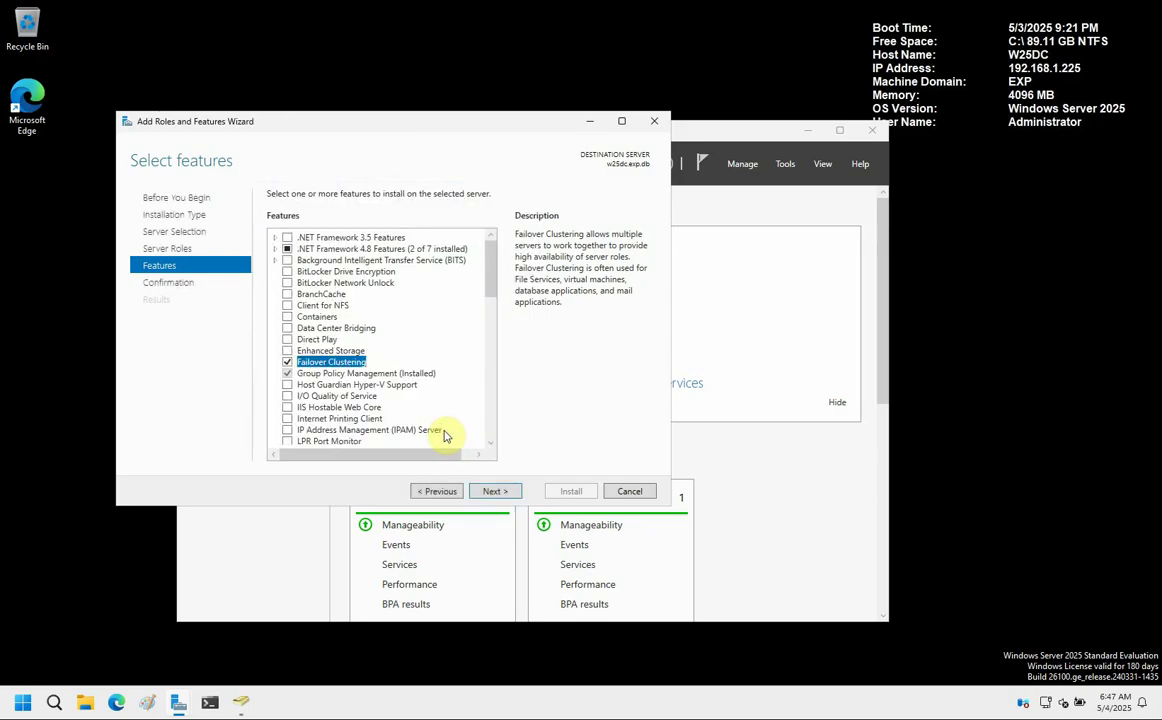
left_click(494, 491)
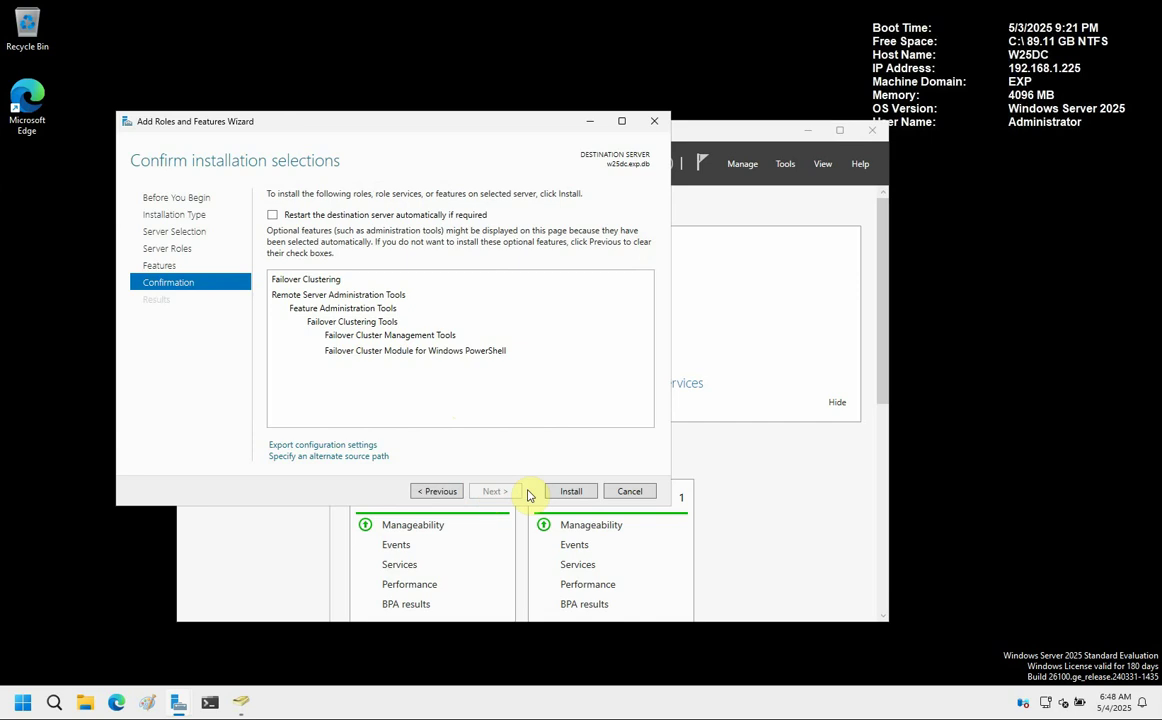
- Allow automatic restart of the destination server, install the selected features and close the wizard
left_click(272, 215)
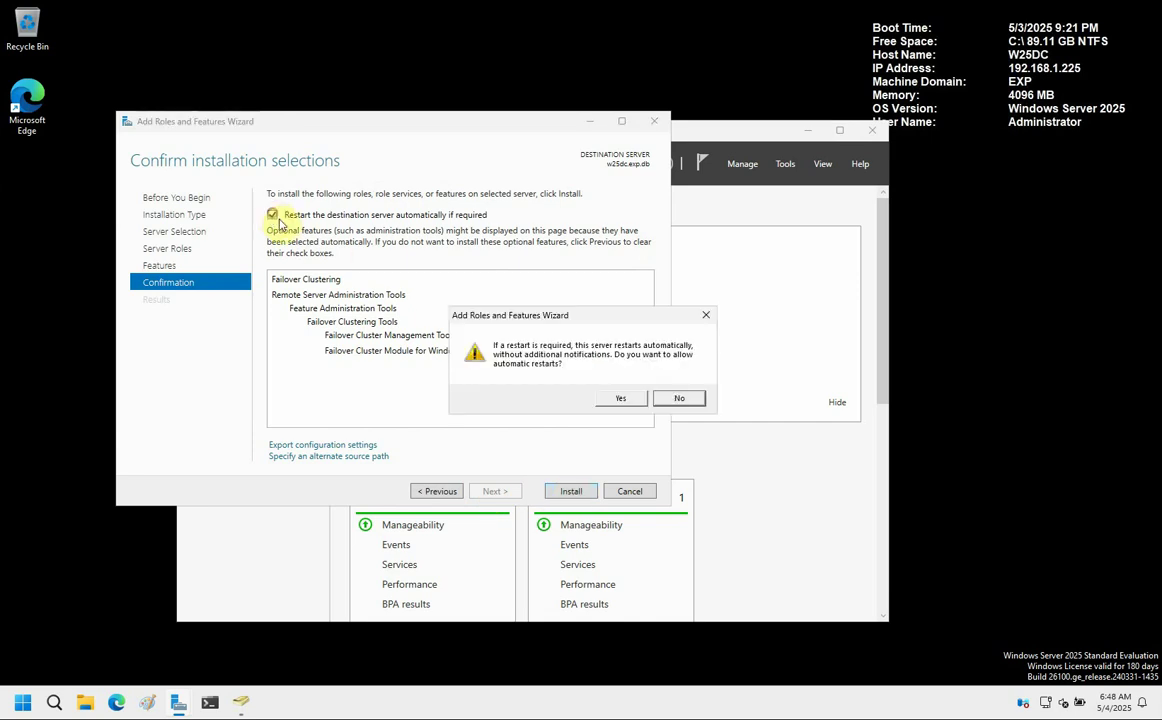
left_click(619, 400)
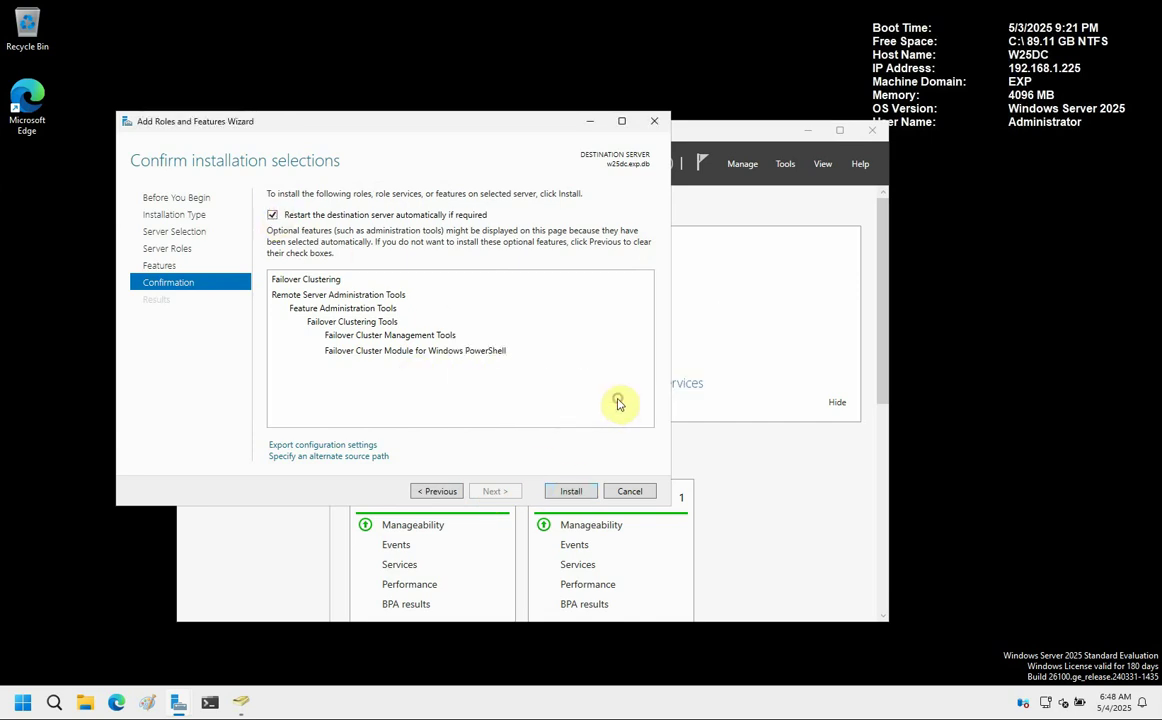
left_click(570, 491)
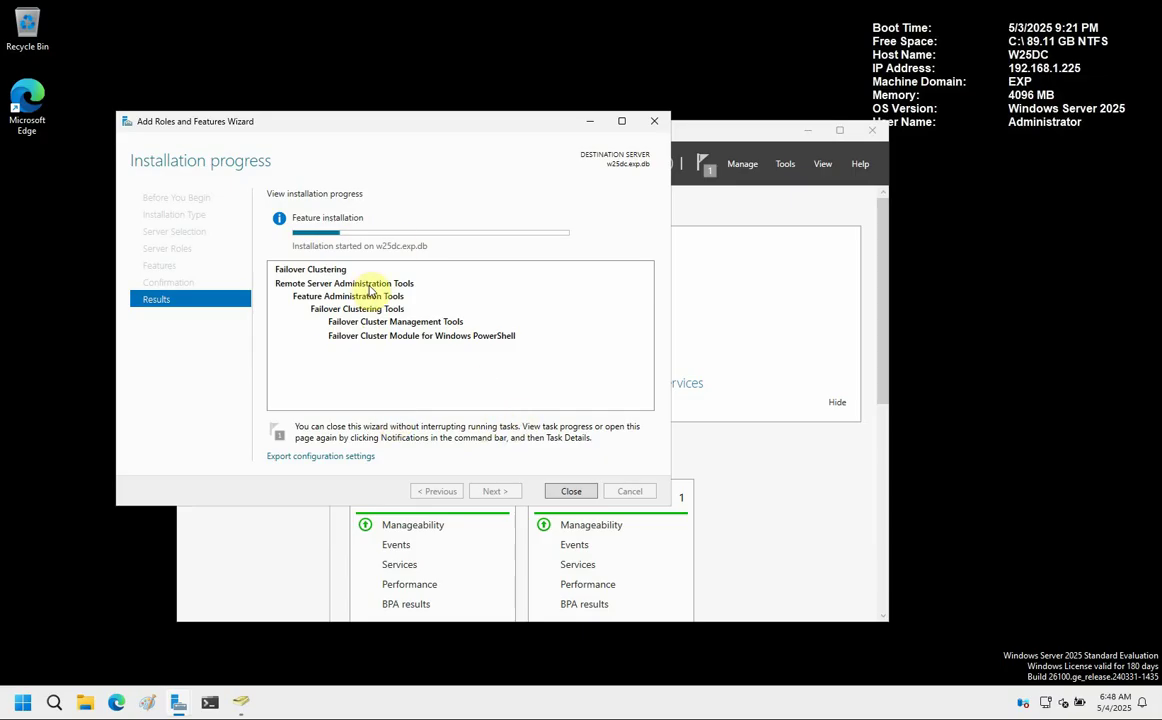
left_click(573, 491)
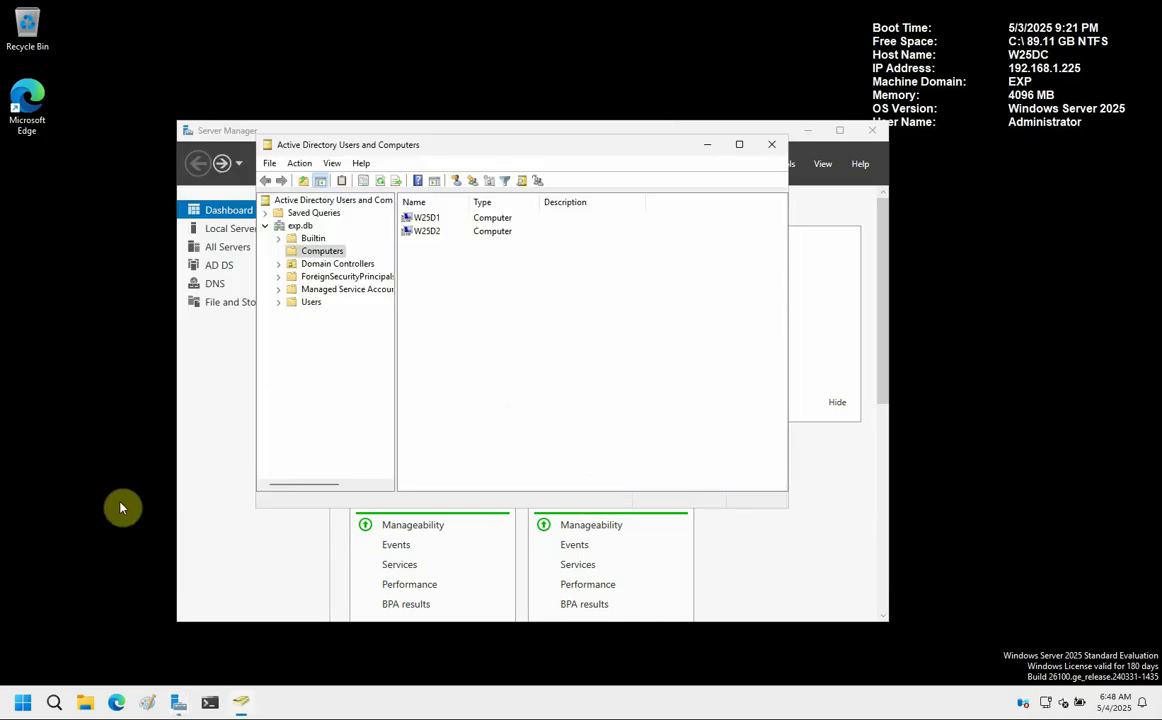
- Return to Server Manager and start another role-based or feature-based installation with w25dc.exp.db as the destination server
mouse_move(175, 703)
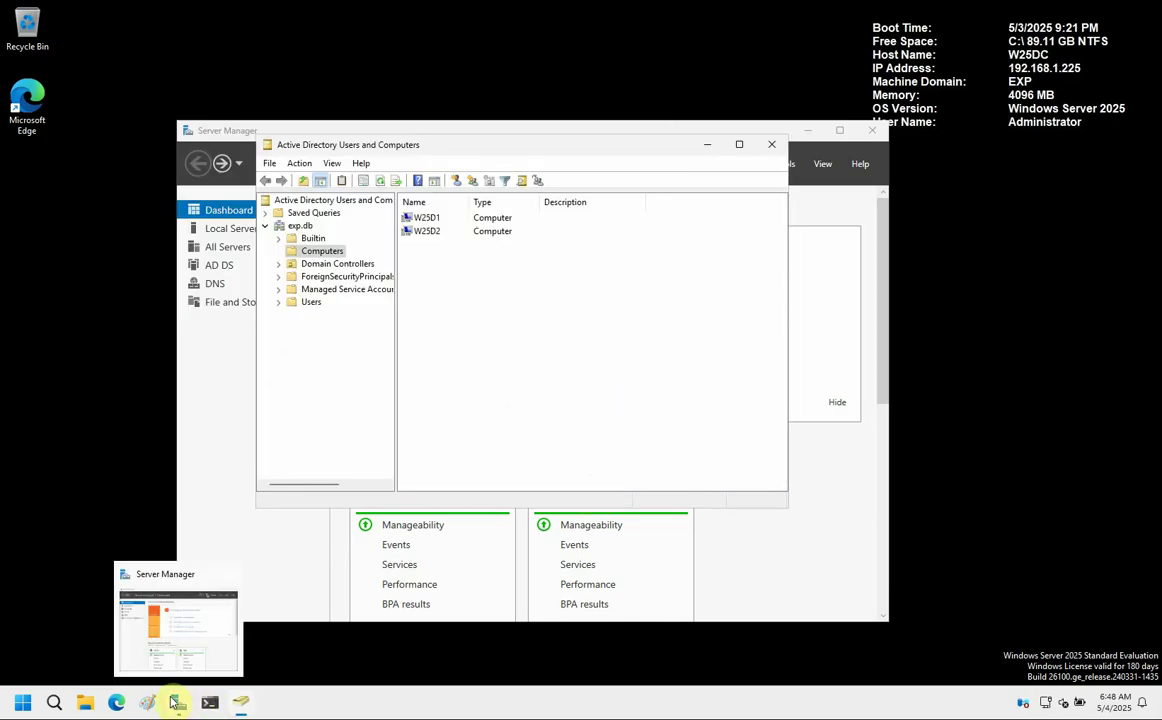
left_click(172, 645)
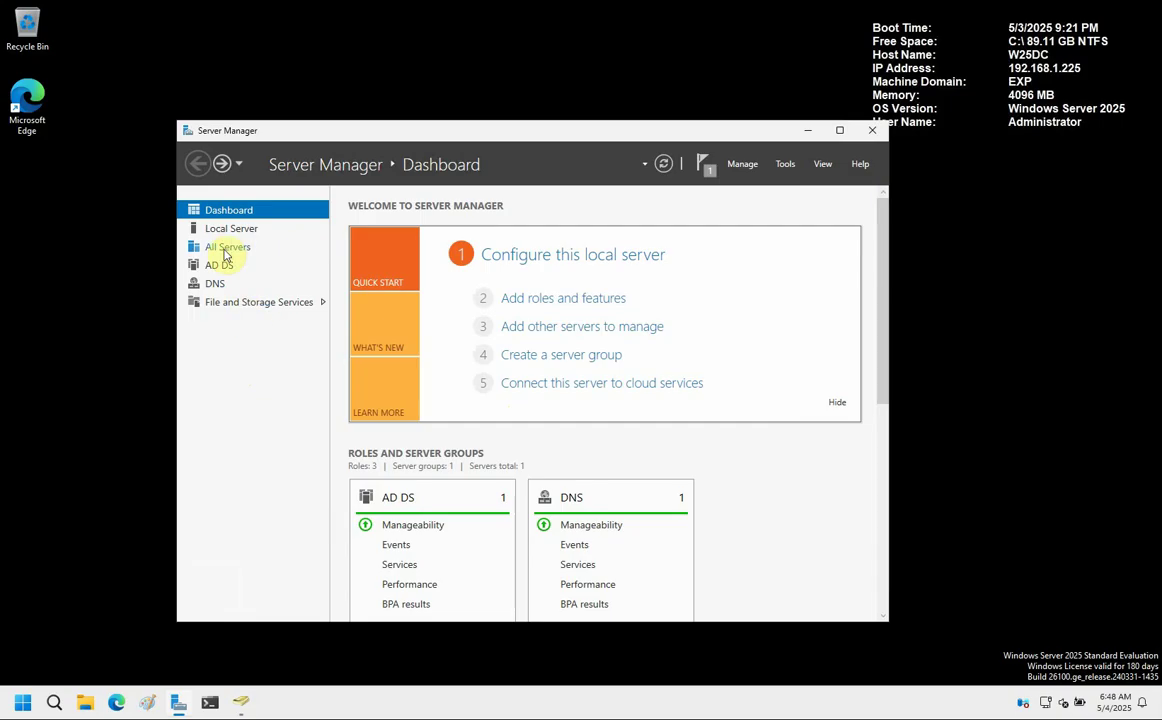
left_click(567, 300)
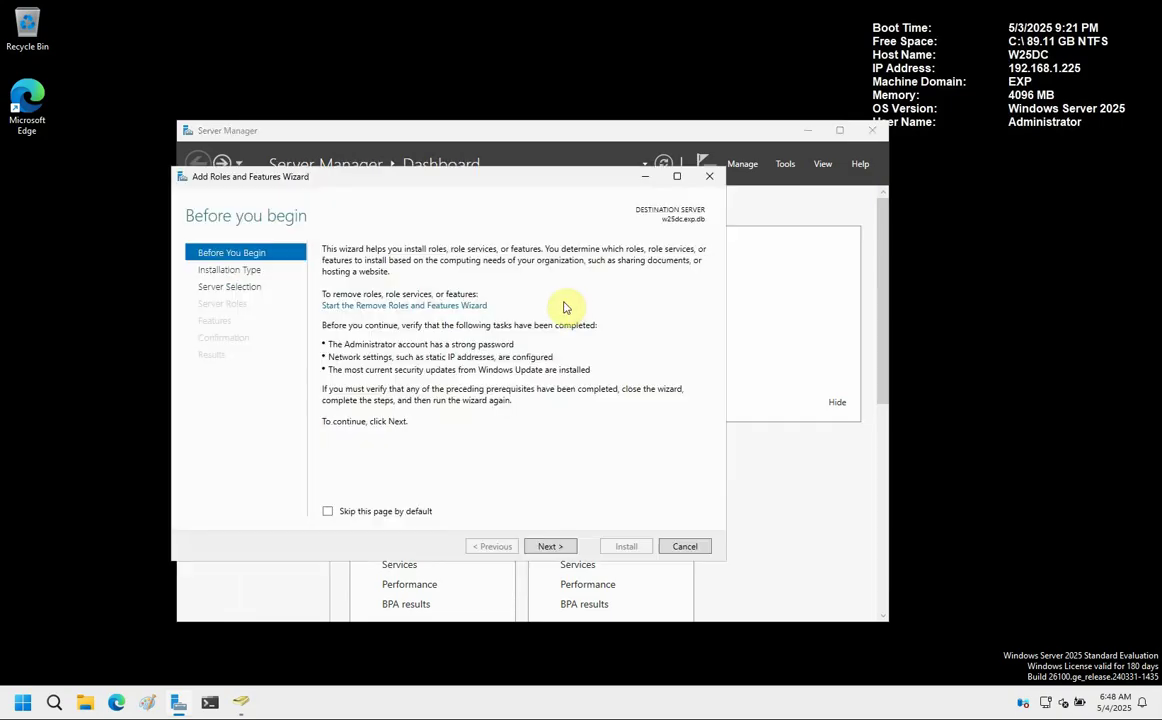
left_click(550, 545)
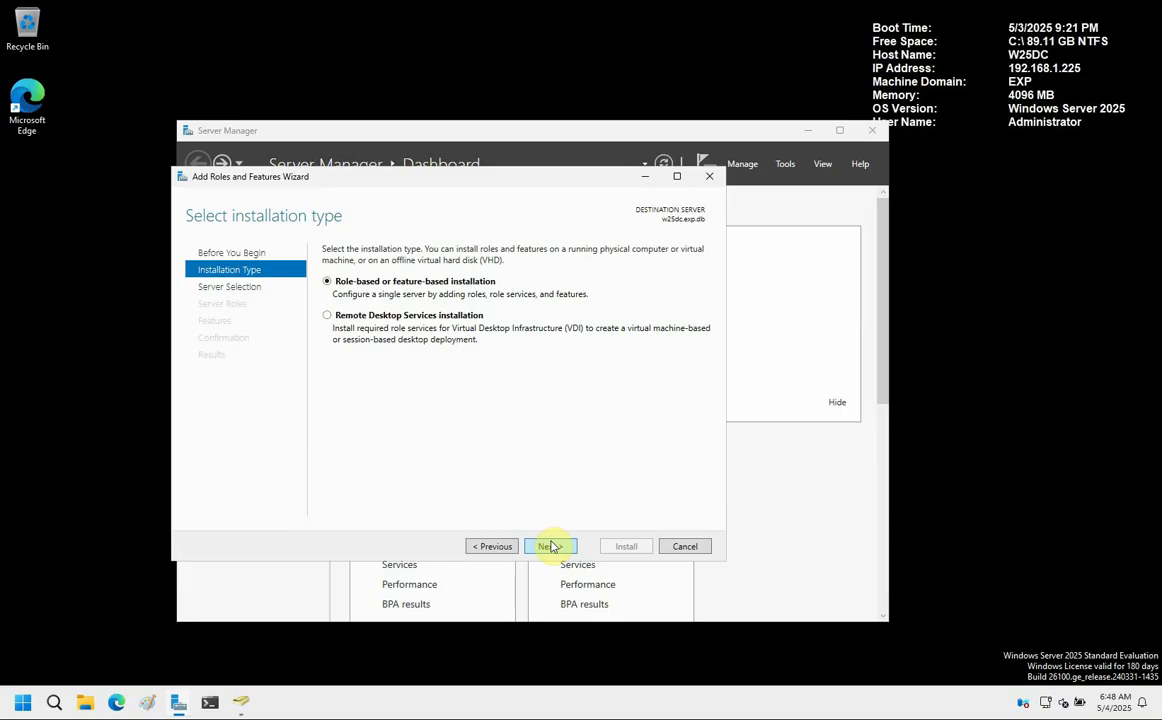
left_click(558, 548)
left_click(558, 548)
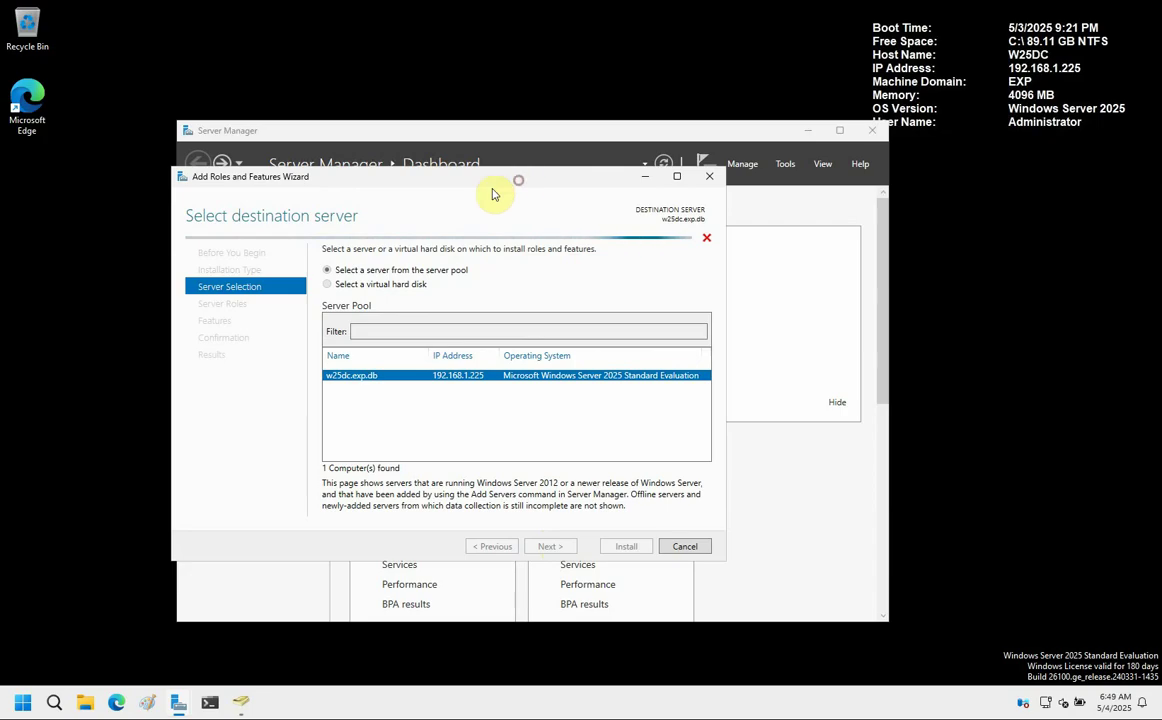
left_click_drag(493, 192, 421, 206)
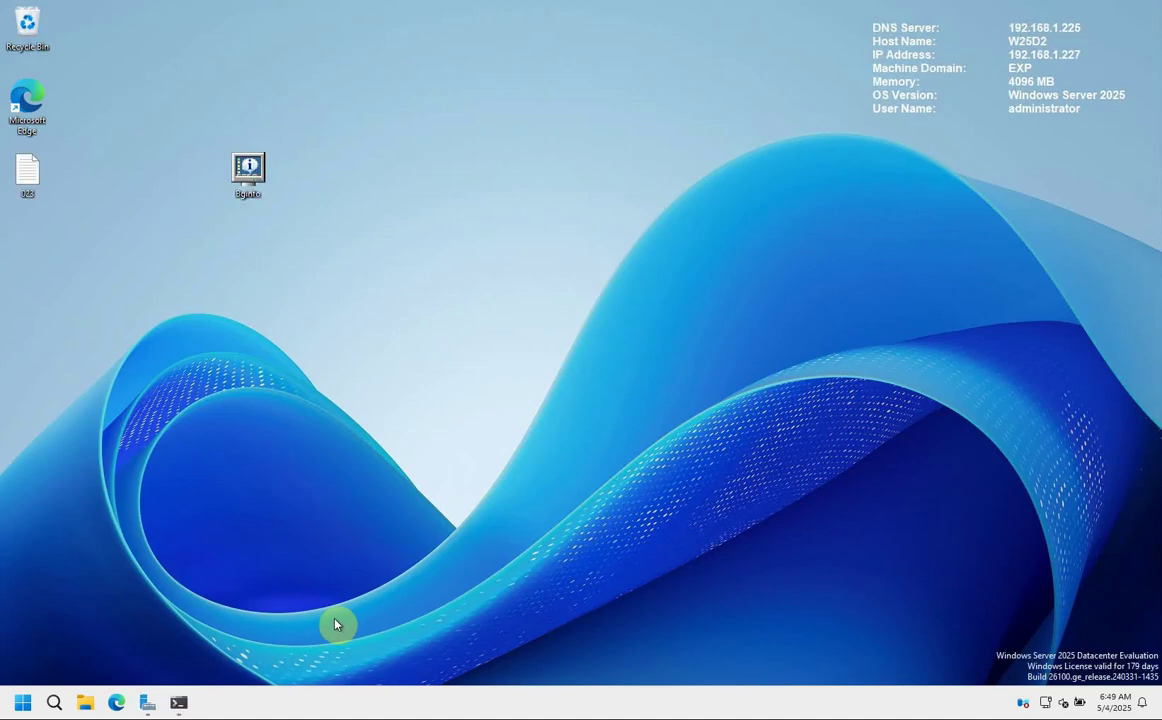
- On W25D2, open Server Manager and start a role-based or feature-based installation for w25d2.exp.db without selecting an additional server role
left_click(148, 702)
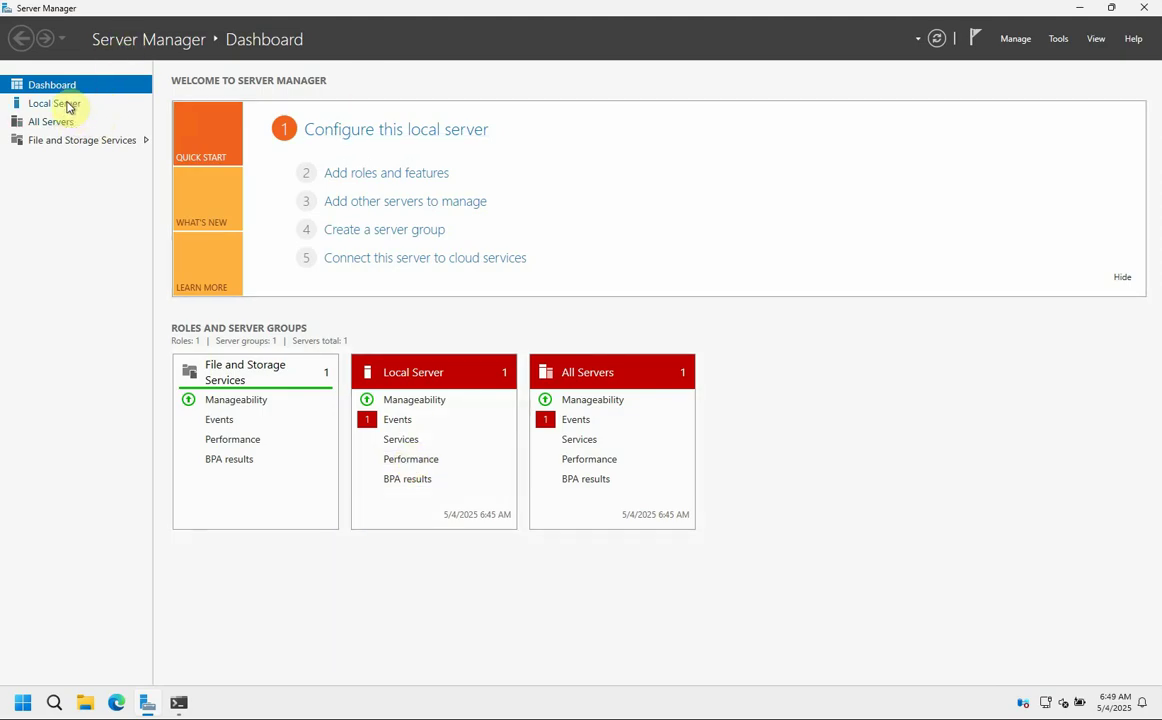
left_click(401, 178)
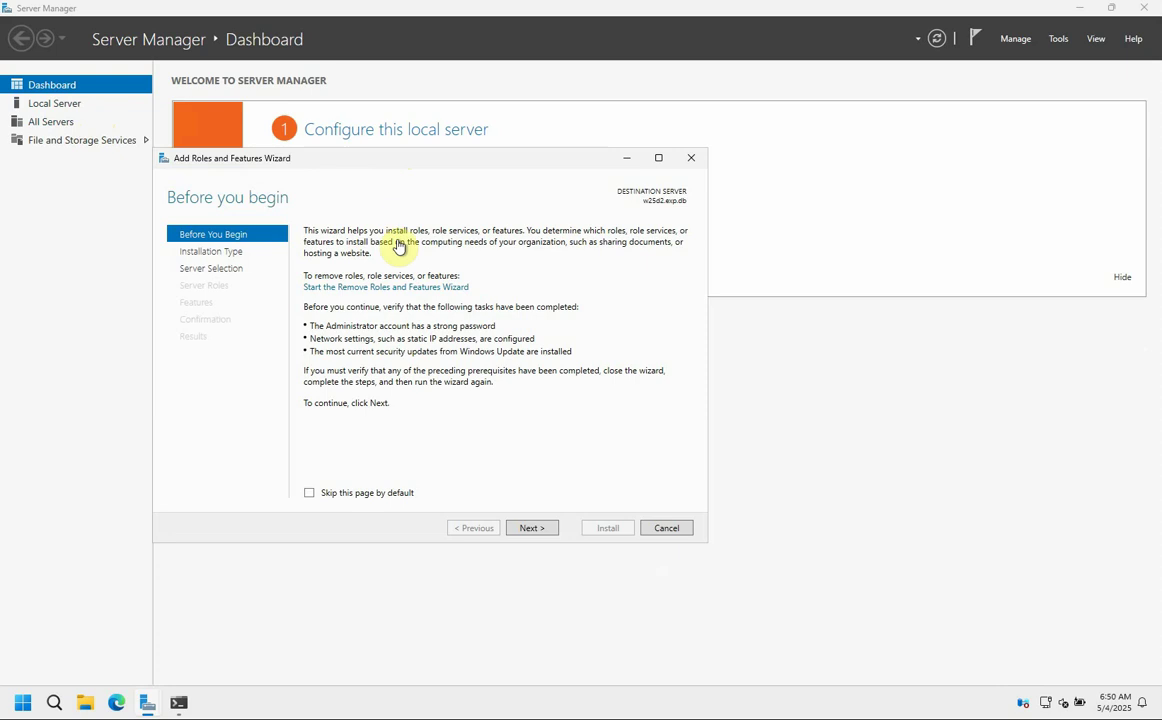
left_click(533, 530)
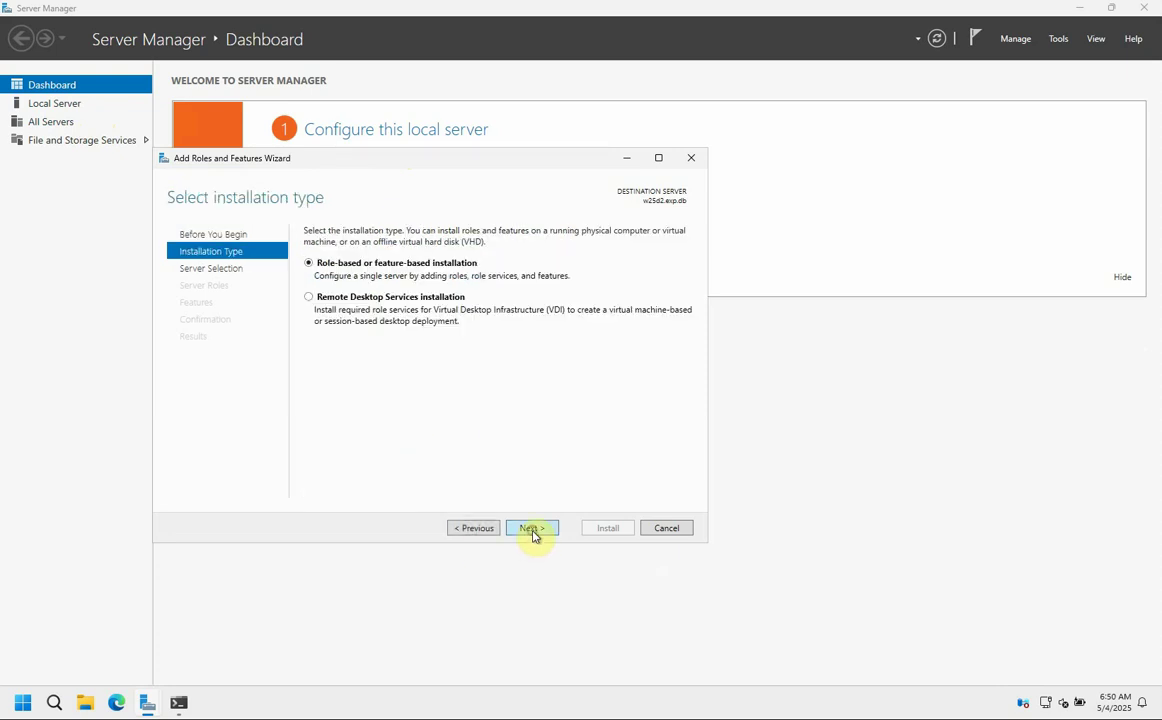
left_click(536, 534)
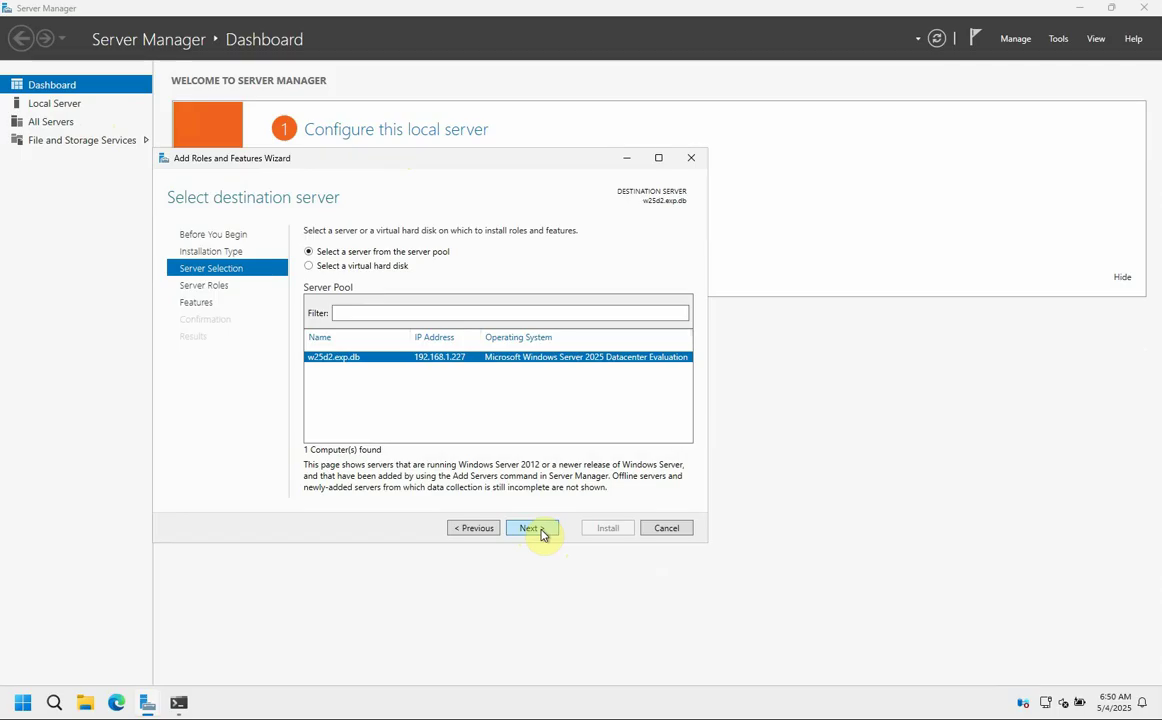
left_click(531, 529)
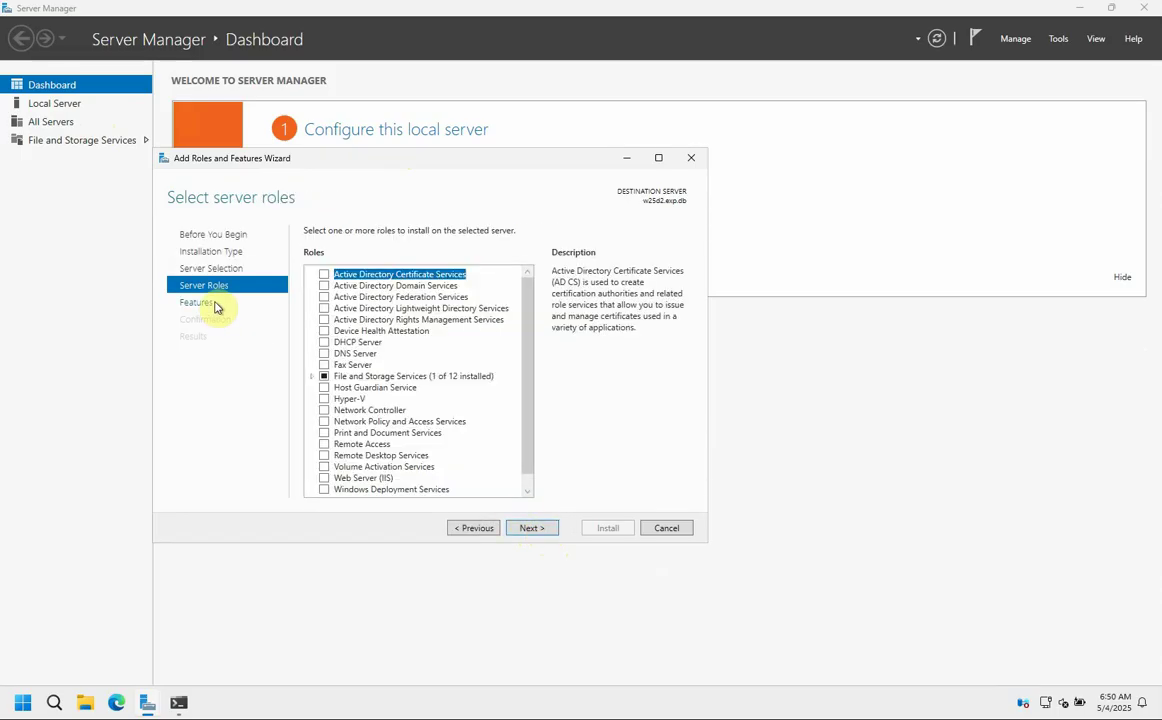
left_click(531, 528)
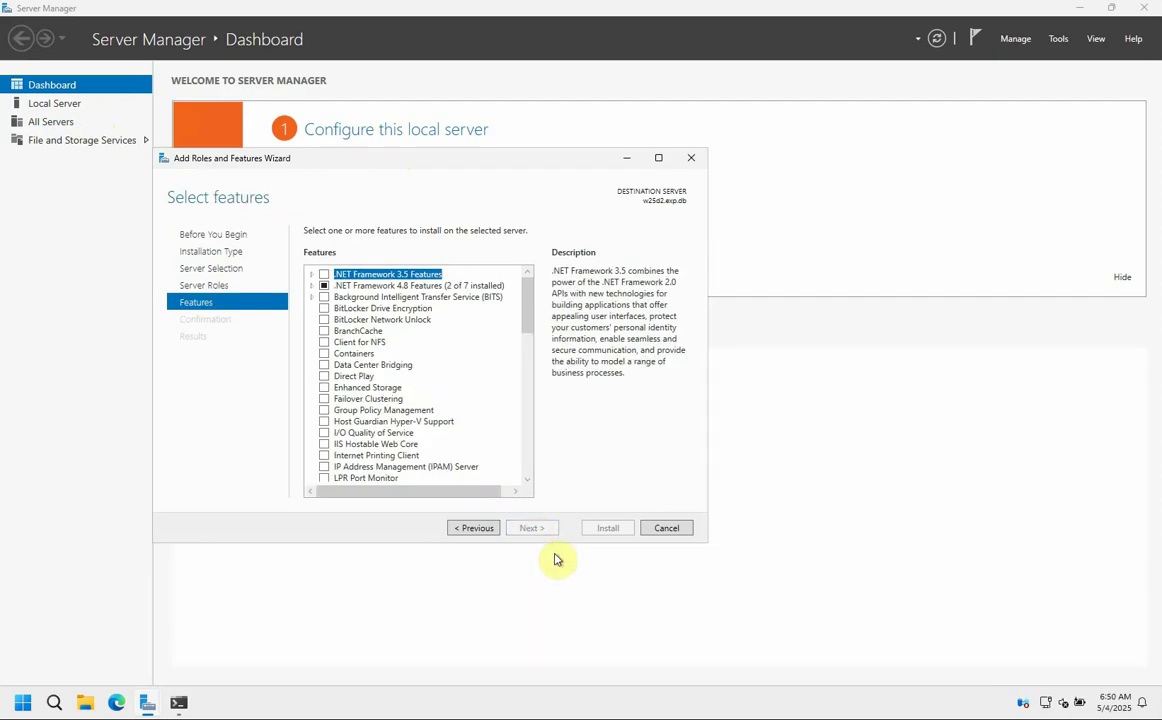
- Select the Failover Clustering feature with its required management tools and install it on w25d2.exp.db
left_click(327, 401)
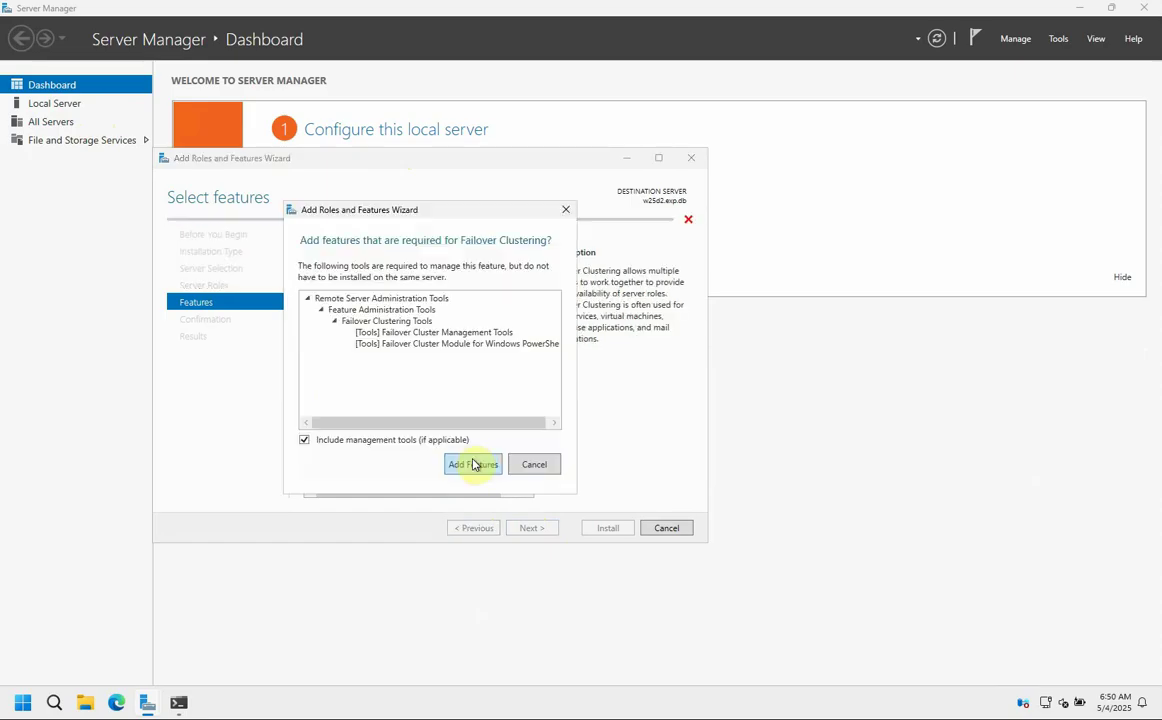
left_click(474, 464)
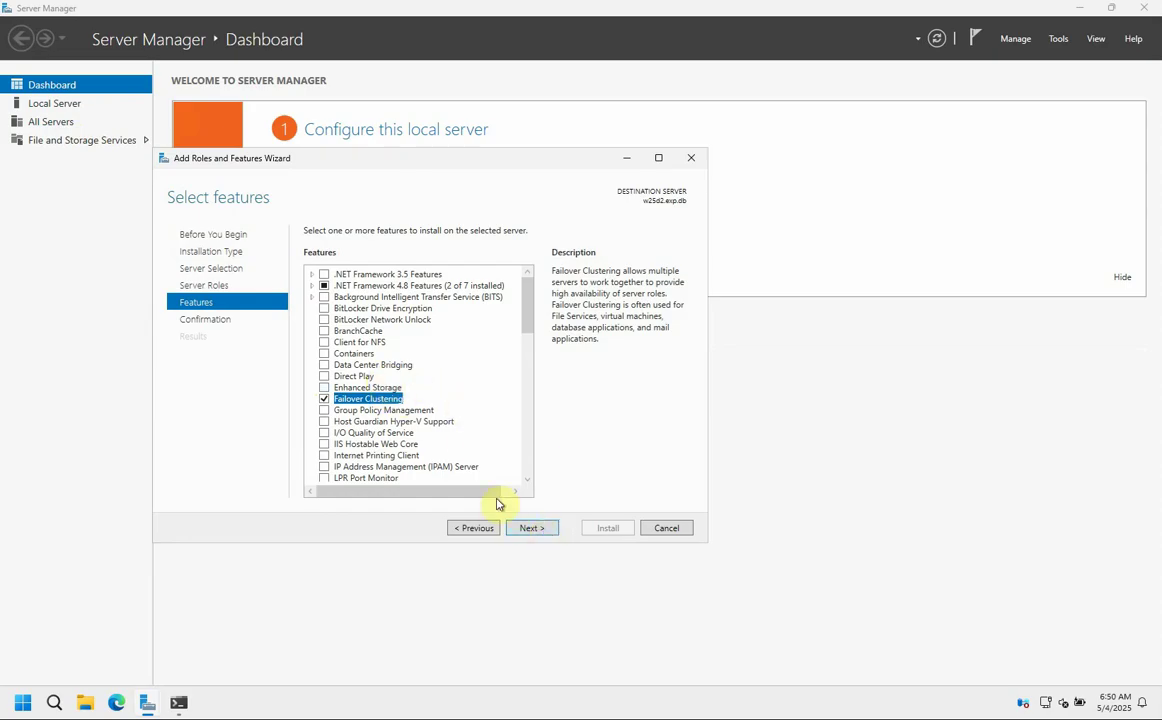
left_click(532, 528)
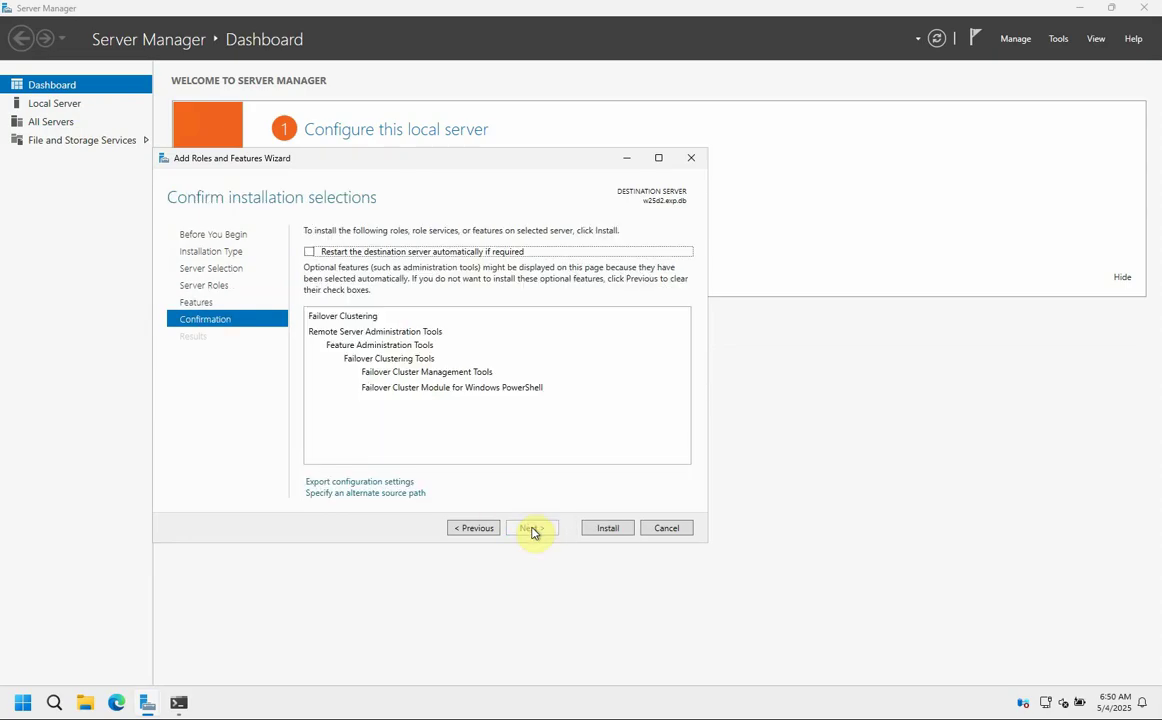
left_click(609, 528)
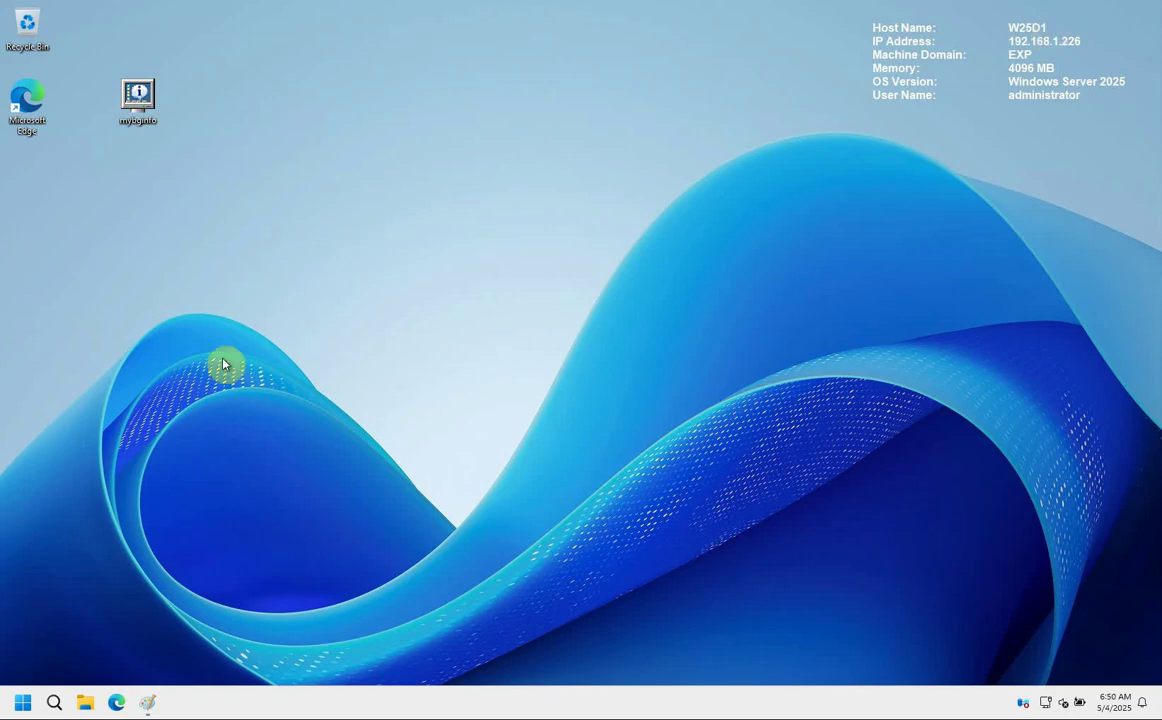
- Switch to the W25D1 server and open Server Manager there
left_click(22, 700)
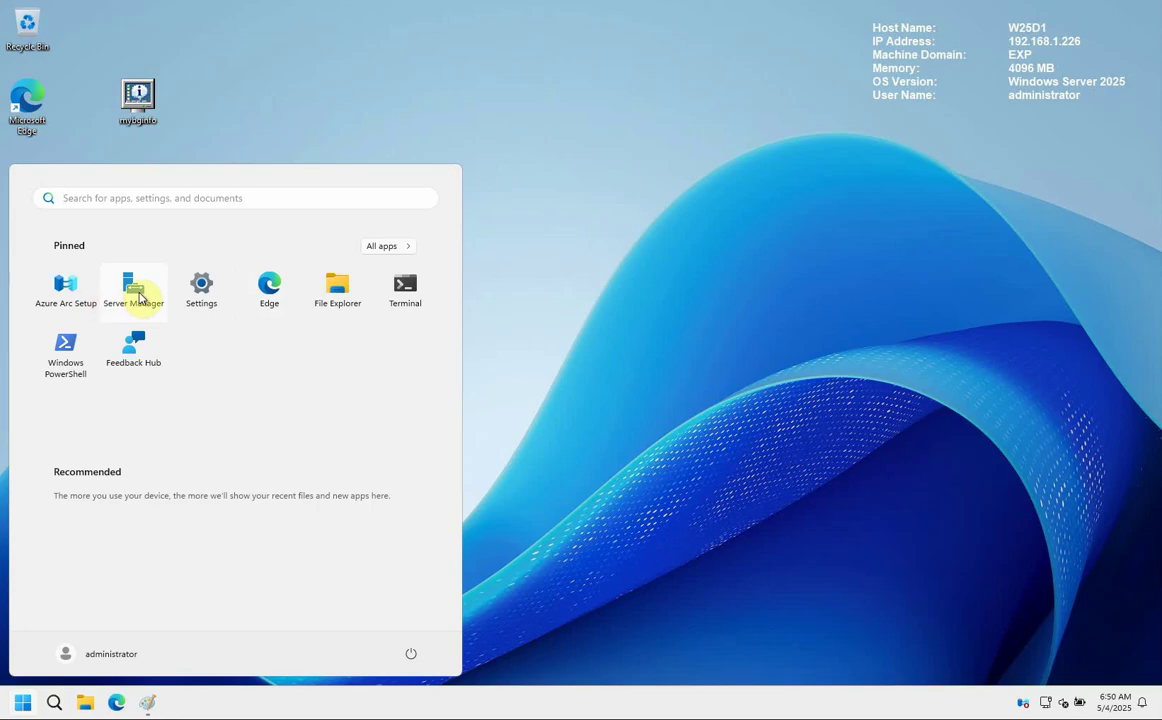
left_click(141, 297)
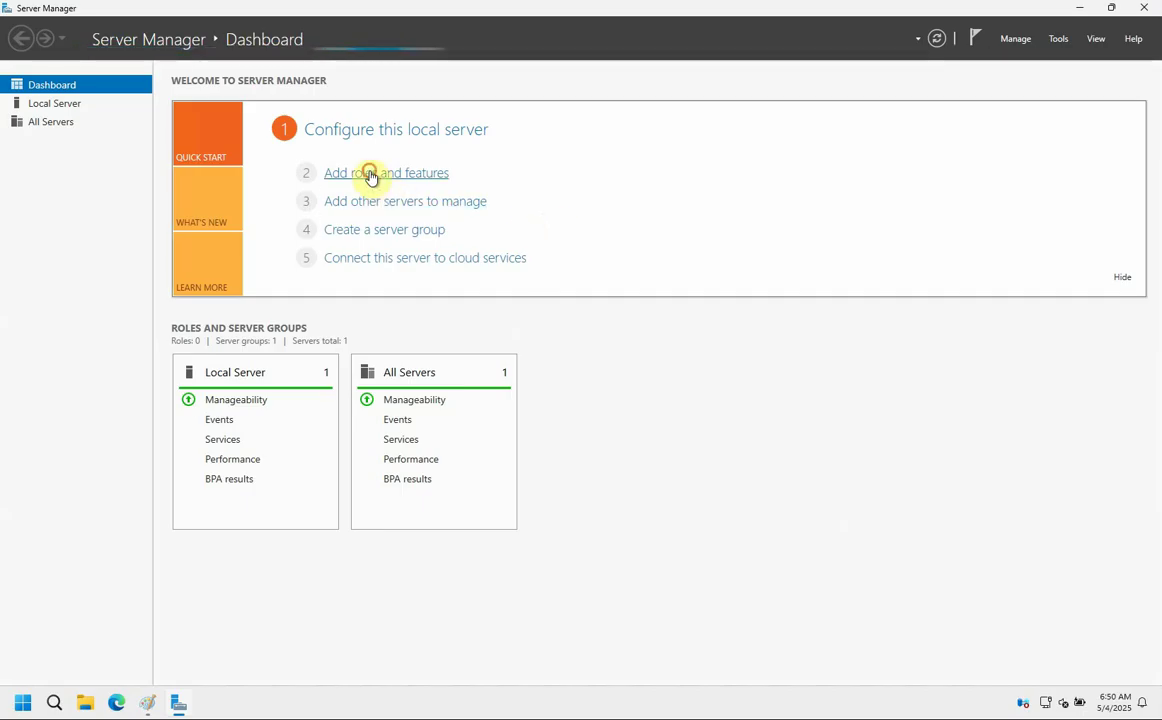
left_click(370, 175)
left_click(698, 398)
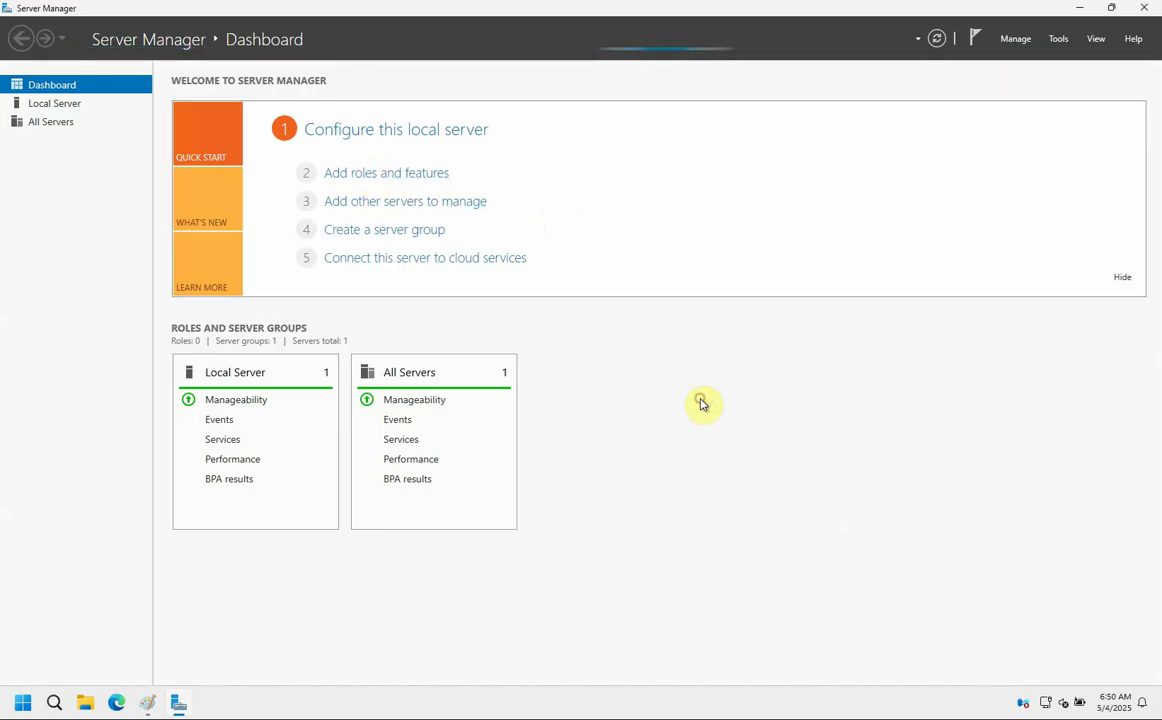
left_click(433, 181)
left_click(690, 395)
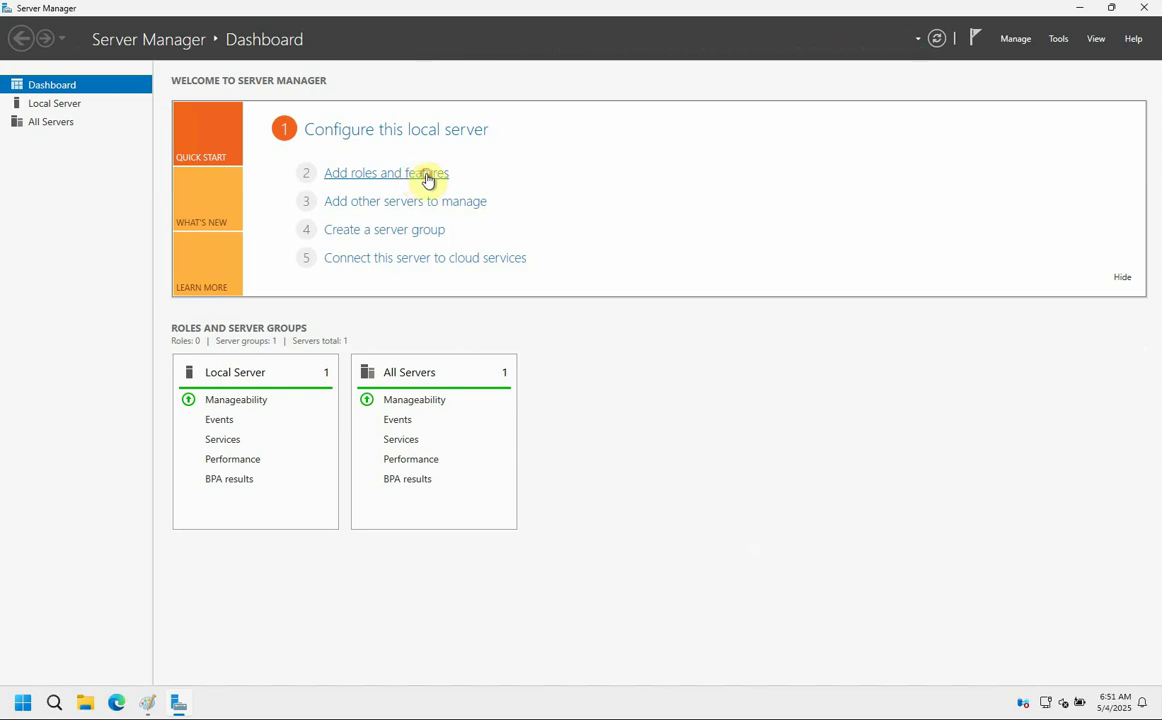
- Start a role-based or feature-based installation for w25d1.exp.db without selecting an additional server role
left_click(427, 175)
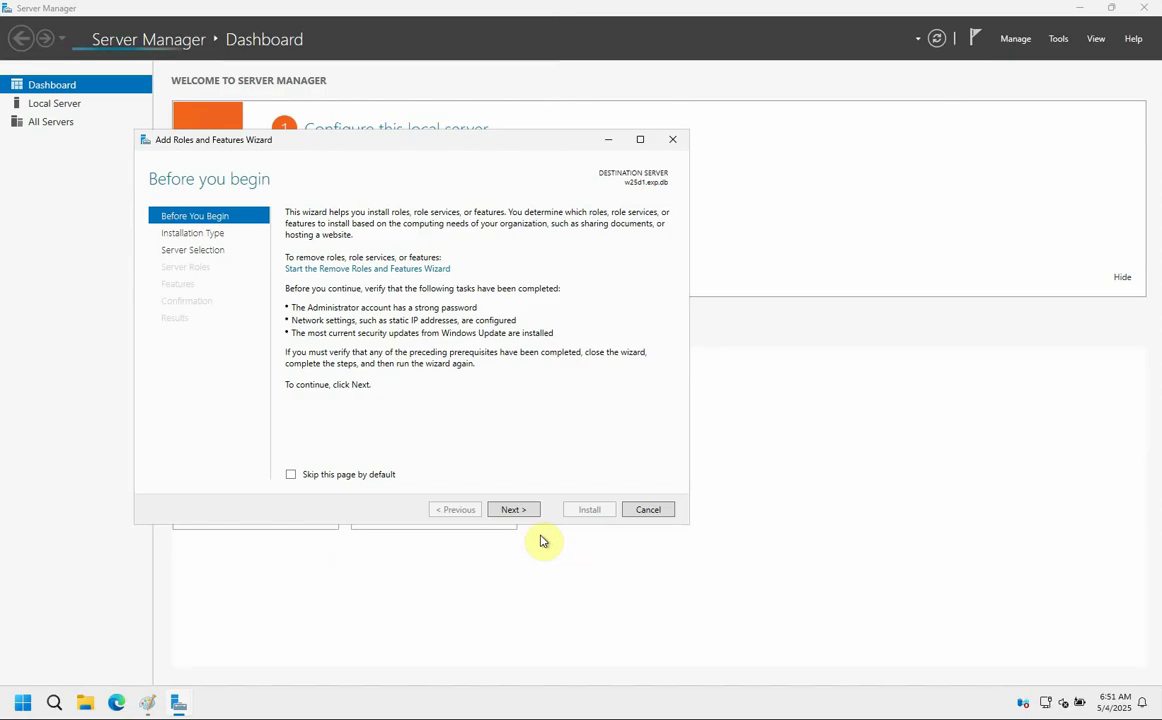
left_click(513, 510)
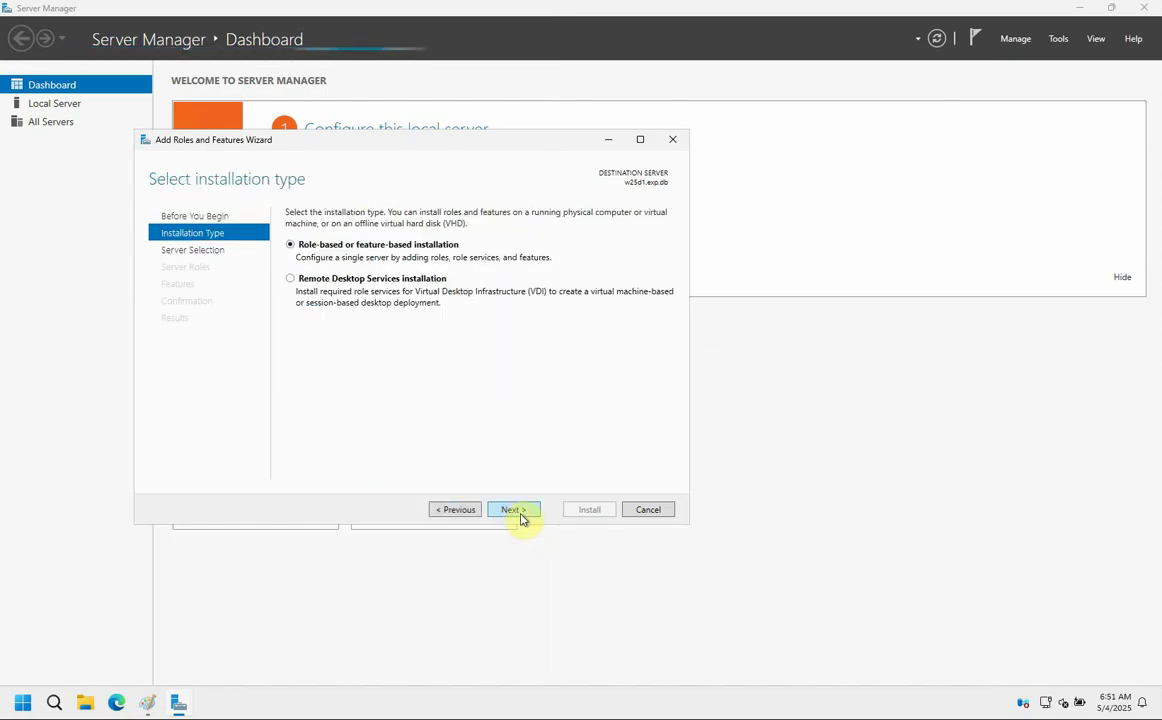
left_click(514, 510)
left_click(514, 510)
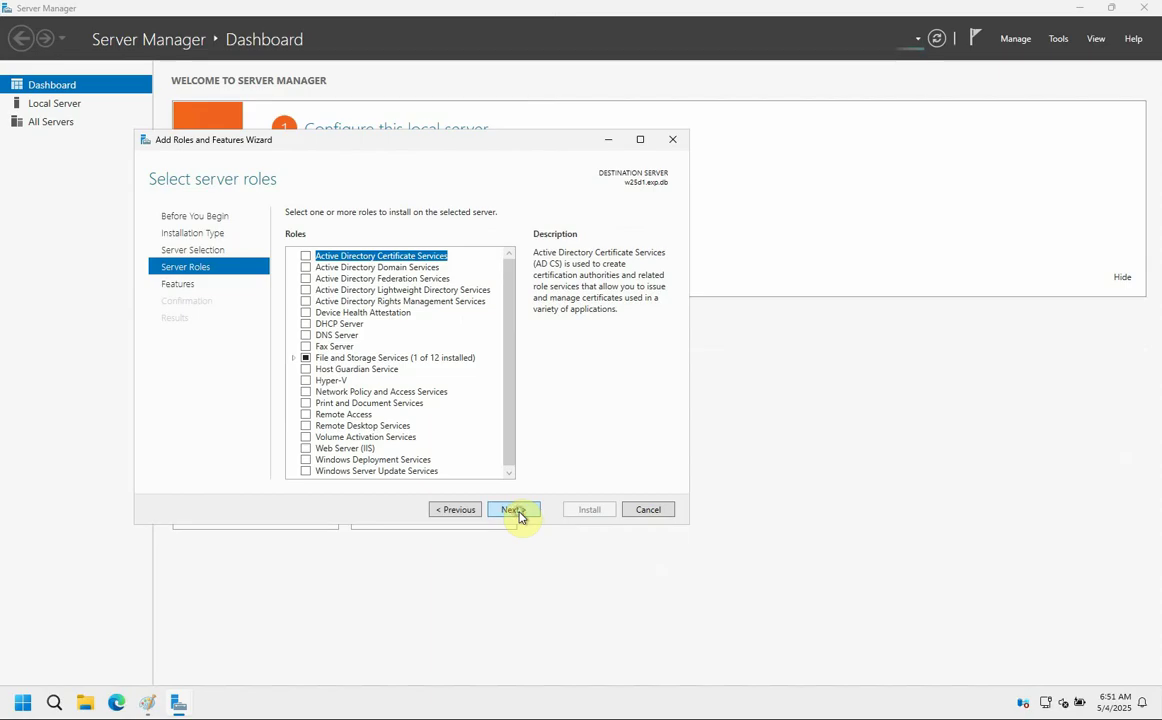
left_click(514, 510)
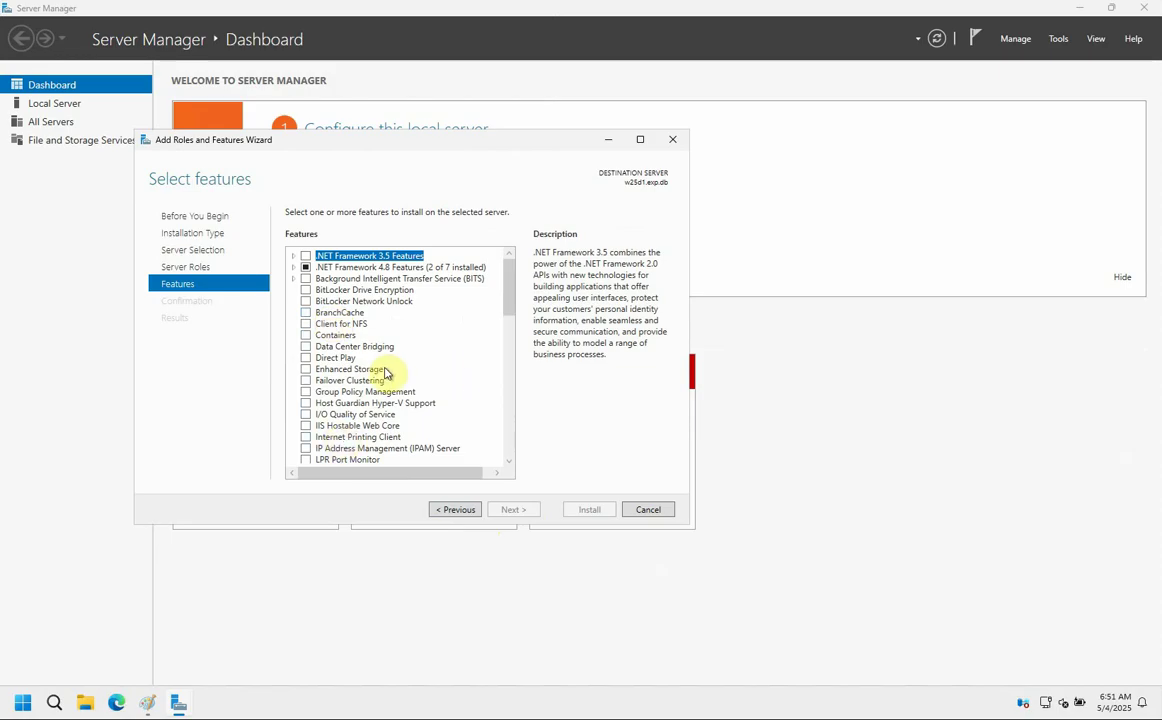
- Select the Failover Clustering feature for w25d1.exp.db and proceed to the installation confirmation
left_click(340, 380)
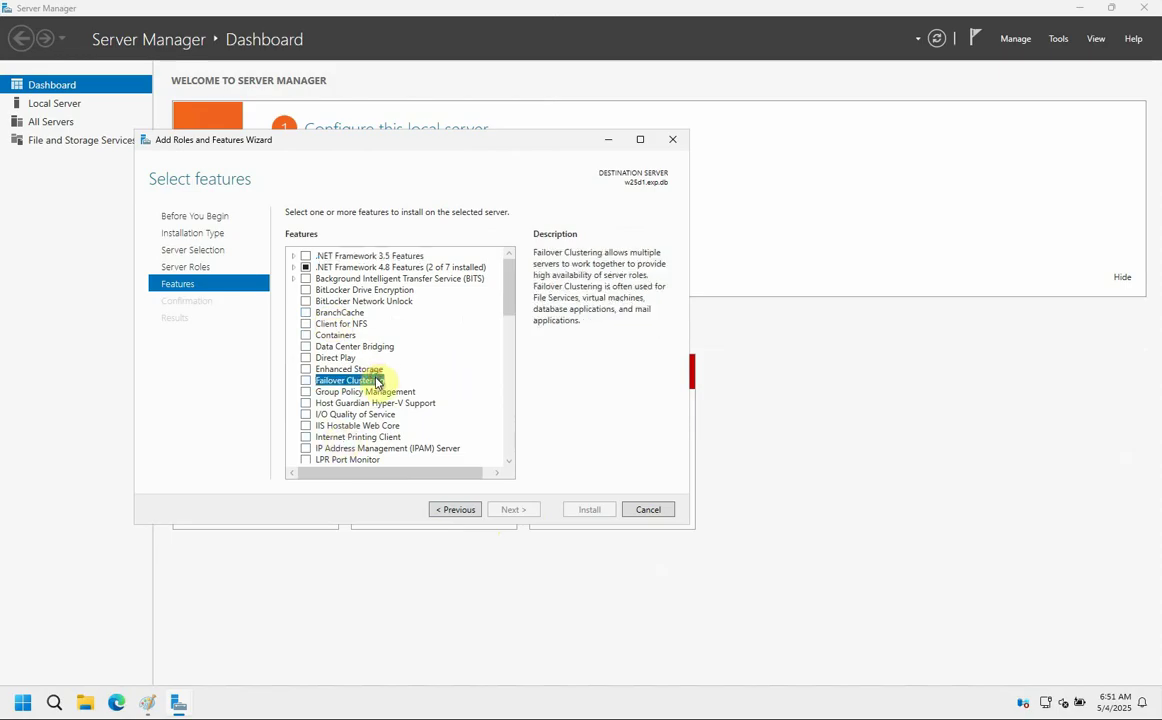
left_click(306, 380)
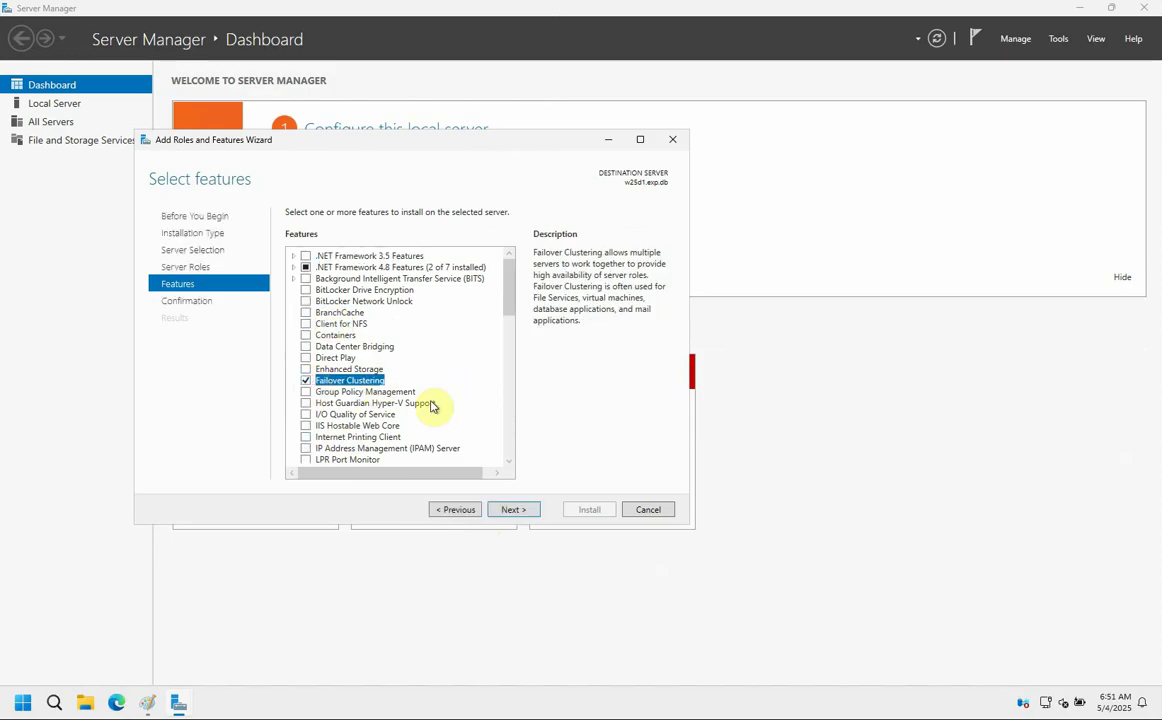
left_click(520, 510)
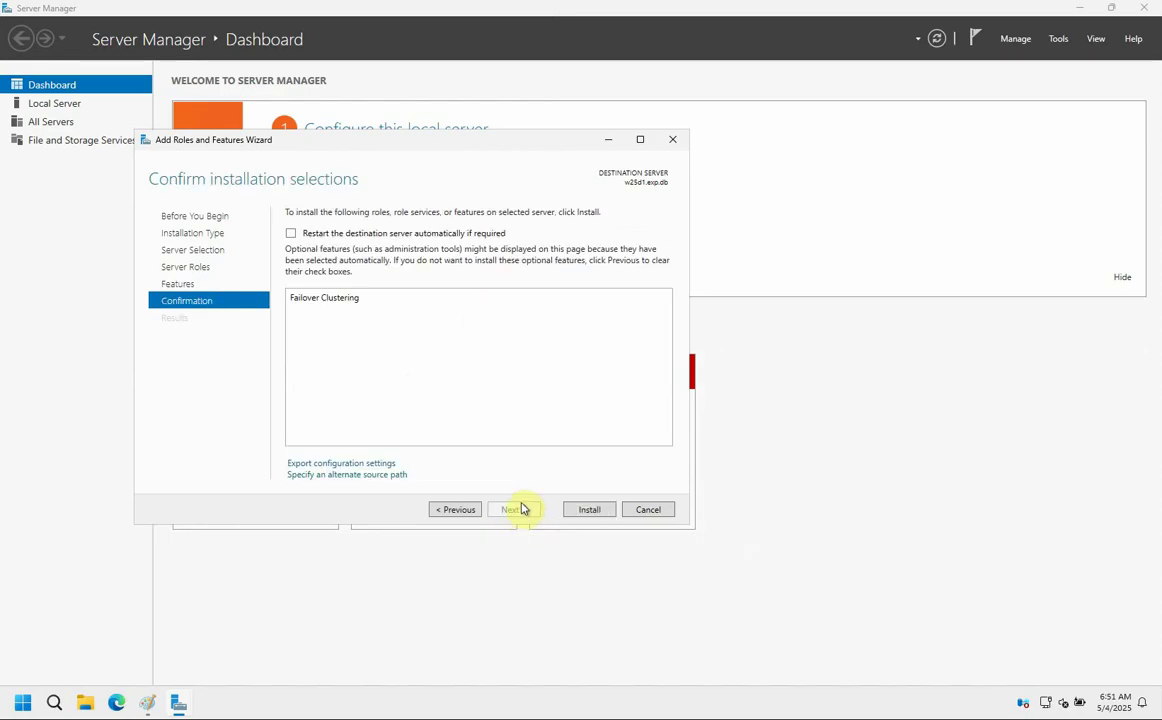
- Allow w25d1.exp.db to restart automatically if required and install the Failover Clustering feature
left_click(291, 233)
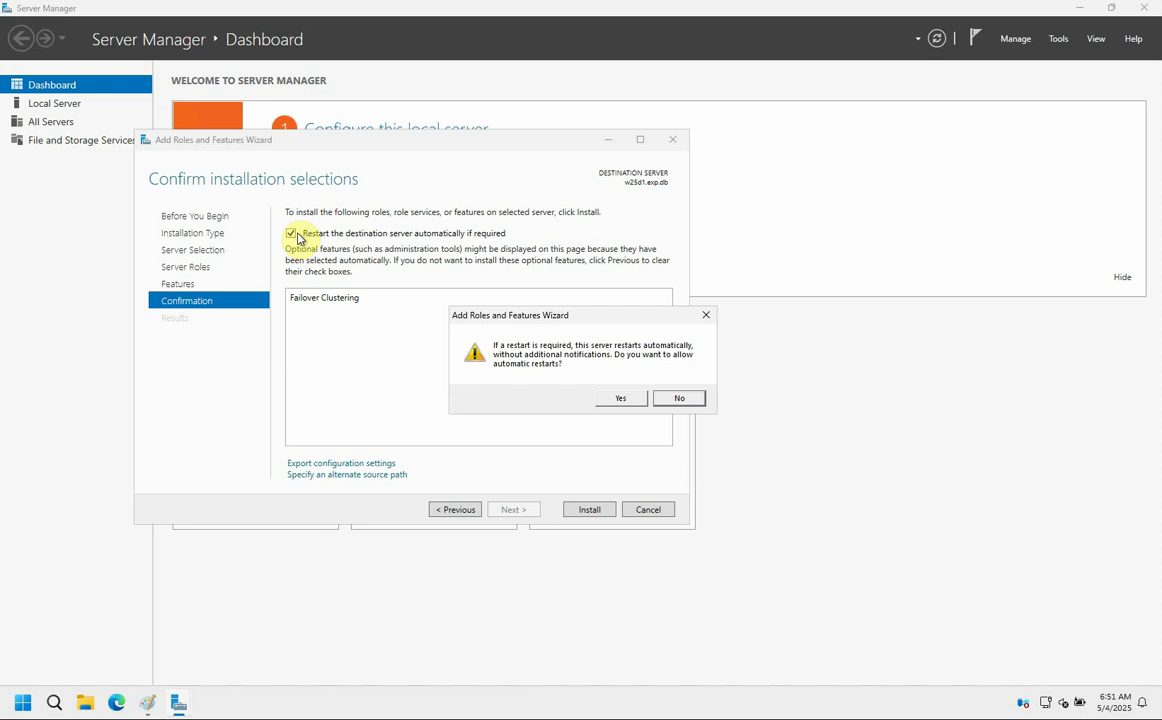
left_click(632, 400)
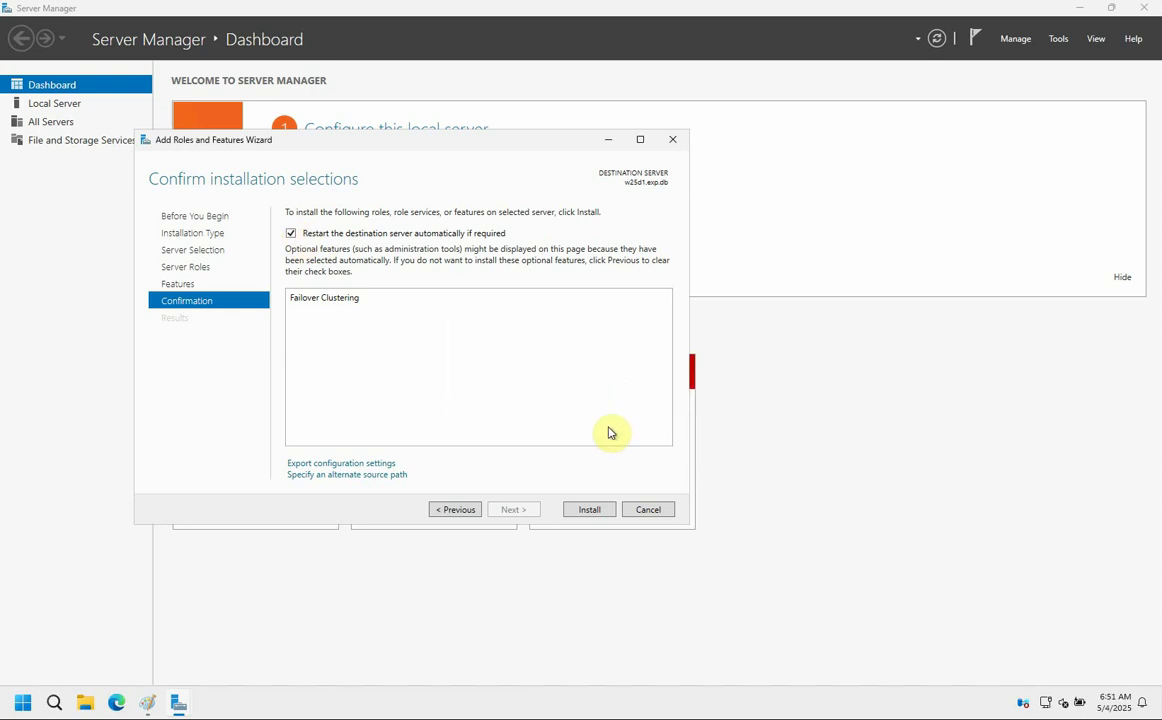
left_click(590, 510)
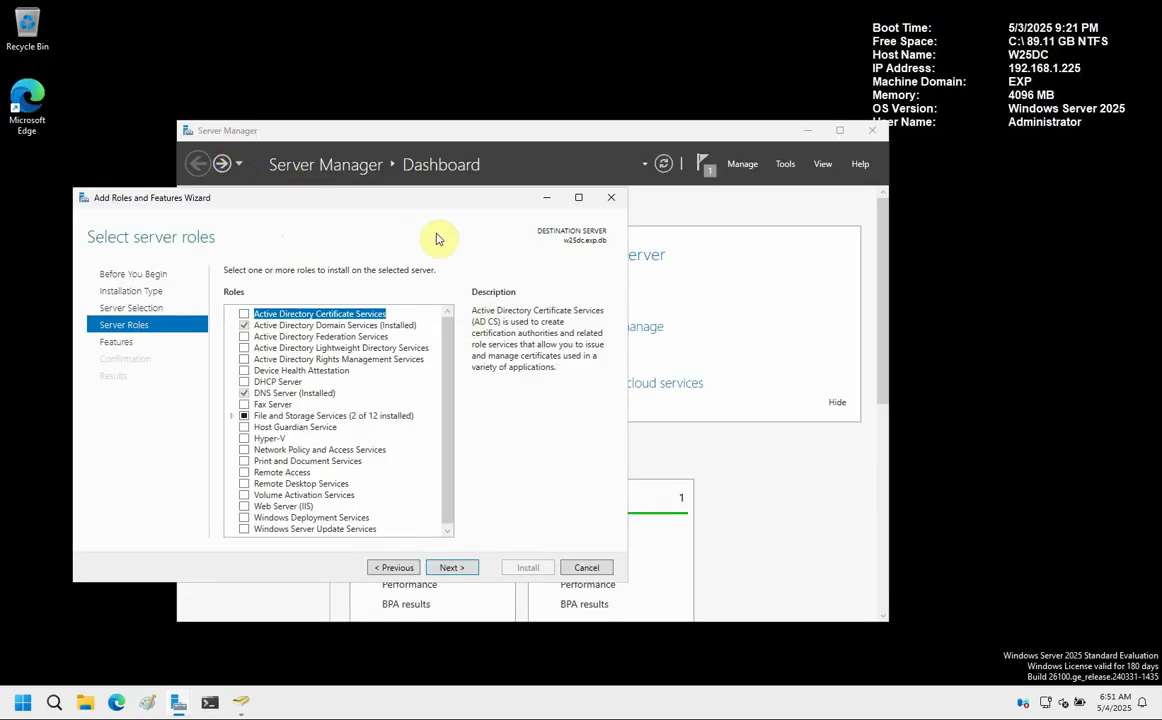
- Back on W25DC, select the iSCSI Target Server role service within File and iSCSI Services of File and Storage Services
left_click_drag(395, 198, 401, 96)
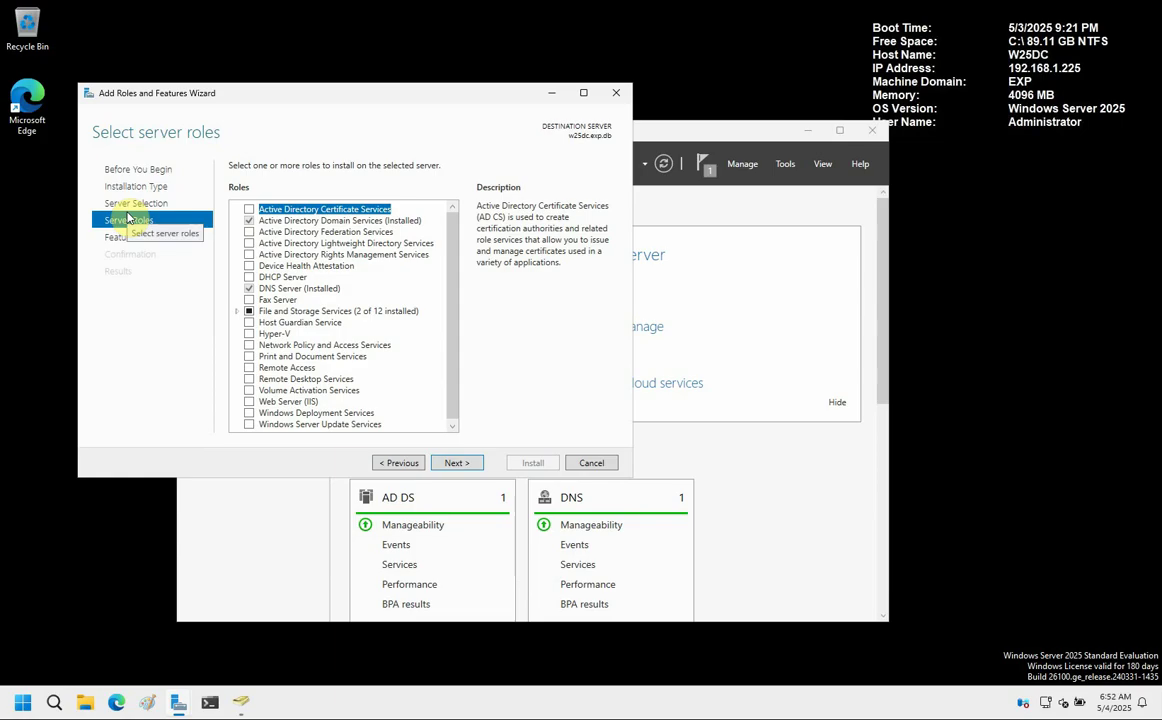
left_click(237, 312)
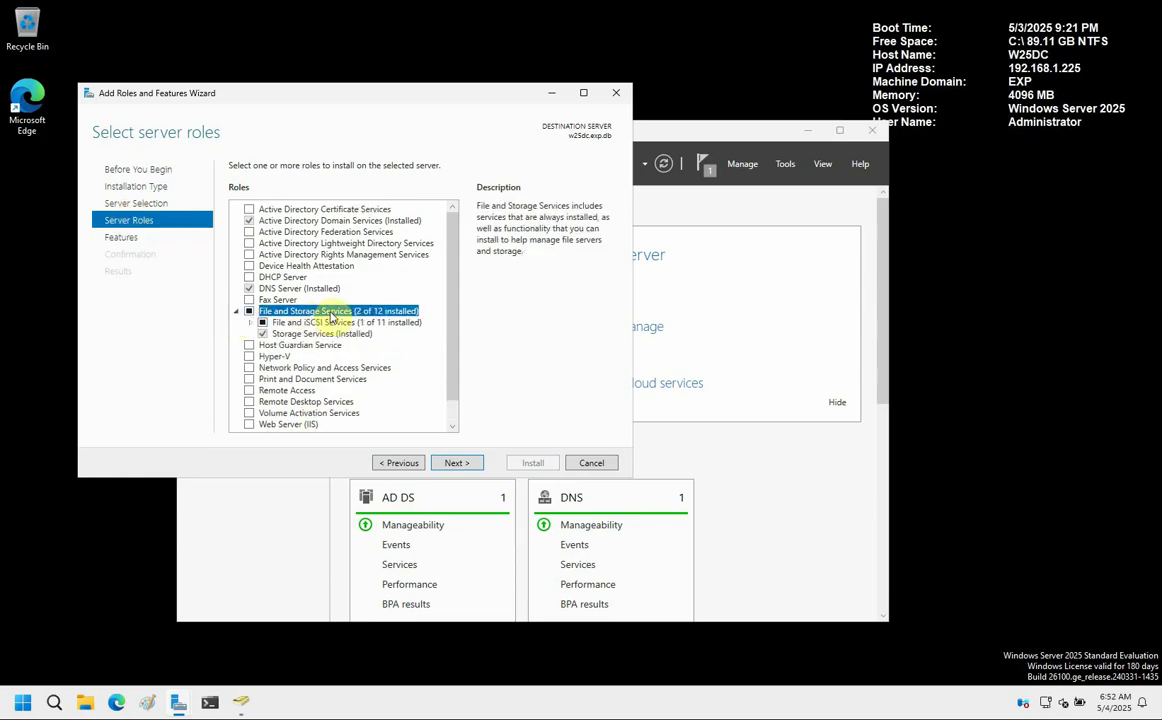
left_click(254, 324)
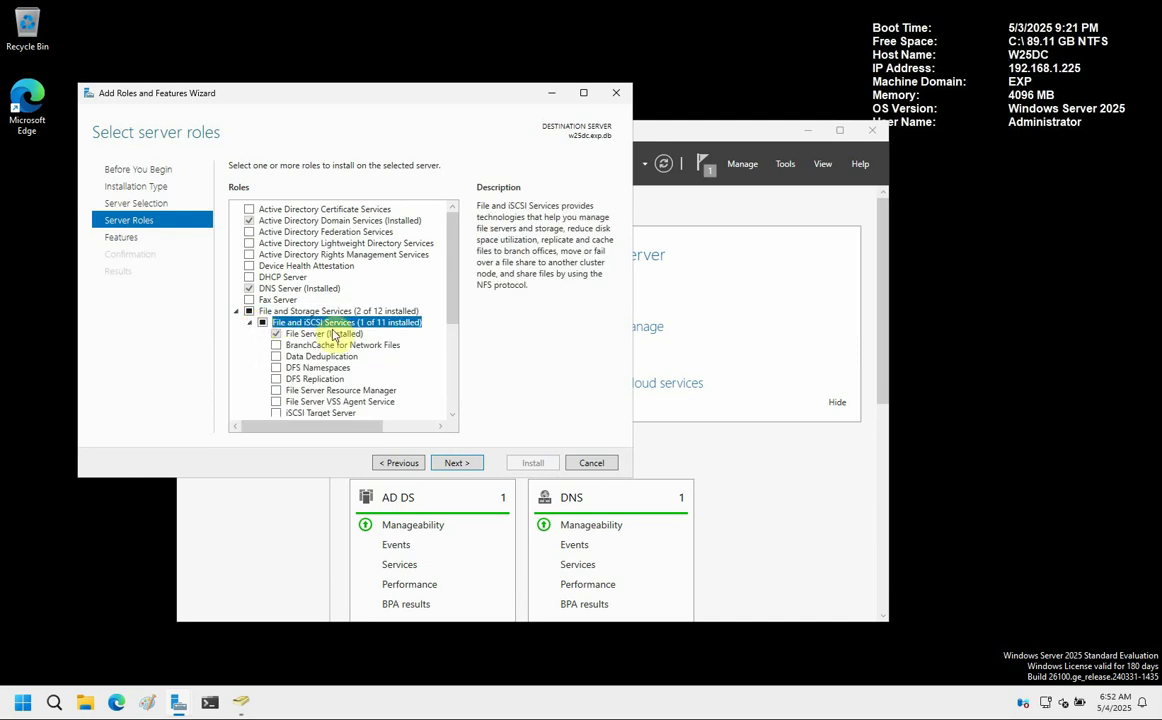
left_click(277, 413)
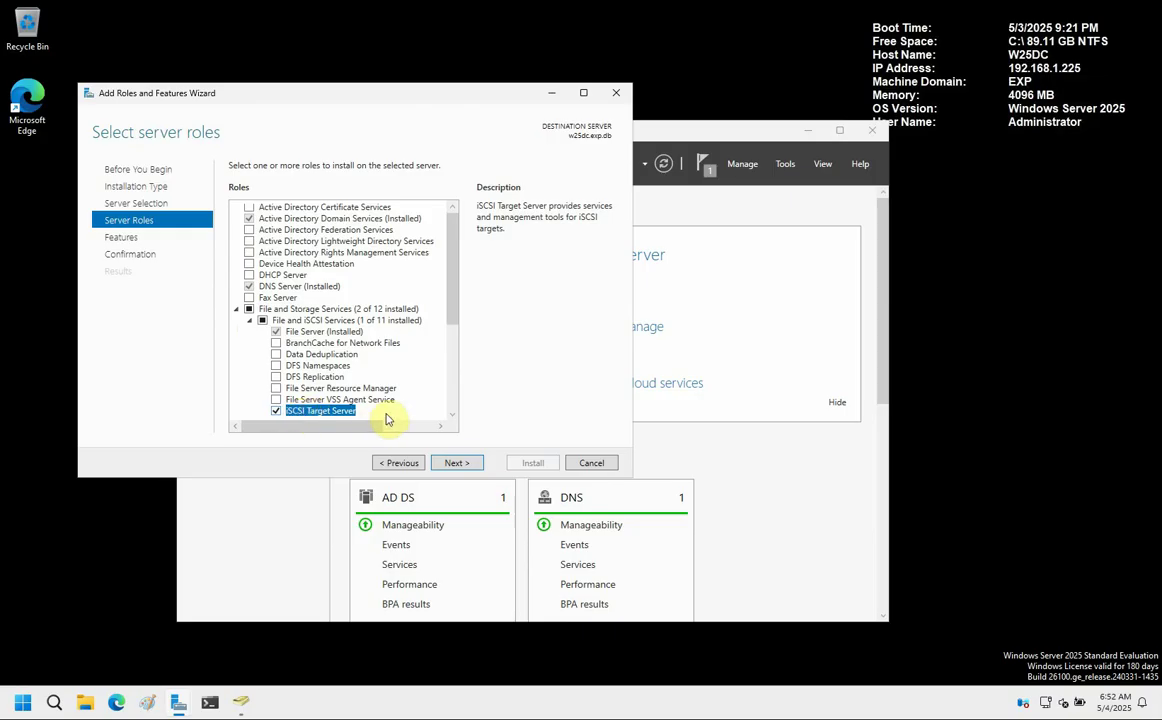
- Install iSCSI Target Server on w25dc.exp.db without selecting additional features, and close the wizard once the installation finishes
left_click(456, 465)
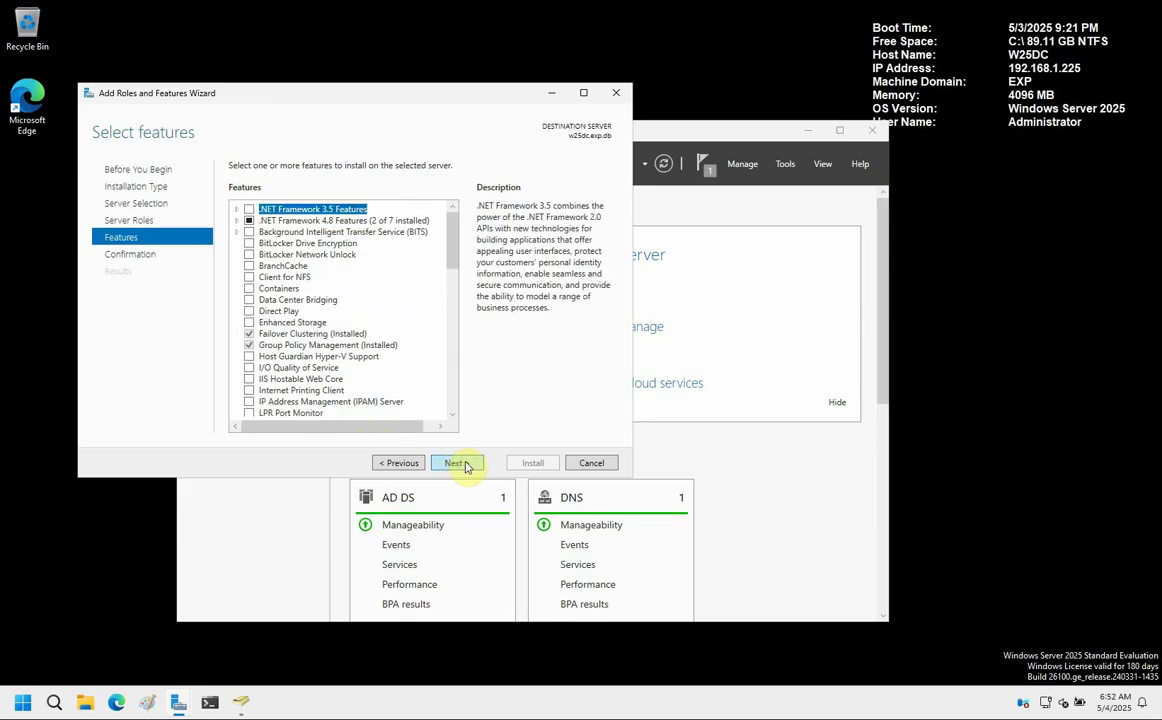
left_click(455, 465)
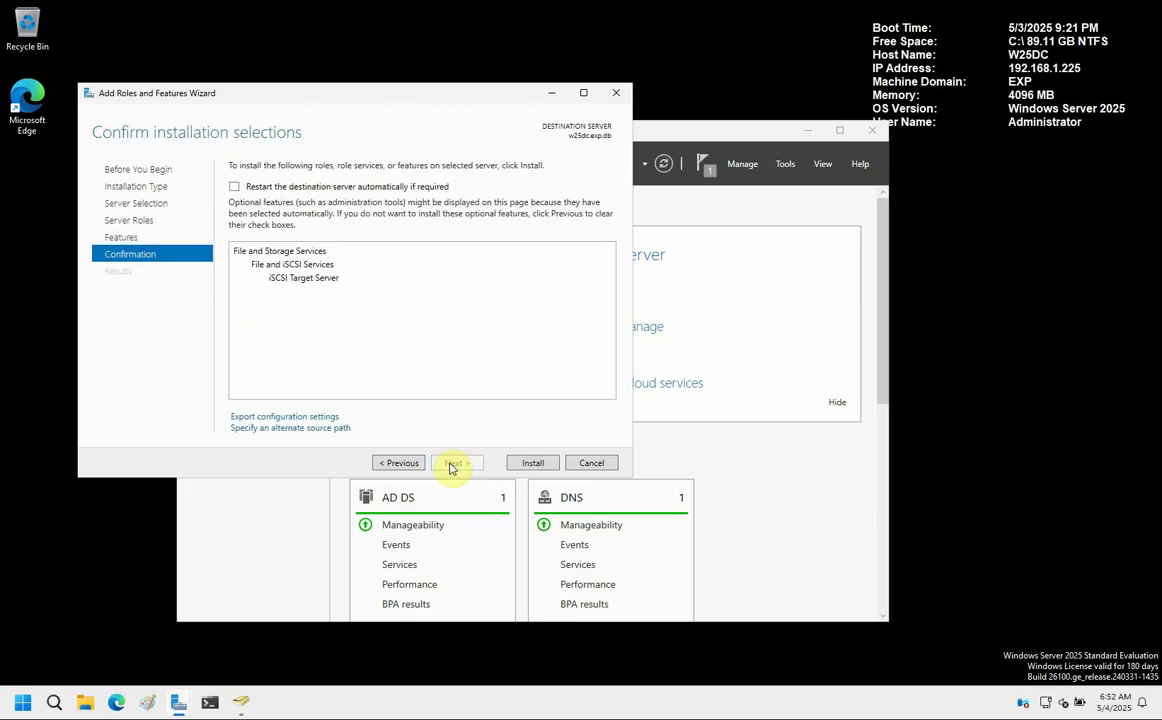
left_click(533, 462)
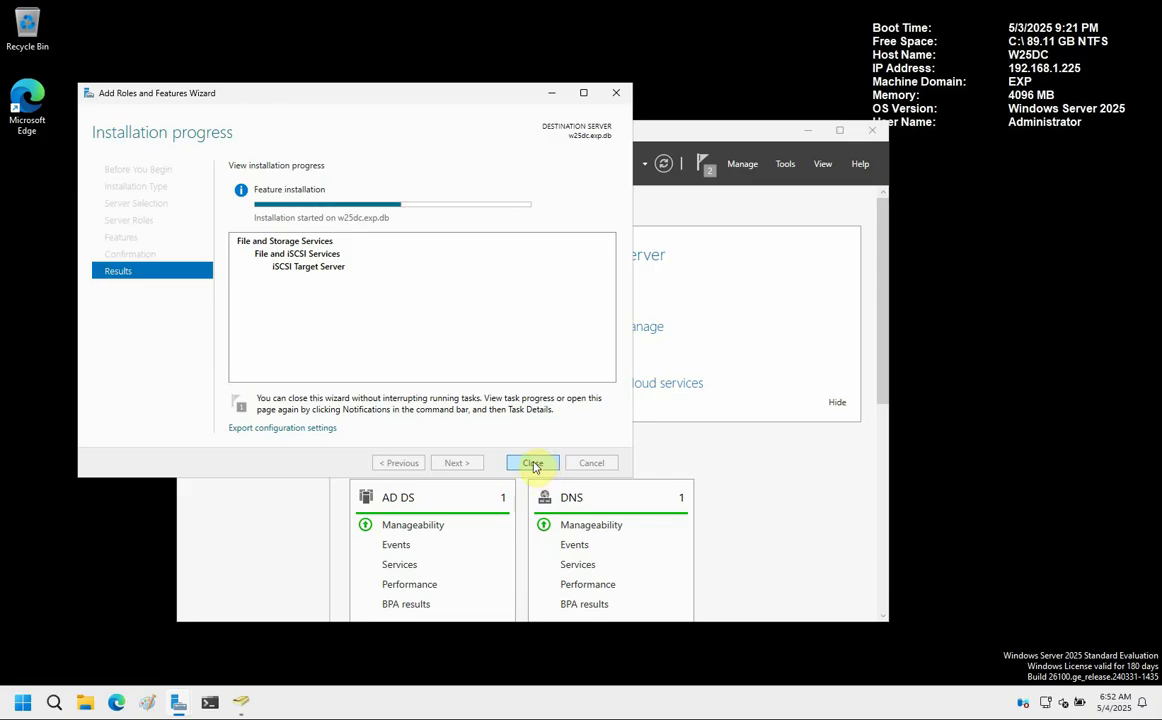
left_click(533, 463)
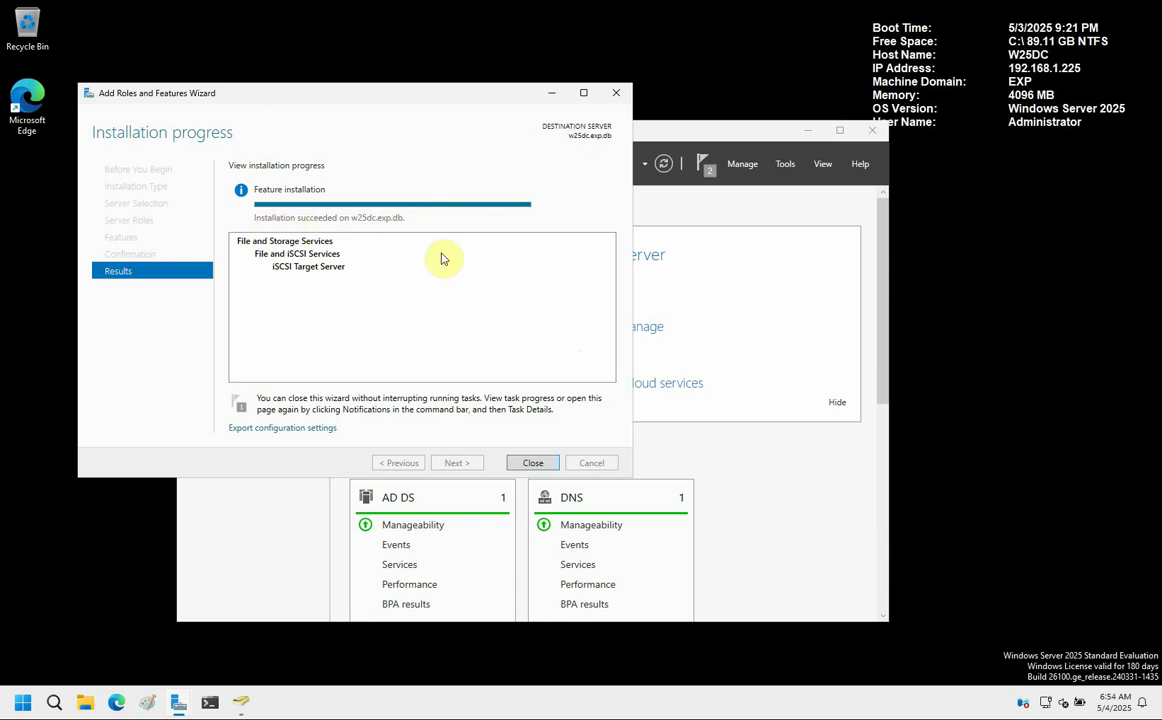
left_click(535, 464)
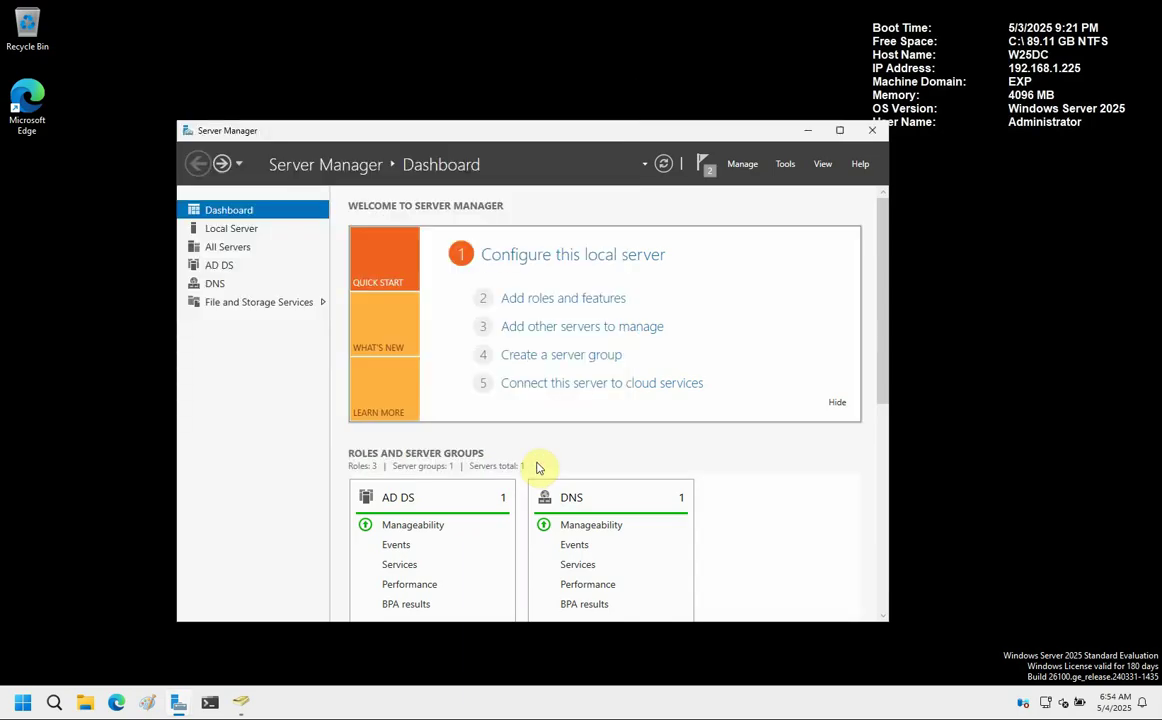
- Start a new iSCSI virtual disk in File and Storage Services, stored on volume C: of server w25dc
left_click(222, 304)
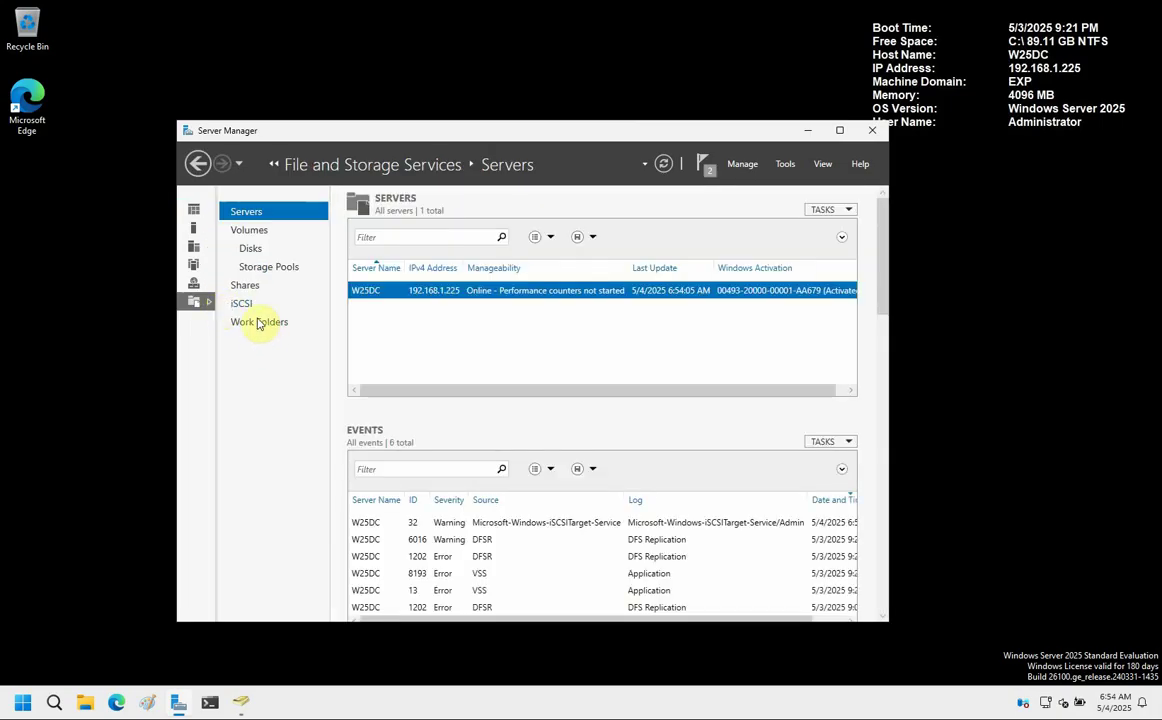
left_click(241, 304)
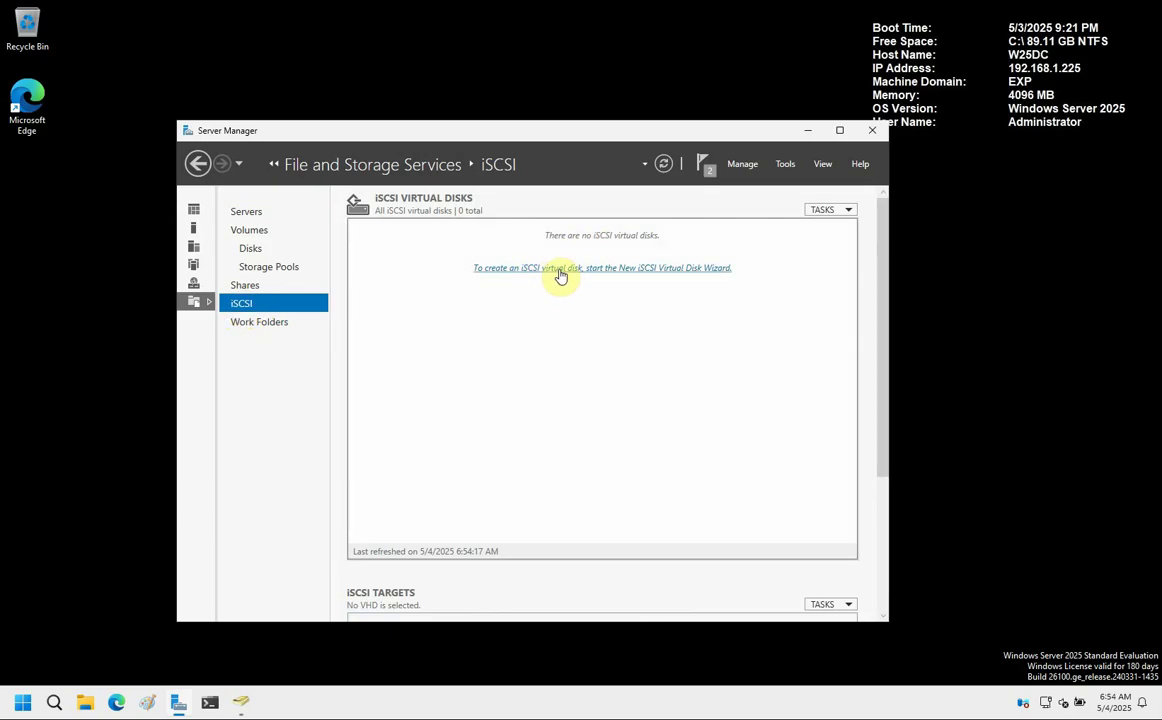
left_click(655, 270)
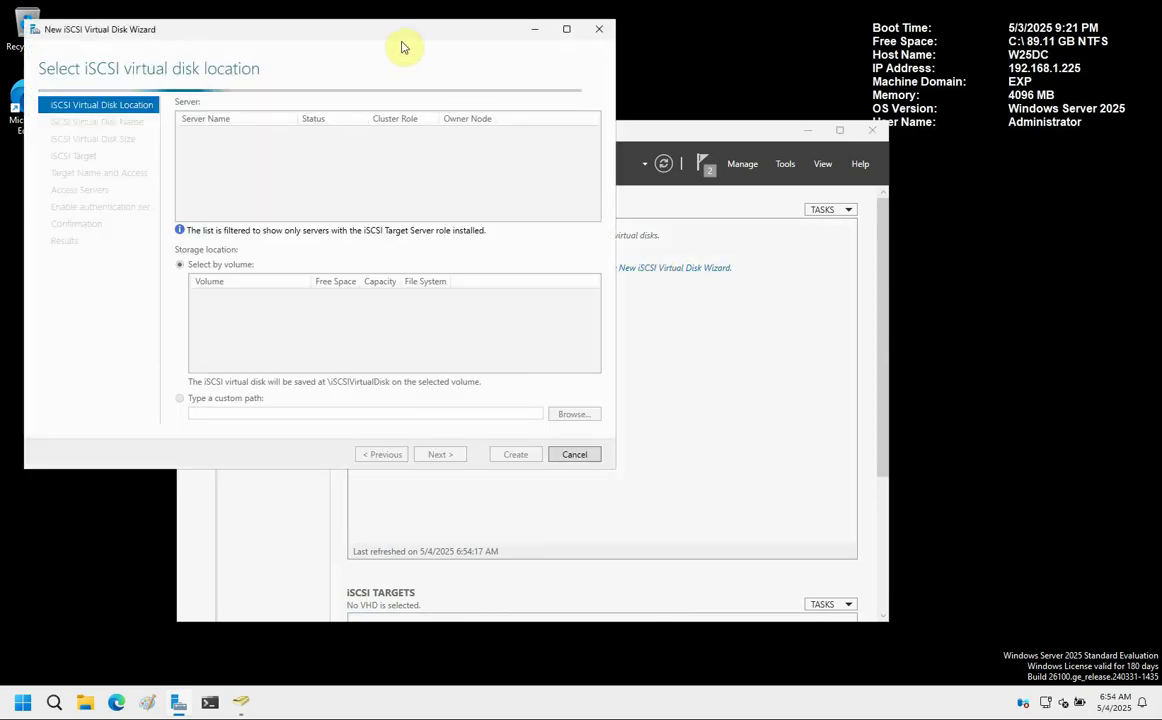
left_click_drag(650, 115, 922, 128)
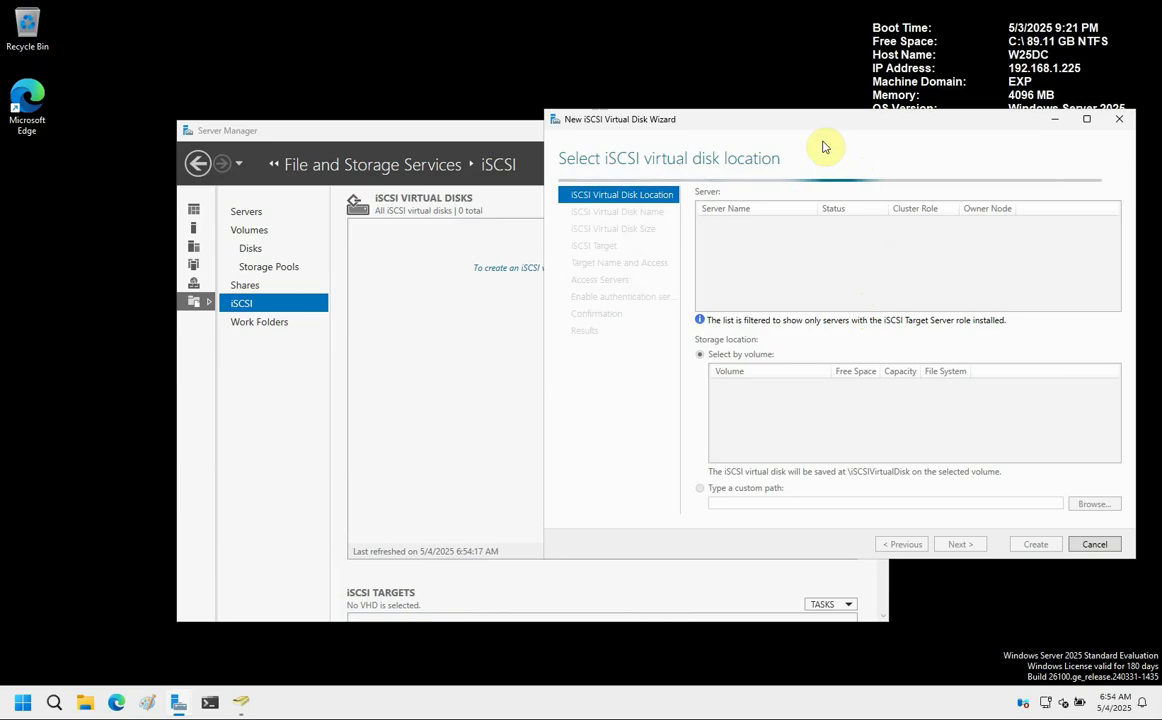
left_click_drag(812, 130, 630, 88)
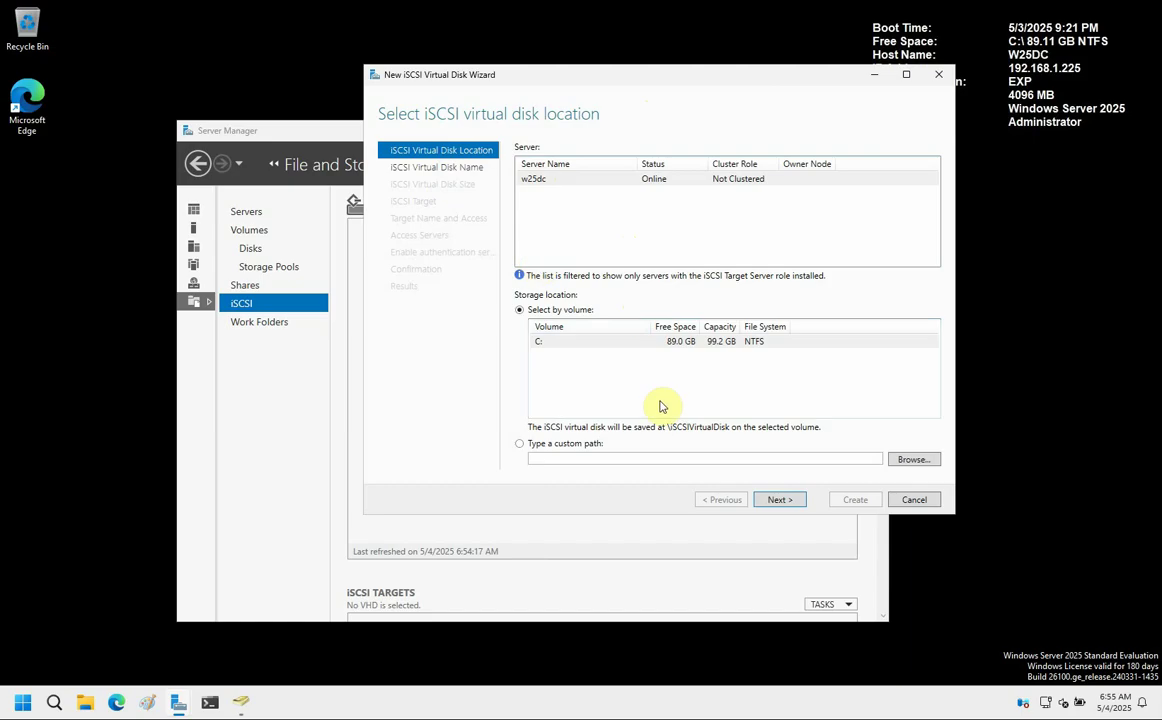
left_click(780, 499)
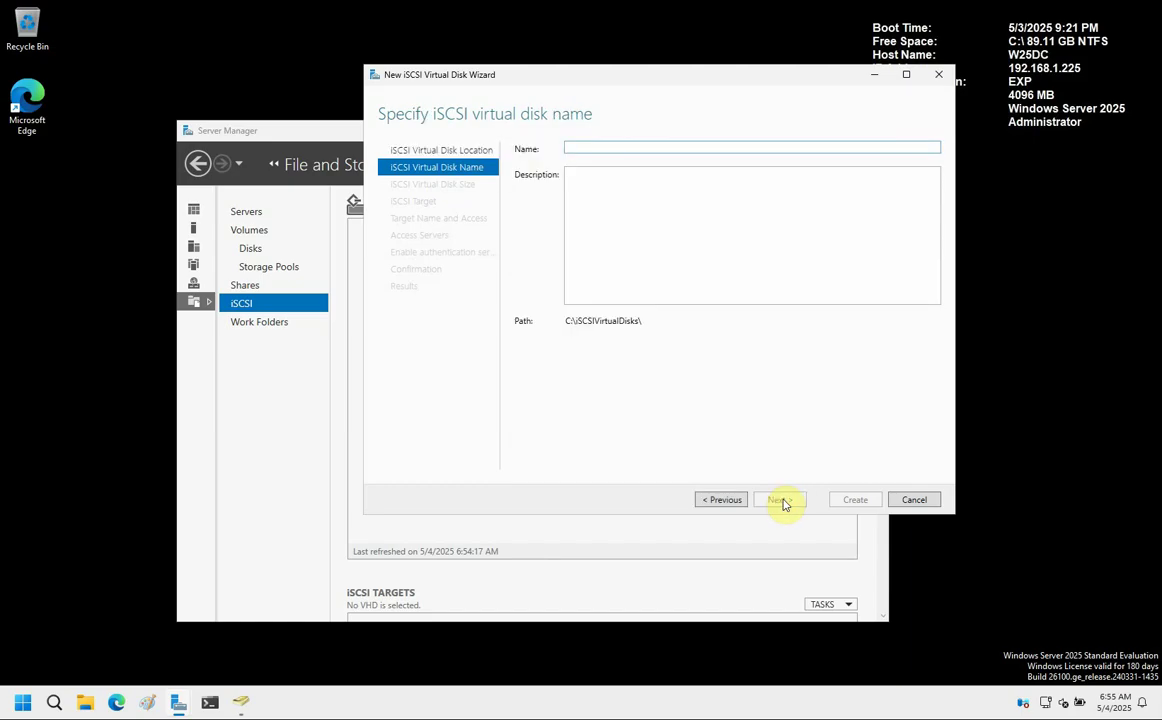
left_click(730, 500)
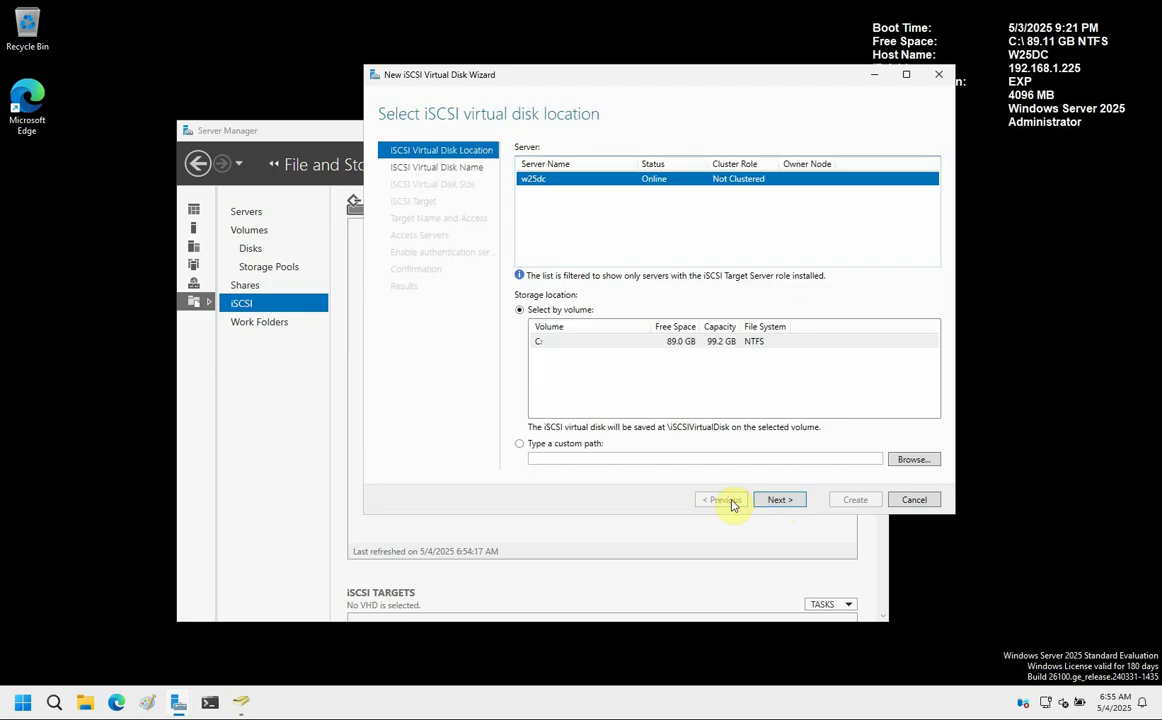
left_click(782, 500)
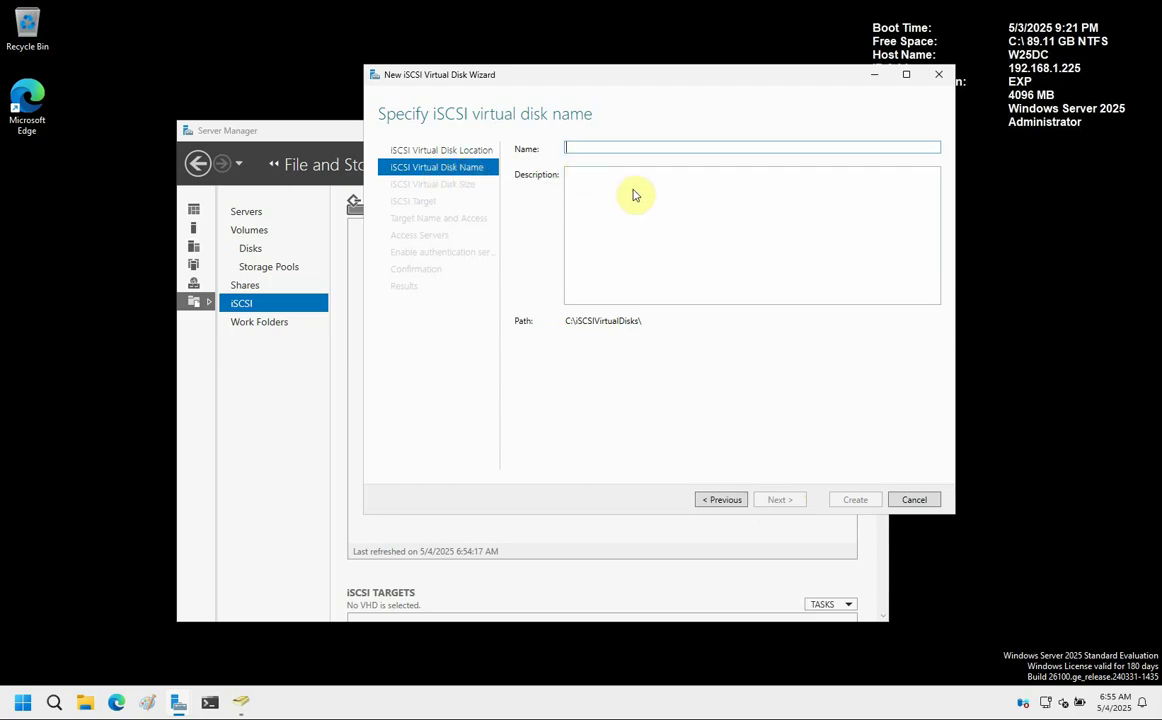
- Name the iSCSI virtual disk quorumdisk and proceed to its size settings
type("q")
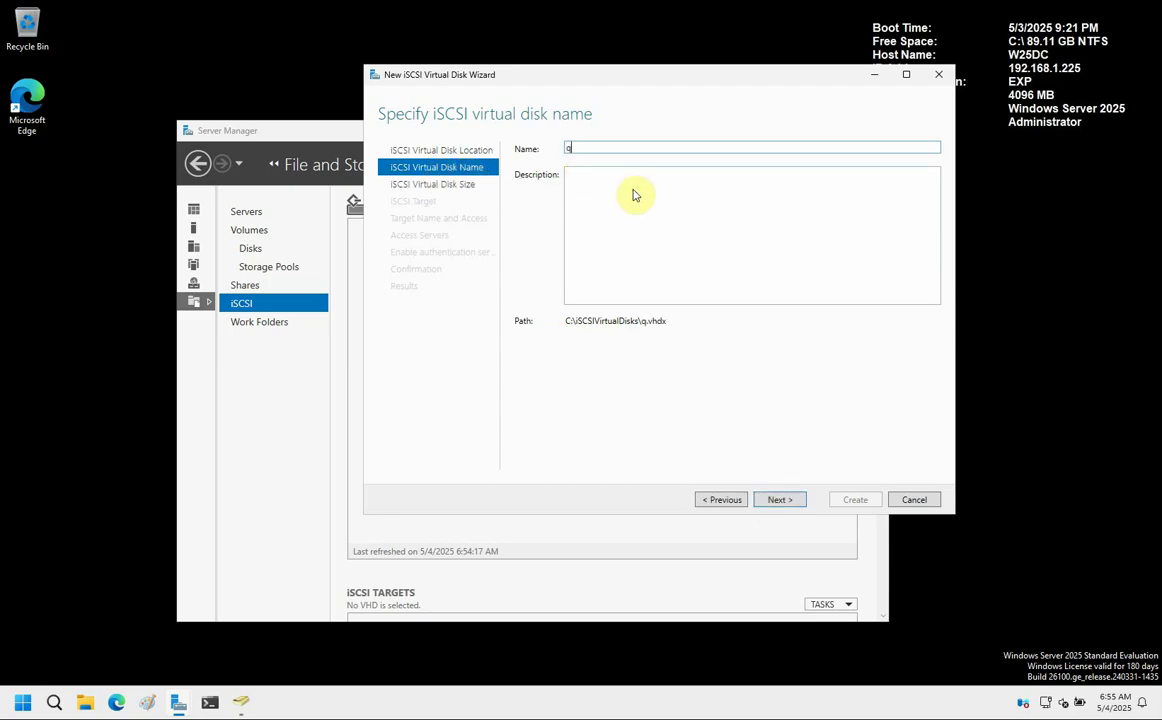
type("u")
type("or")
type("rum")
key("BackSpace")
key("BackSpace")
key("BackSpace")
key("BackSpace")
type("rumdisk")
left_click(779, 500)
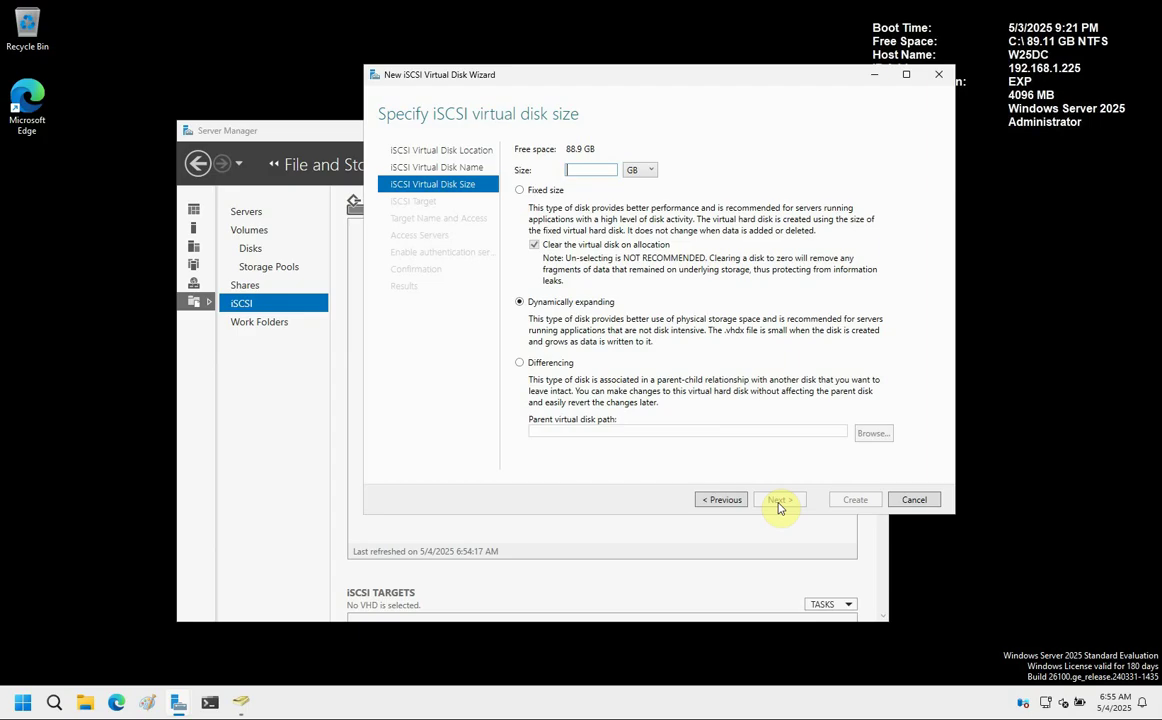
- Set the virtual disk to a fixed size of 1 GB, keeping the disk cleared on allocation
type("1")
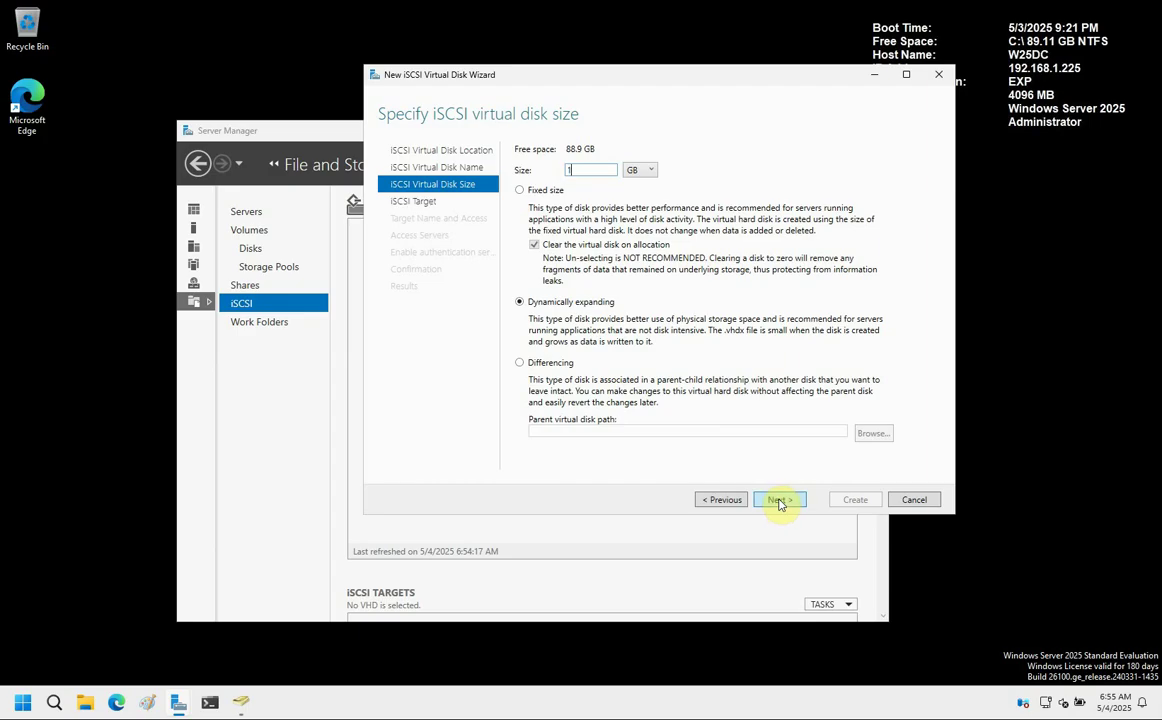
left_click(519, 190)
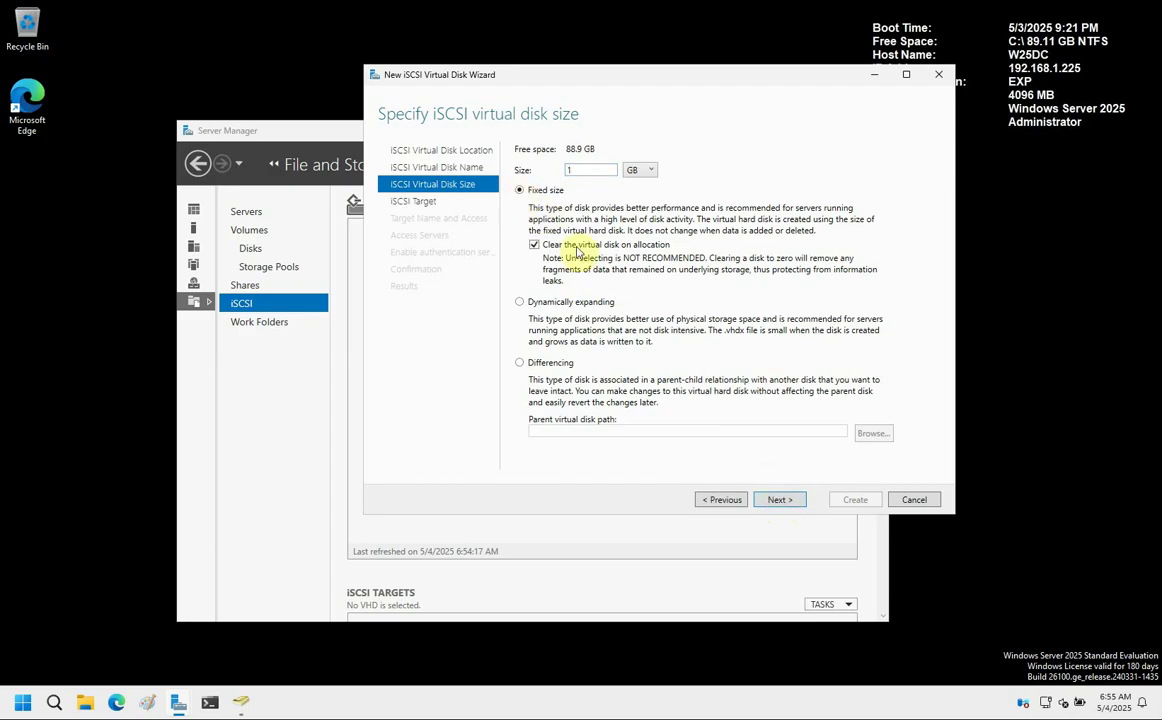
left_click(780, 499)
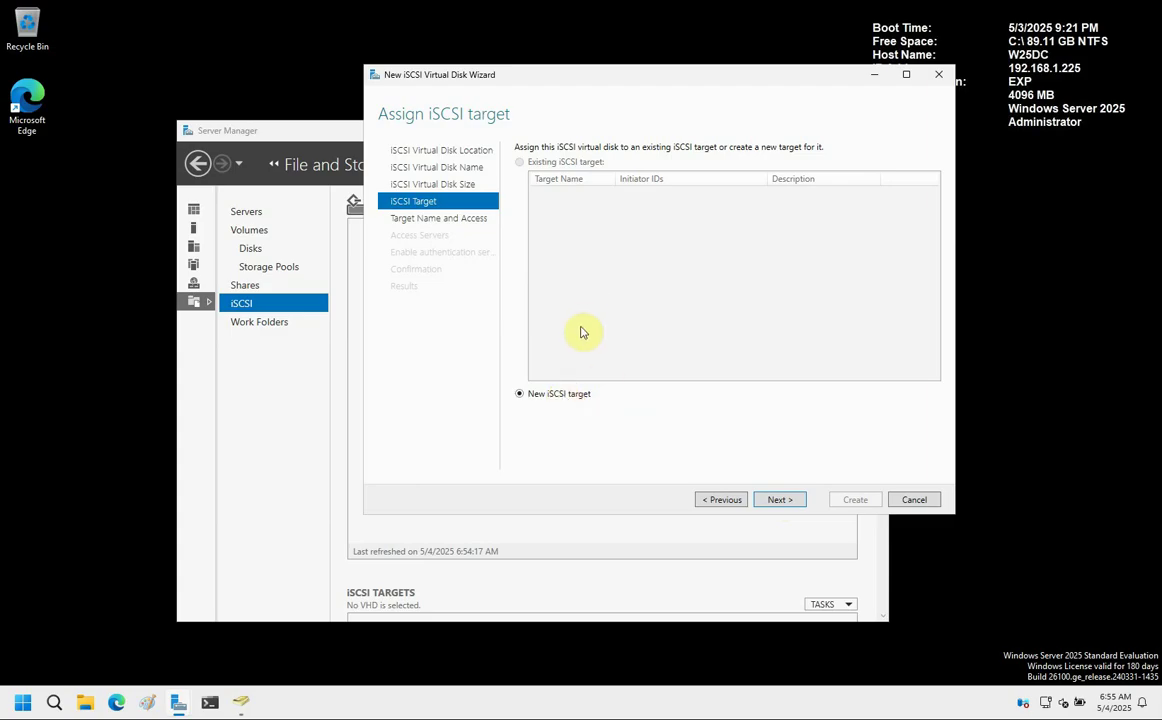
- Assign the disk to a new iSCSI target named quorumtarget and proceed to the access servers
left_click(781, 500)
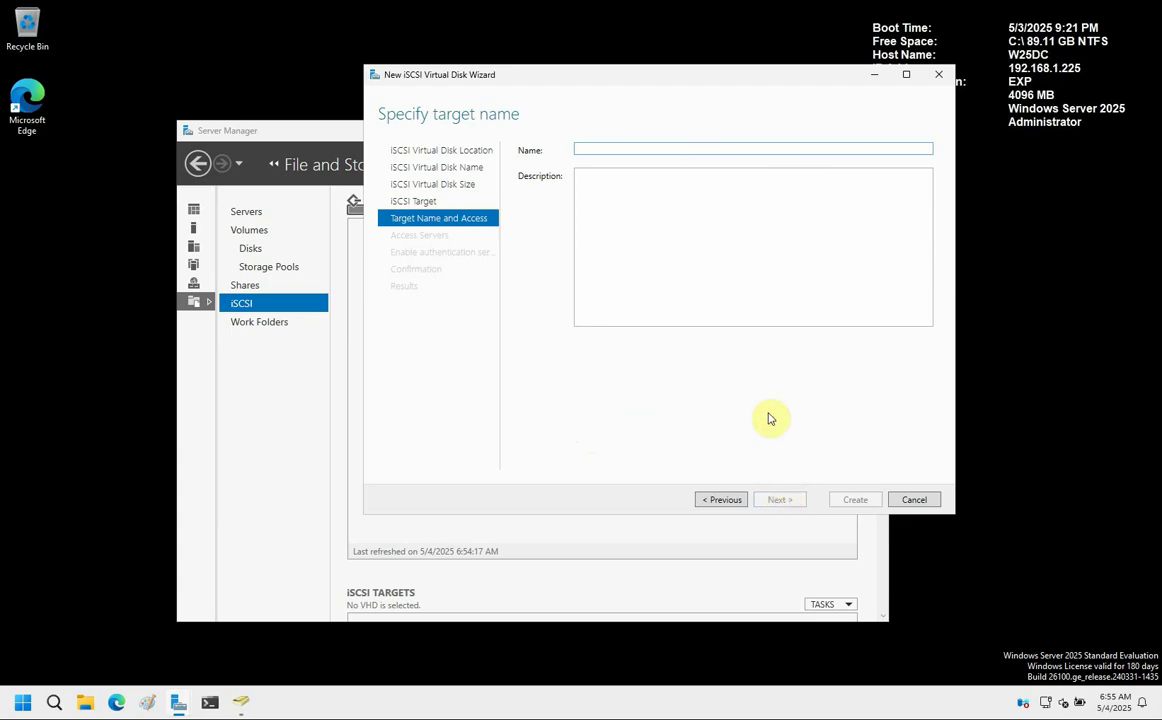
left_click(679, 148)
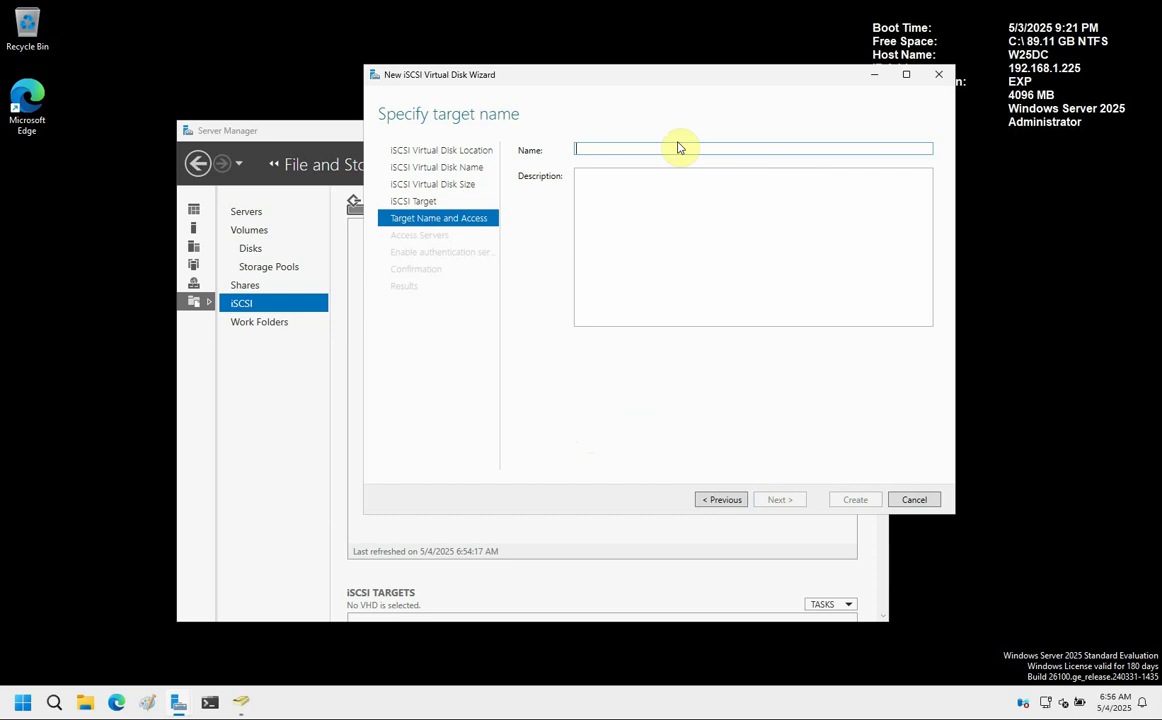
type("quorum")
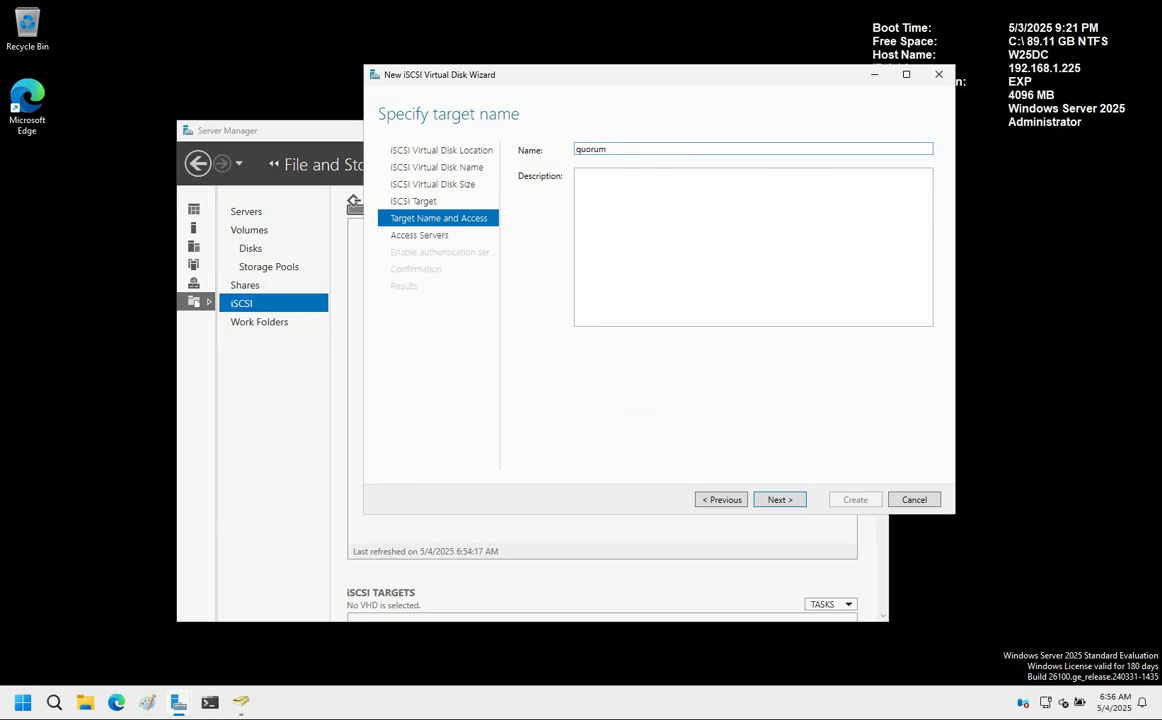
type("target")
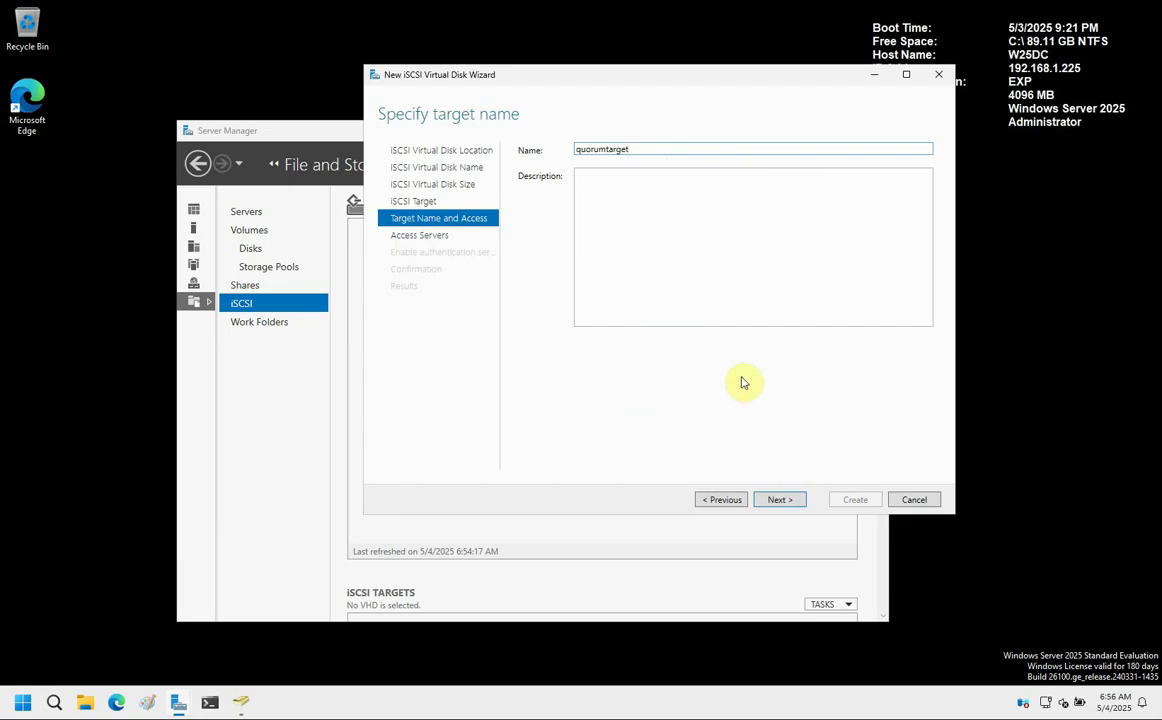
left_click(790, 501)
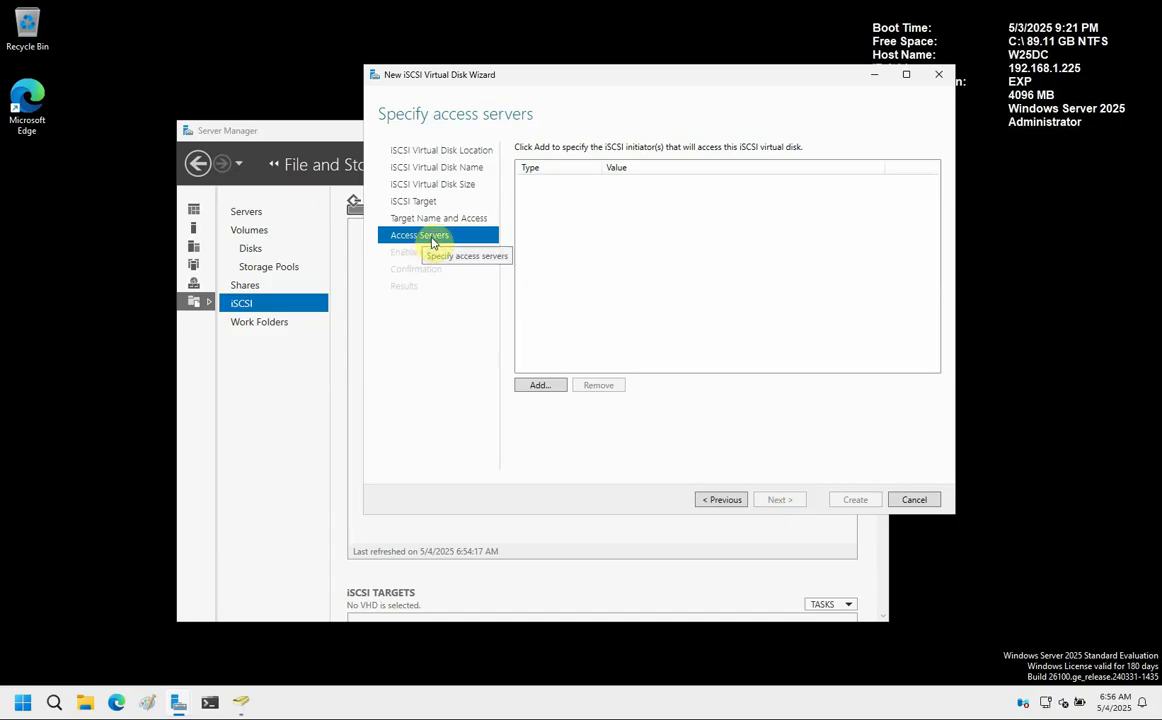
- Add an iSCSI initiator identified by IP address 192.168.1.226 to the access servers
left_click(546, 387)
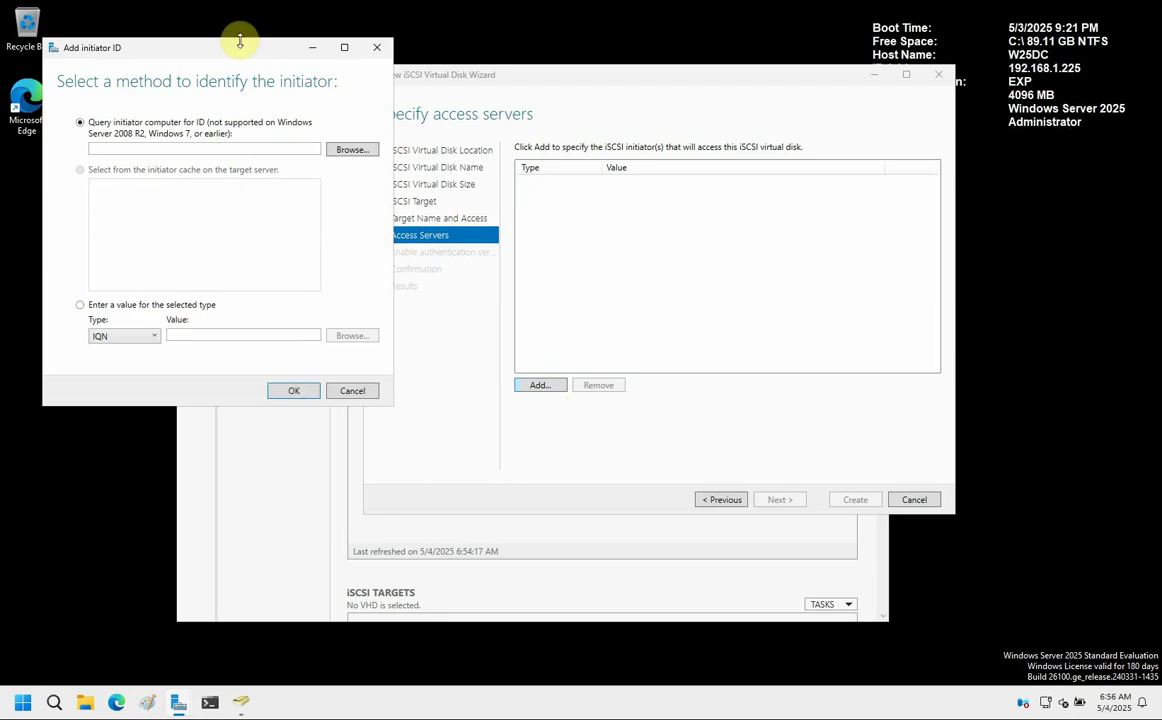
left_click_drag(239, 47, 753, 101)
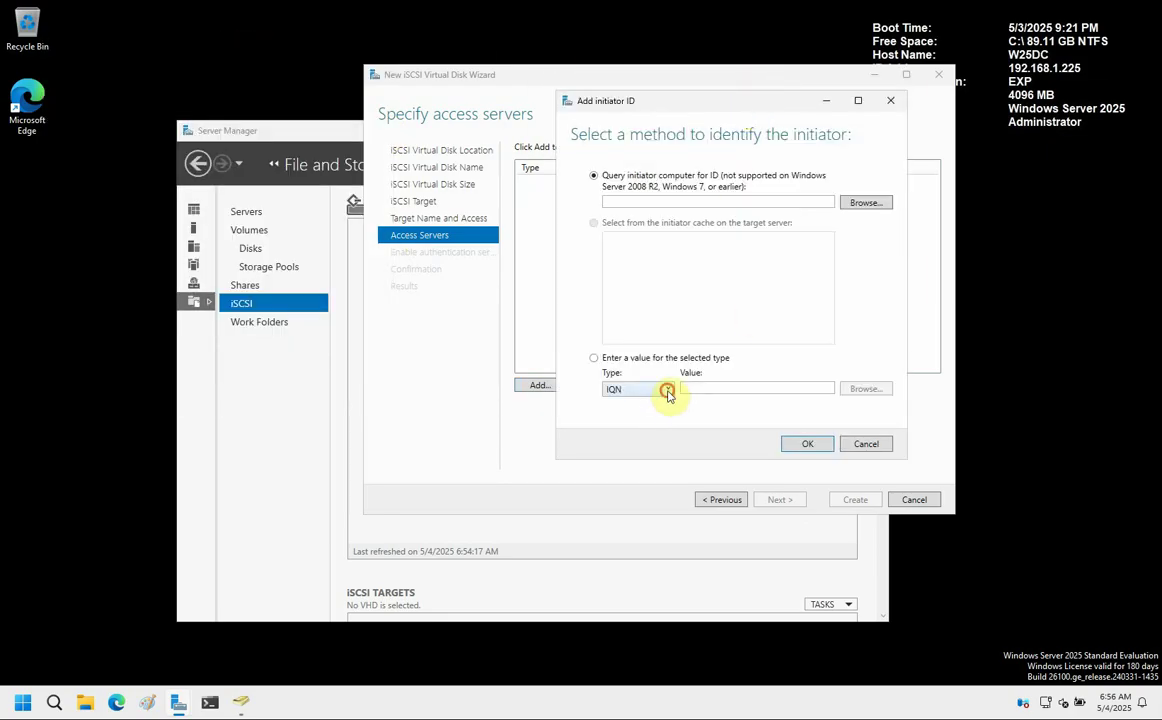
left_click(667, 393)
left_click(639, 434)
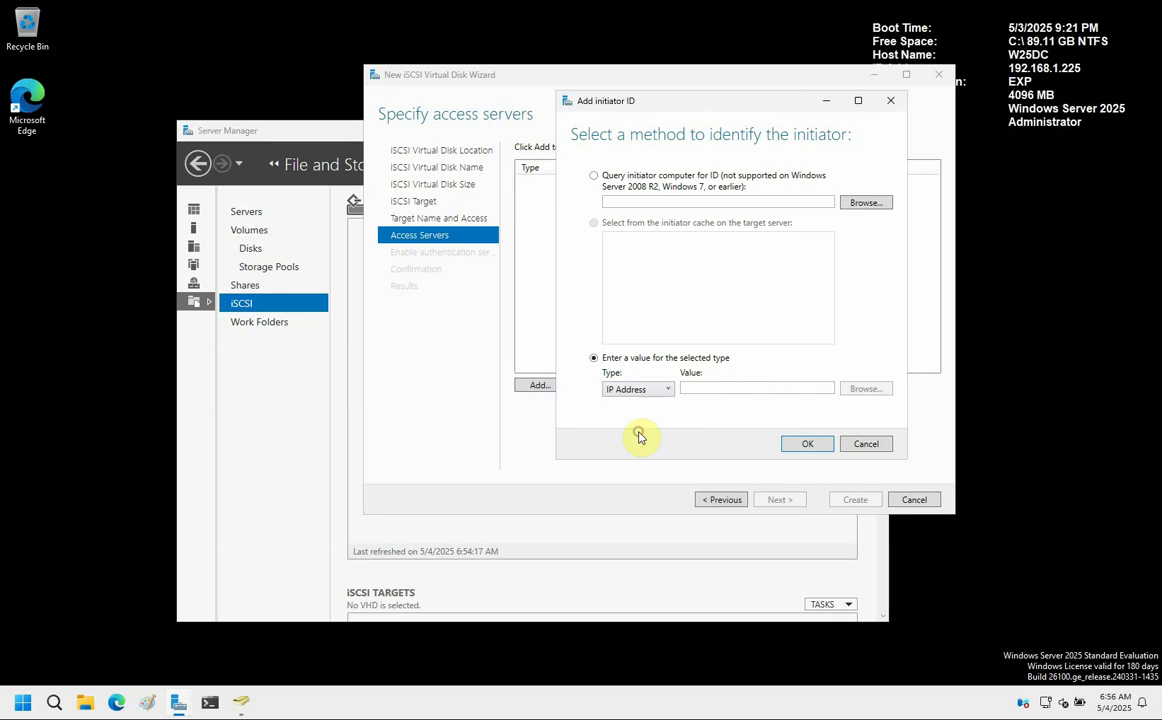
left_click(711, 388)
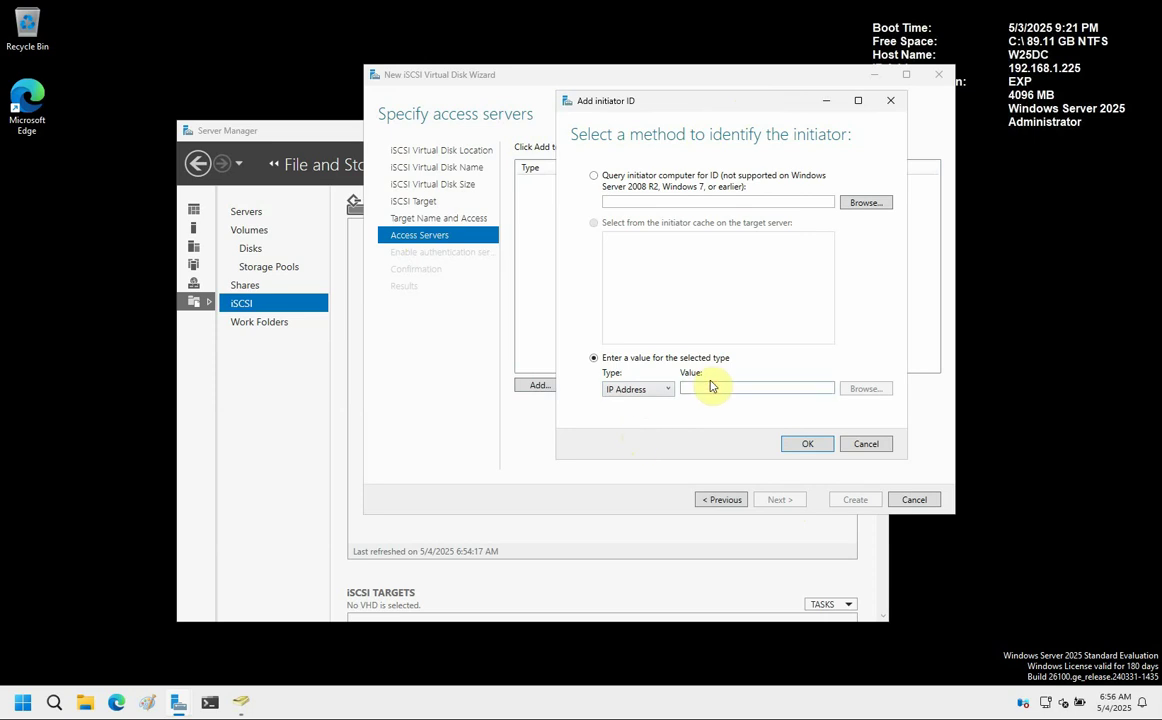
type("192.168")
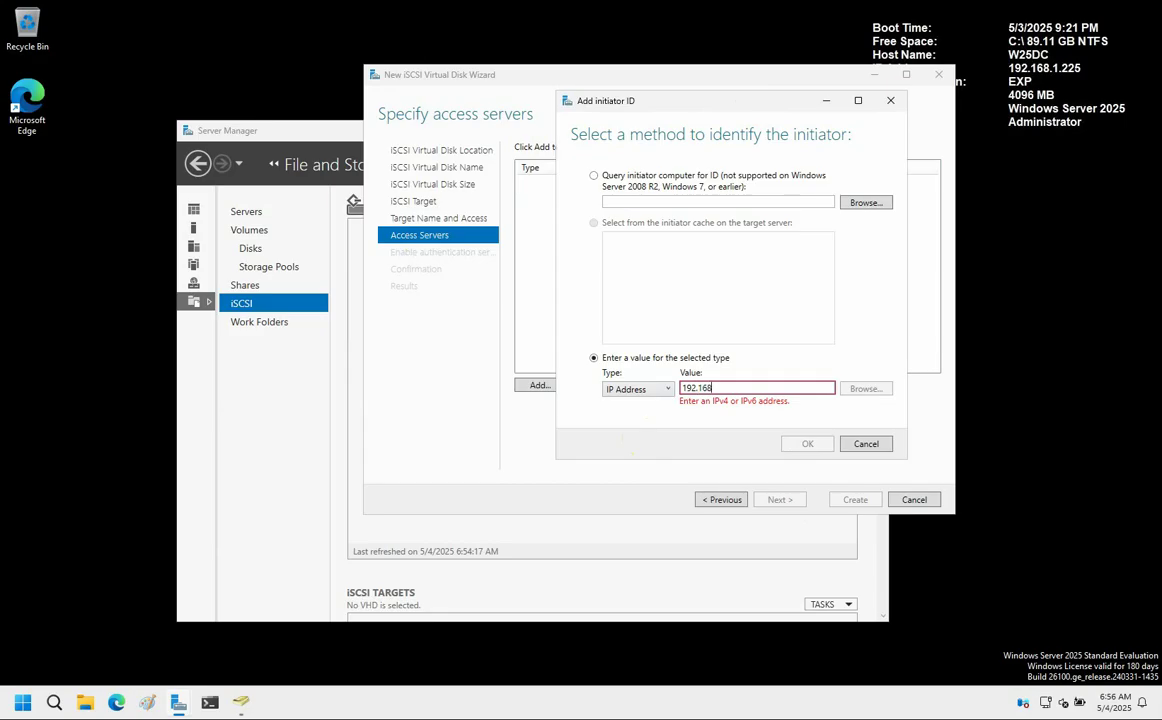
type("226")
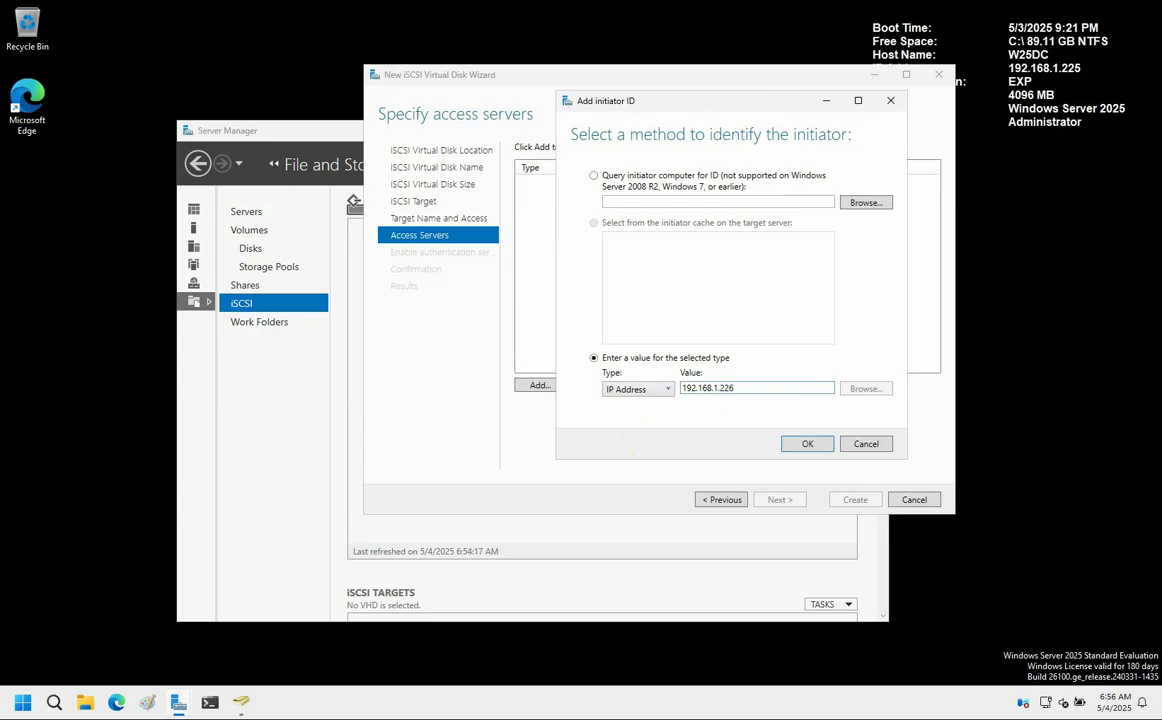
left_click(805, 446)
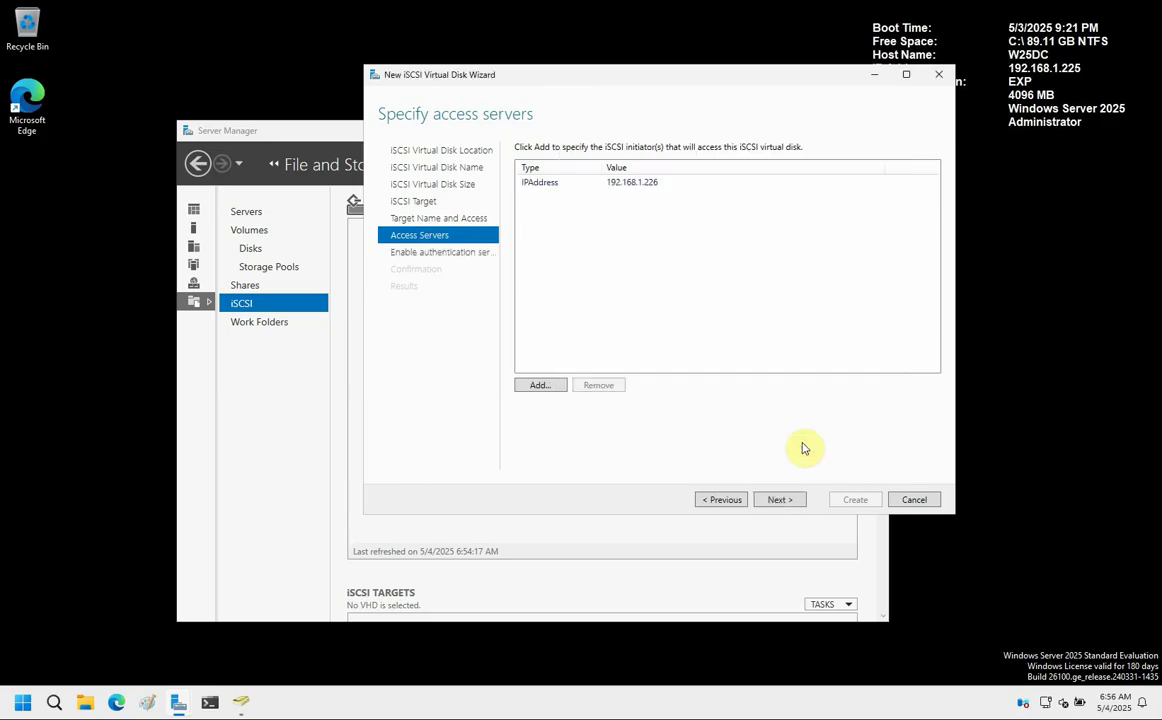
- Add a second initiator with IP address 192.168.1.227 to the access servers
left_click(555, 388)
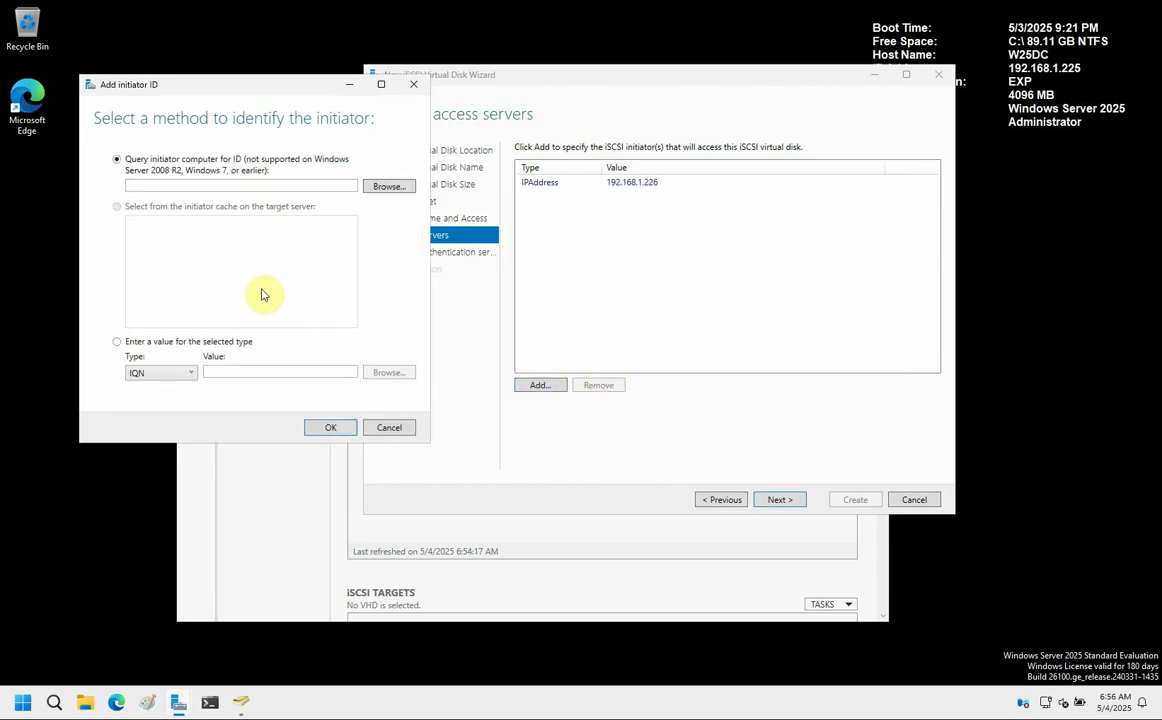
left_click(189, 373)
left_click(184, 417)
left_click(241, 369)
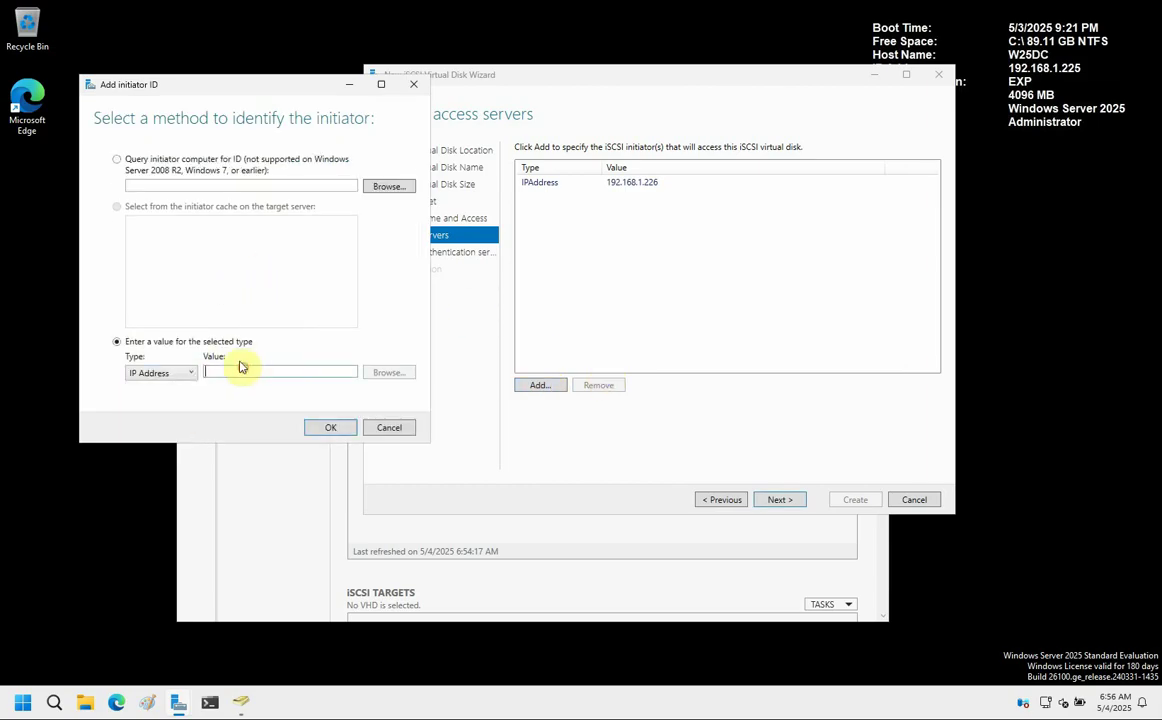
type("192.168.")
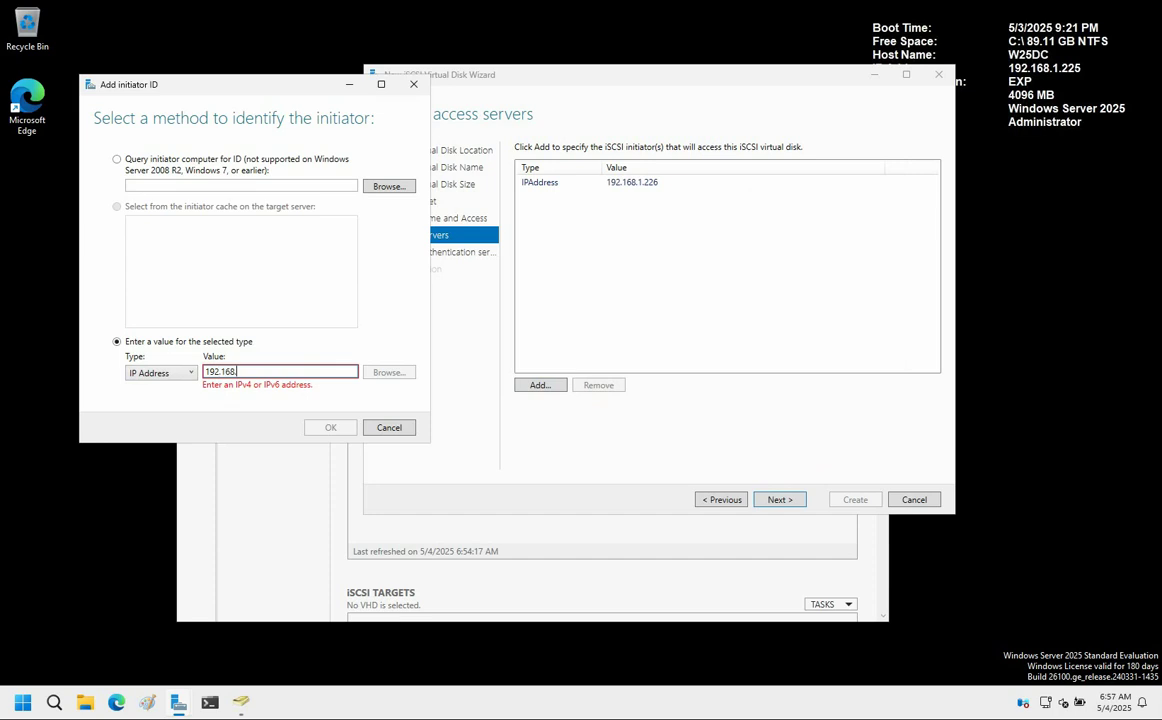
type("1.11")
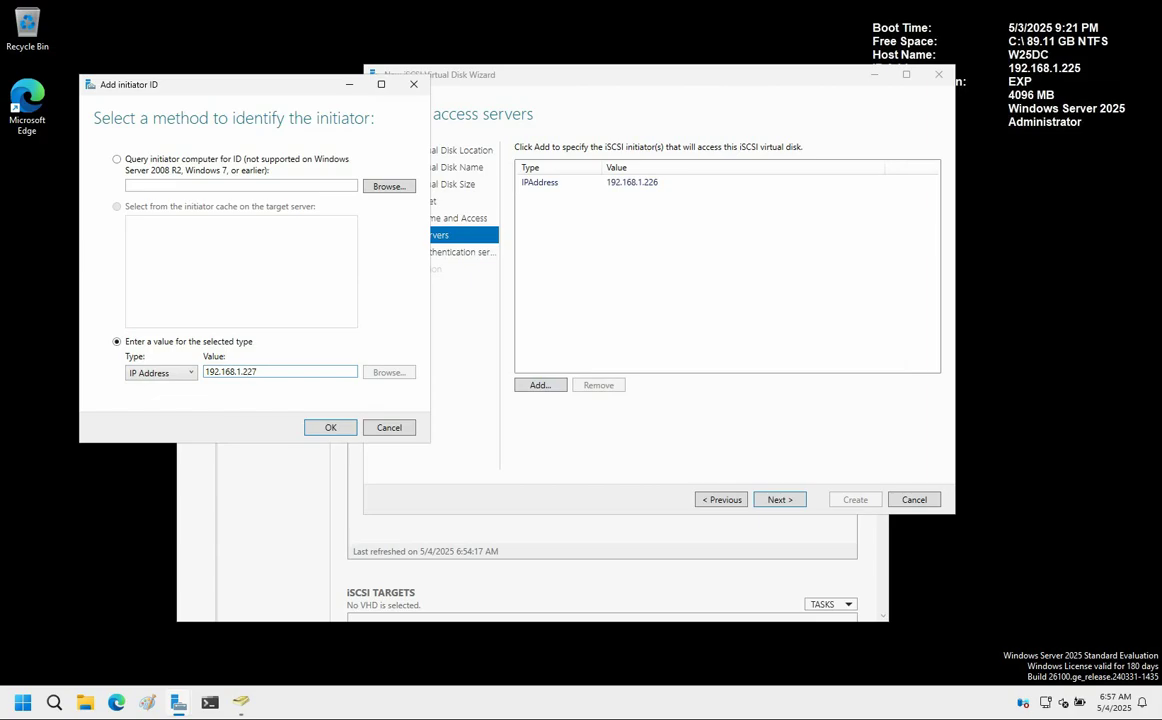
left_click(330, 427)
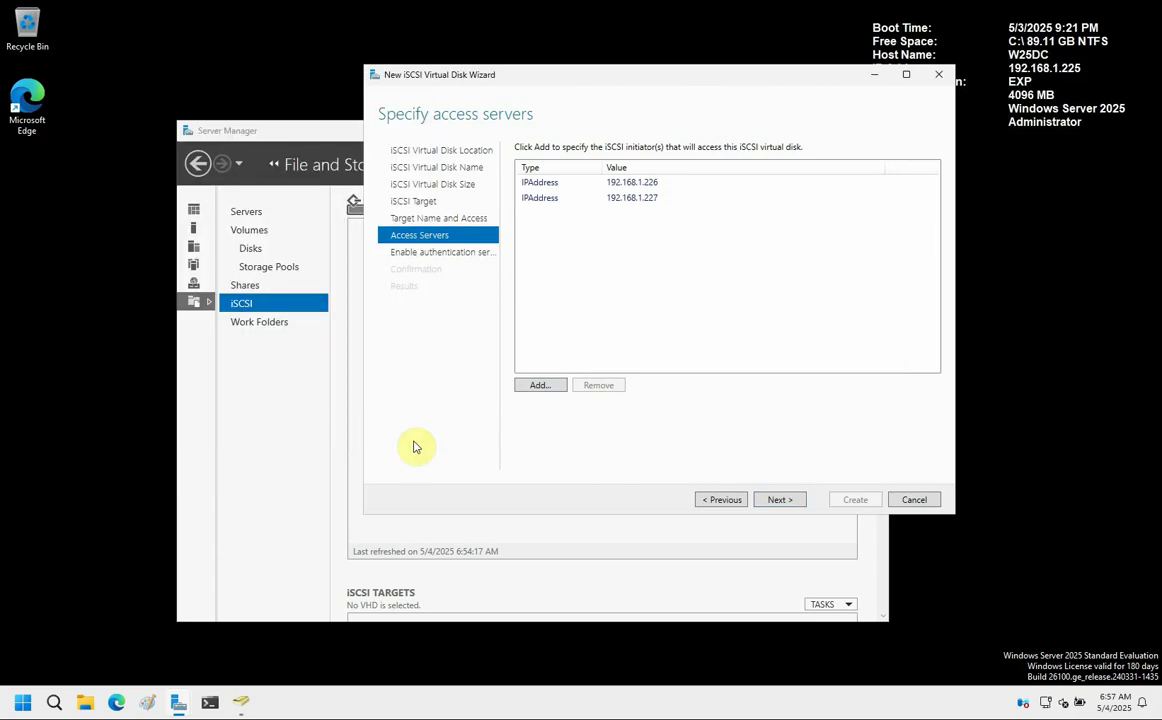
- Leave CHAP and reverse CHAP disabled, create the quorumdisk virtual disk with its target, and close the wizard when finished
left_click(787, 500)
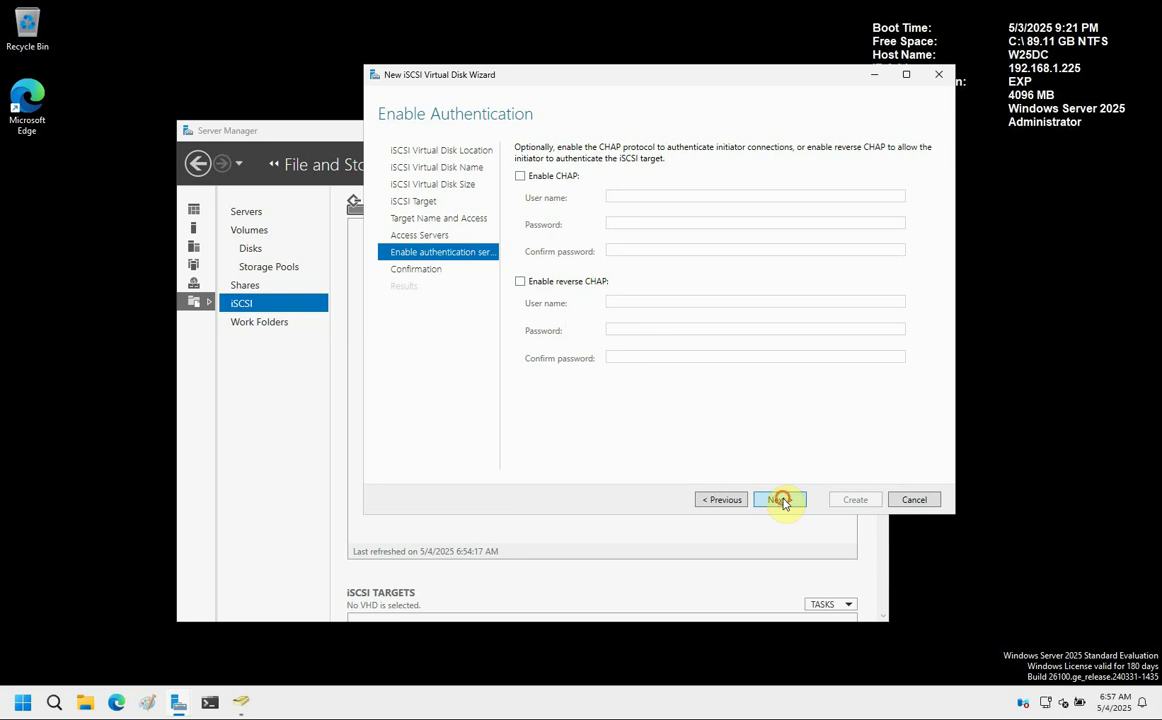
left_click(783, 501)
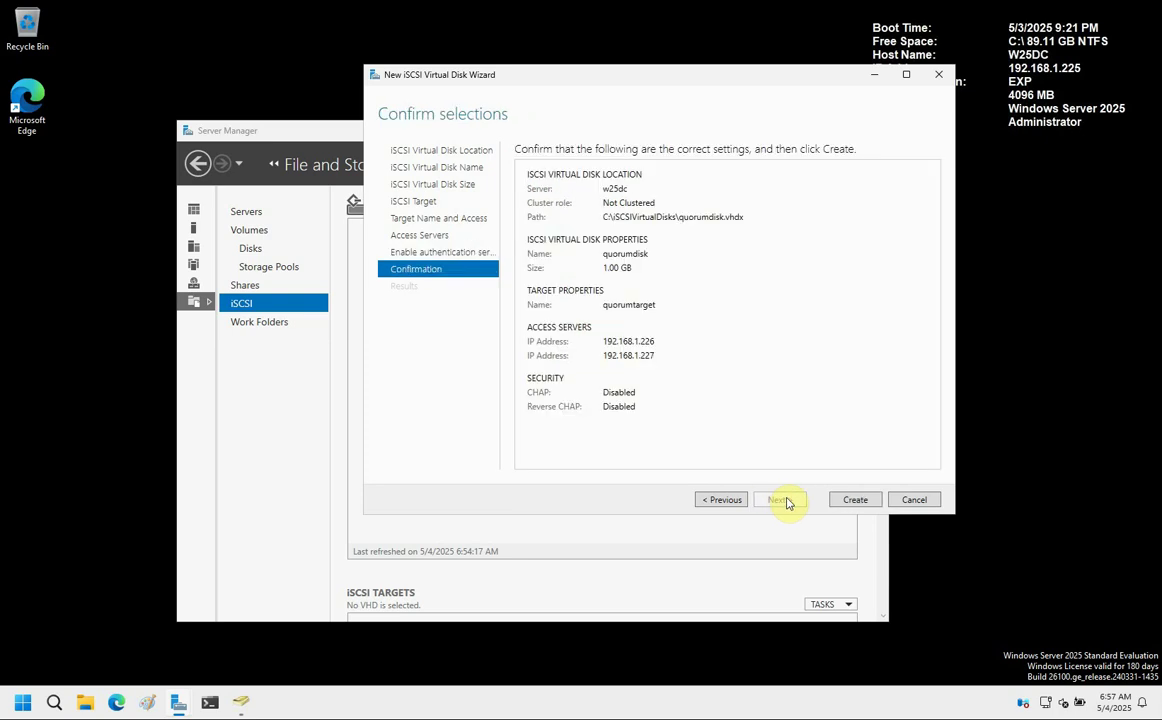
left_click(852, 500)
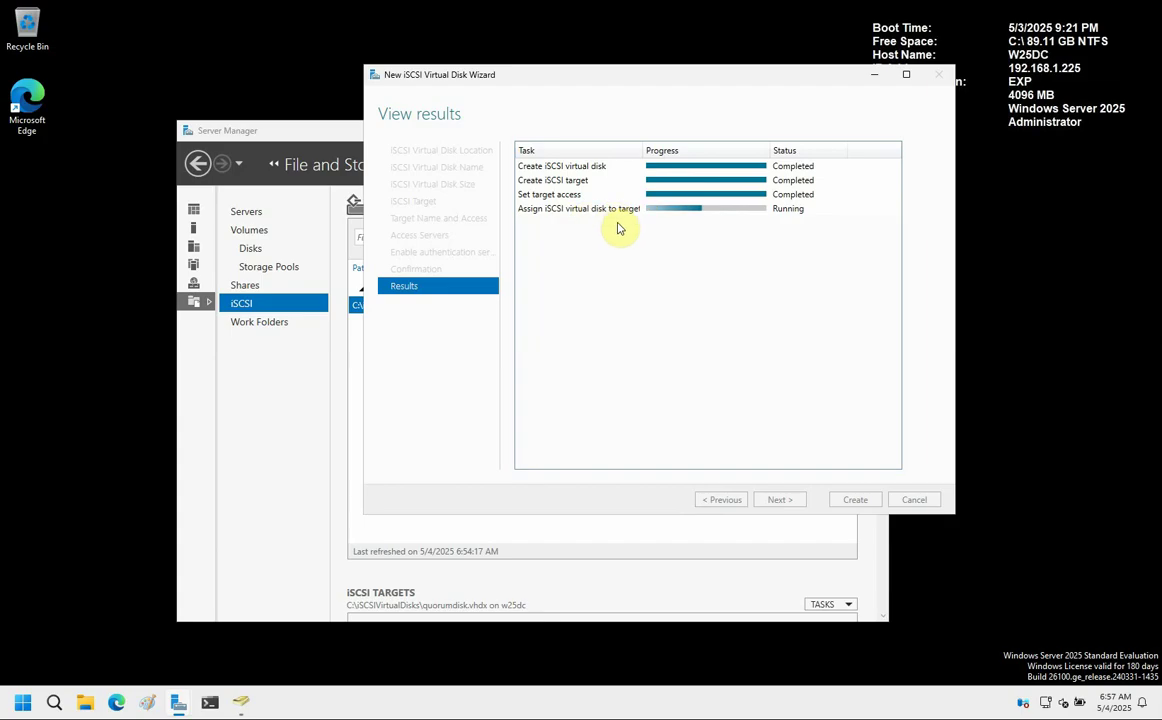
left_click(853, 499)
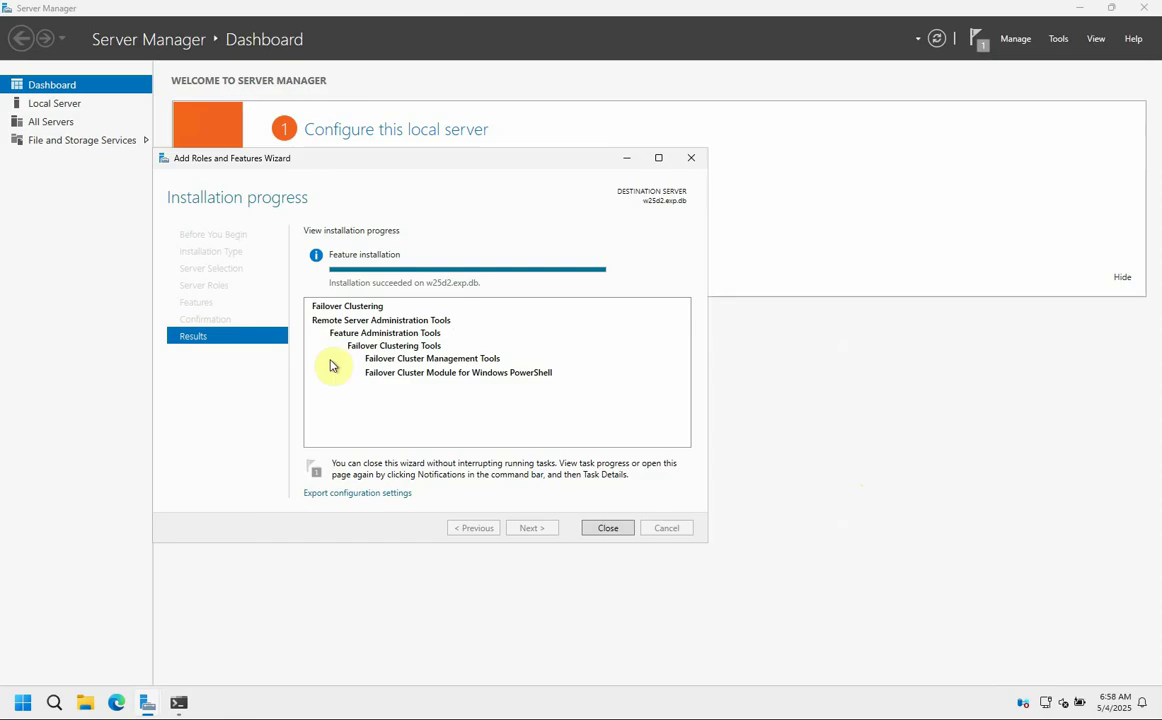
- Review the 023.txt plan in the terminal, examining the DC server tasks, the DB server iSCSI tasks, and the cluster service task
mouse_move(180, 702)
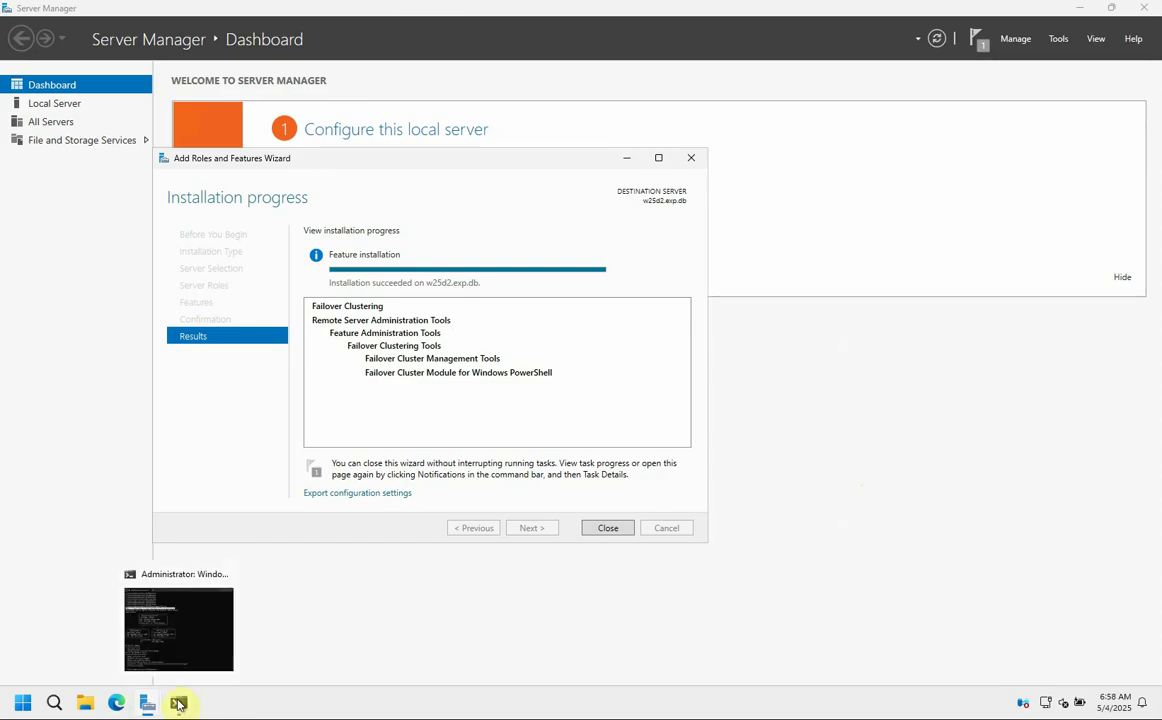
left_click(195, 646)
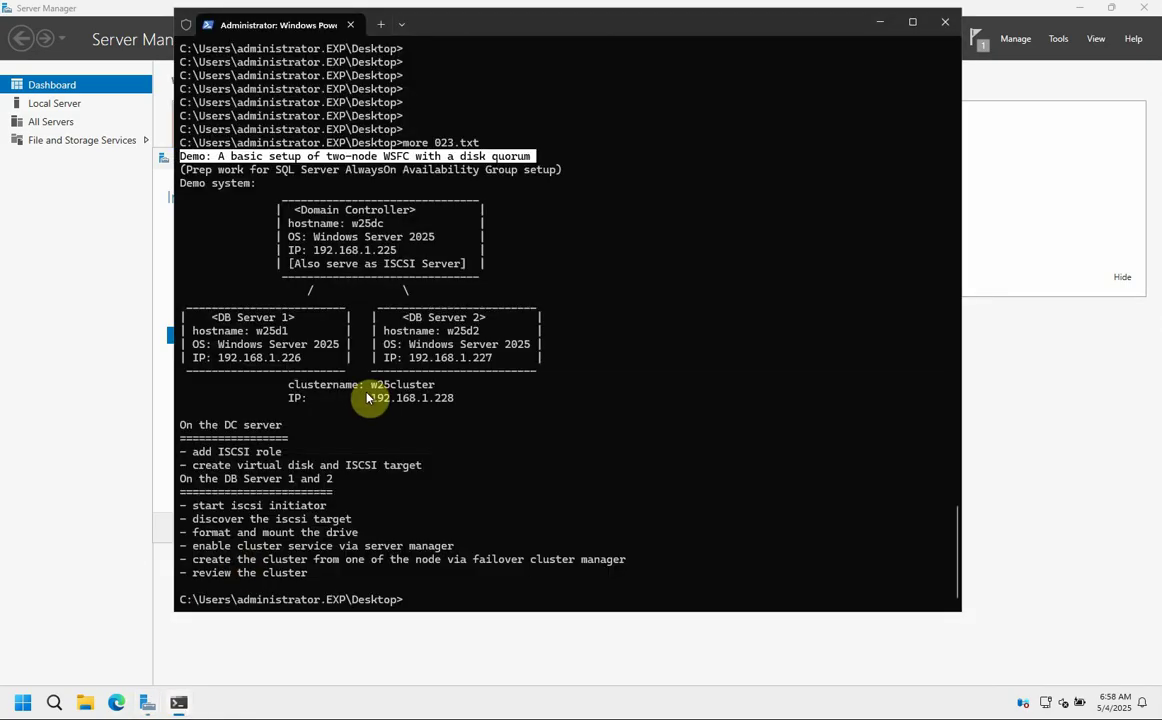
left_click_drag(192, 452, 272, 461)
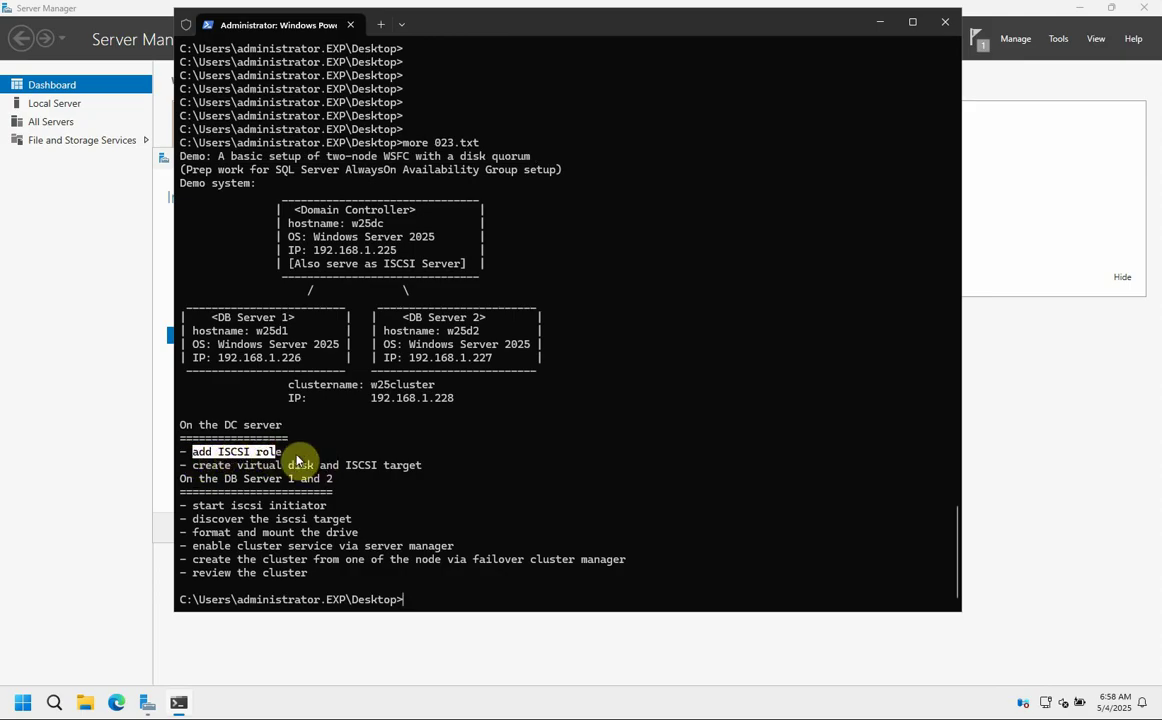
left_click(254, 452)
left_click_drag(193, 452, 288, 462)
left_click_drag(193, 465, 428, 467)
left_click(350, 466)
left_click(440, 468)
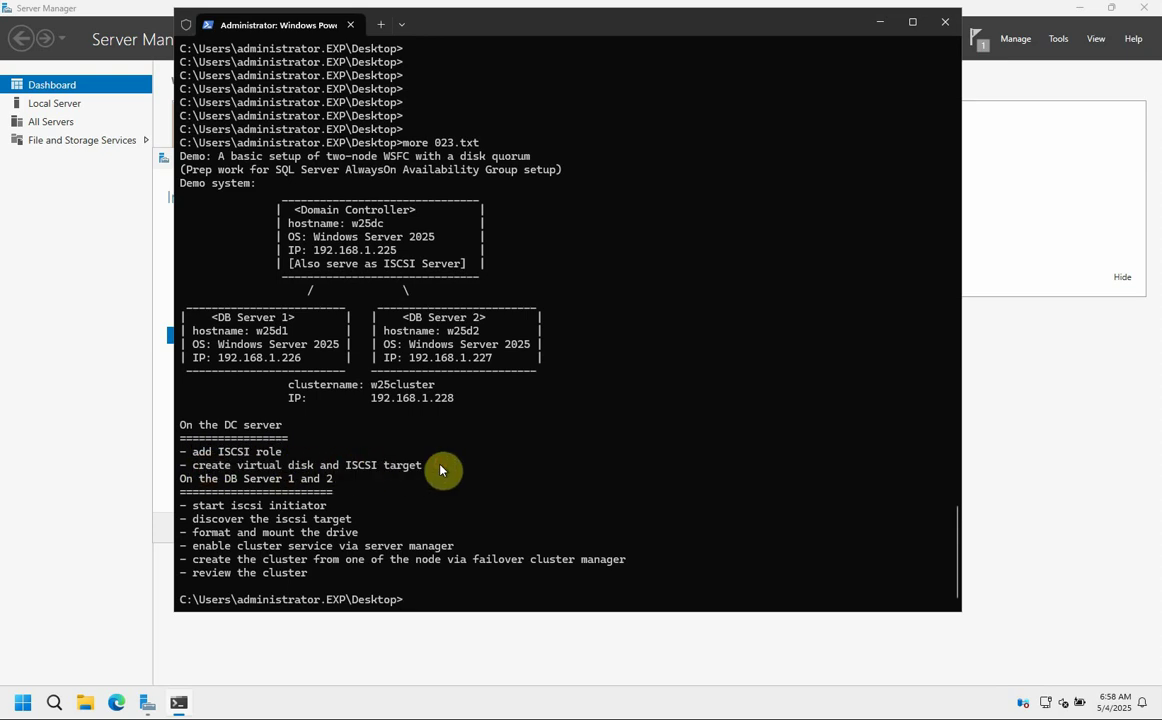
left_click_drag(183, 480, 355, 521)
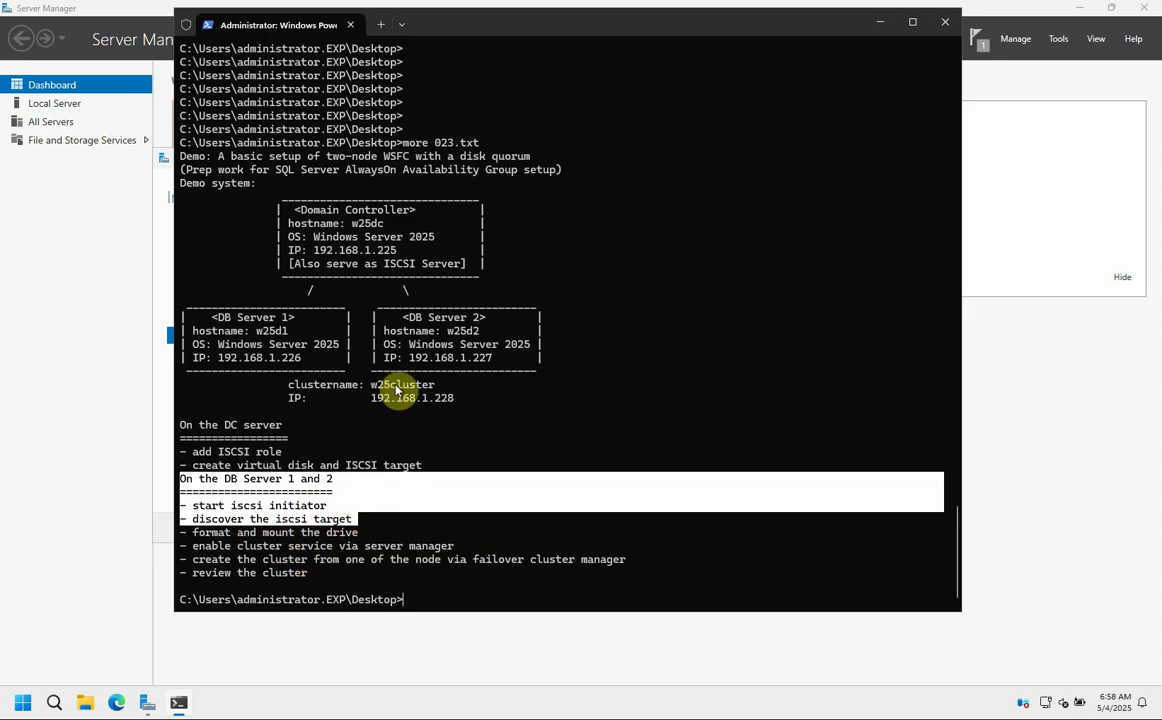
left_click(880, 21)
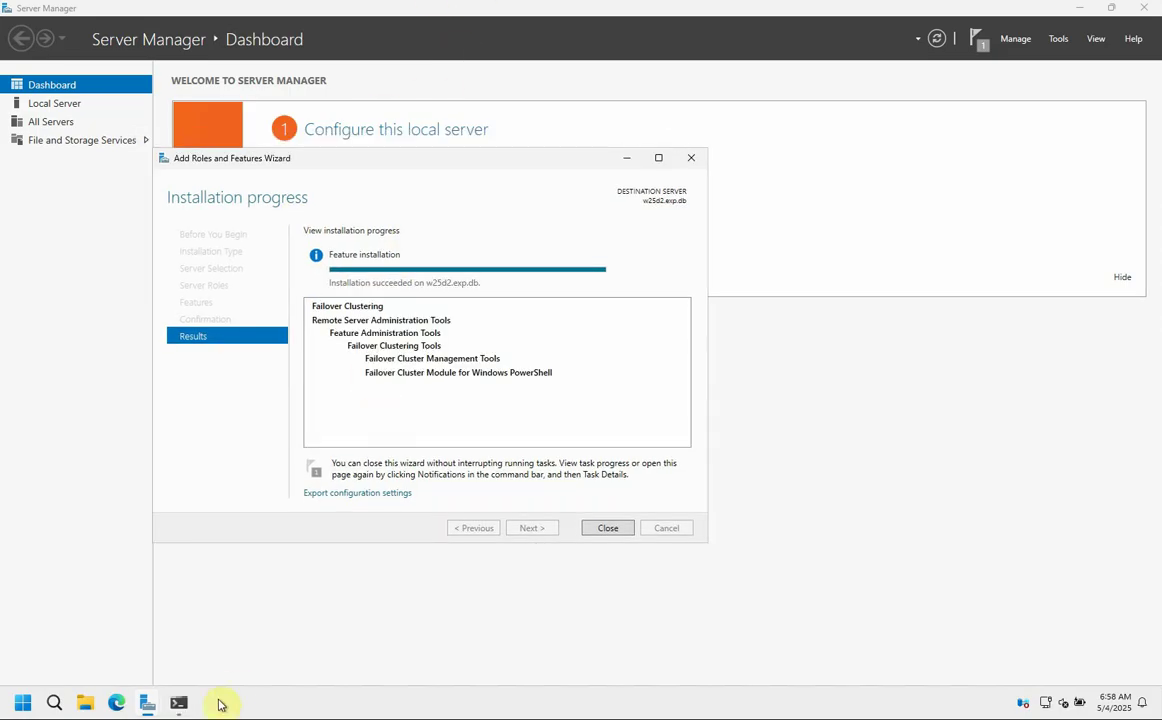
mouse_move(182, 703)
left_click(175, 640)
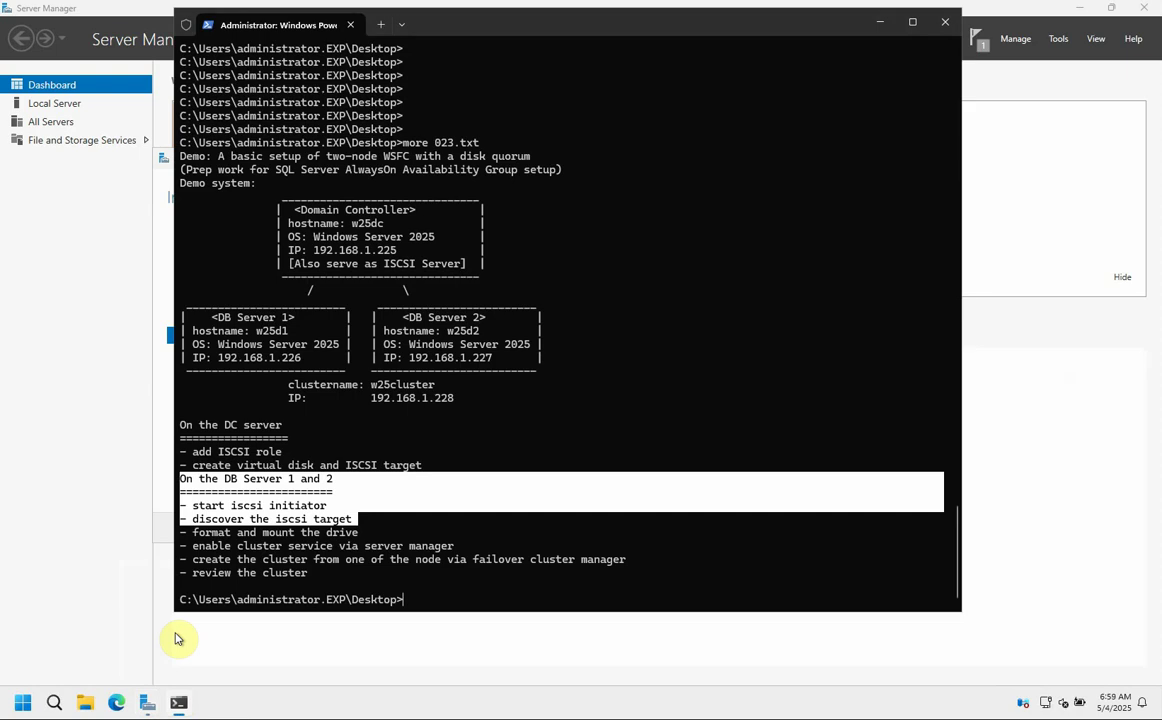
left_click(205, 562)
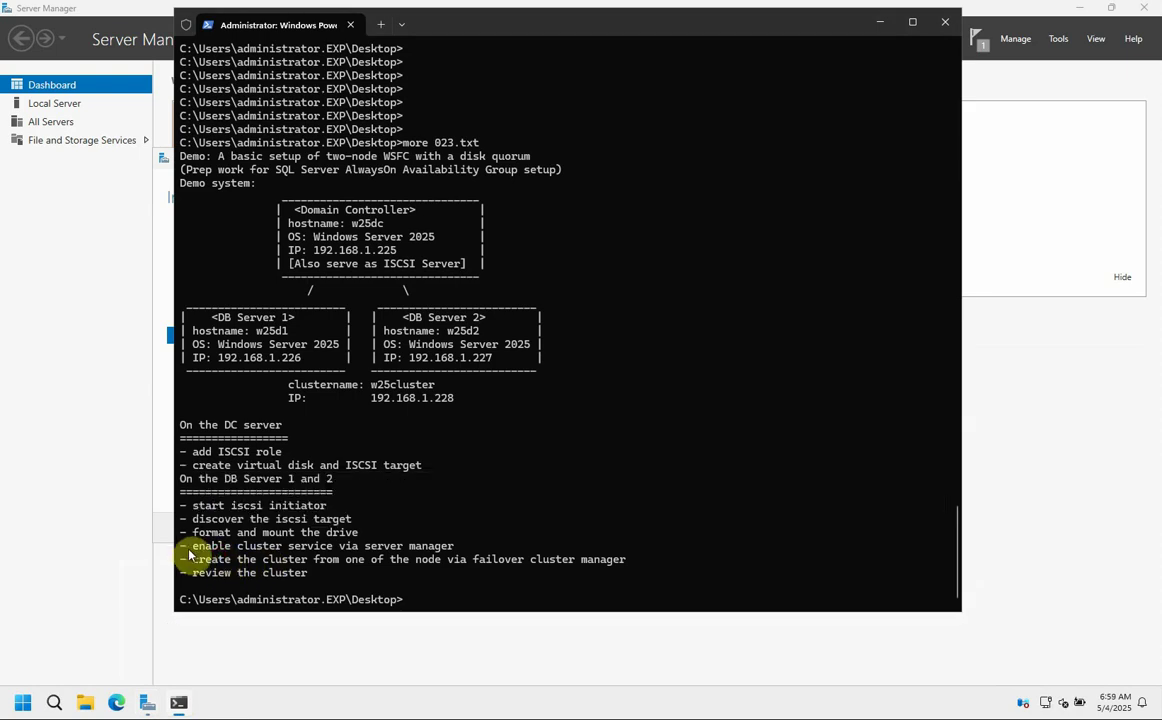
left_click_drag(181, 546, 467, 548)
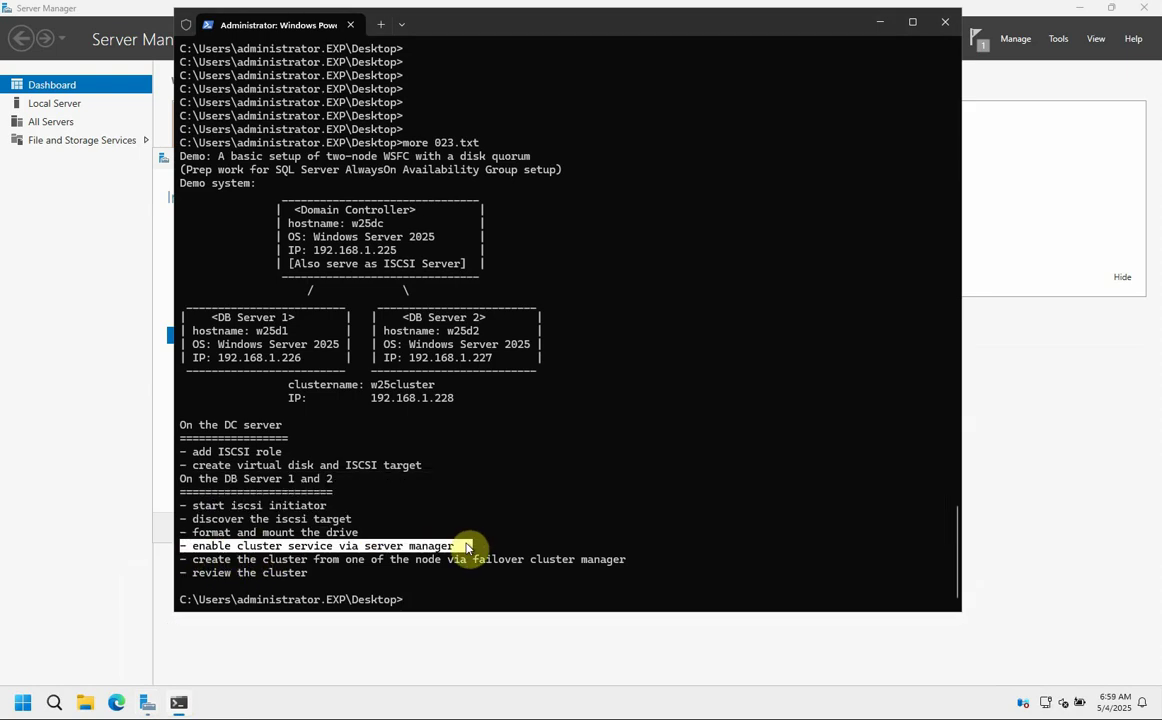
left_click(880, 22)
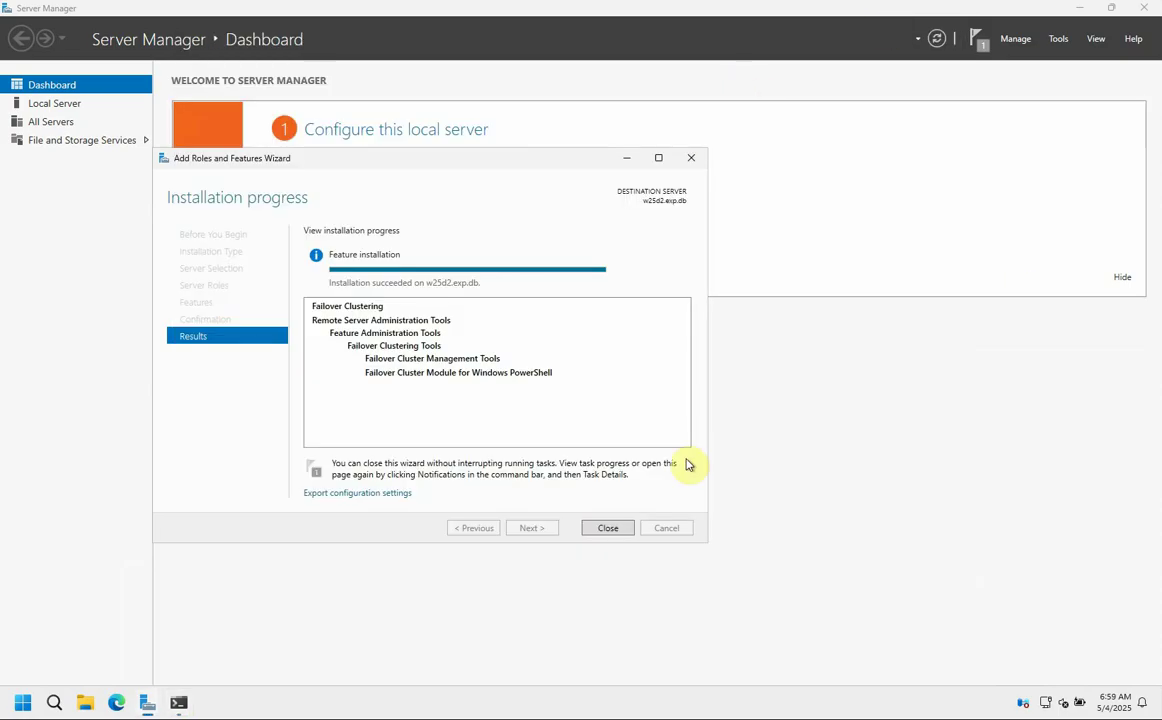
- Close the finished feature installation wizards on w25d2 and w25d1, and show Disk Management in Computer Management on W25D1
left_click(614, 528)
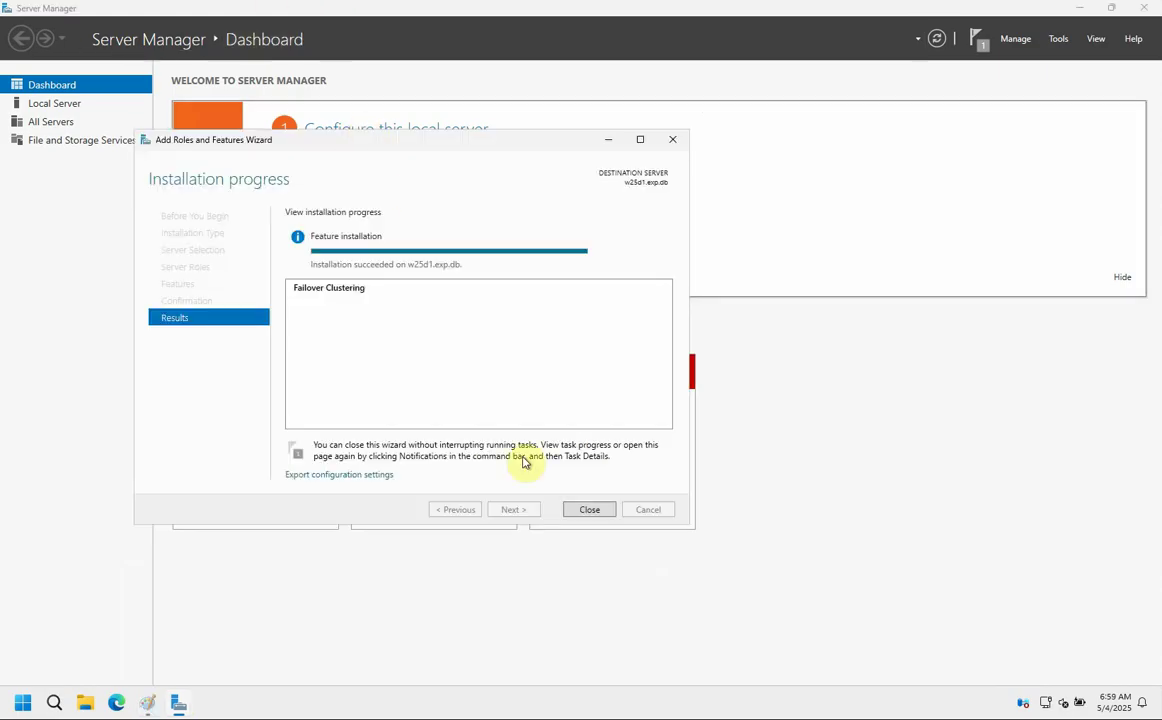
left_click(589, 509)
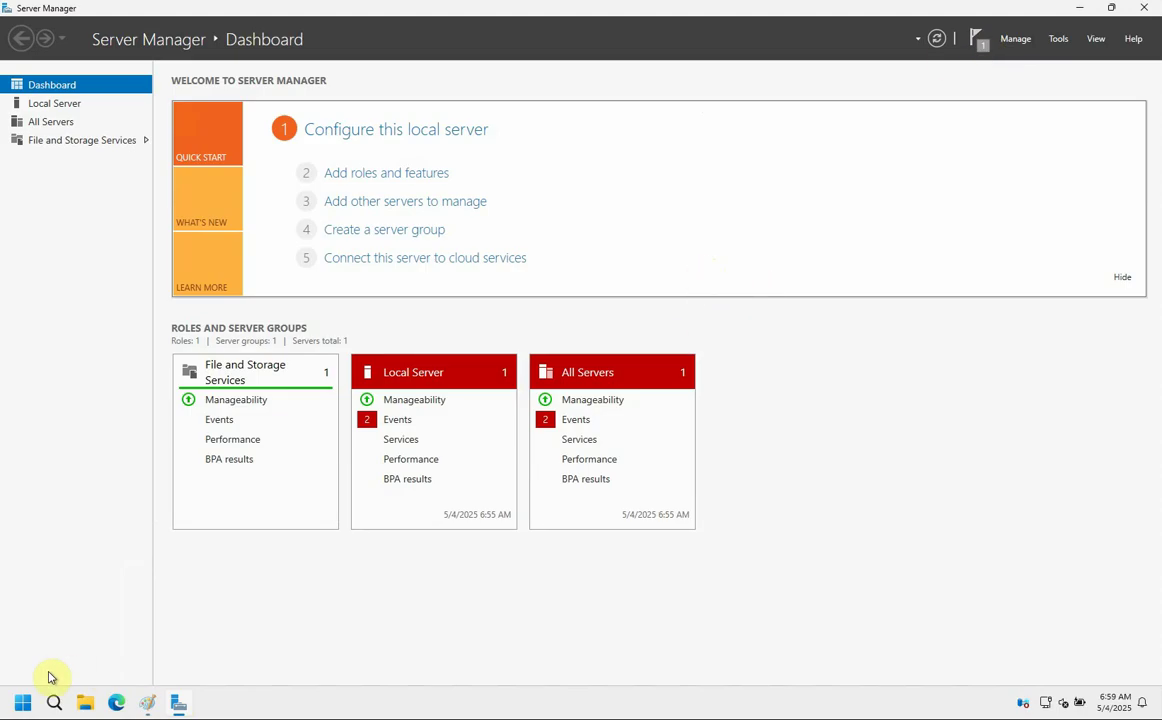
left_click(22, 701)
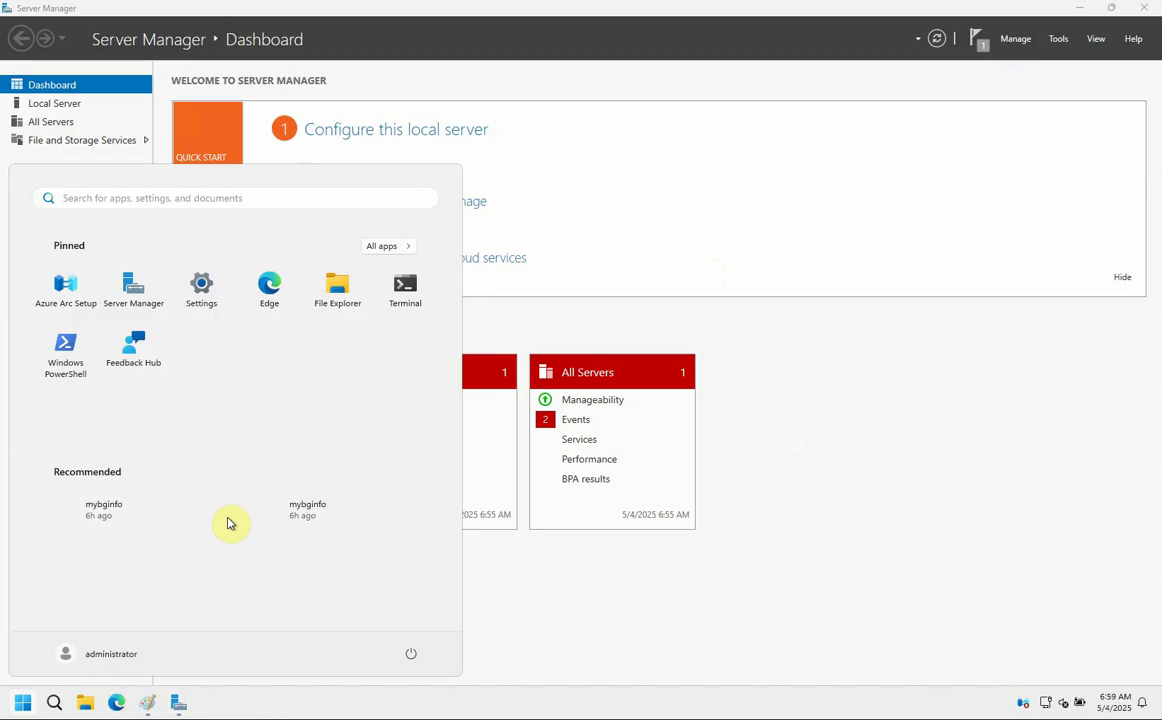
type("com")
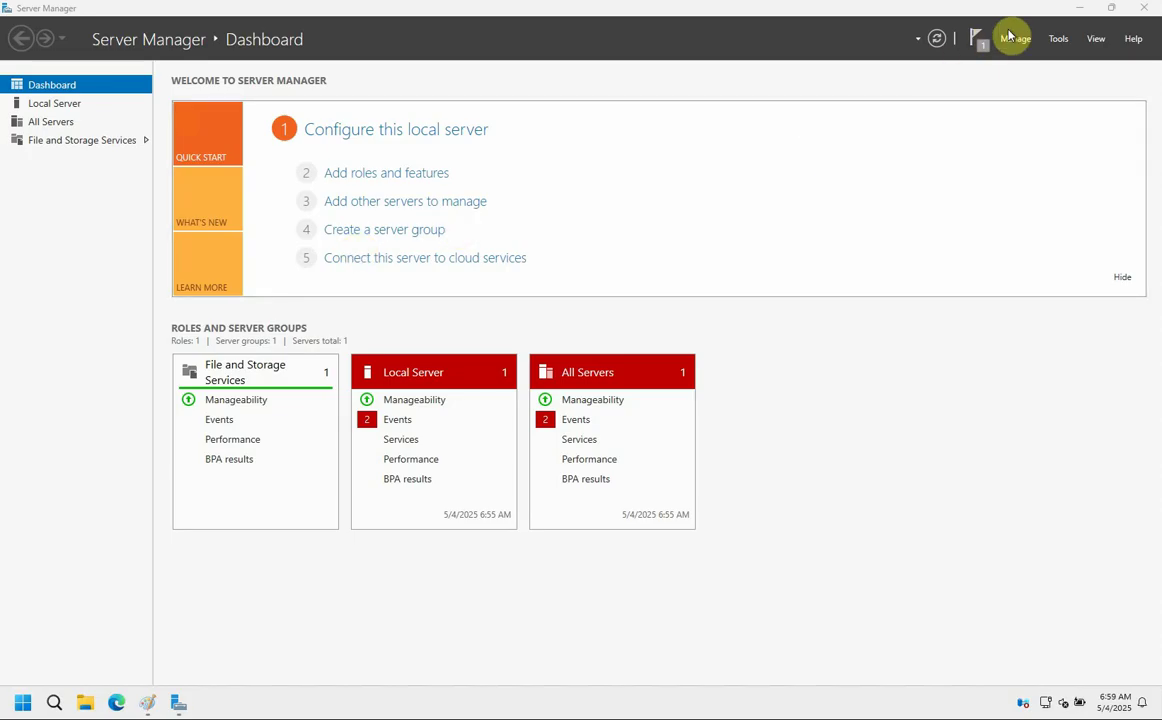
left_click(1078, 9)
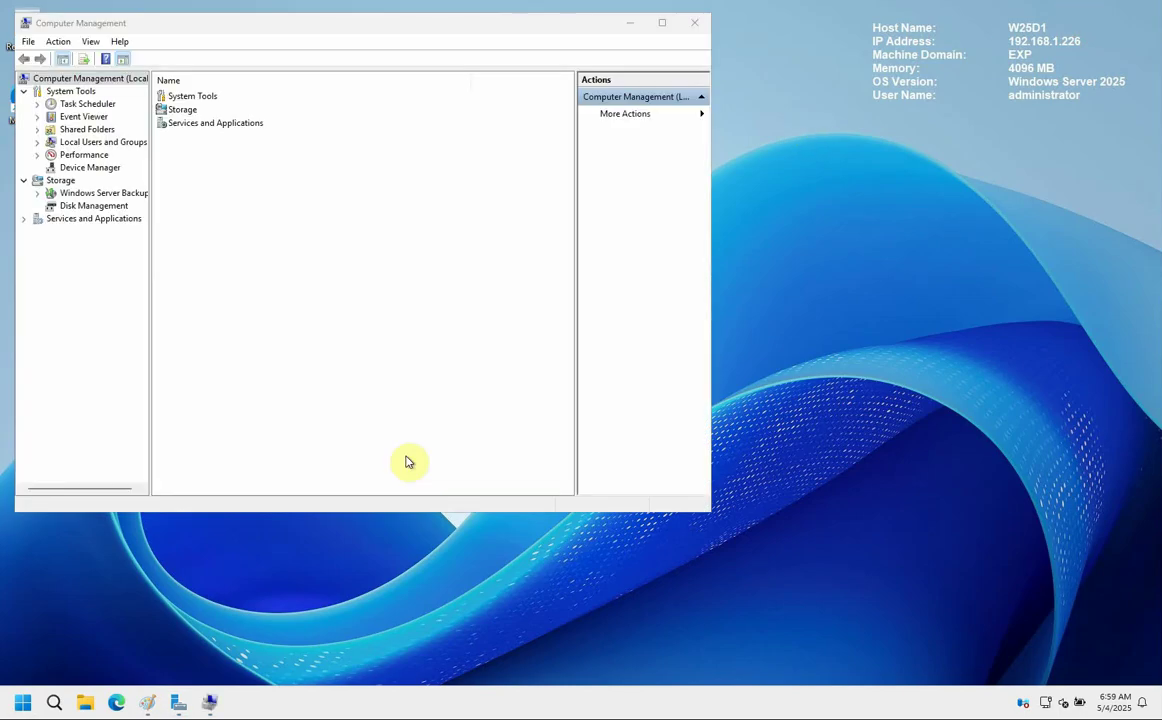
left_click(24, 219)
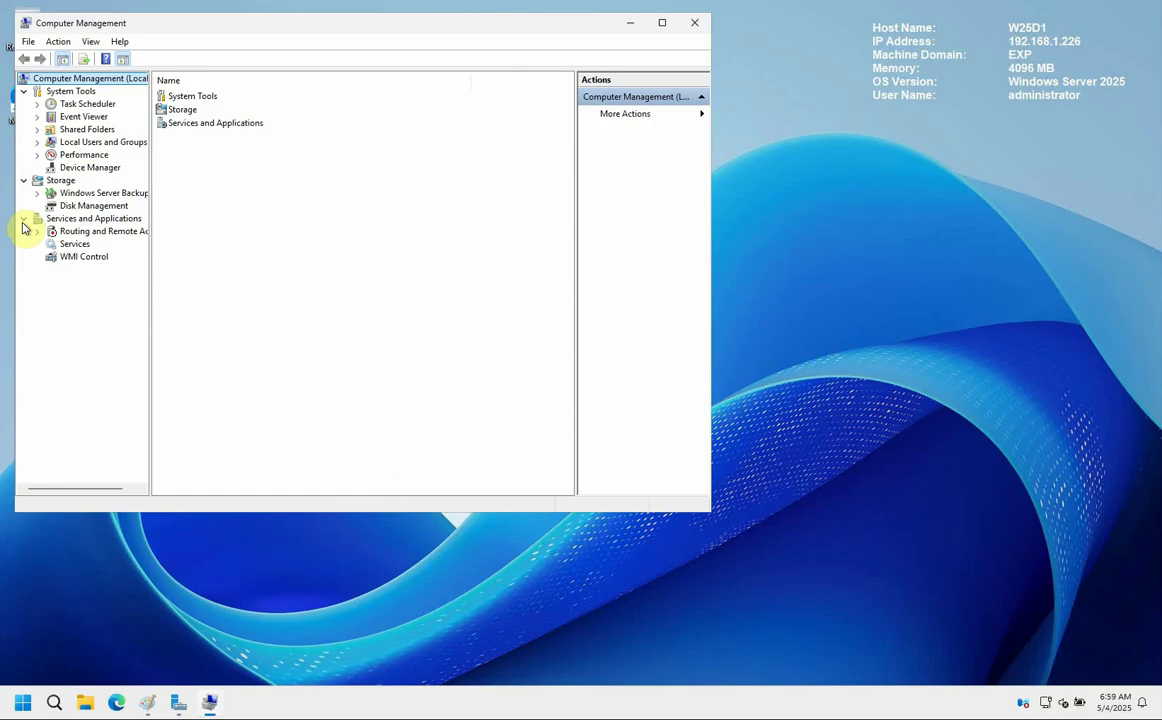
left_click(90, 206)
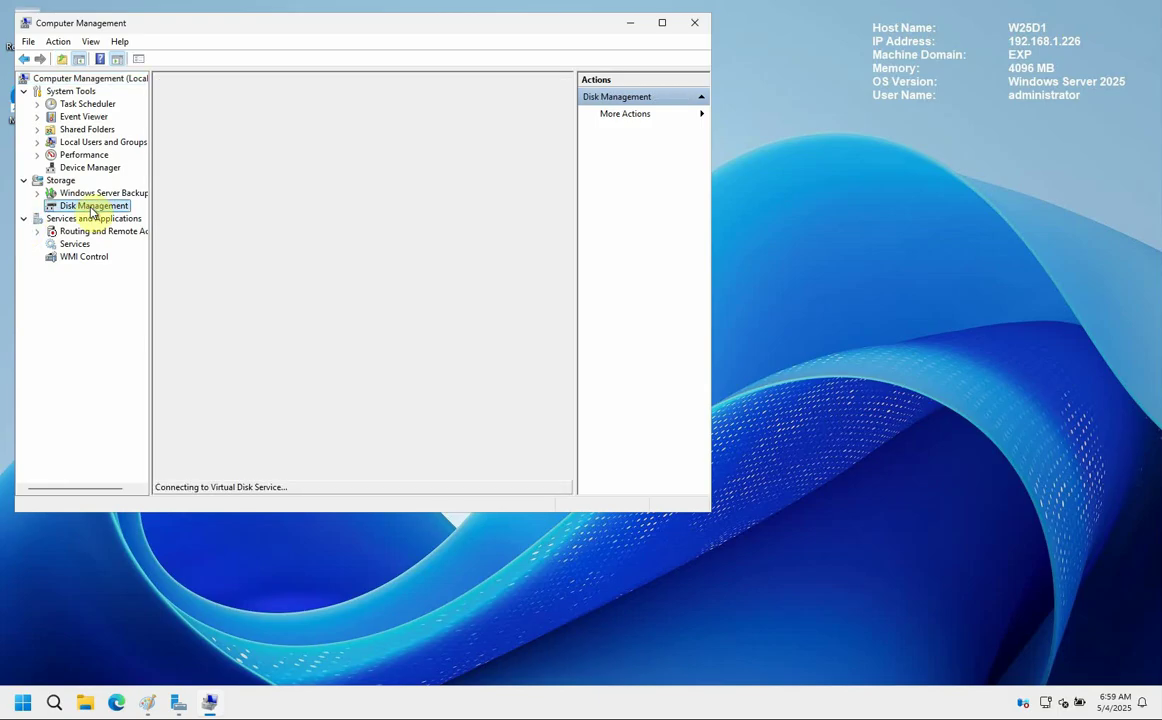
left_click_drag(327, 26, 465, 97)
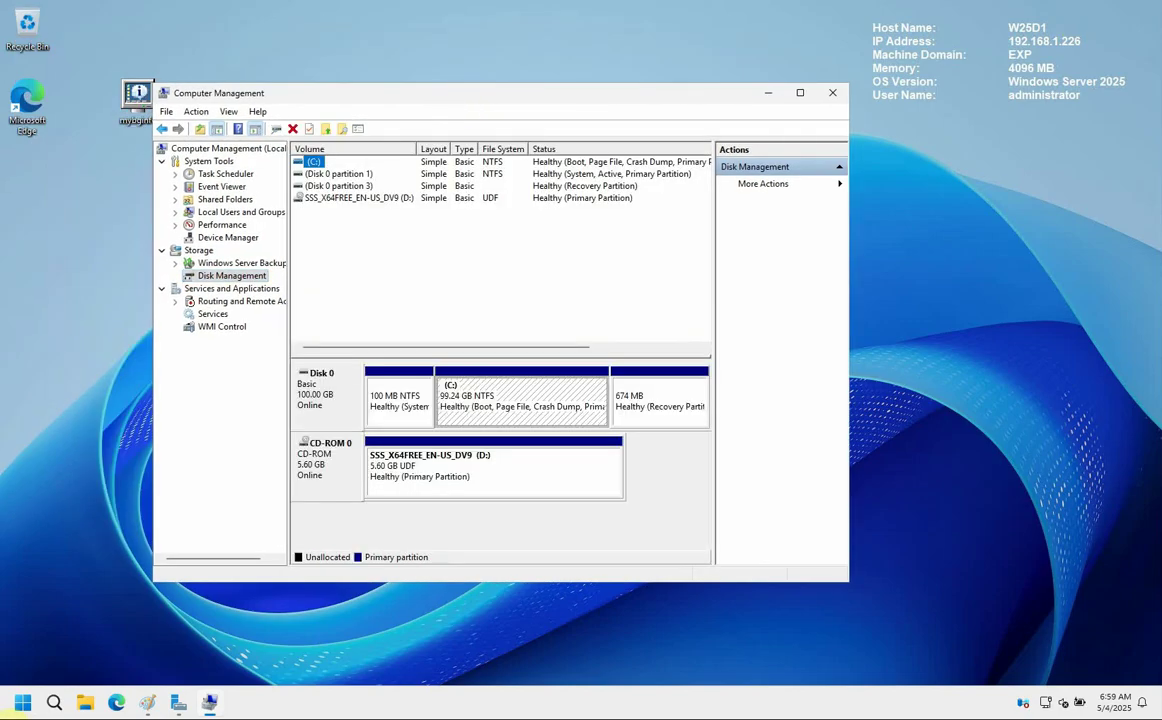
- Open iSCSI Initiator on W25D1 and allow the Microsoft iSCSI service to start now and automatically at each restart
left_click(22, 703)
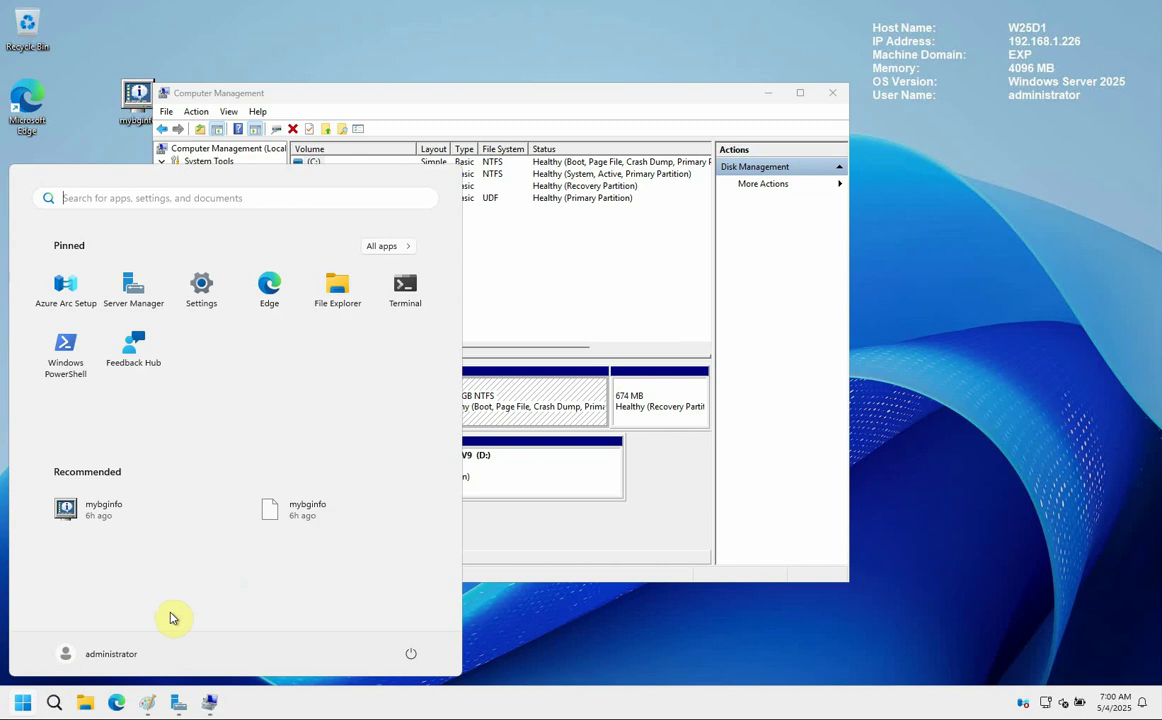
type("i")
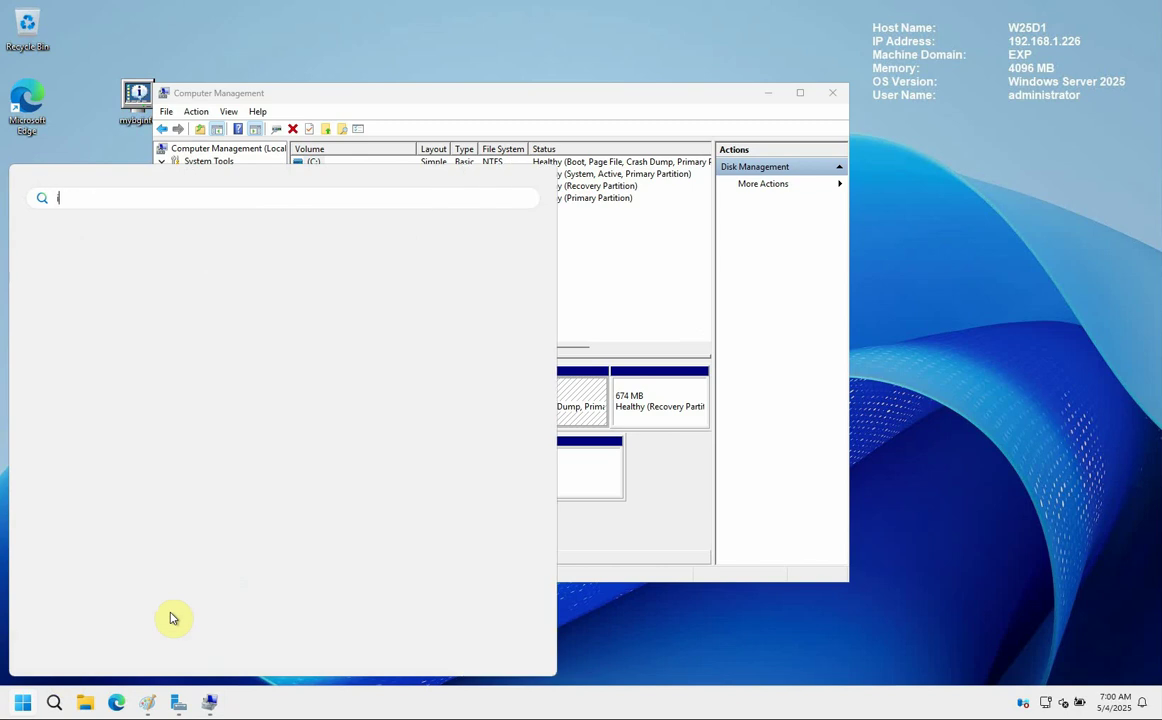
type("scsi Initiator")
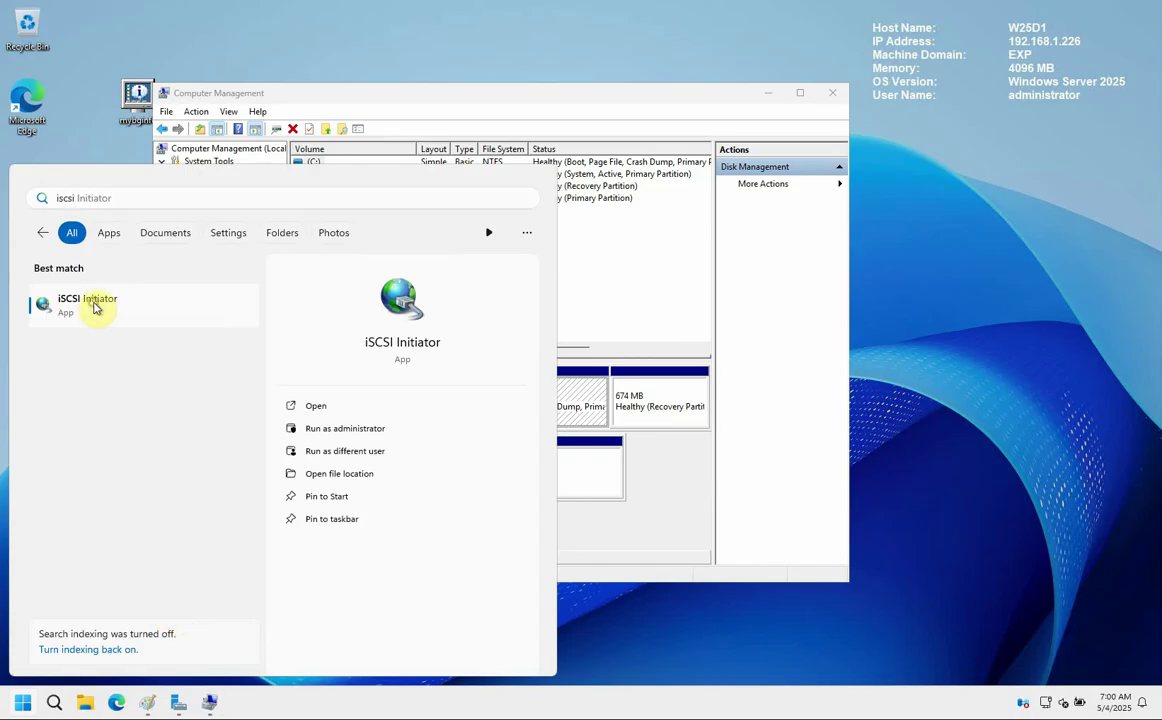
left_click(92, 306)
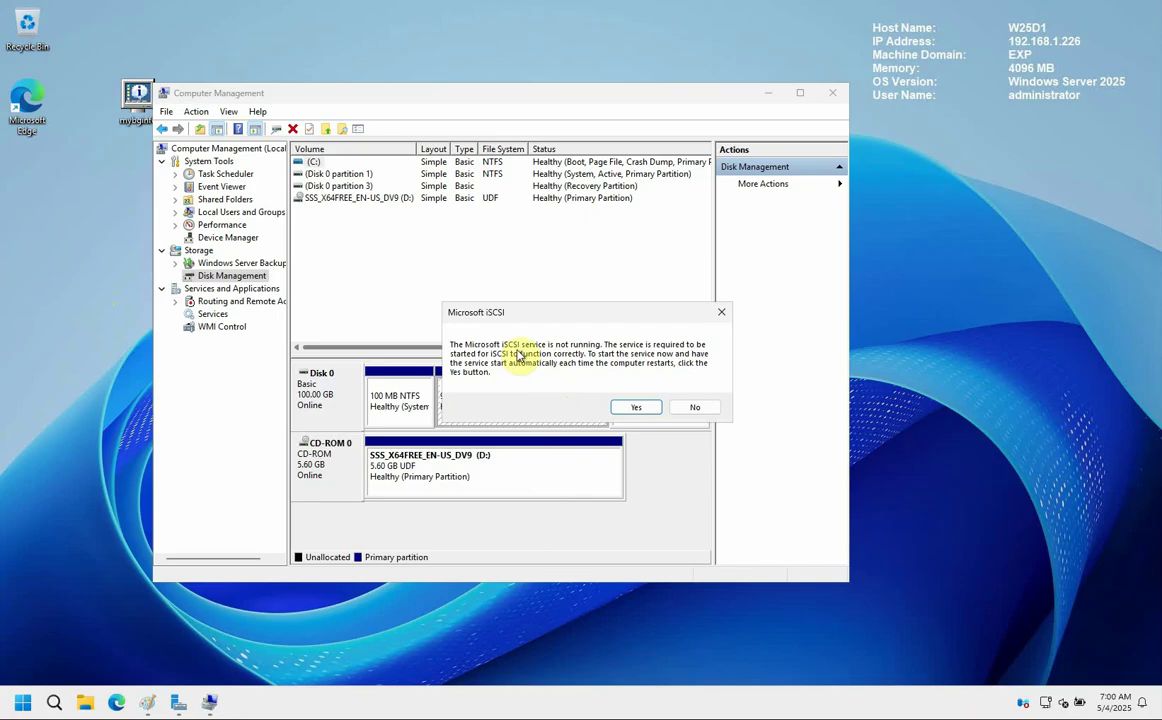
left_click(636, 409)
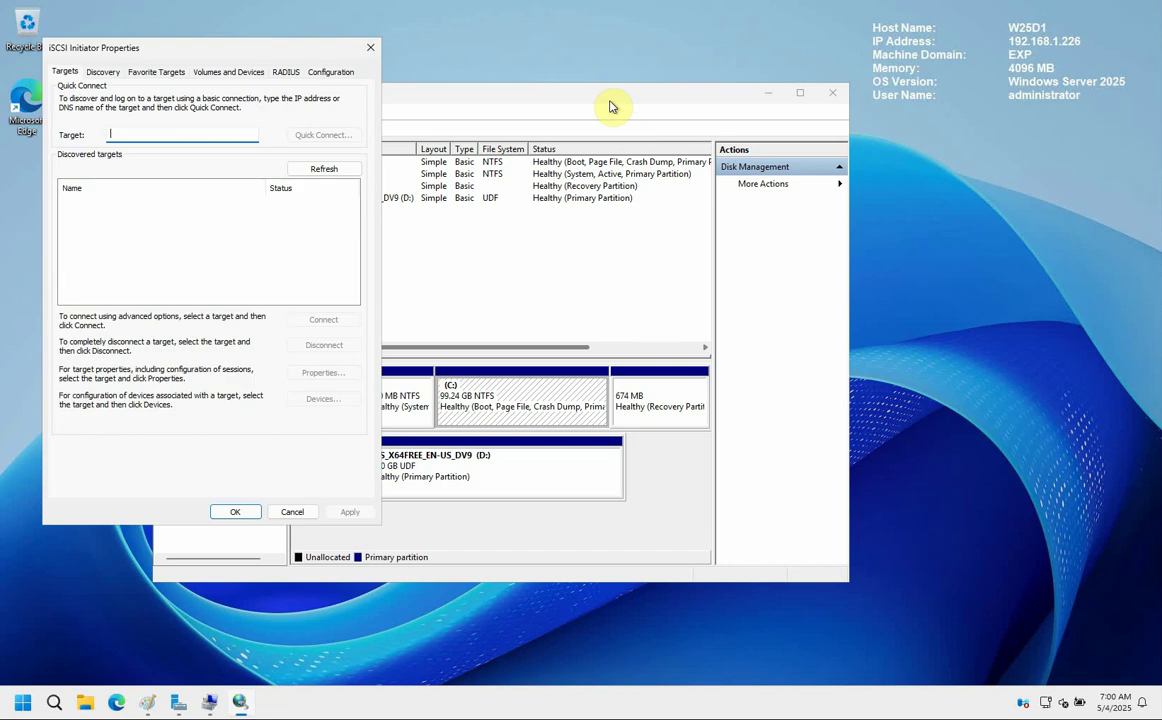
- Quick-connect the iSCSI initiator to the quorum target on w25dc and accept the initiator properties
left_click_drag(200, 57, 829, 77)
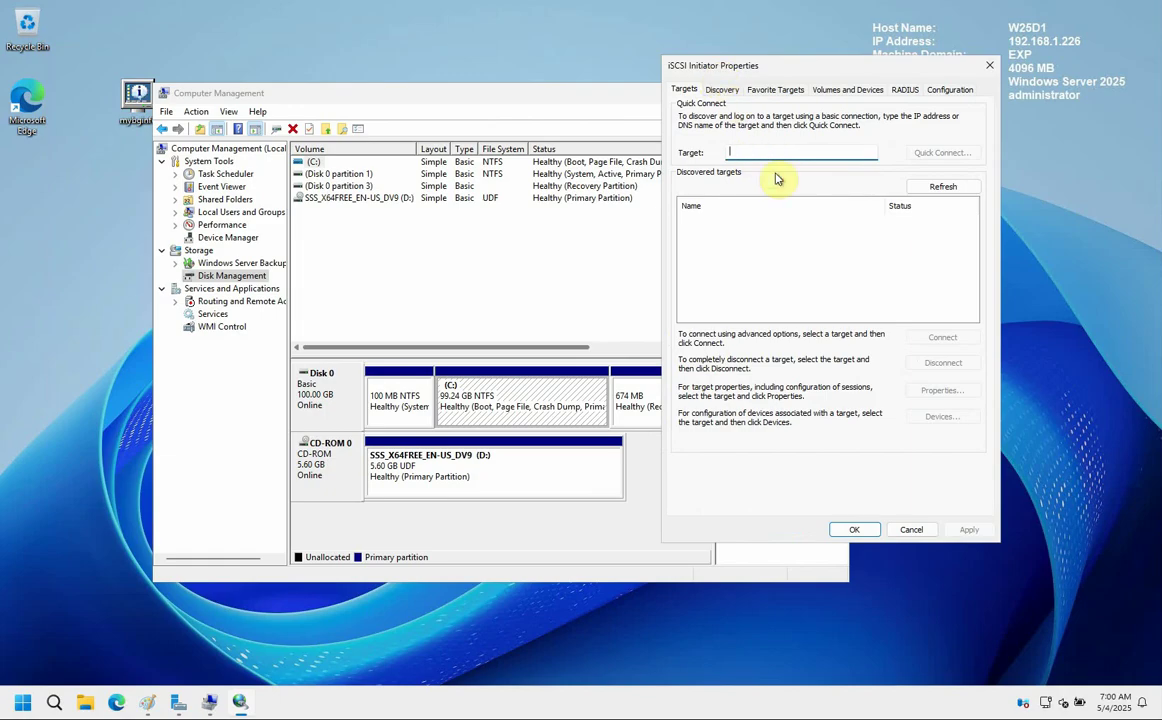
type("w25dc")
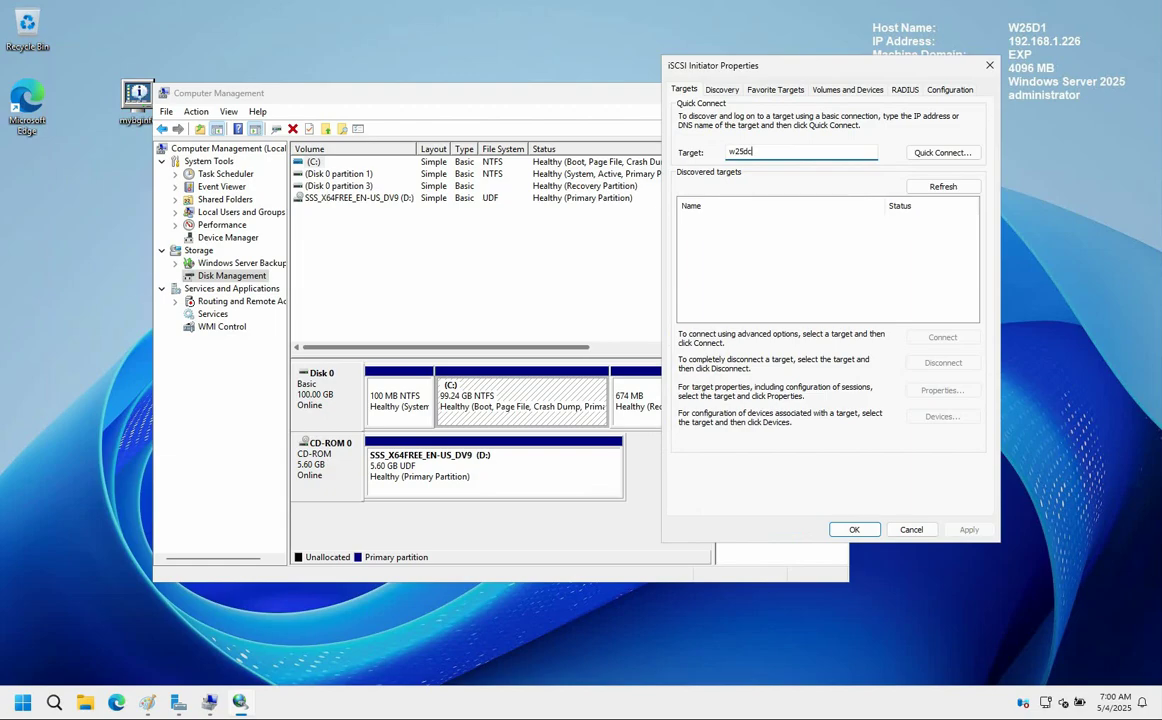
left_click(941, 152)
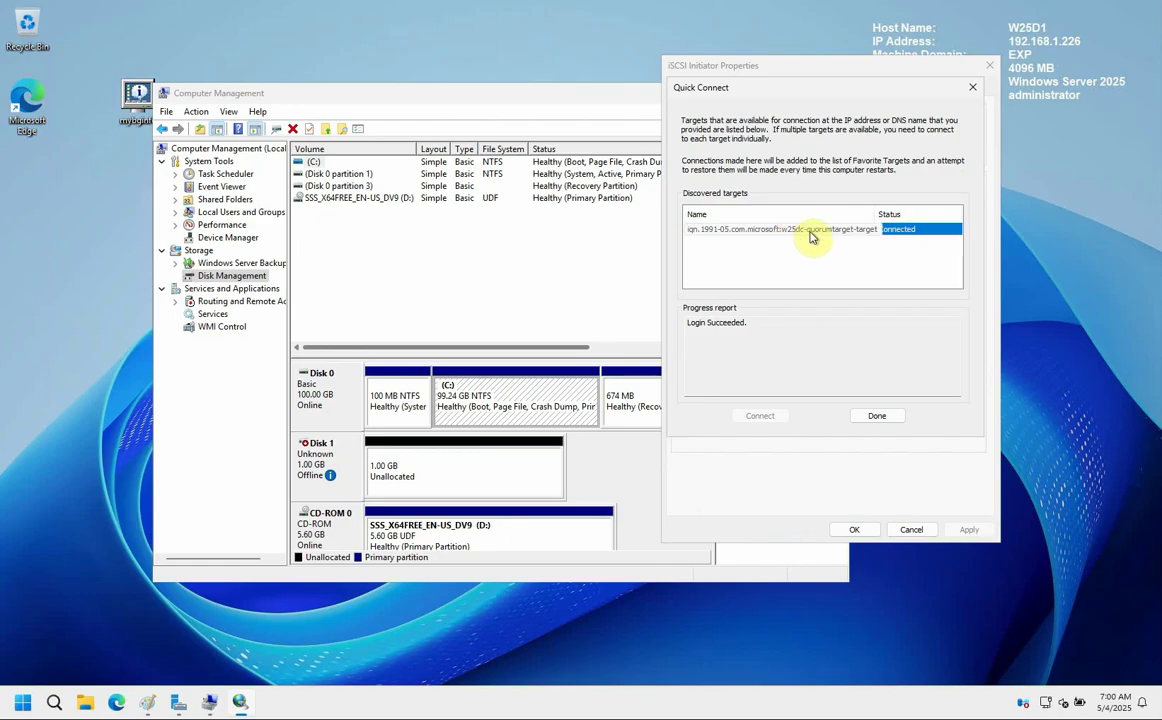
left_click(920, 234)
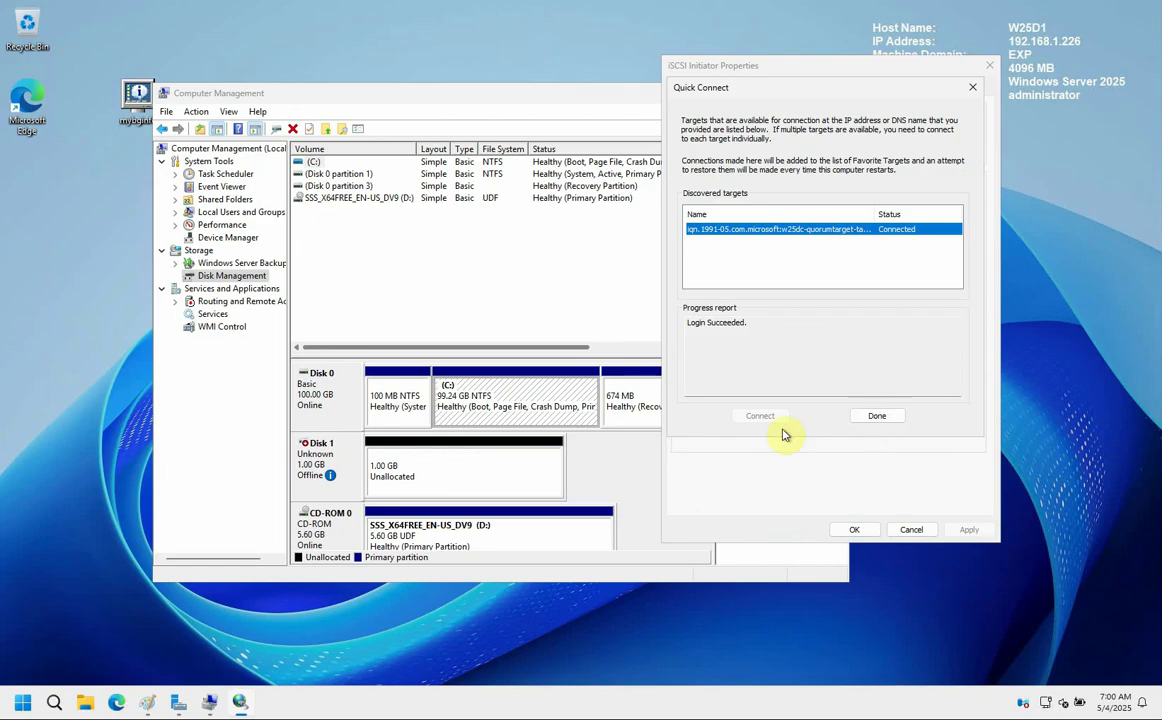
left_click(880, 417)
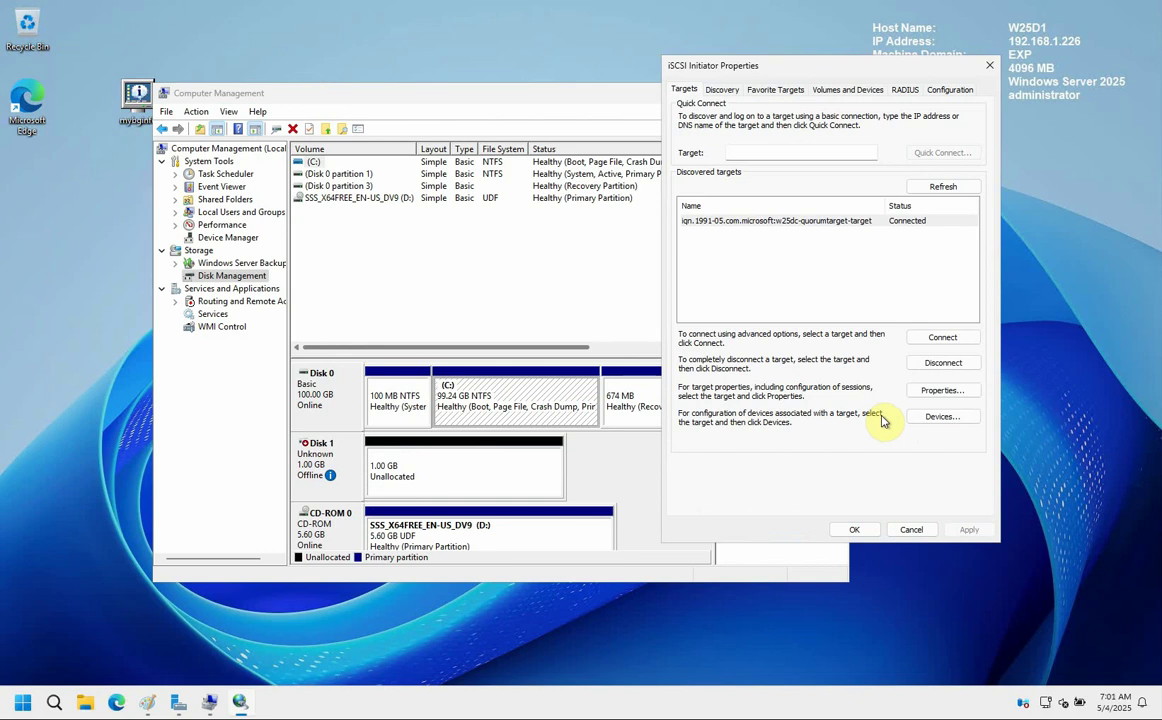
left_click(858, 529)
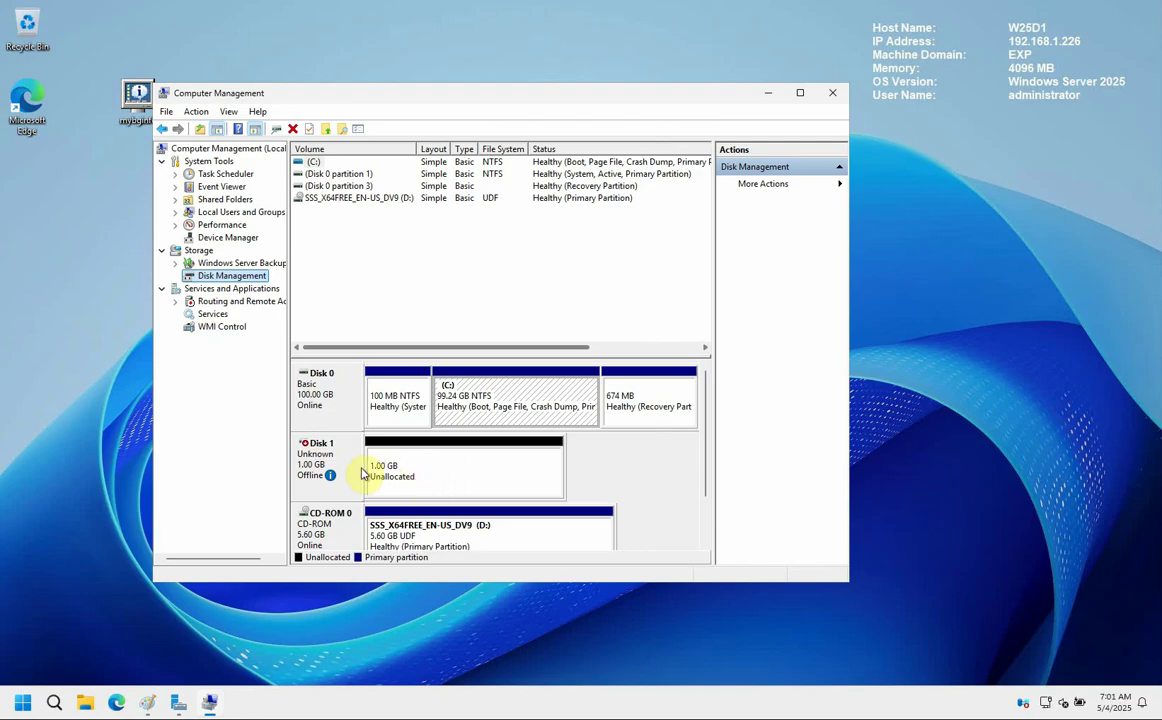
- Bring the 1 GB iSCSI disk, Disk 1, online in Disk Management
right_click(323, 450)
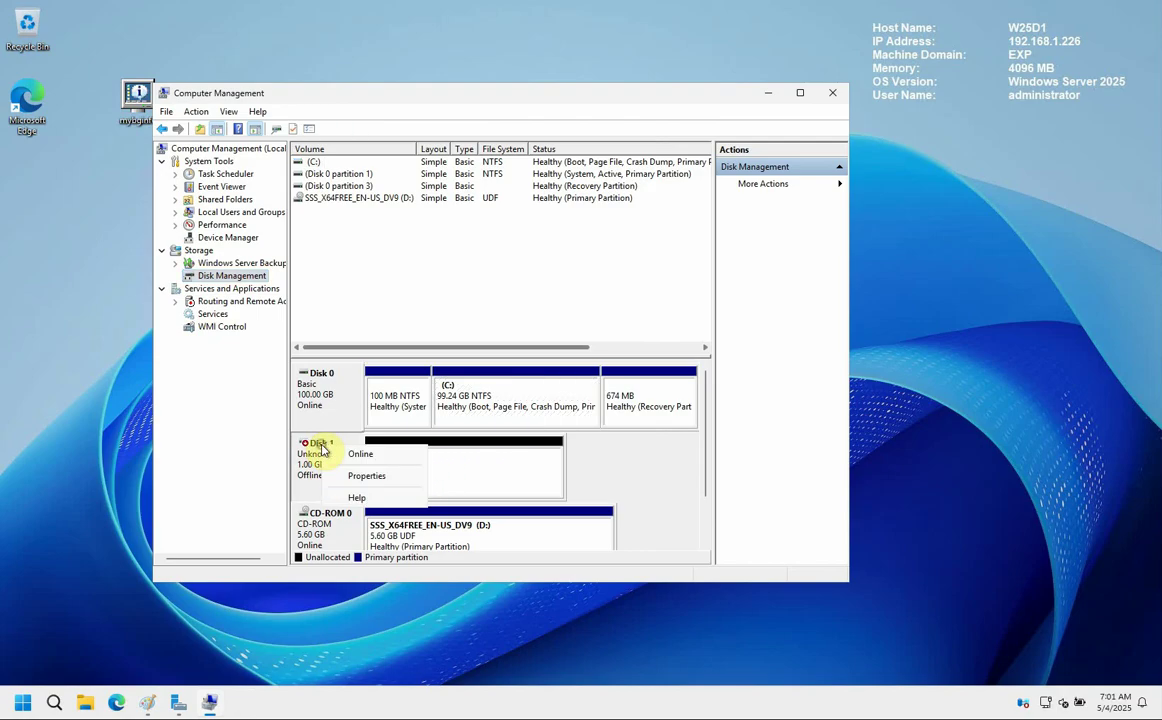
left_click(360, 454)
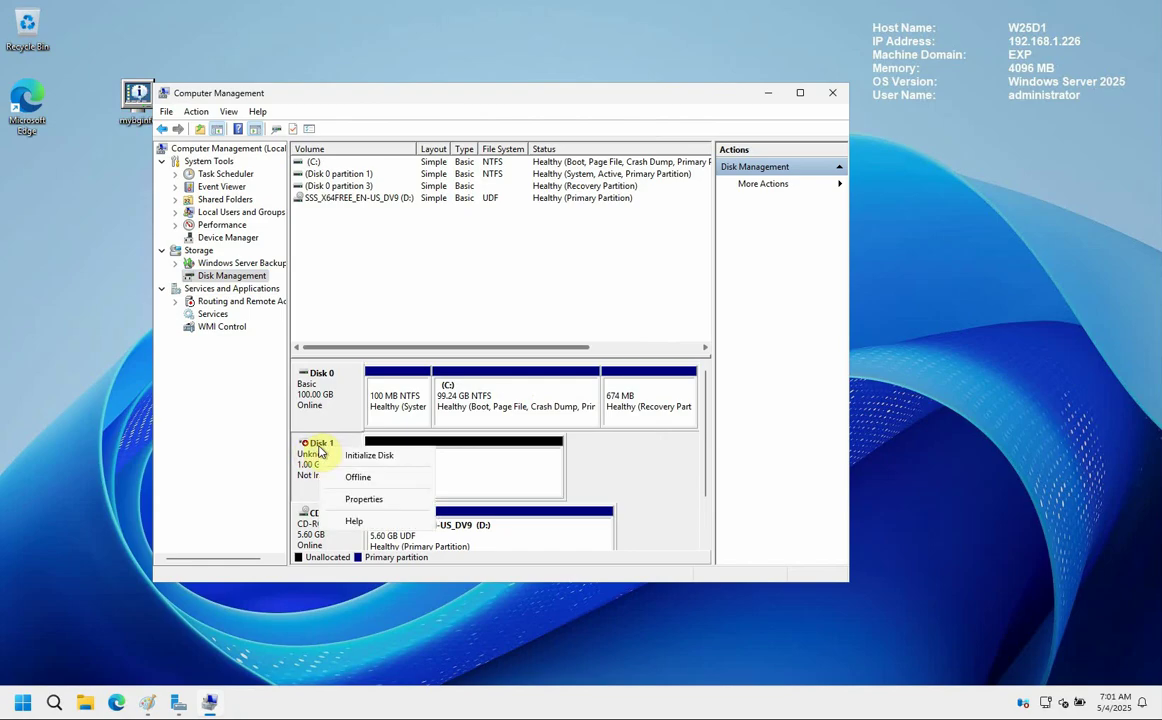
left_click(476, 480)
right_click(441, 468)
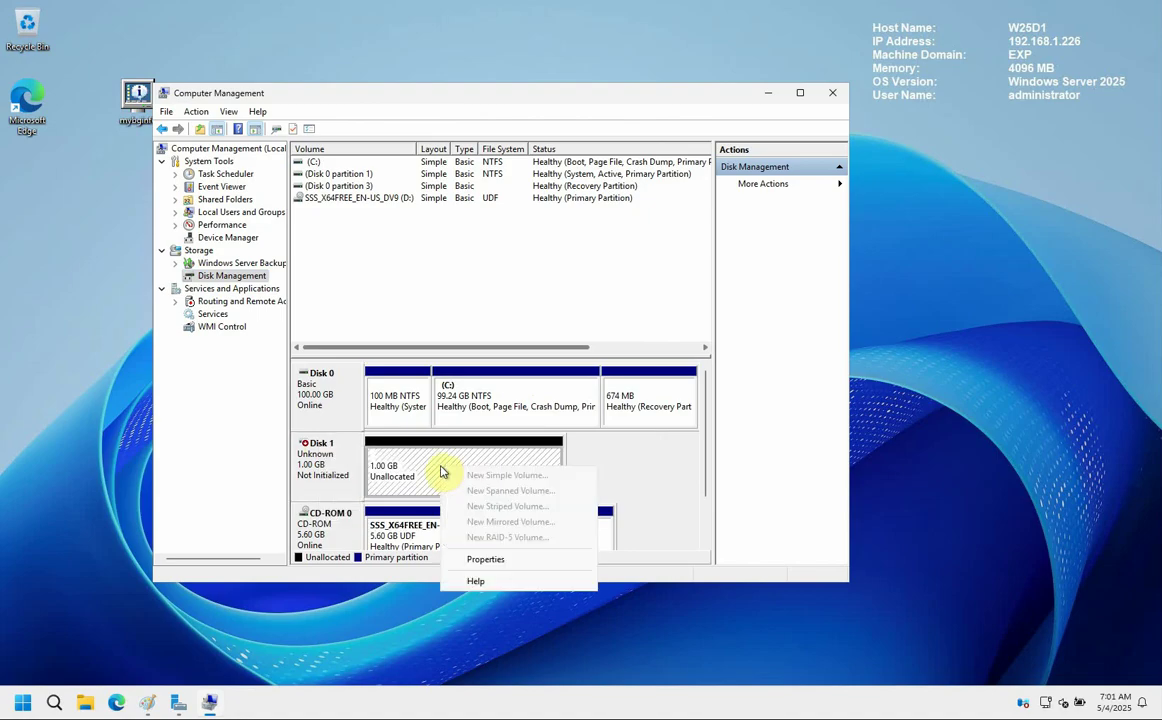
left_click(412, 471)
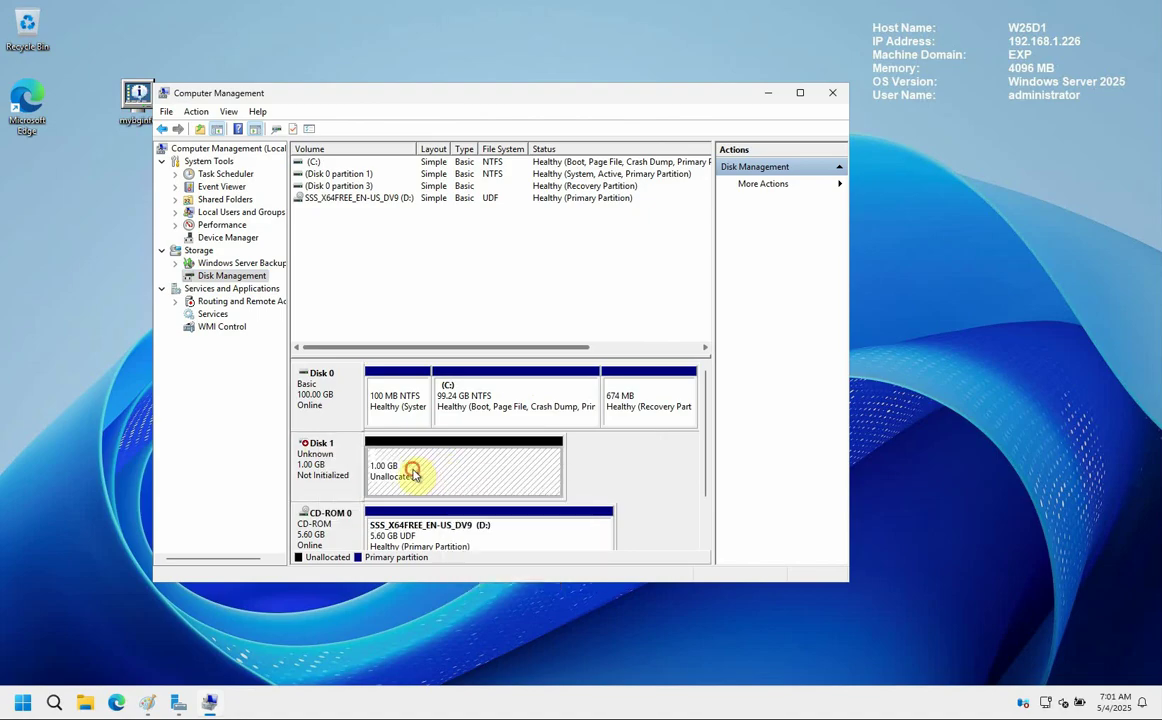
left_click(323, 449)
right_click(323, 449)
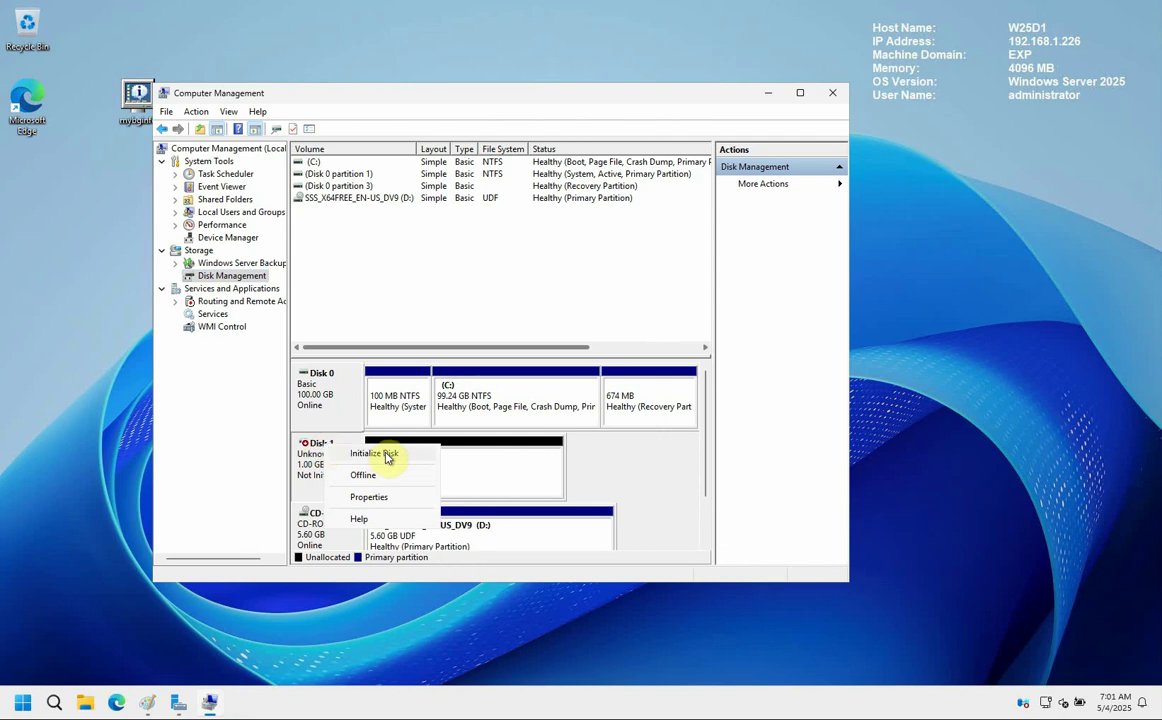
left_click(462, 481)
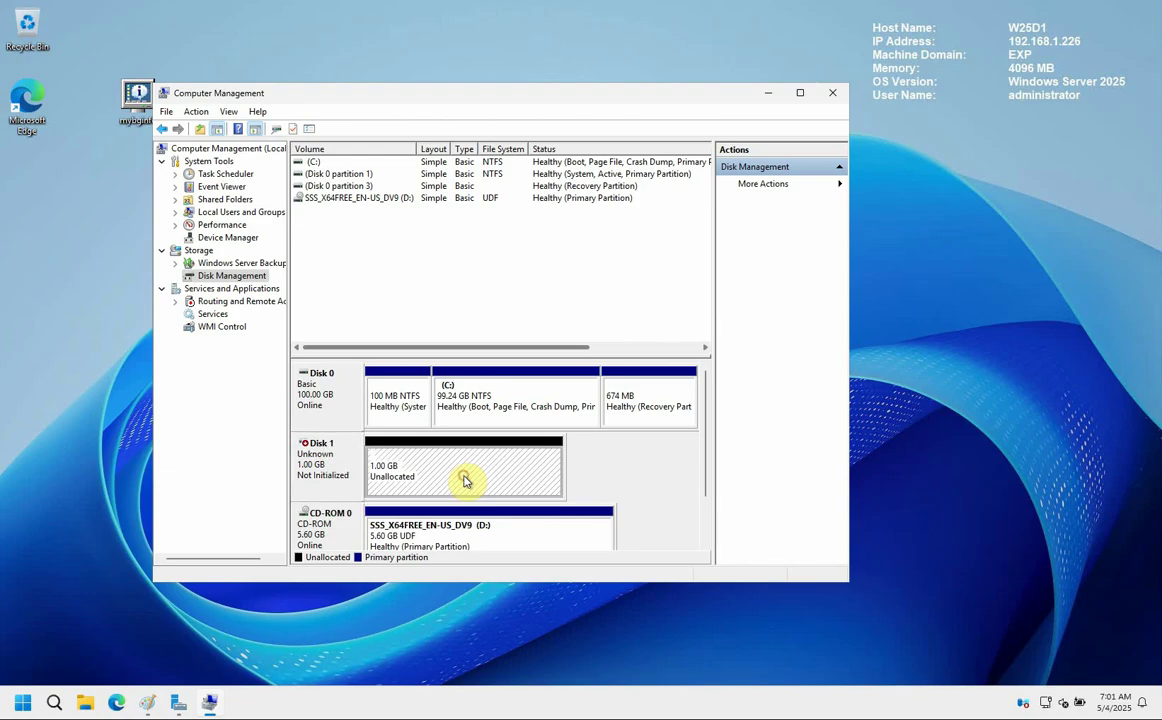
- Initialize Disk 1 with the GPT (GUID Partition Table) partition style
right_click(320, 446)
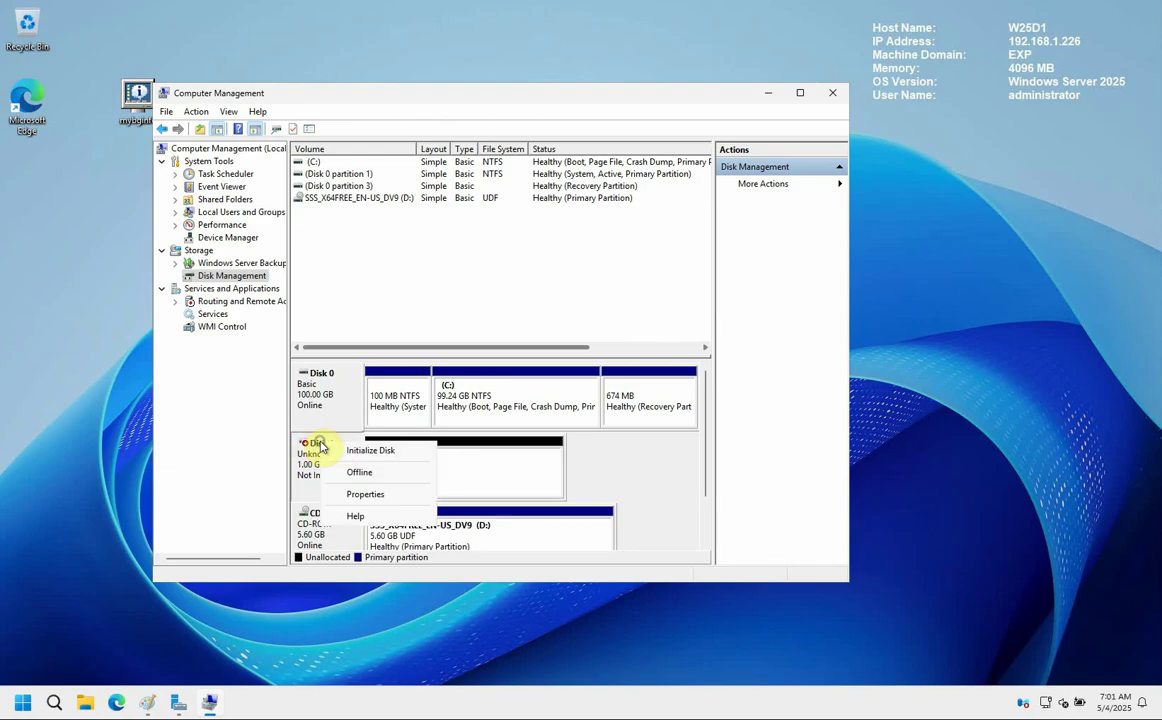
left_click(377, 451)
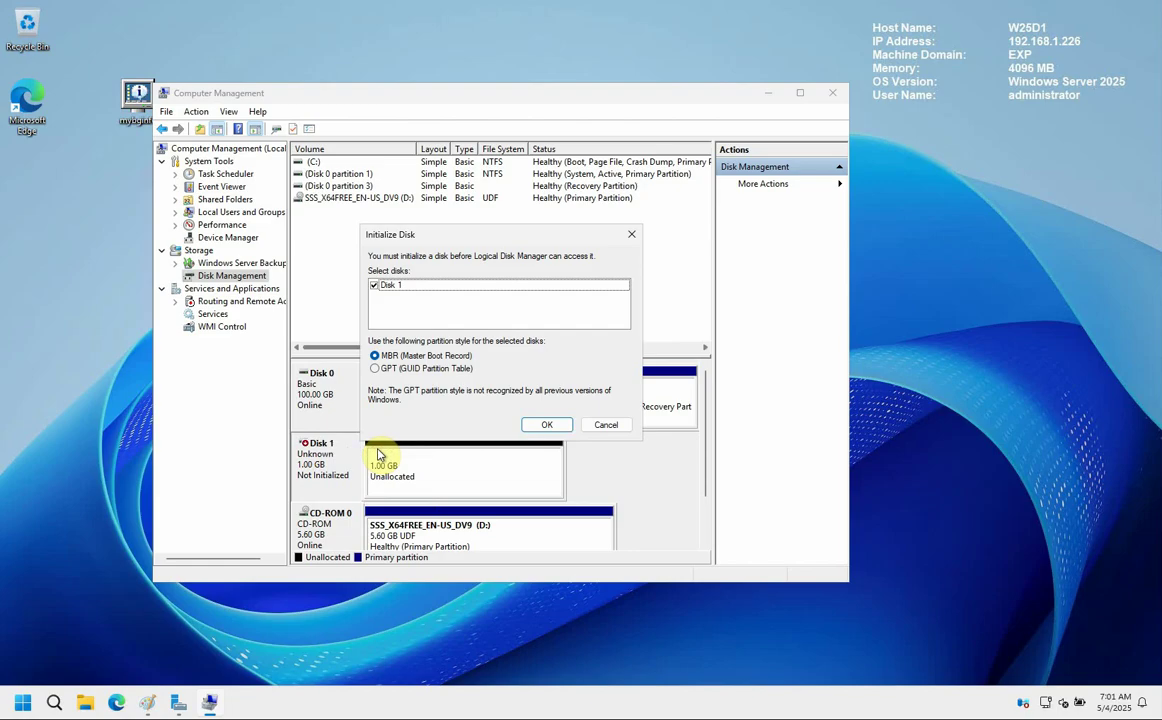
left_click(376, 369)
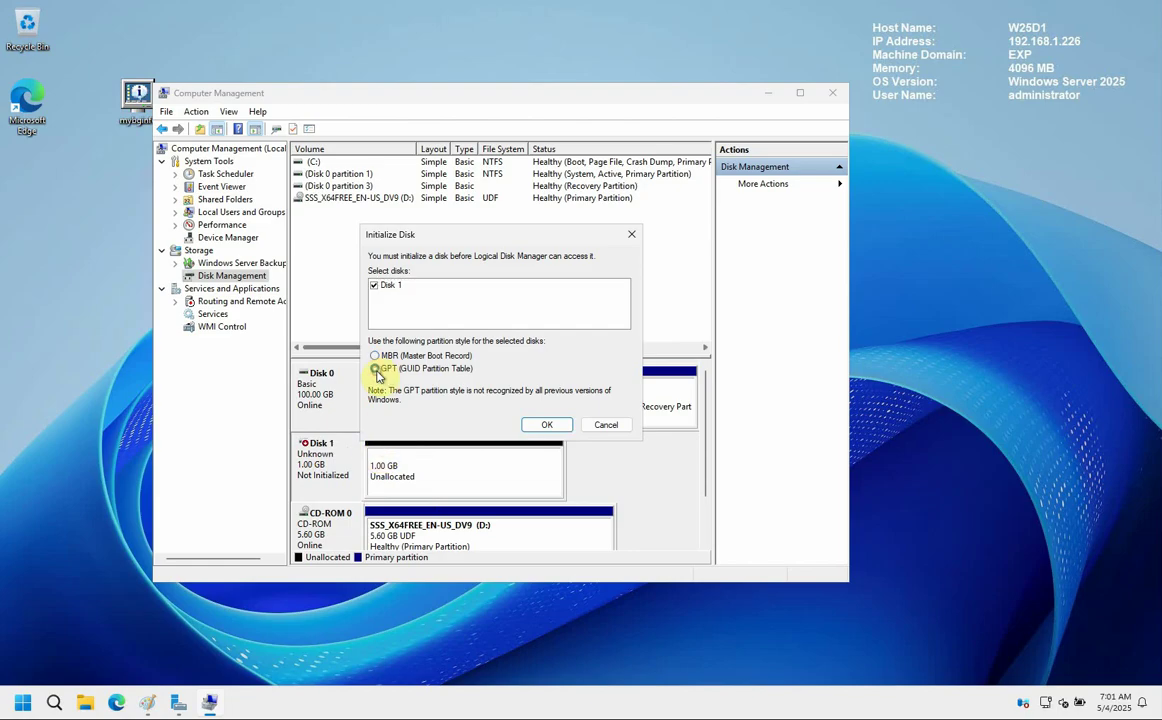
left_click(541, 428)
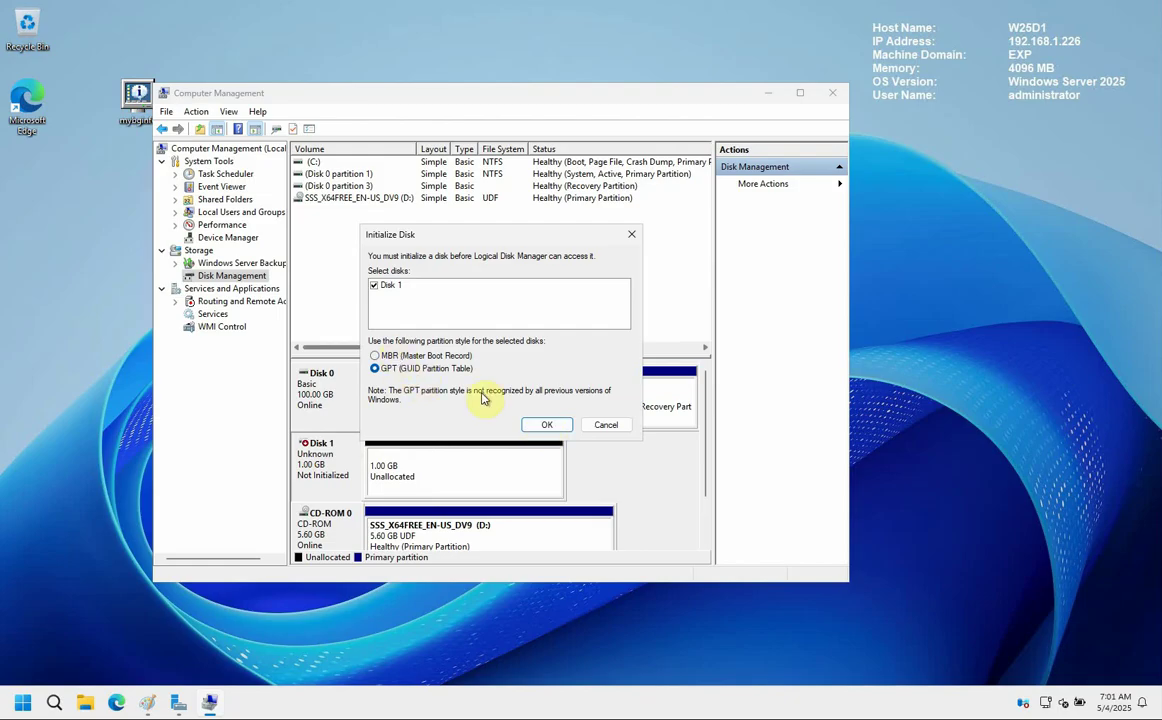
left_click(549, 425)
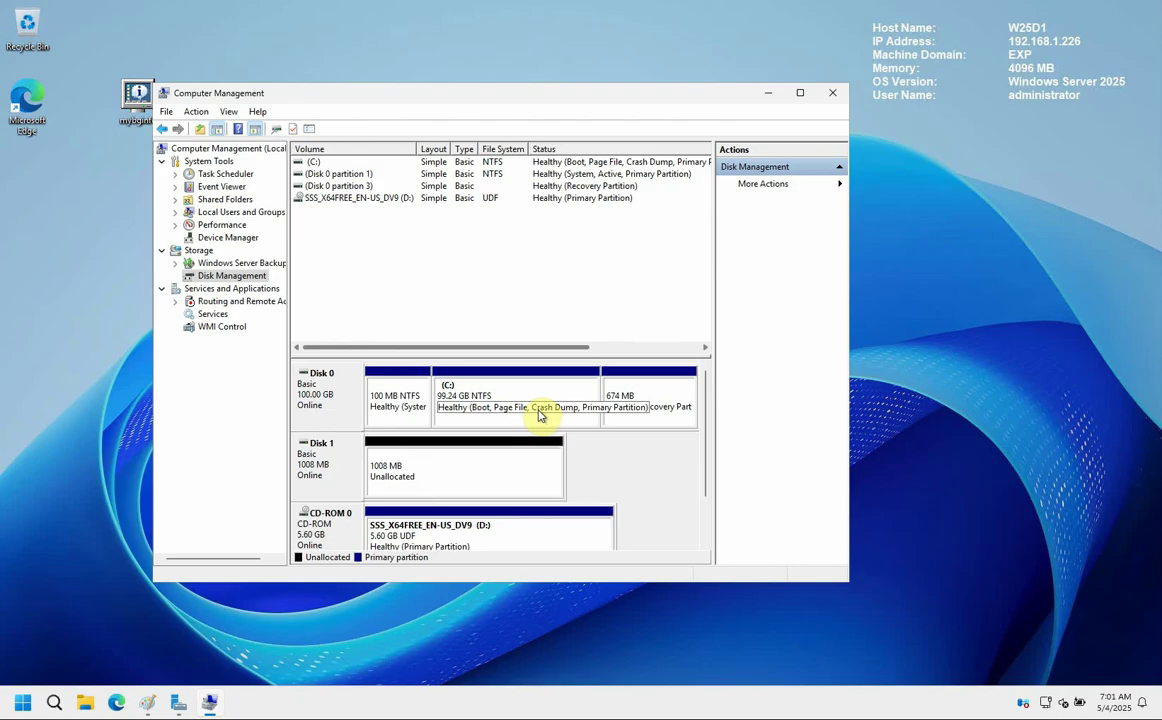
- Start a new simple volume on Disk 1's unallocated space, keeping the 1006 MB size and assigning drive letter Q
right_click(428, 472)
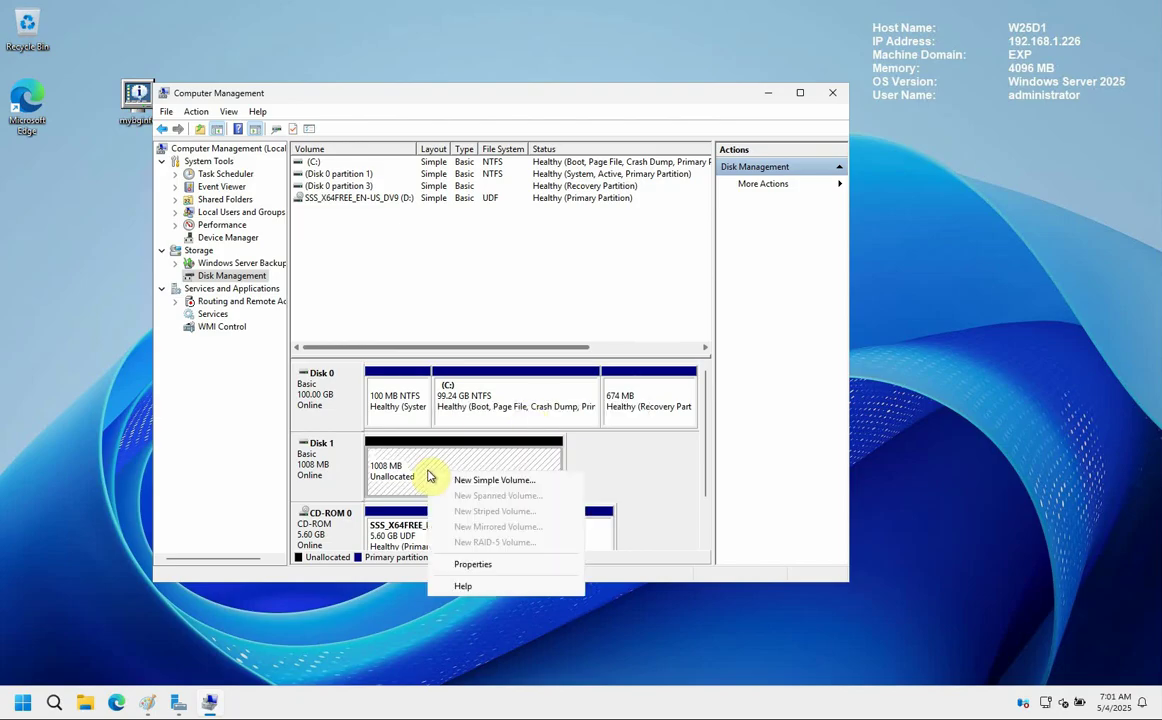
left_click(511, 485)
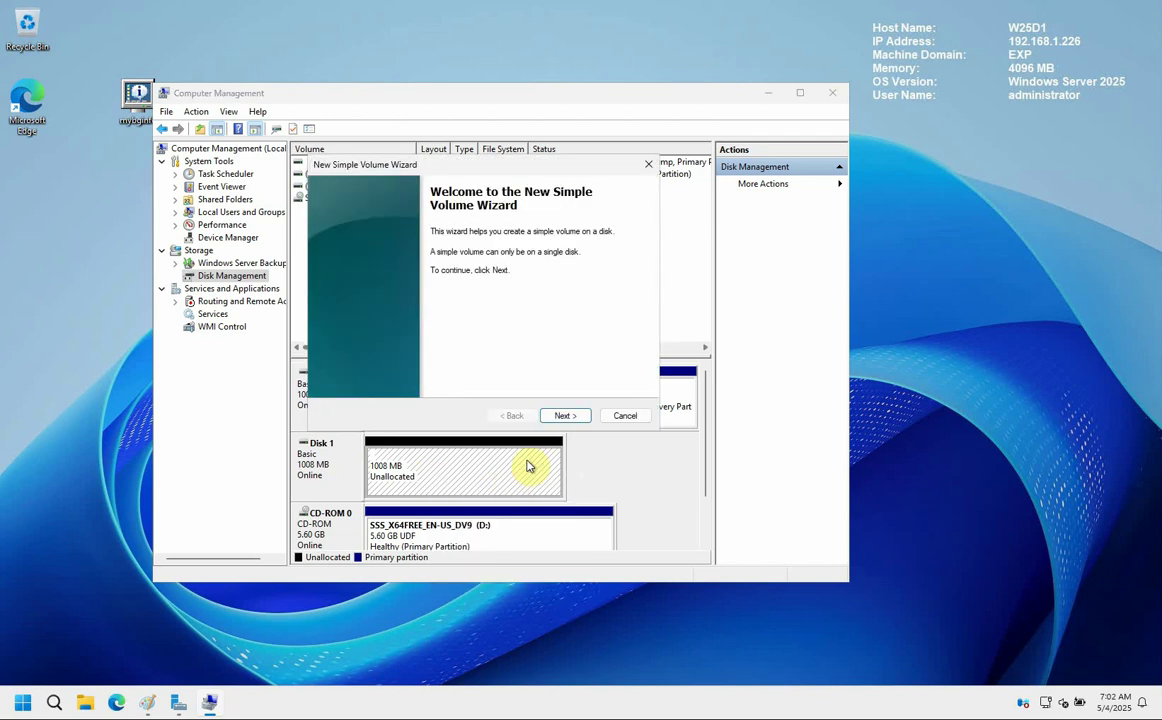
left_click(563, 416)
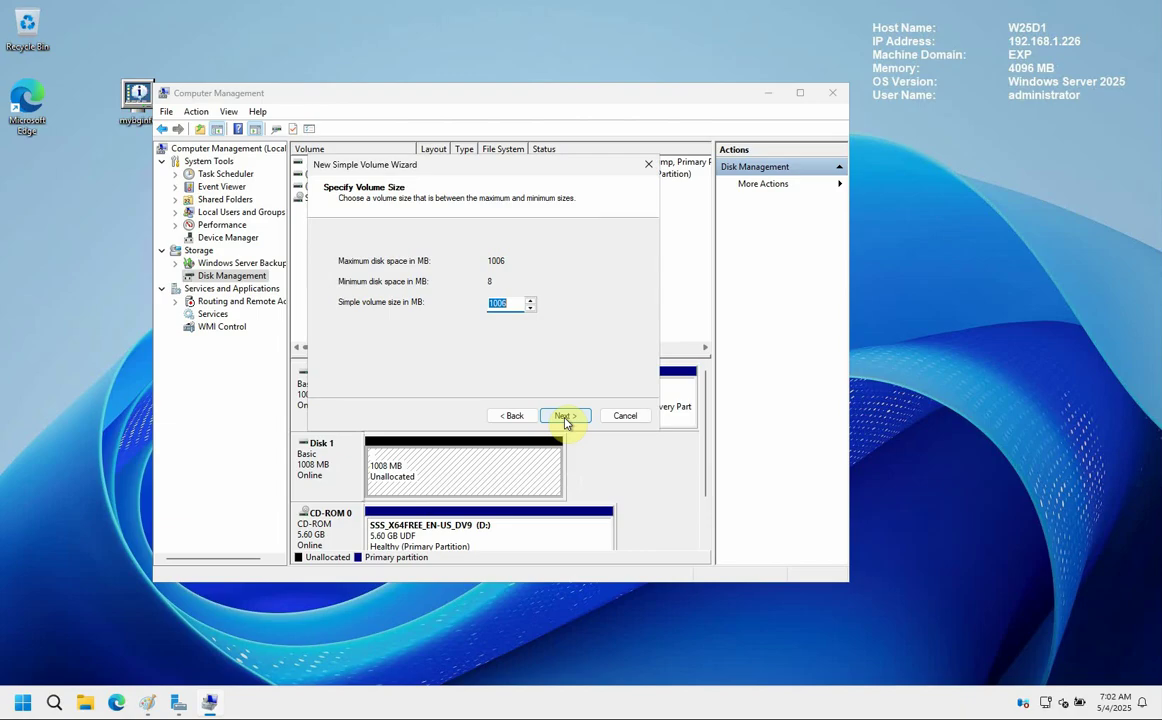
left_click(565, 418)
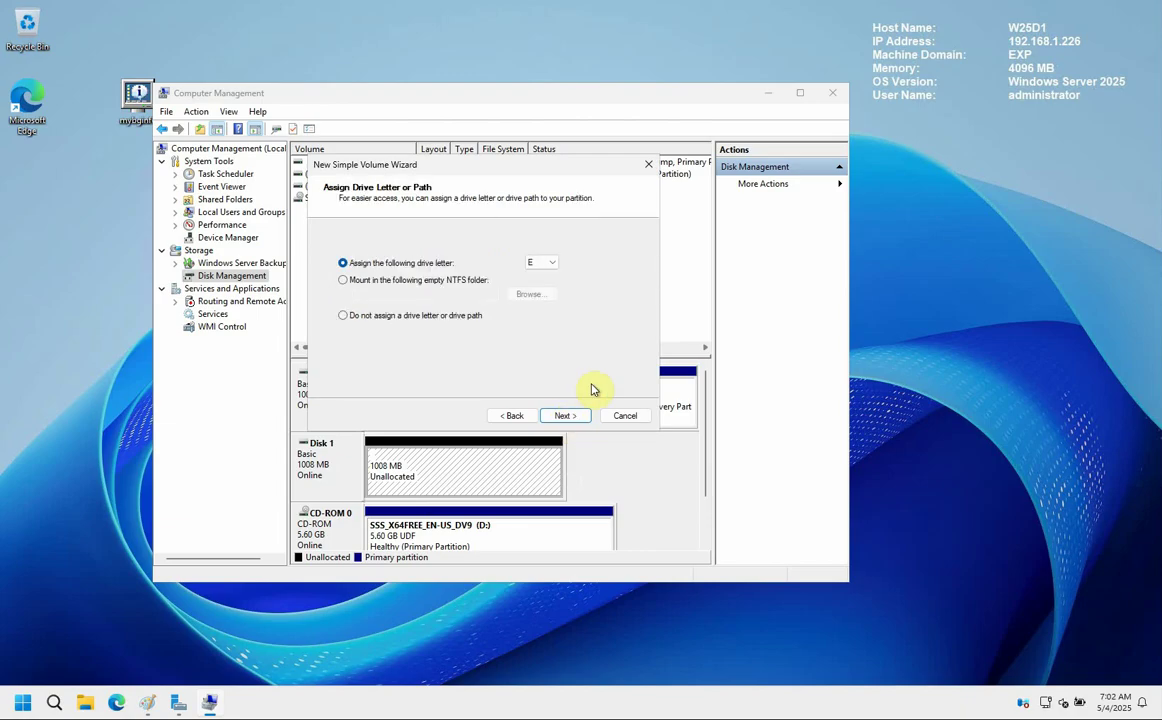
left_click(545, 263)
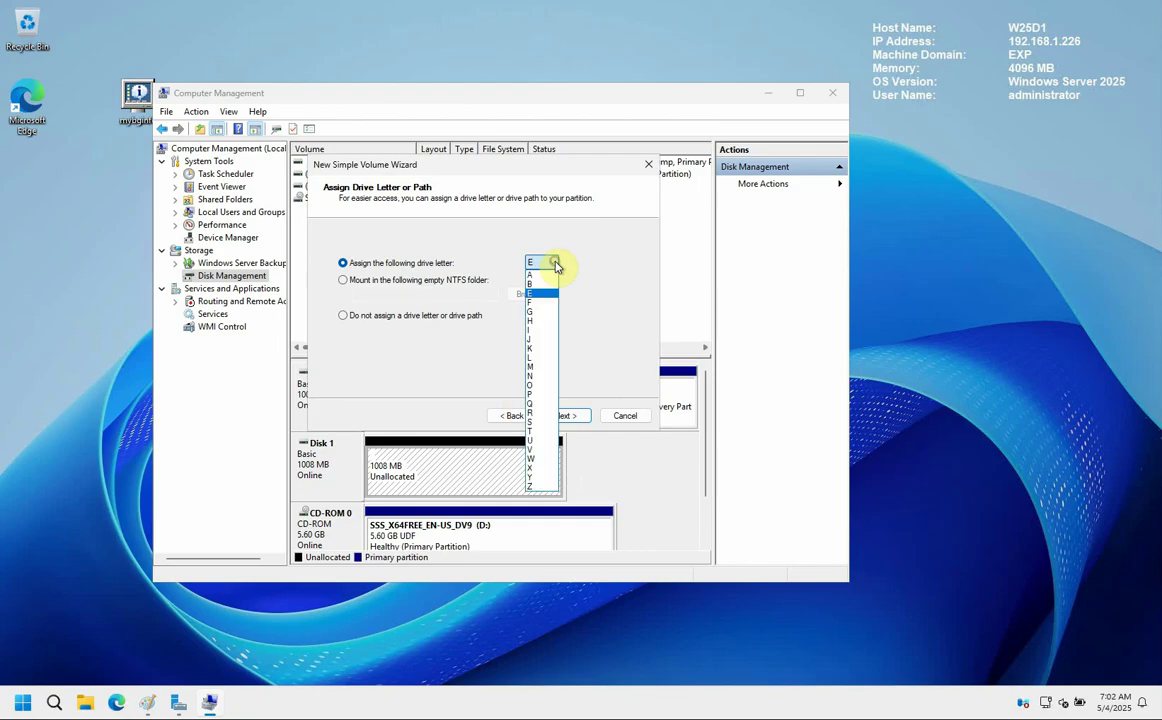
left_click(540, 395)
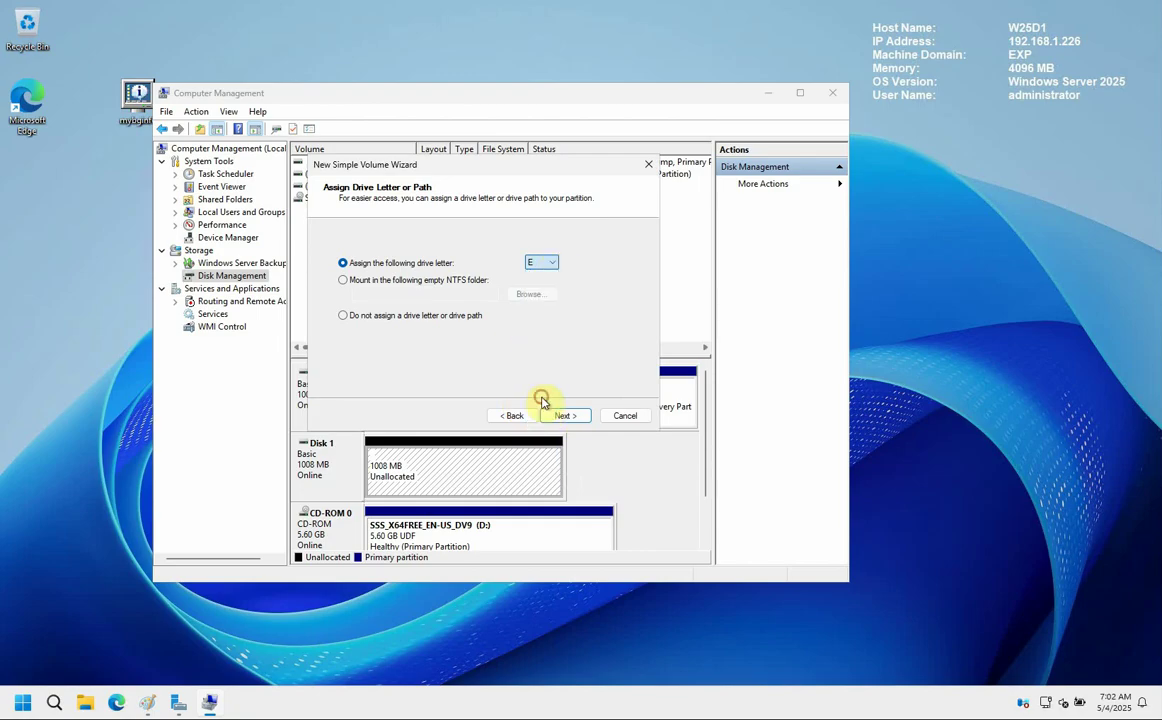
left_click(548, 263)
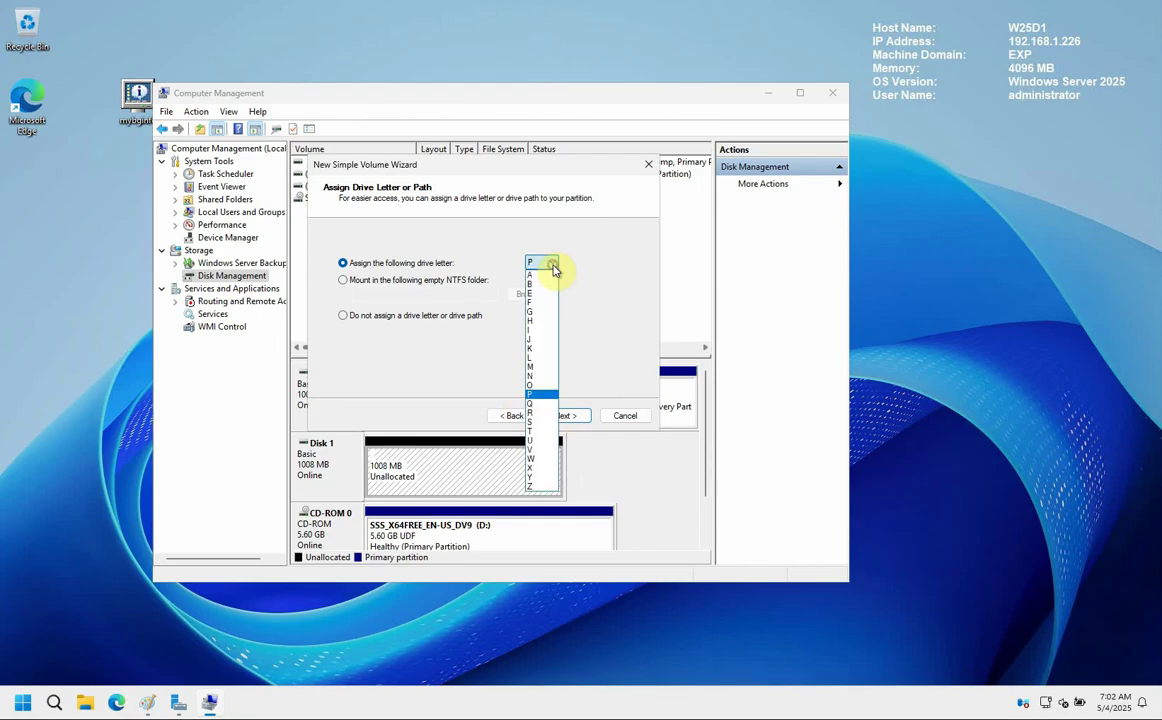
left_click(537, 404)
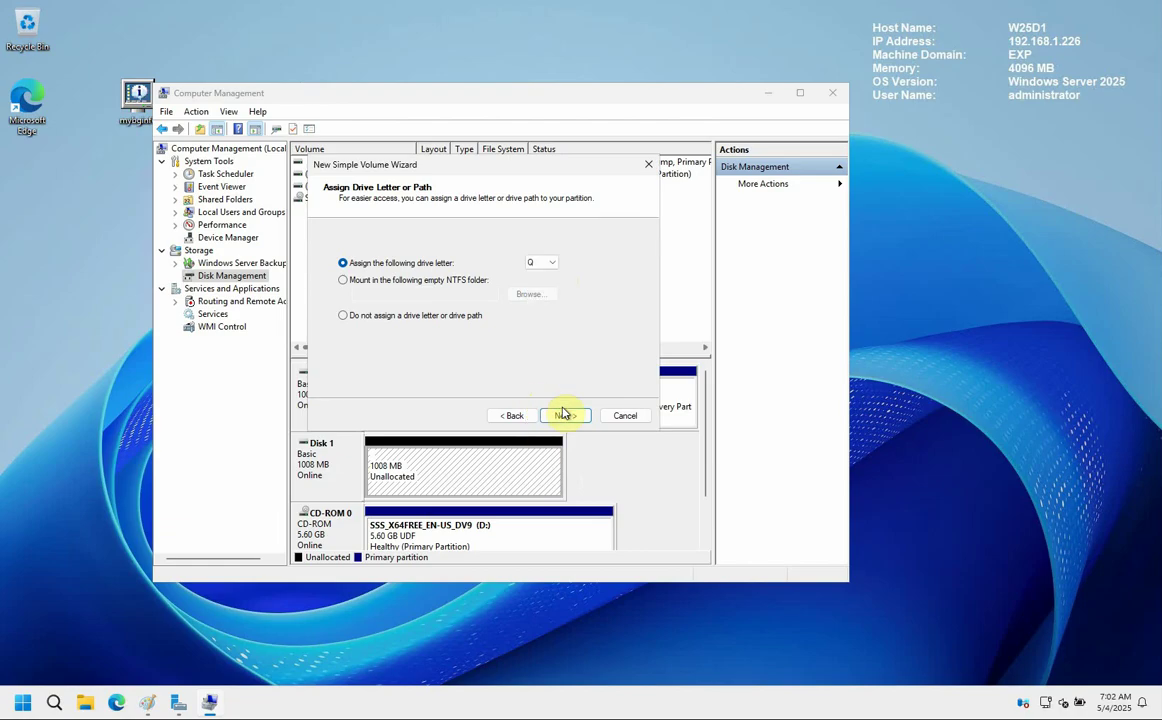
left_click(577, 416)
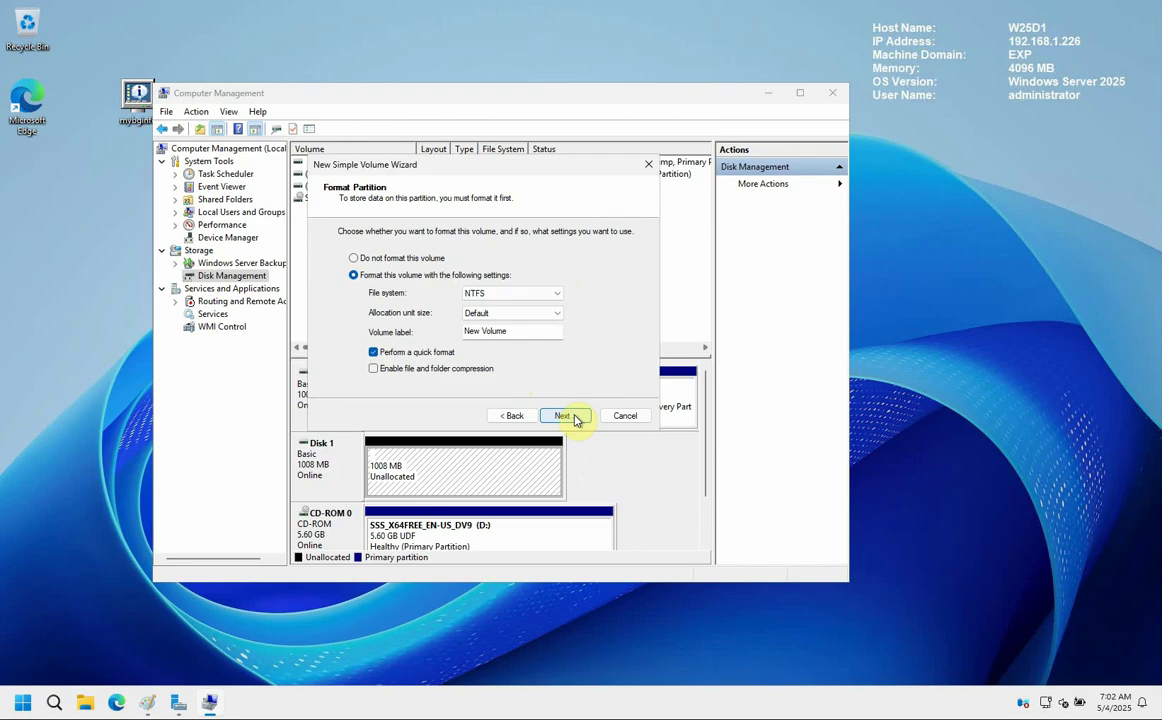
- Label the new NTFS volume Quorumdisk, finish creating it with a quick format, and close Computer Management
left_click_drag(511, 331, 408, 333)
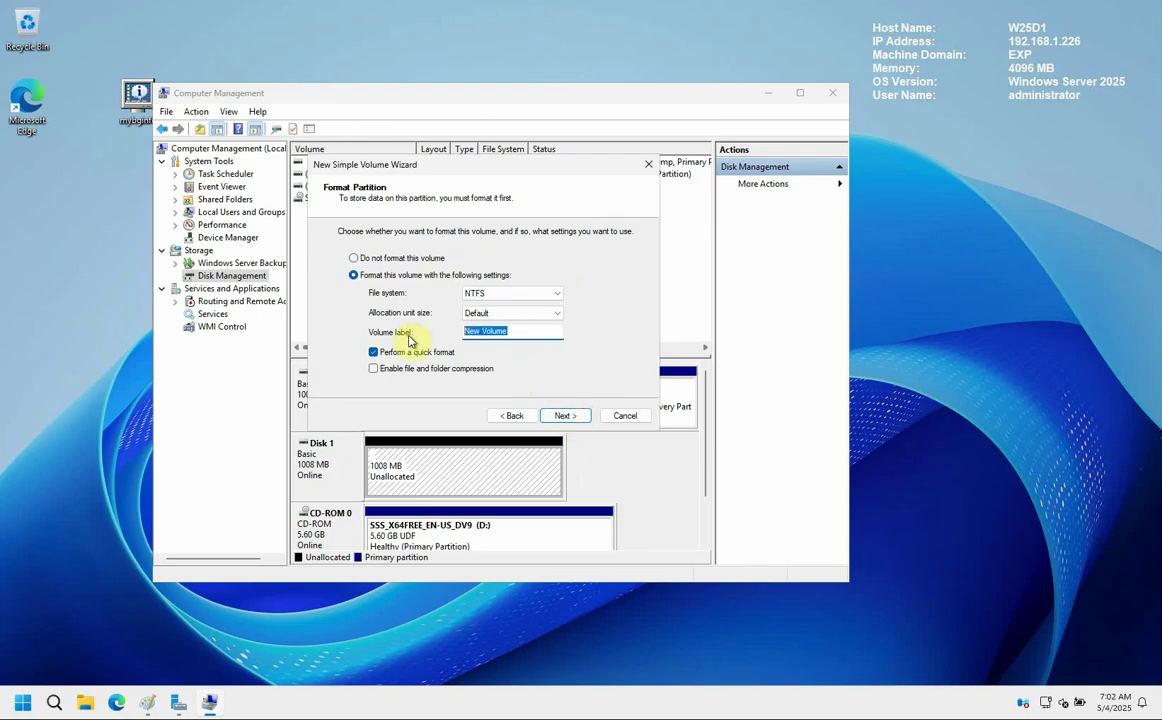
type("Quorumdisk")
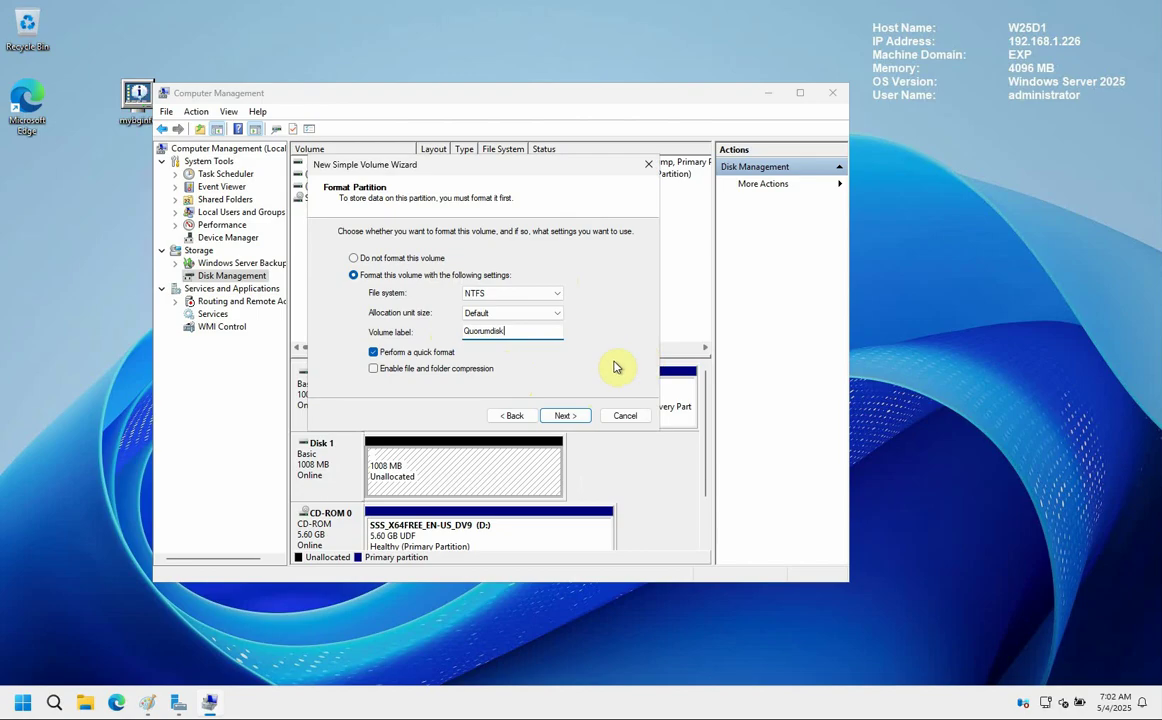
left_click(565, 416)
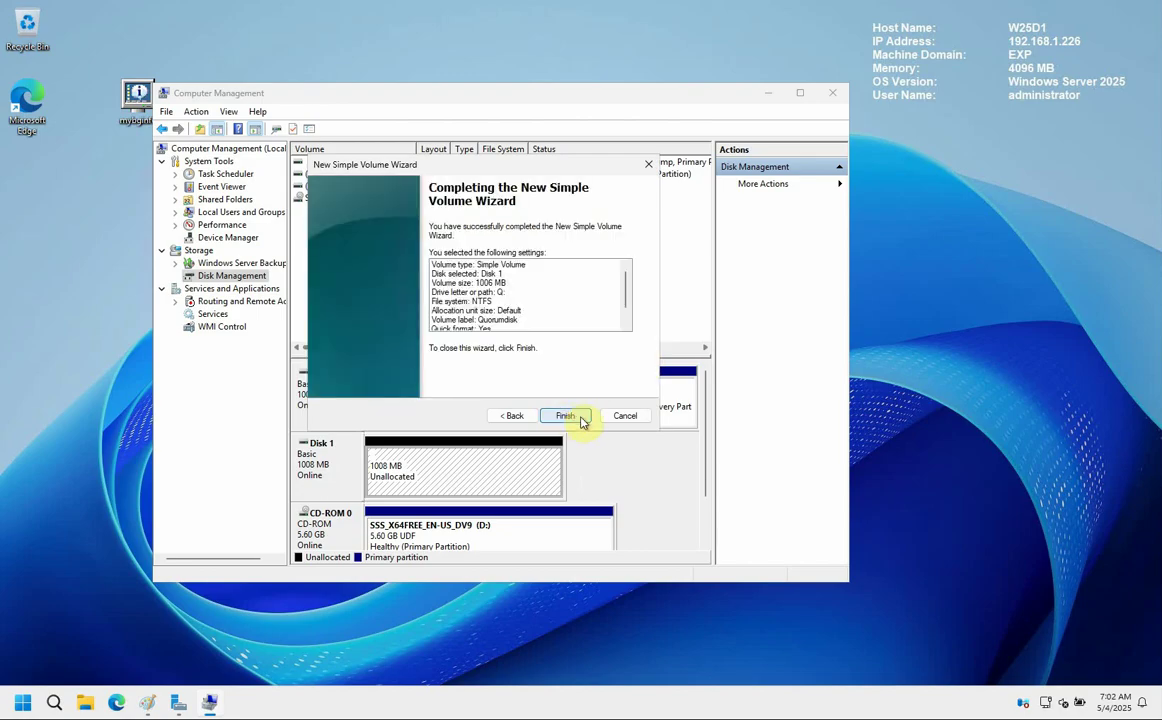
left_click(565, 416)
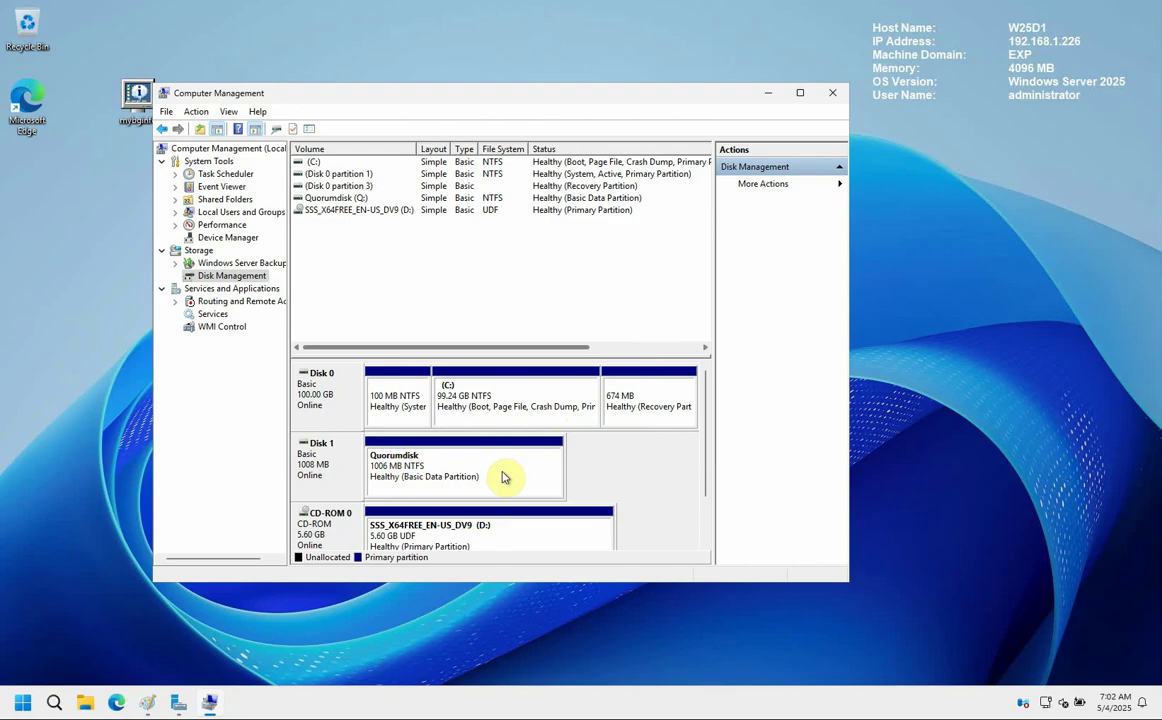
left_click(833, 96)
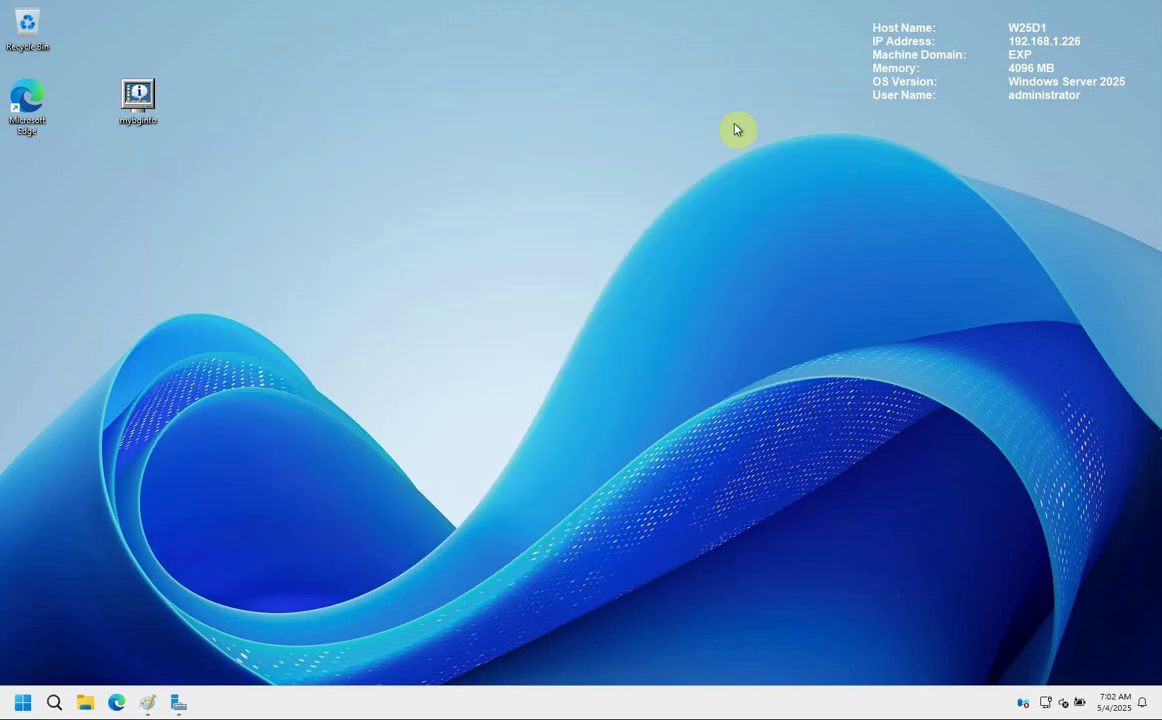
- Check This PC in File Explorer on W25D1 for the Quorumdisk (Q:) drive
left_click(88, 703)
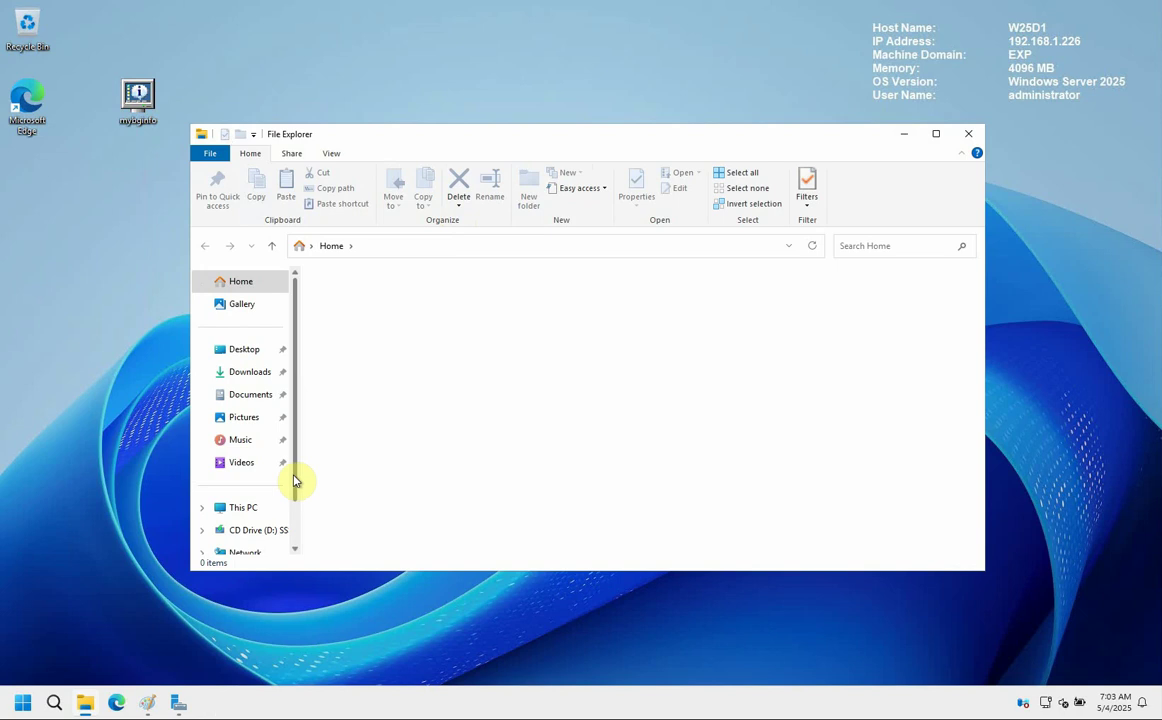
left_click(250, 509)
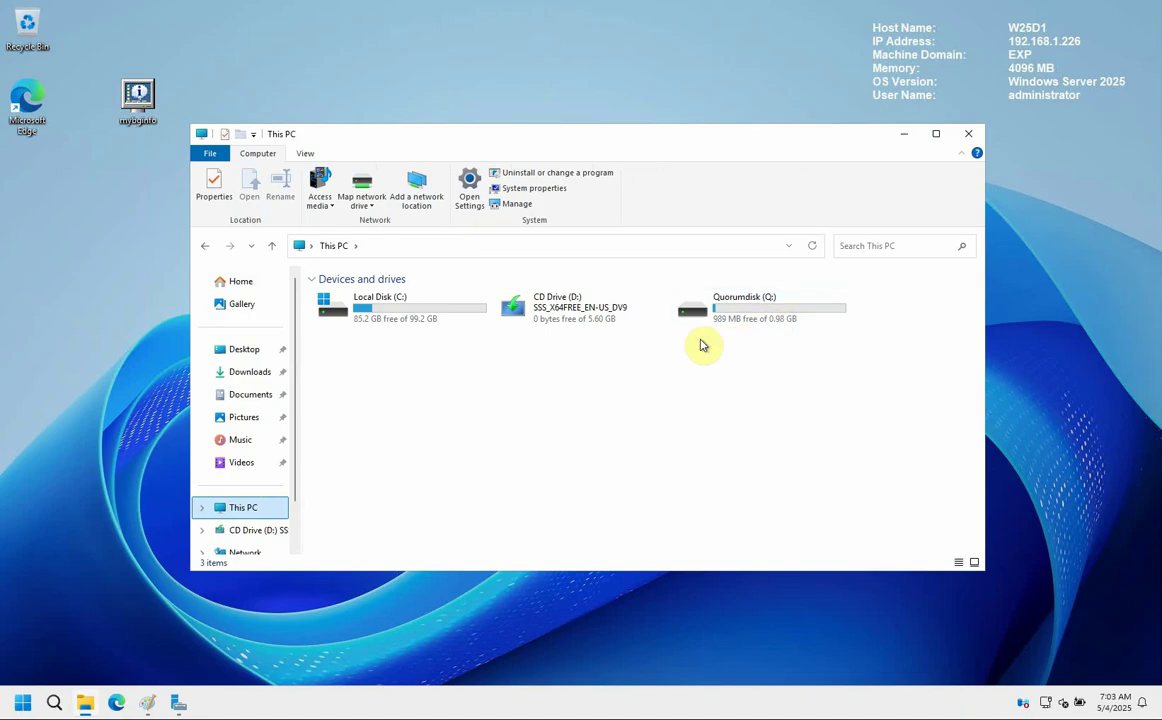
mouse_move(704, 308)
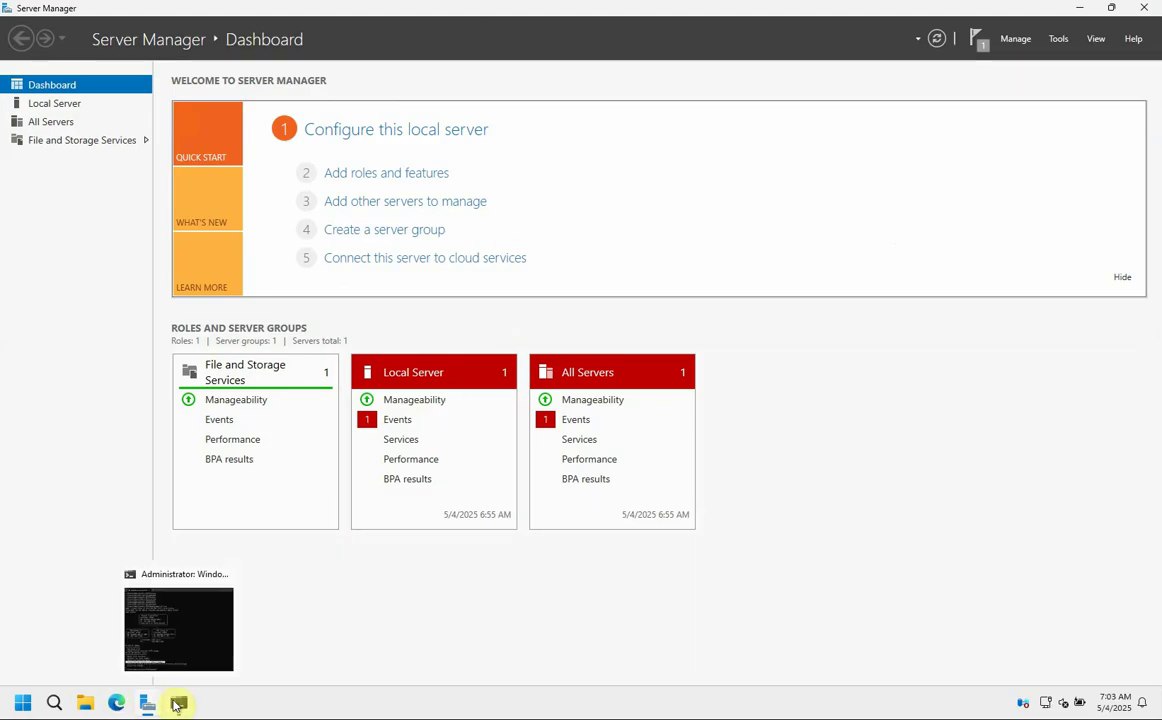
- Switch to W25D2, open iSCSI Initiator, and allow the Microsoft iSCSI service to start now and automatically at each restart
left_click(22, 705)
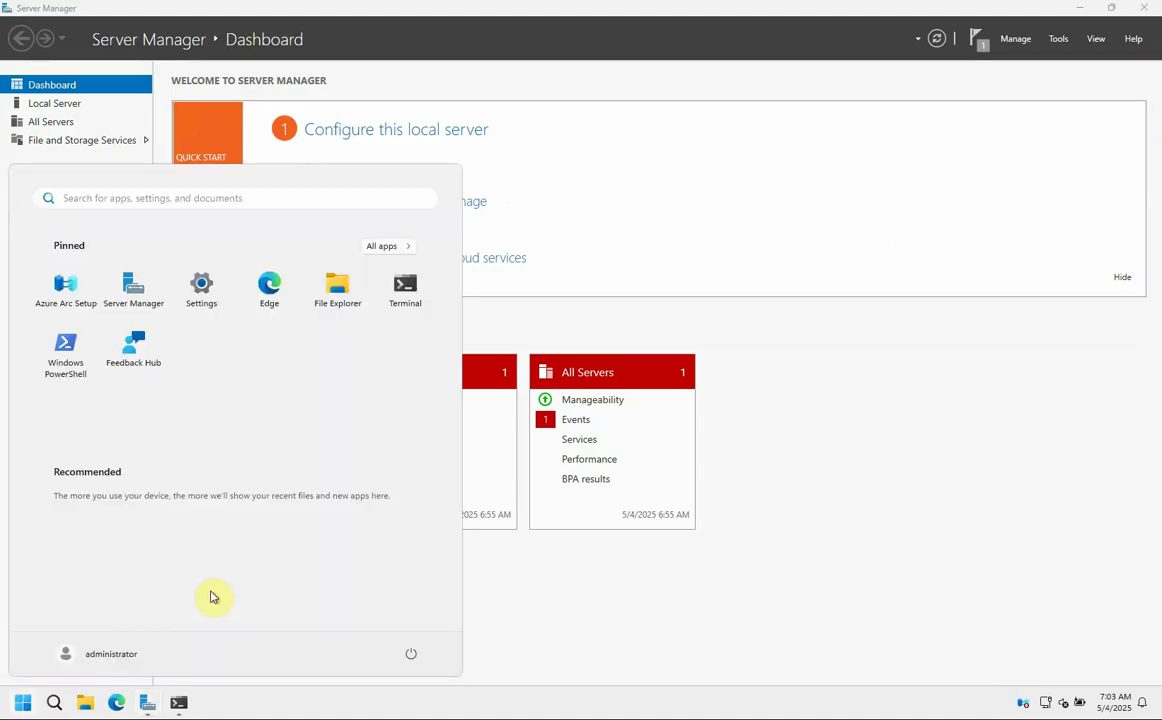
type("is")
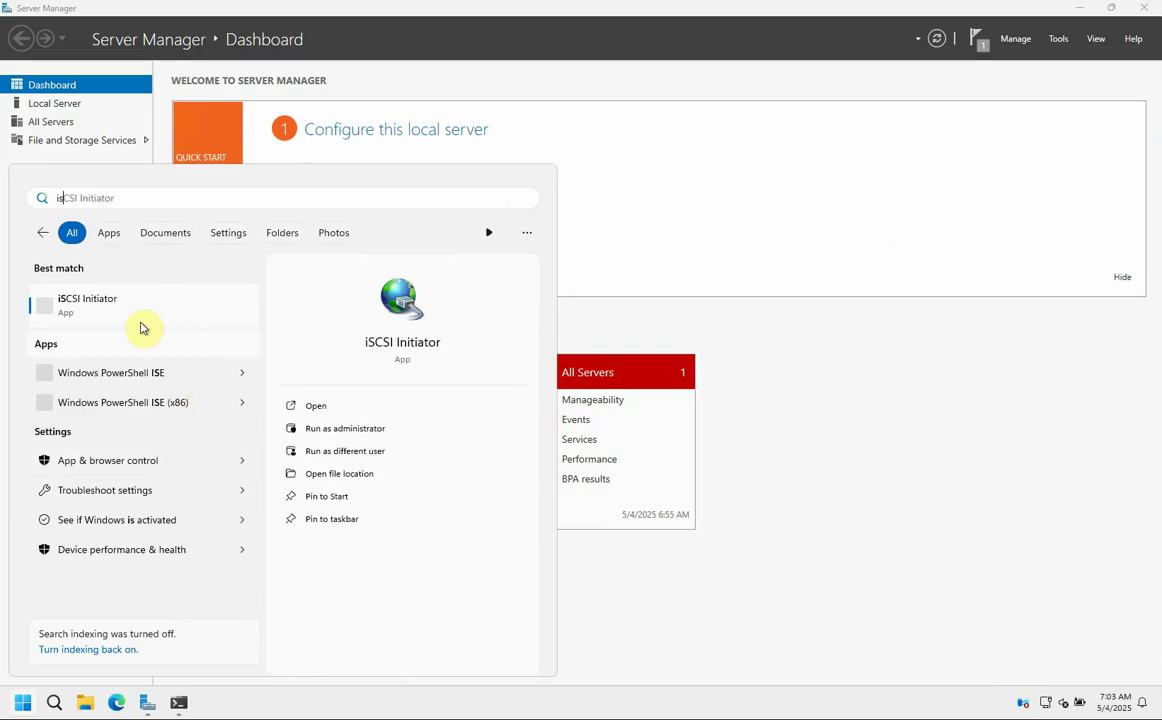
left_click(100, 311)
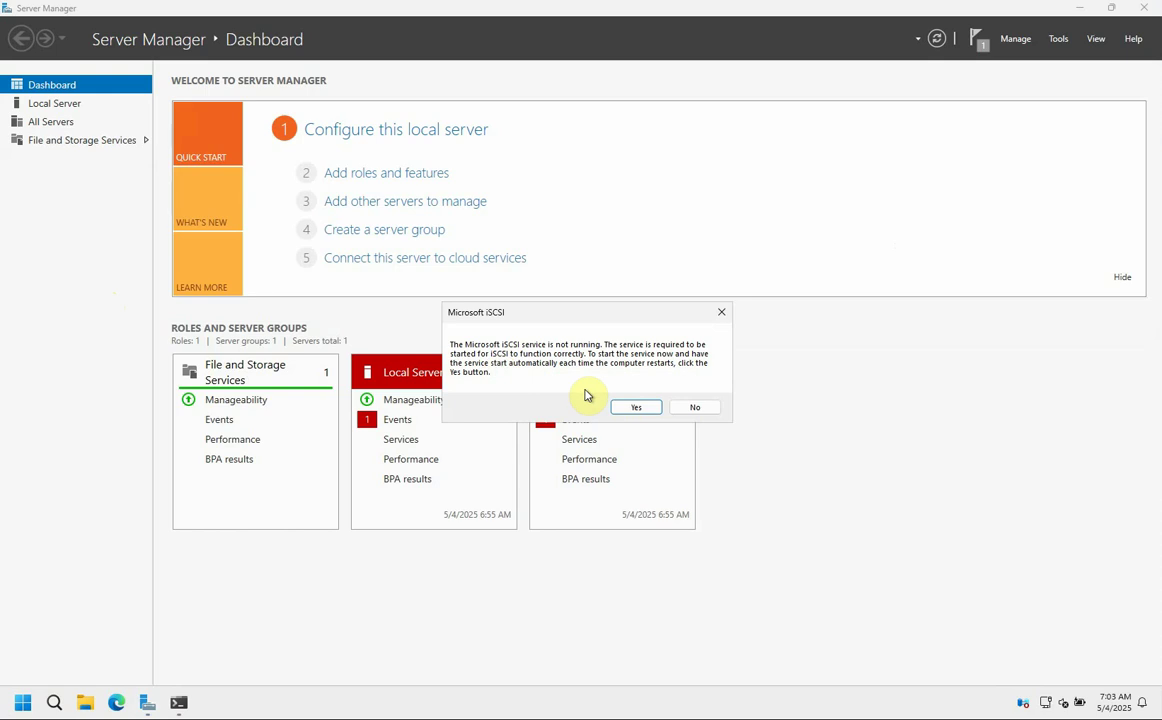
left_click(634, 407)
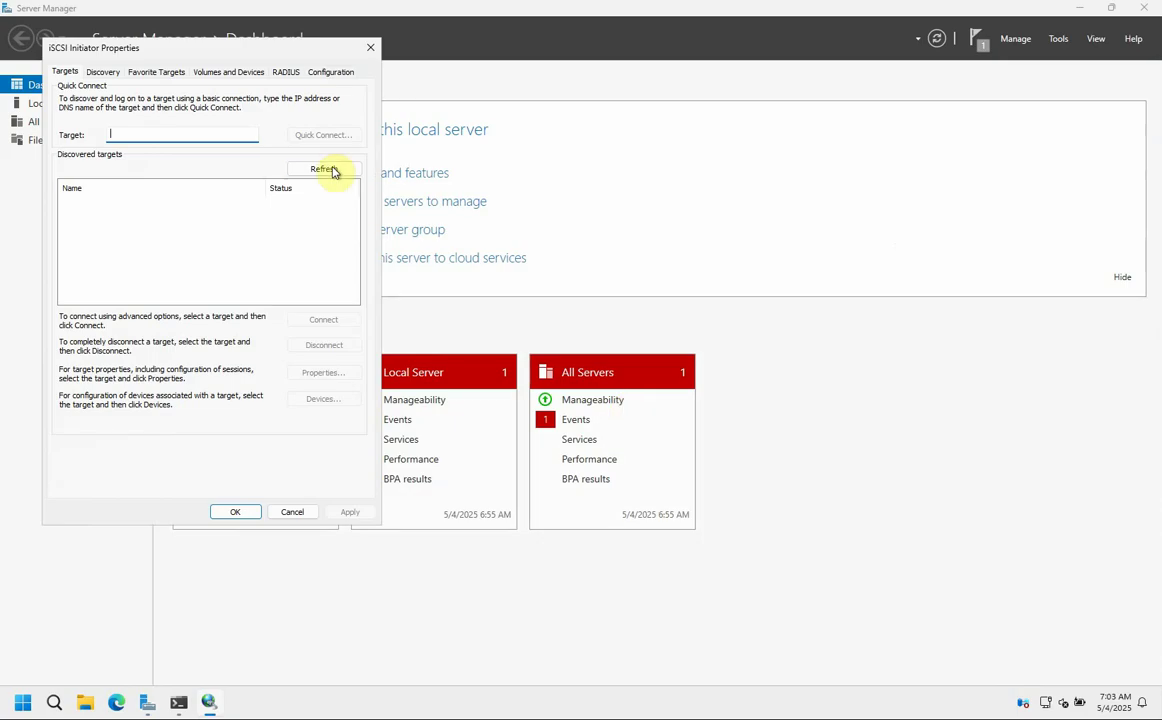
- Quick-connect W25D2's iSCSI initiator to the quorum target on w25dc and accept the initiator properties
left_click(208, 136)
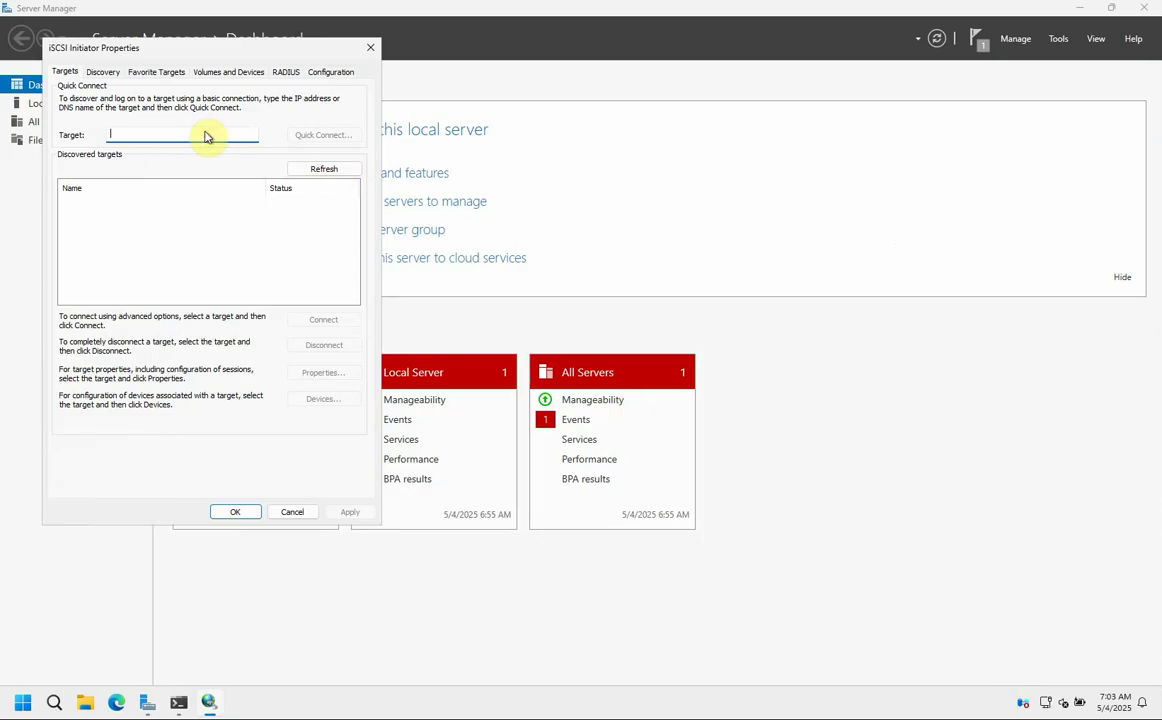
type("2")
type("w")
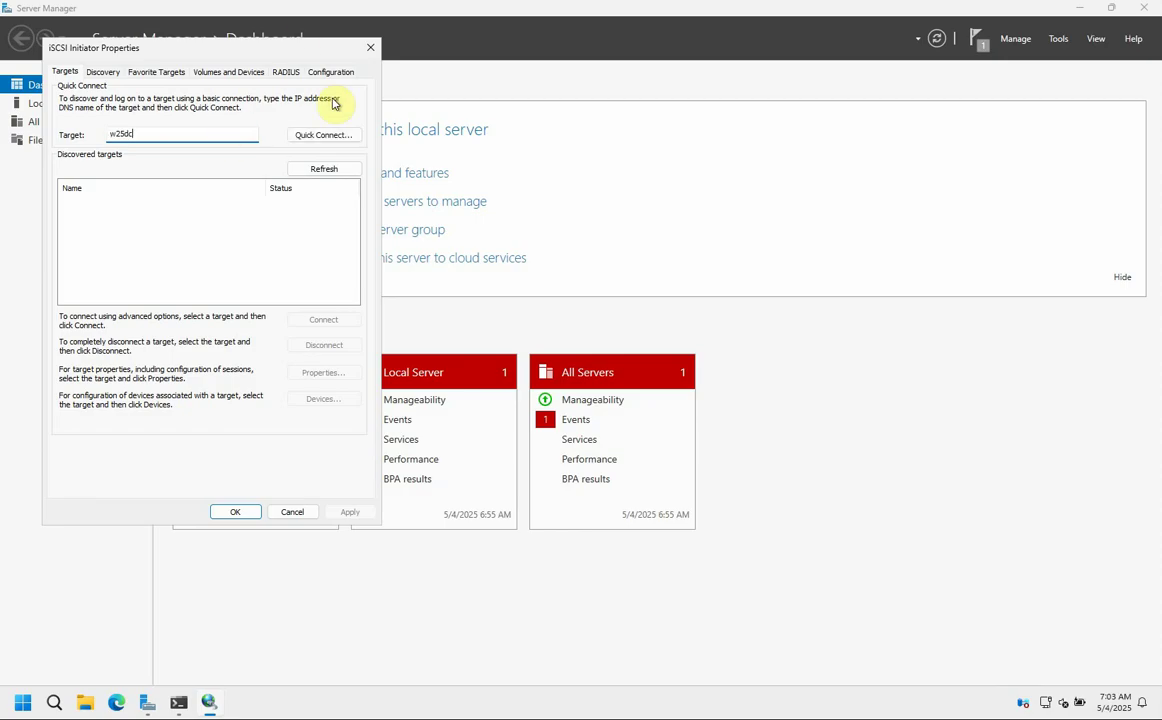
left_click(325, 141)
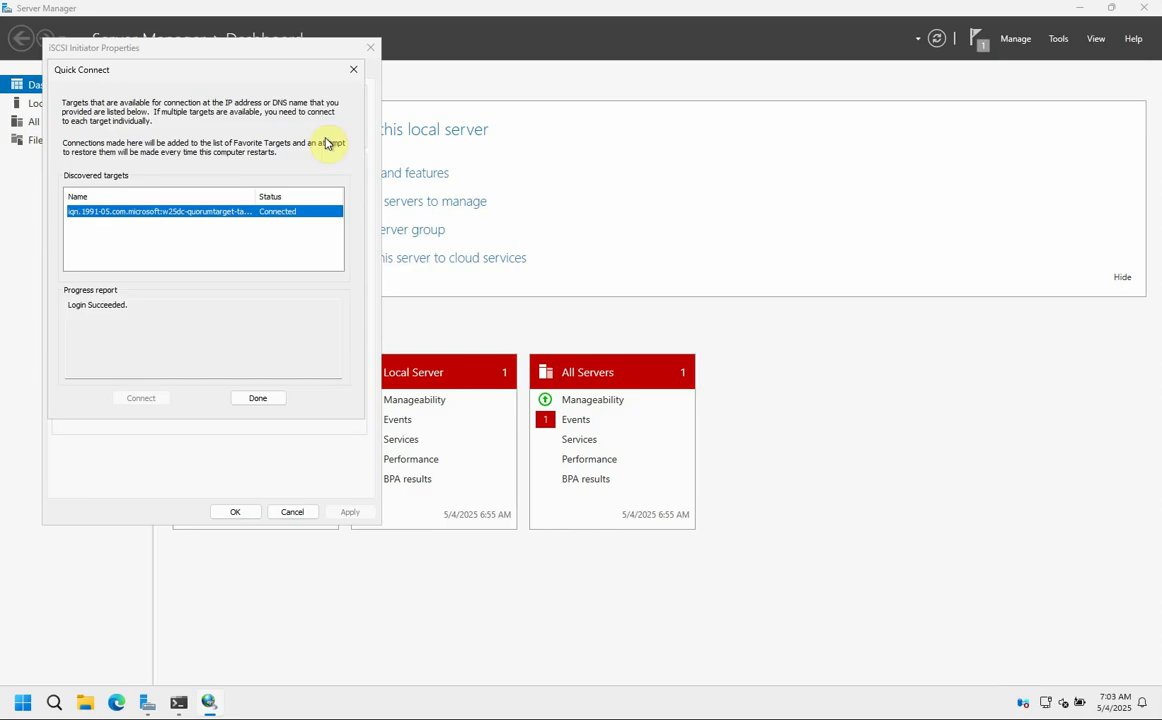
left_click(262, 400)
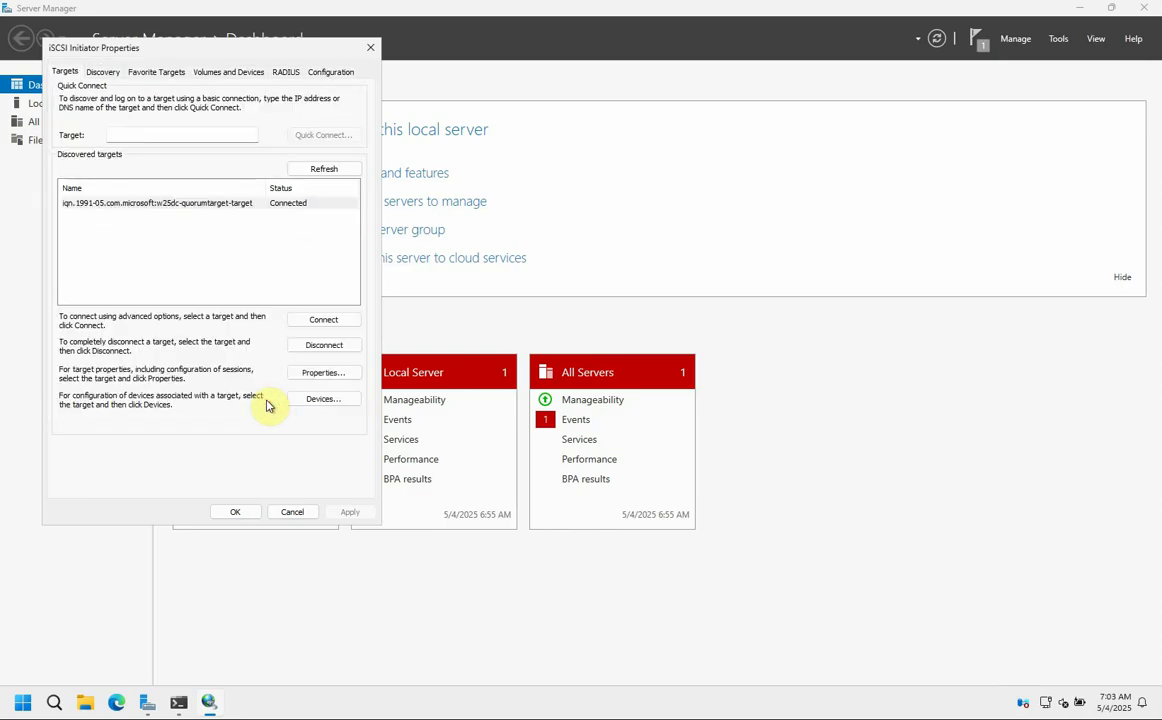
left_click(238, 512)
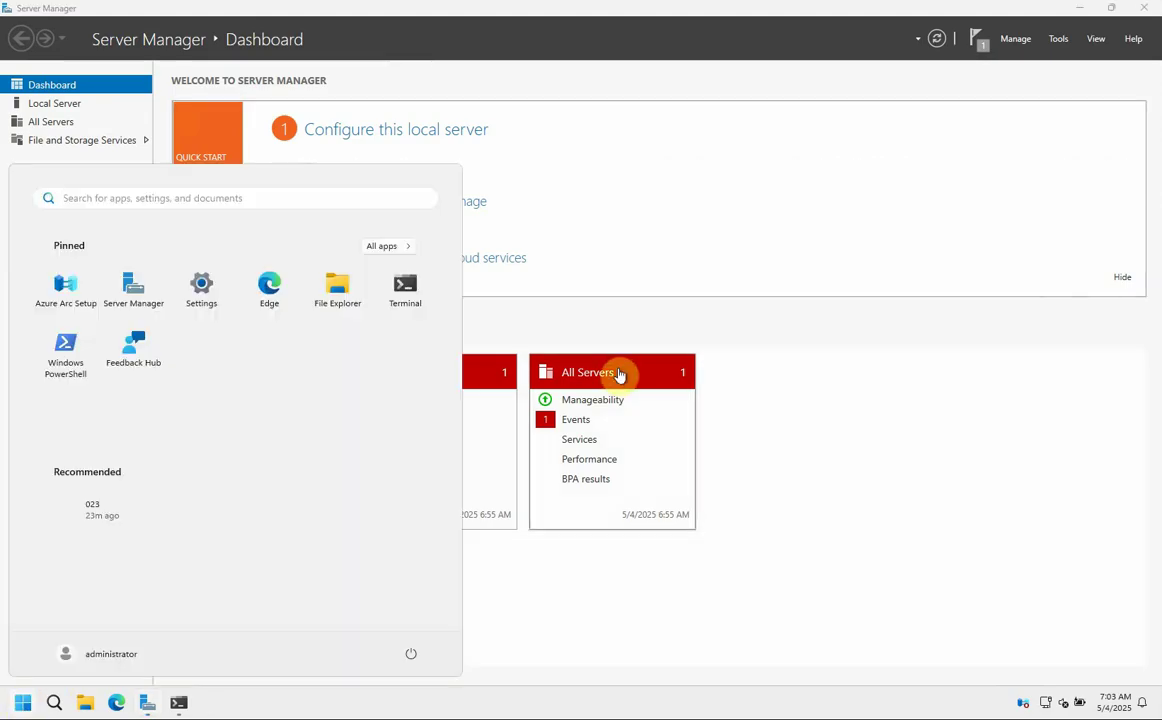
- Check the drives listed under This PC on W25D2, and minimize File Explorer
left_click(86, 704)
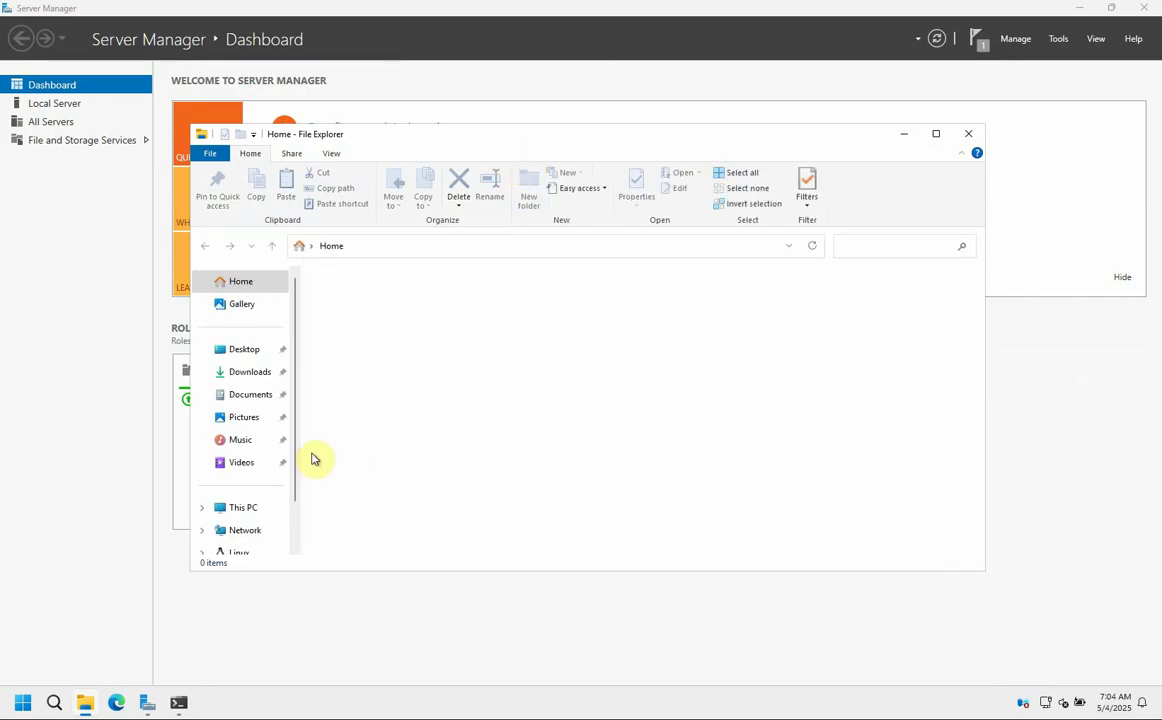
left_click(257, 507)
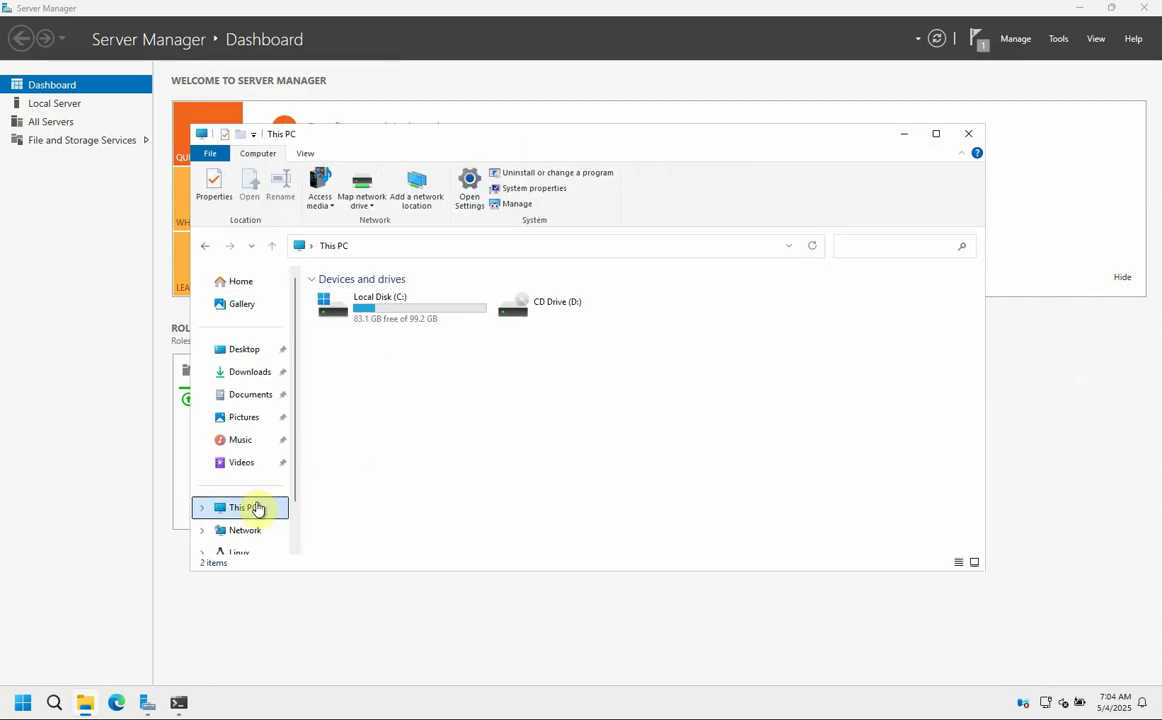
left_click(905, 134)
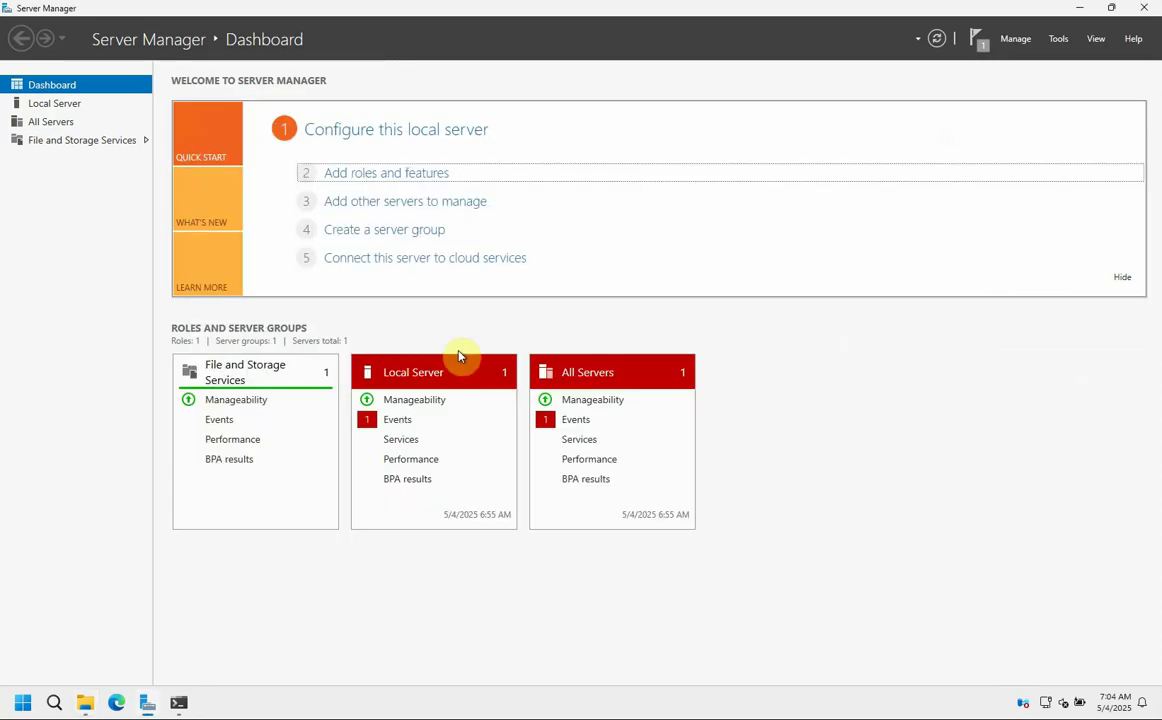
left_click(22, 700)
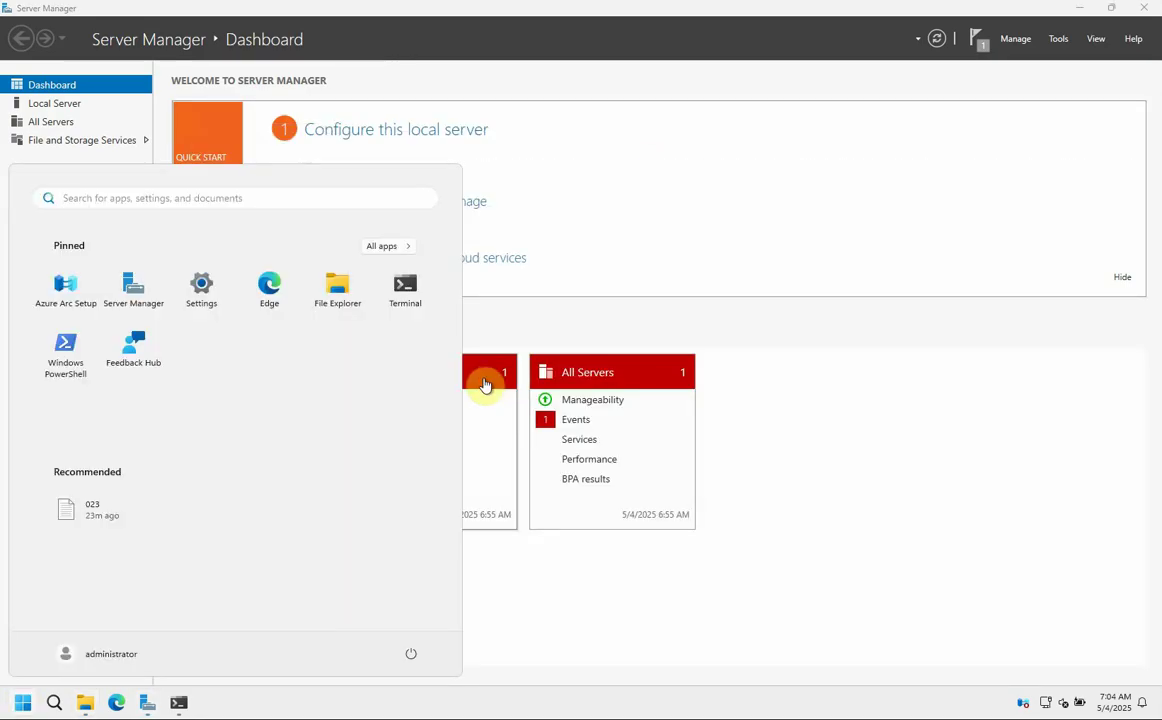
type("disk")
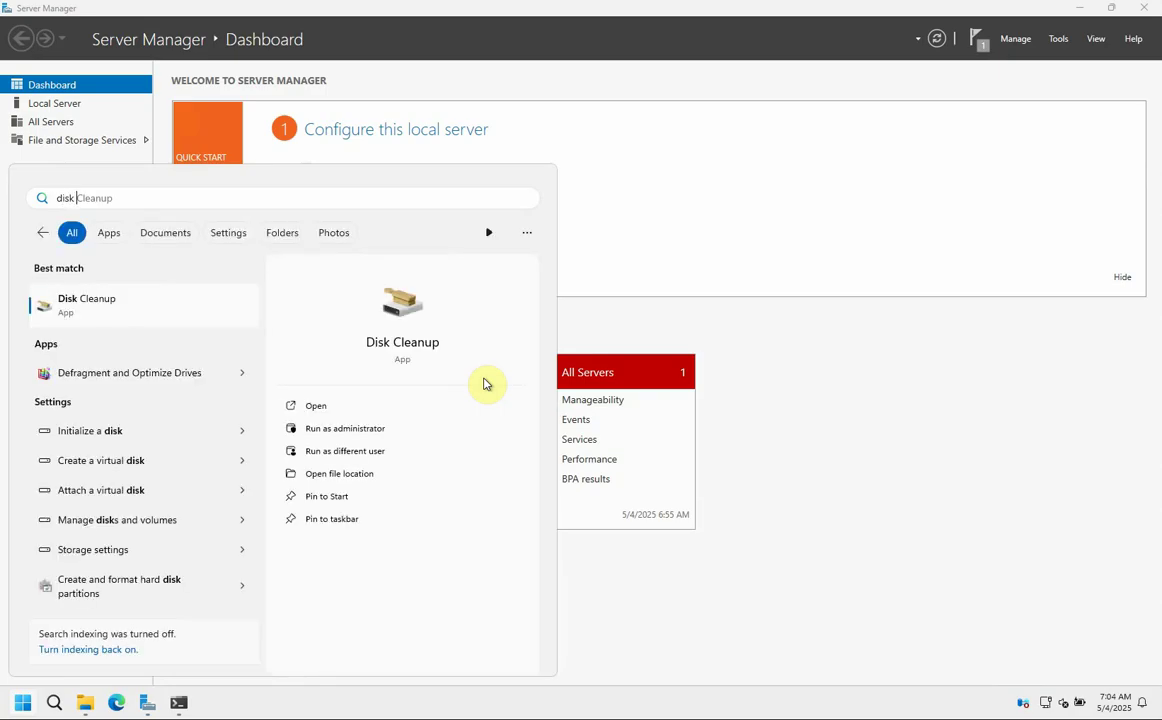
type(" ma")
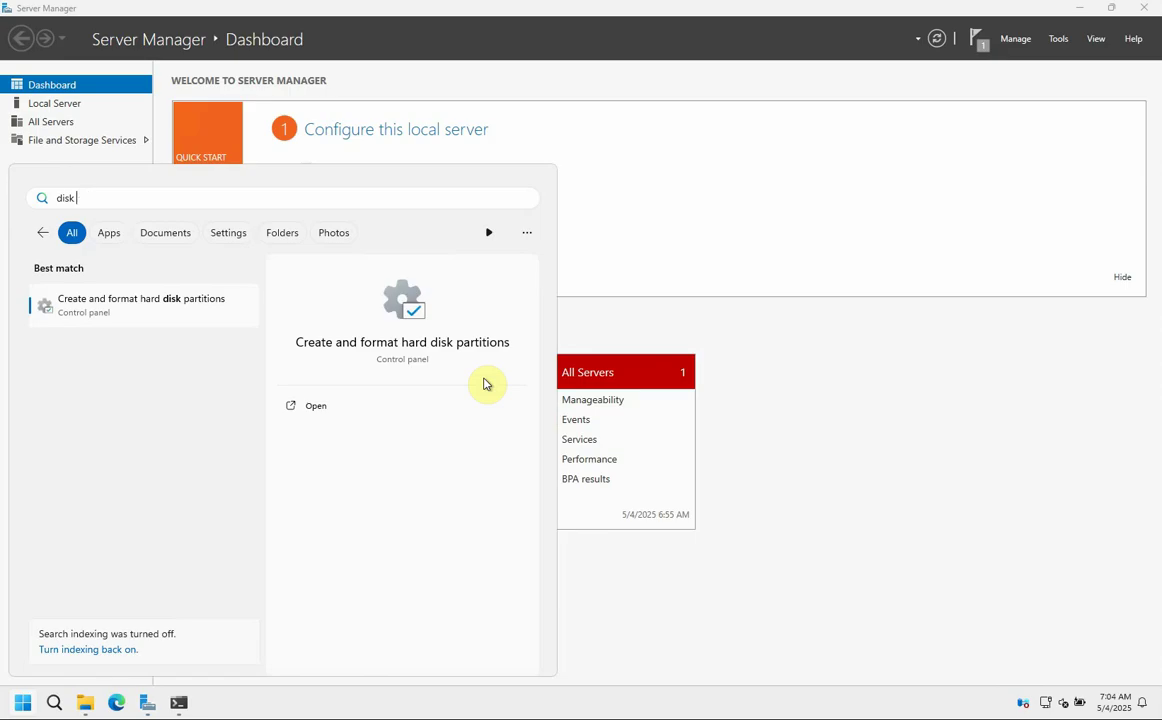
key("BackSpace")
key("BackSpace")
key("BackSpace")
key("BackSpace")
key("BackSpace")
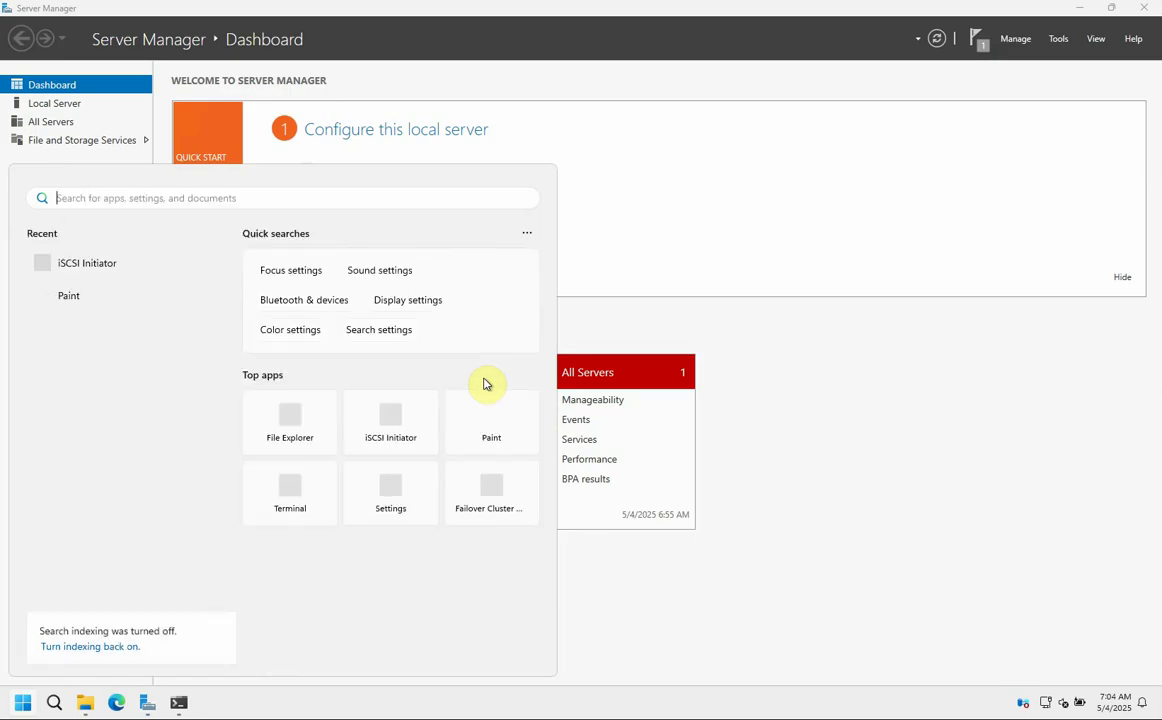
- Open Computer Management on W25D2, minimize Server Manager, and bring Disk 1 online in Disk Management
type("compu")
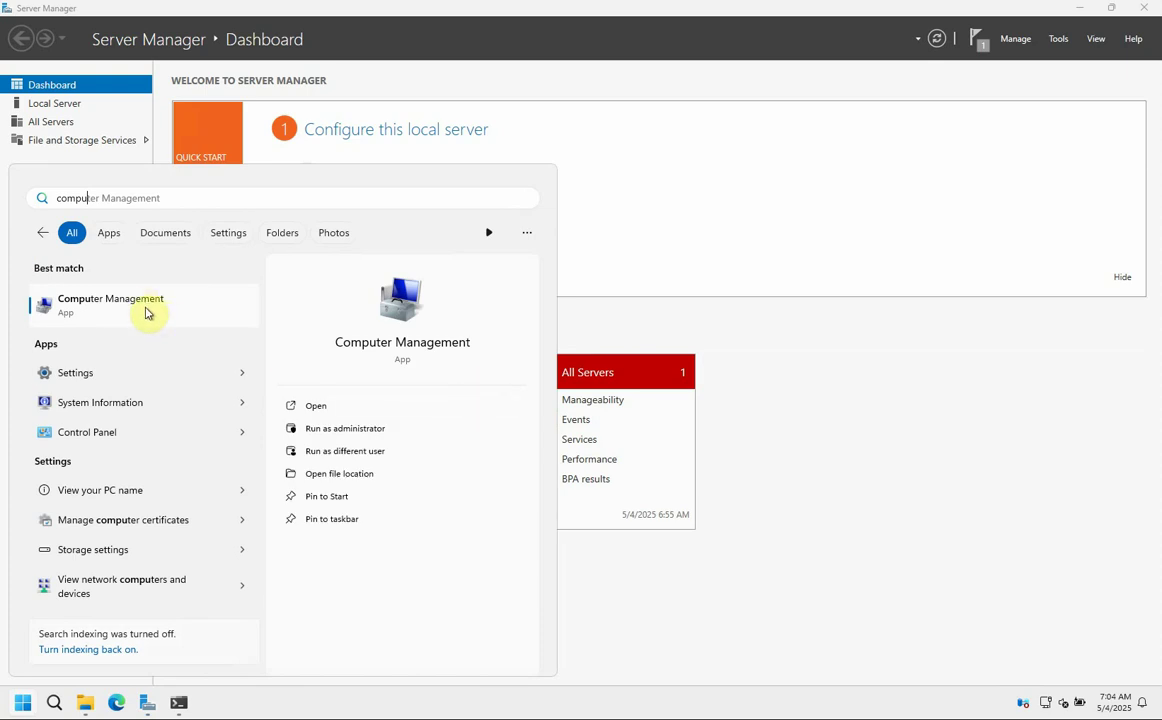
left_click(145, 305)
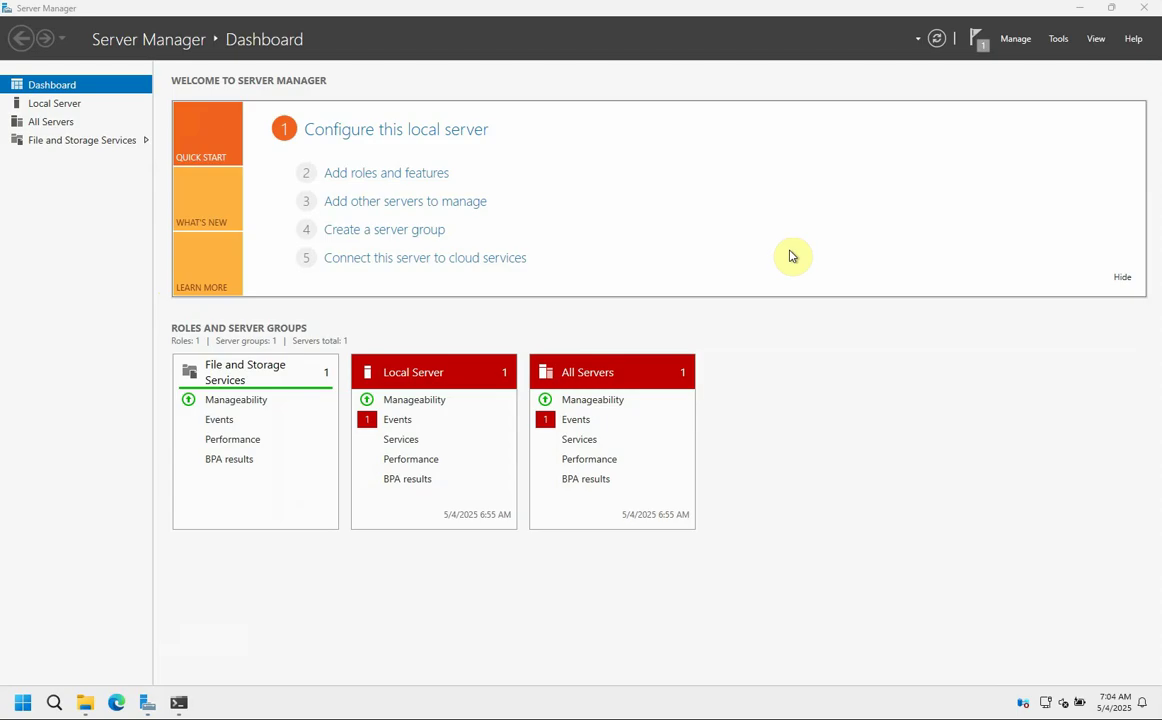
left_click(1082, 10)
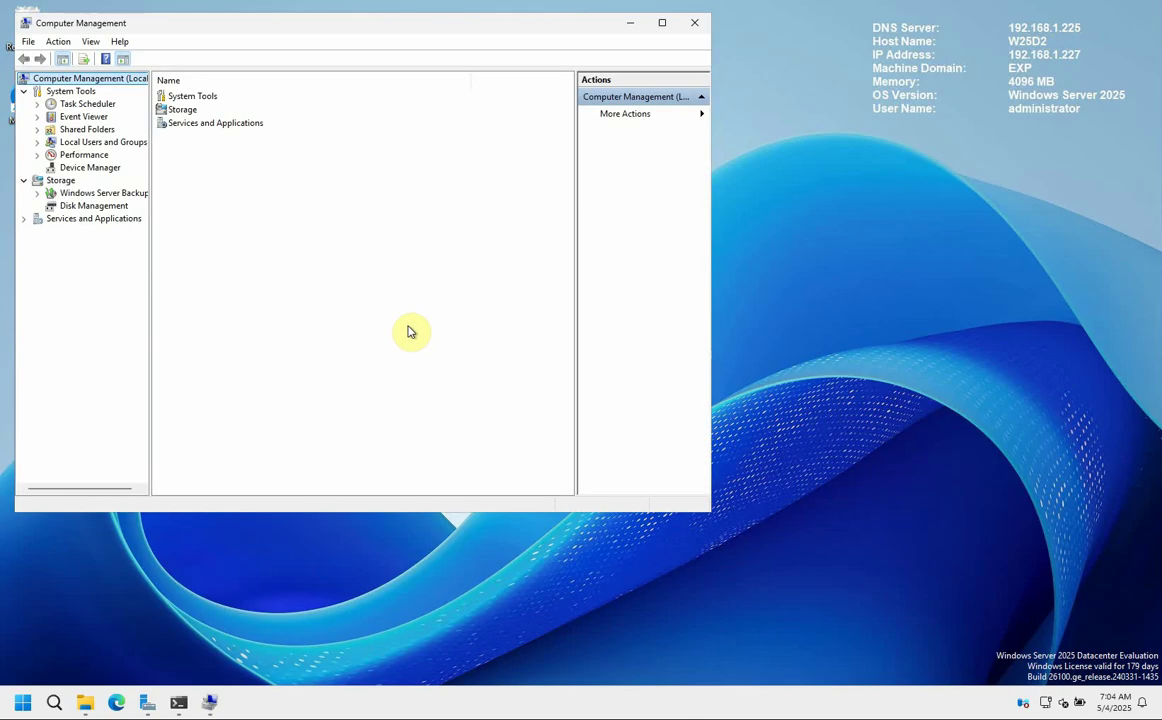
left_click(95, 206)
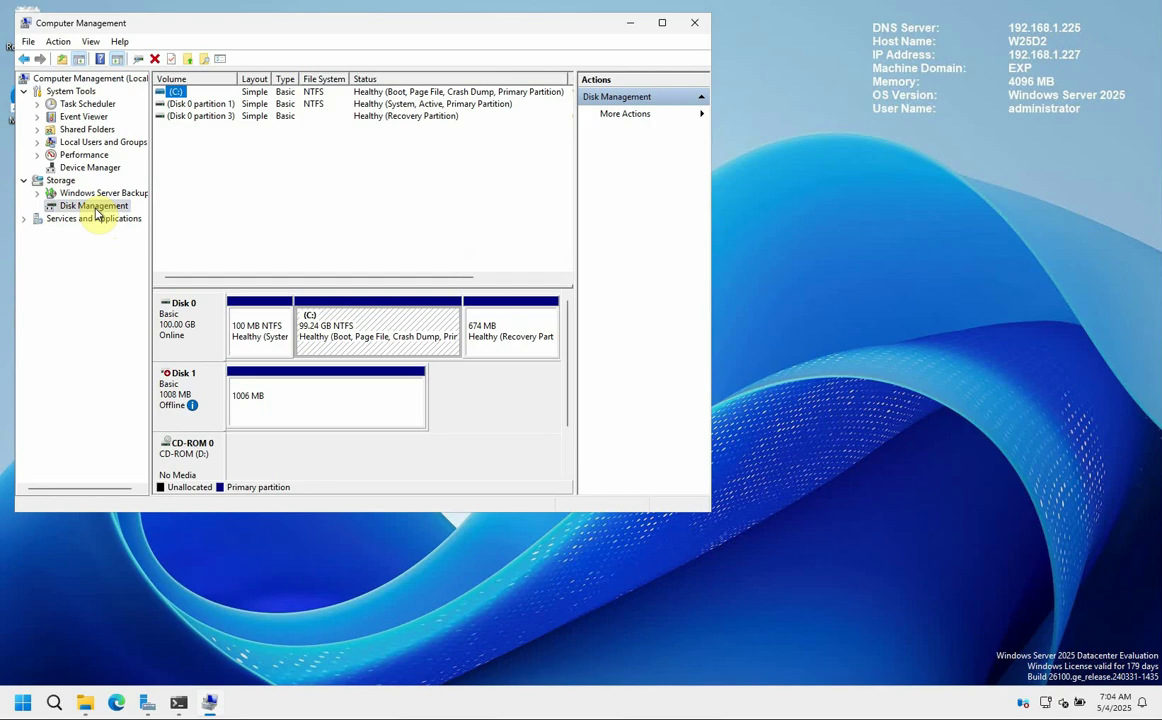
right_click(199, 377)
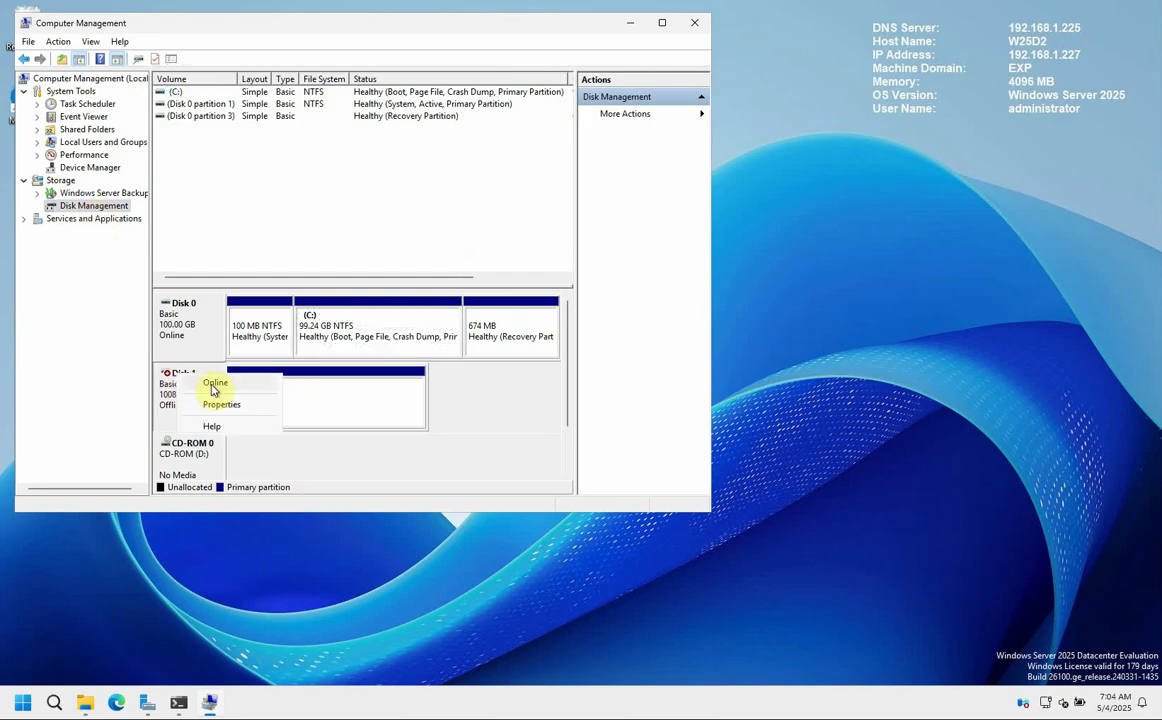
left_click(213, 385)
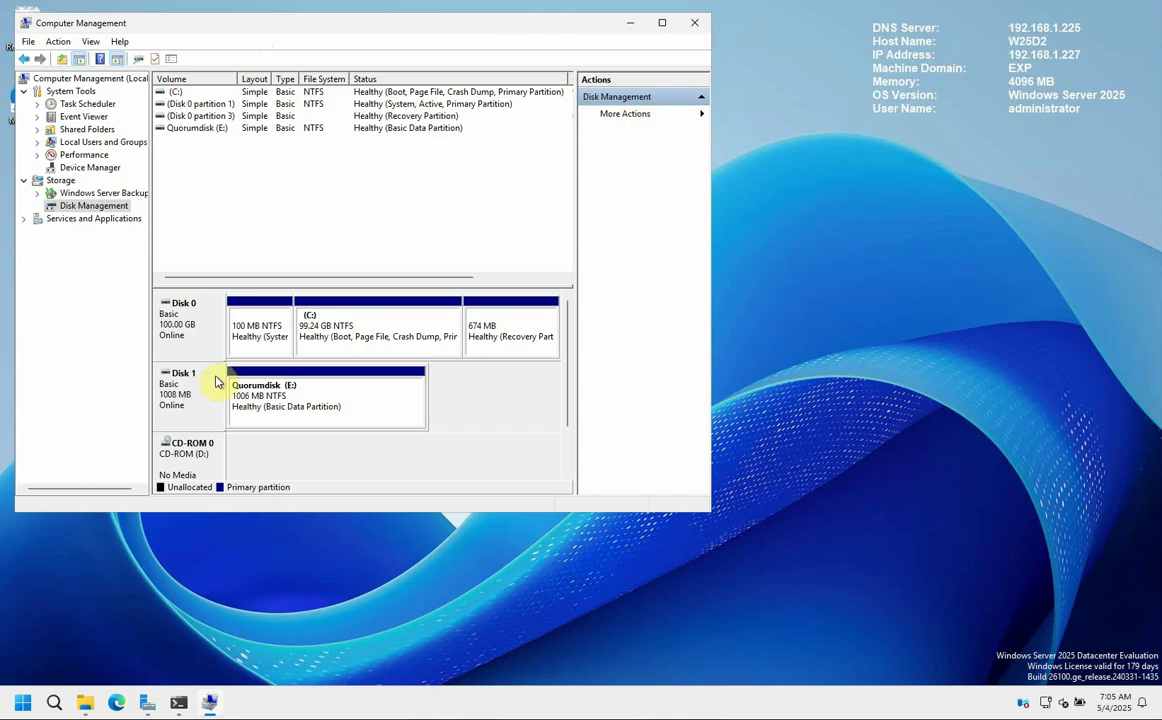
- Close Computer Management, check This PC in File Explorer for the quorum drive, and minimize File Explorer
left_click(692, 25)
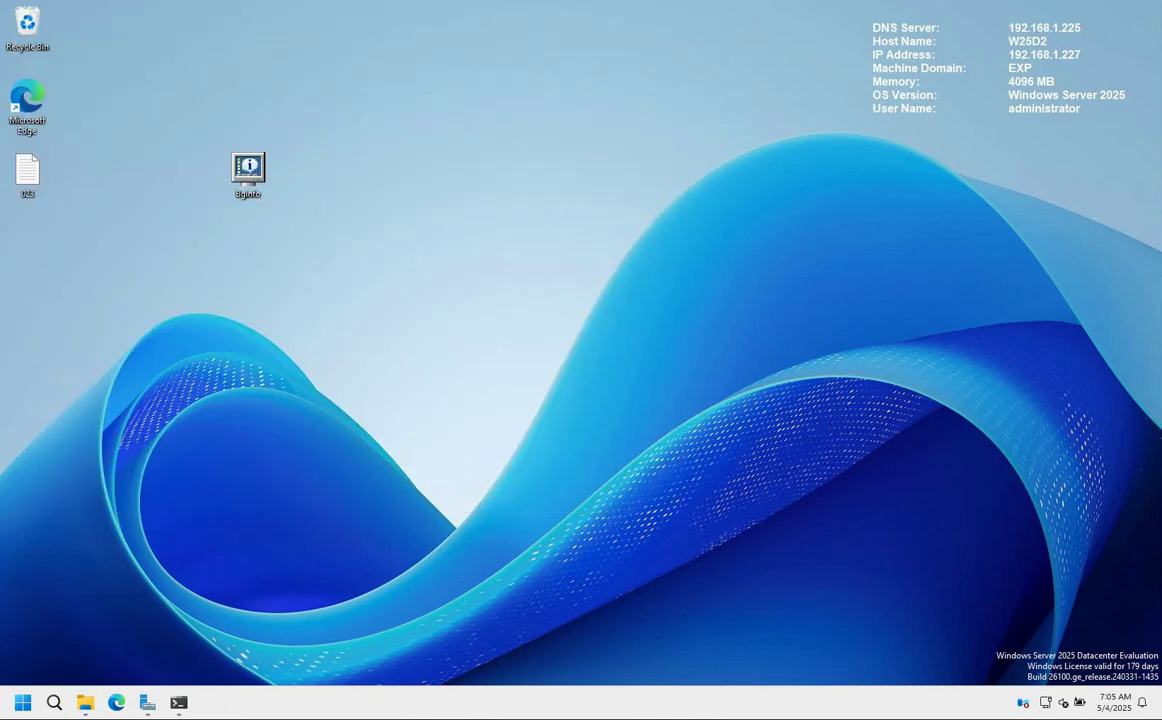
left_click(85, 702)
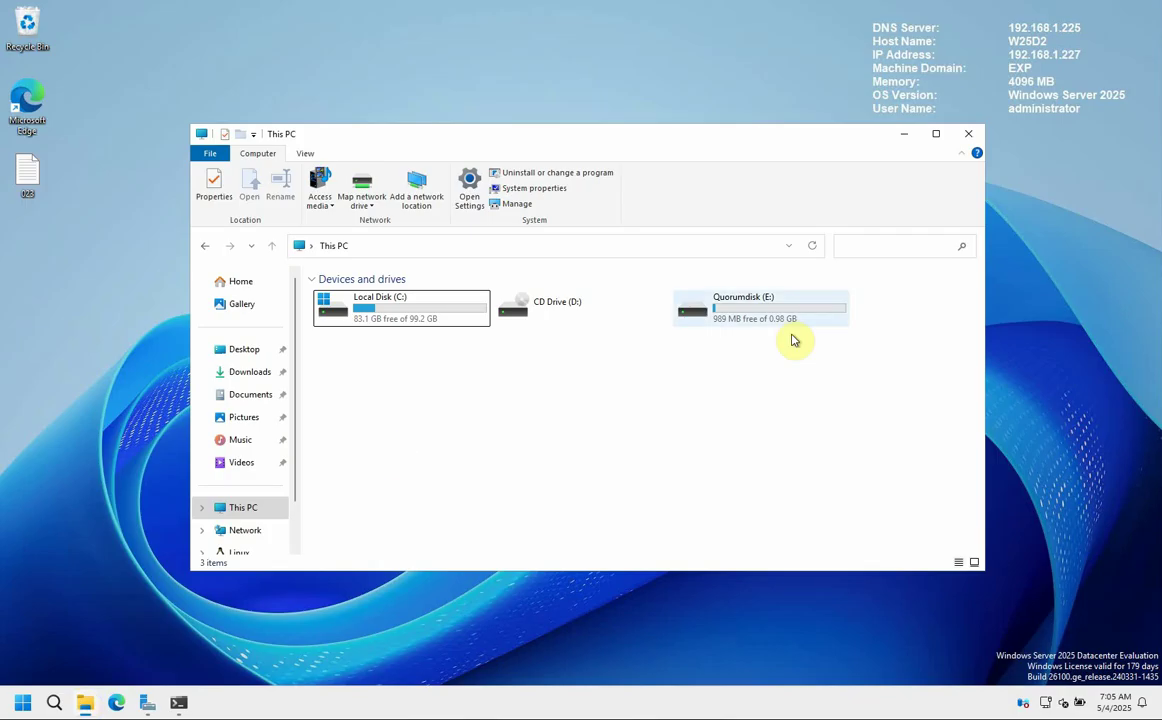
left_click(903, 136)
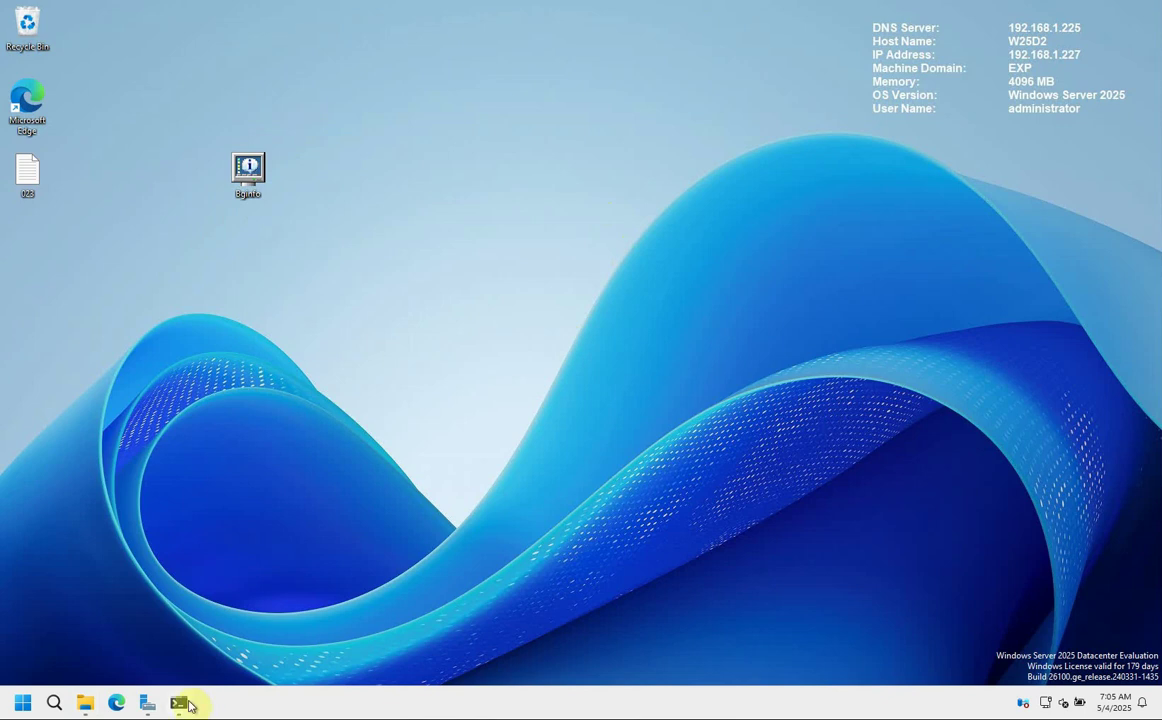
- Review the DB Server 1 and 2 tasks in the Terminal setup notes, from starting the iSCSI initiator to creating the cluster
mouse_move(179, 700)
left_click(220, 603)
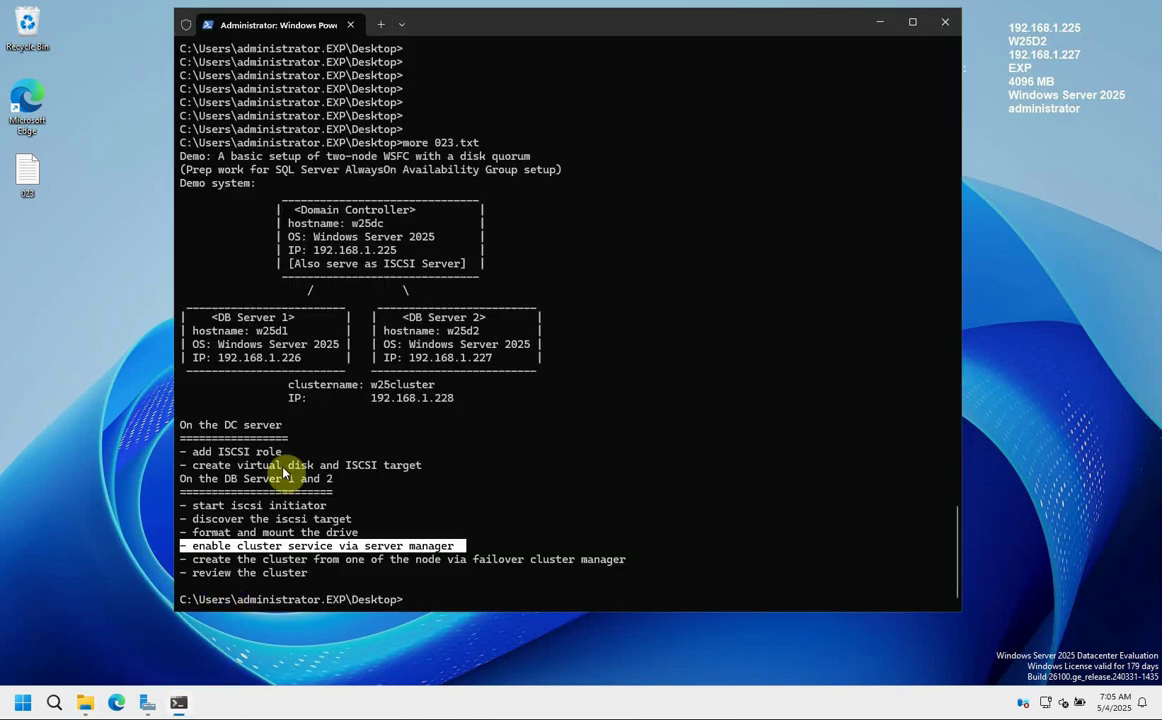
left_click(200, 508)
left_click_drag(200, 508, 356, 520)
left_click_drag(197, 532, 360, 536)
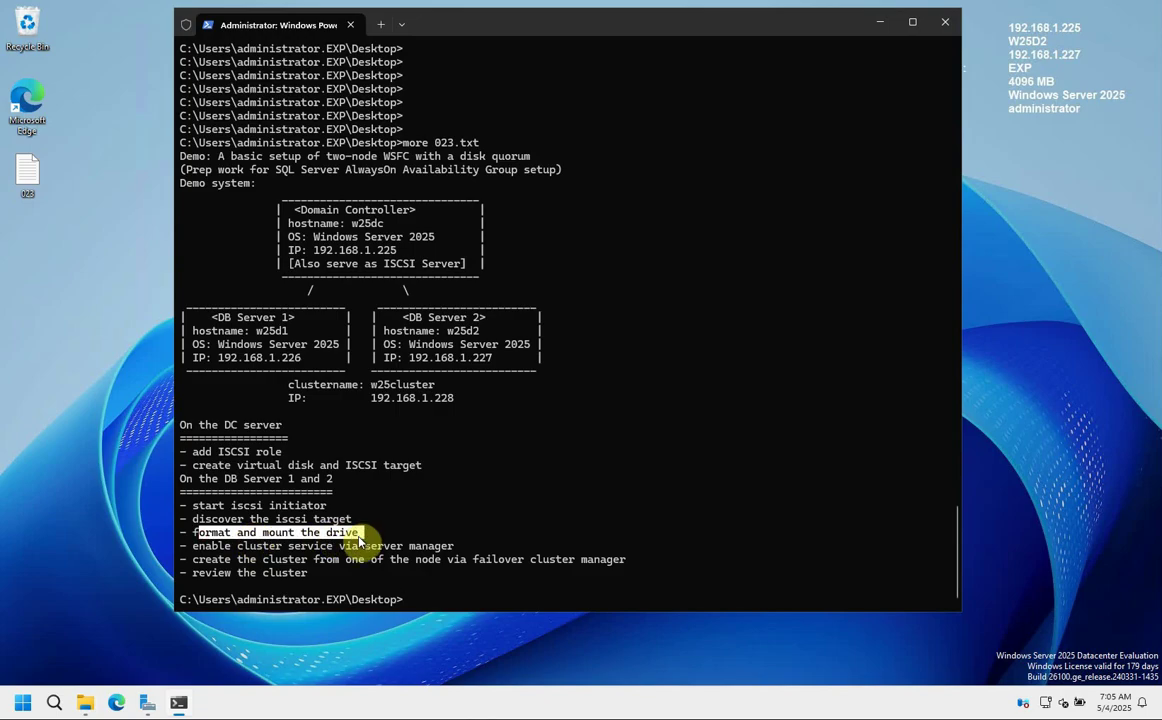
left_click_drag(188, 549, 456, 552)
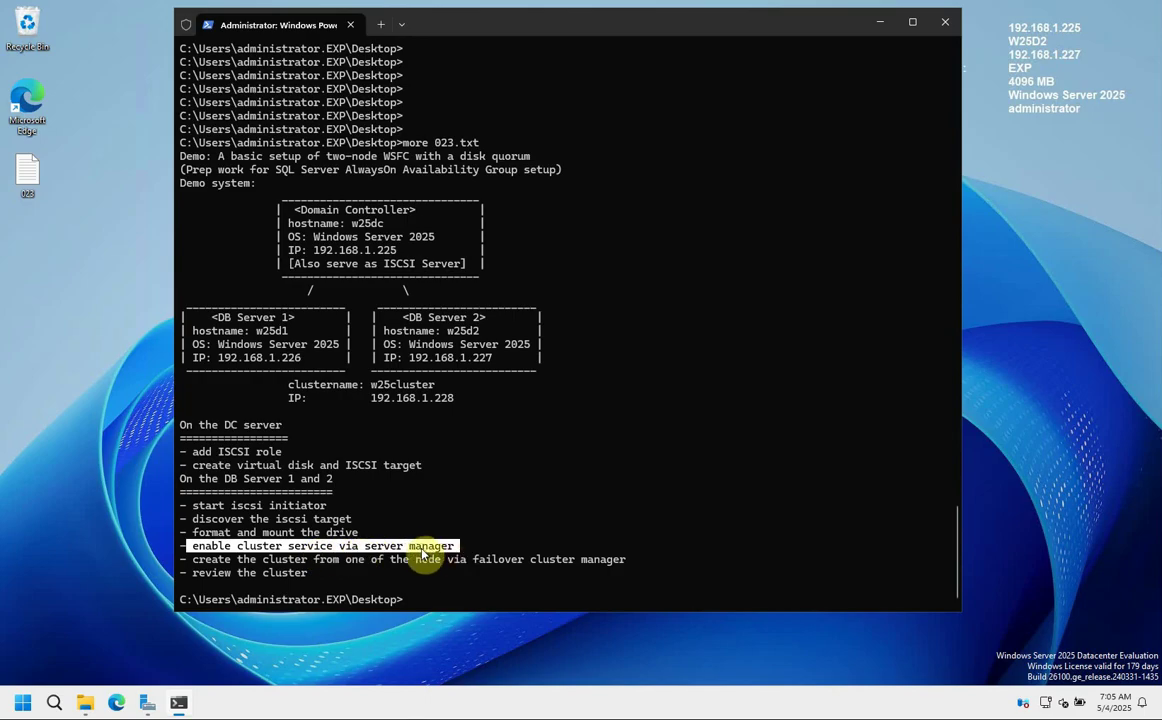
left_click(398, 552)
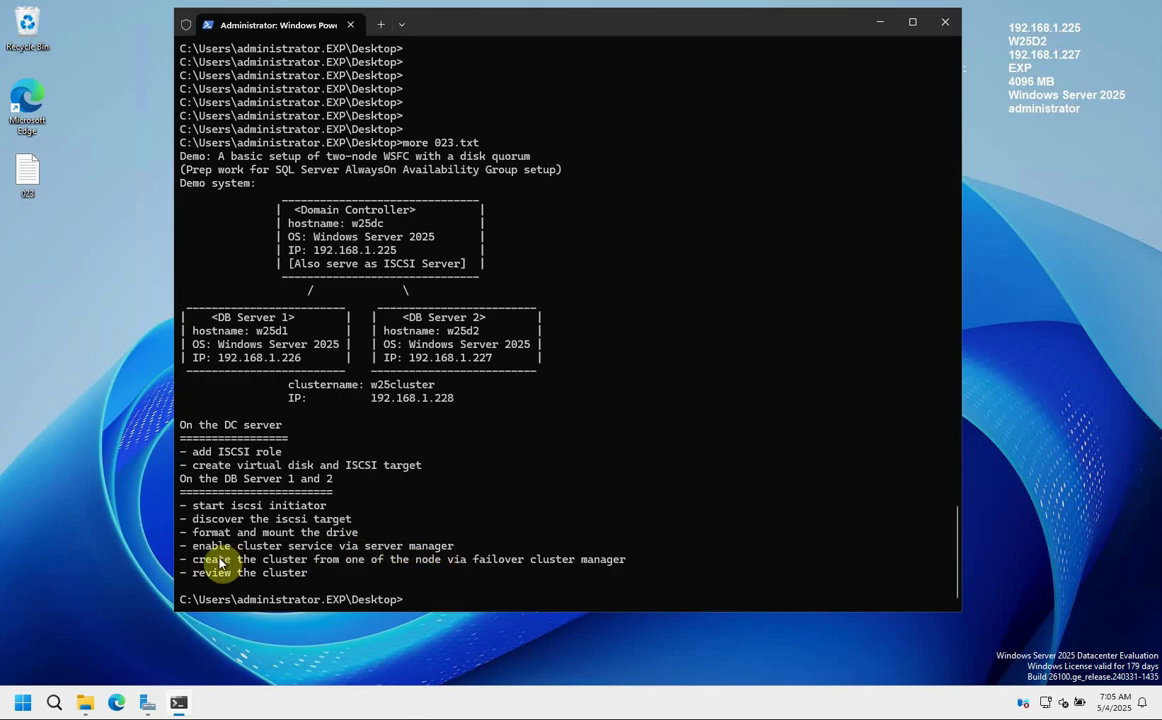
left_click_drag(190, 560, 629, 565)
left_click(482, 570)
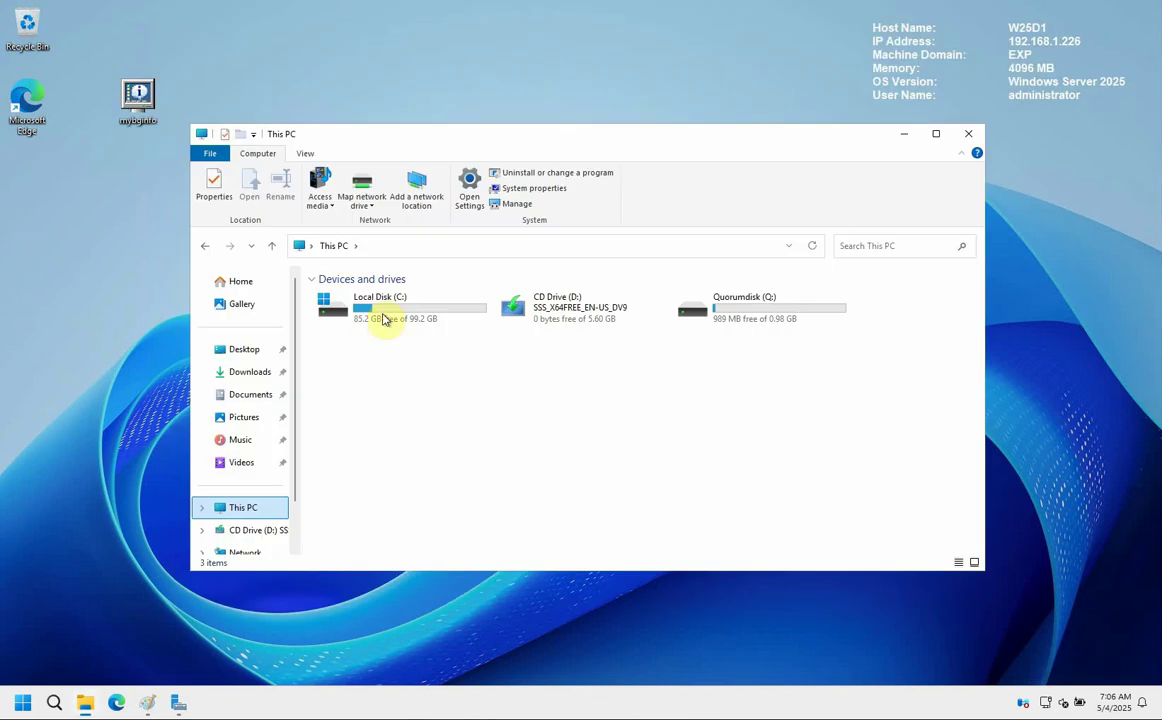
- Switch to W25D1, search its apps for "failover", and clear the search
left_click(22, 703)
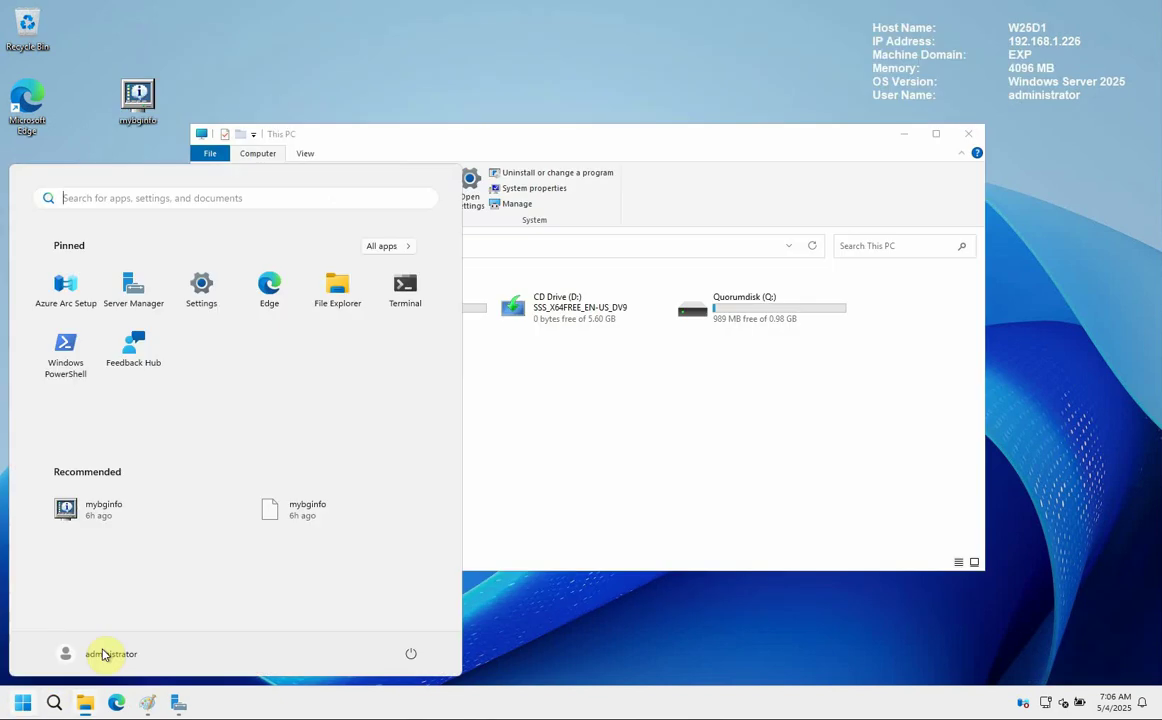
type("f")
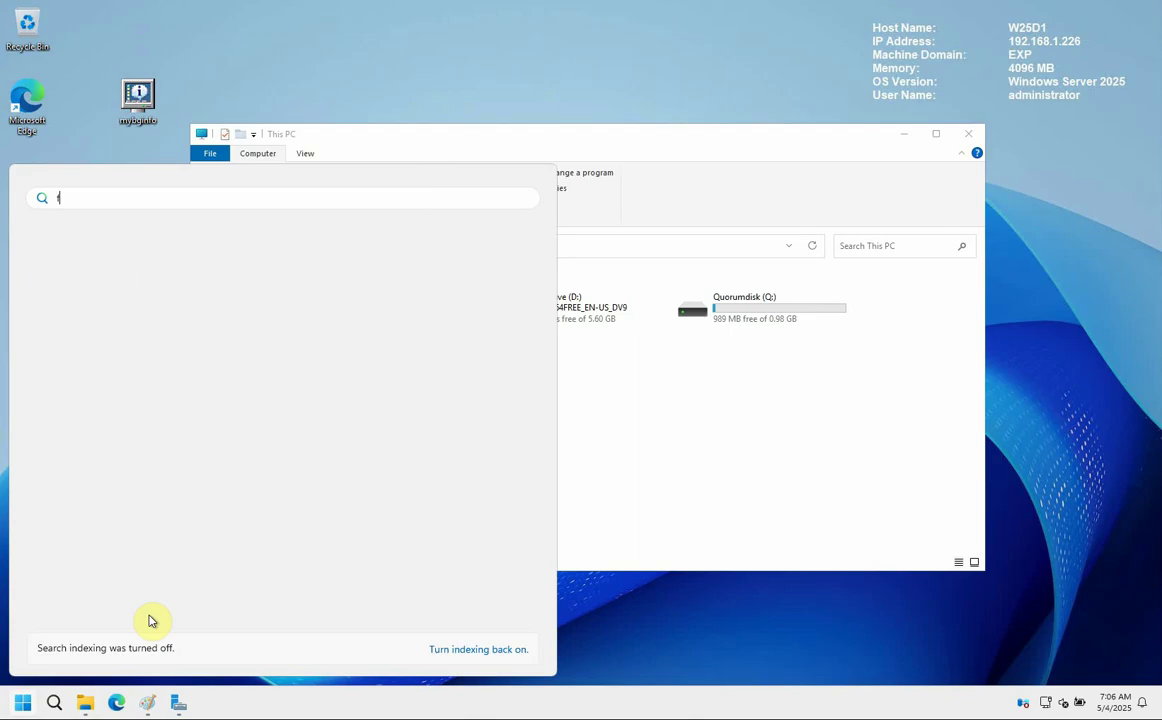
type("ail")
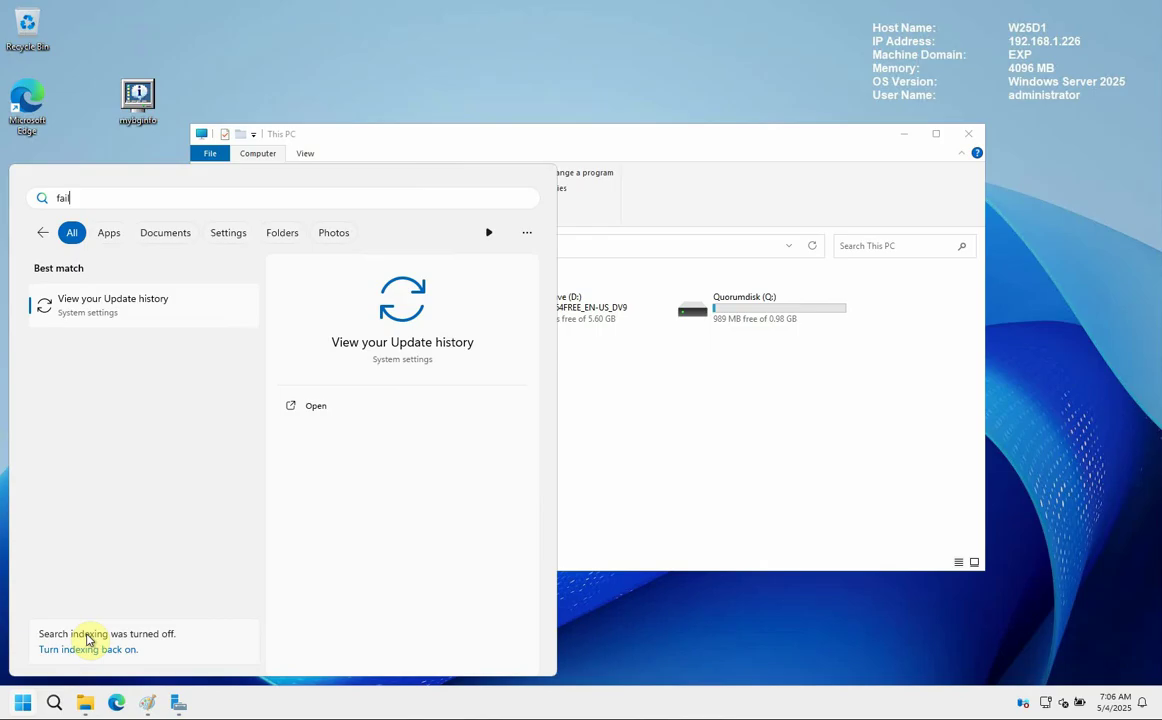
type("over")
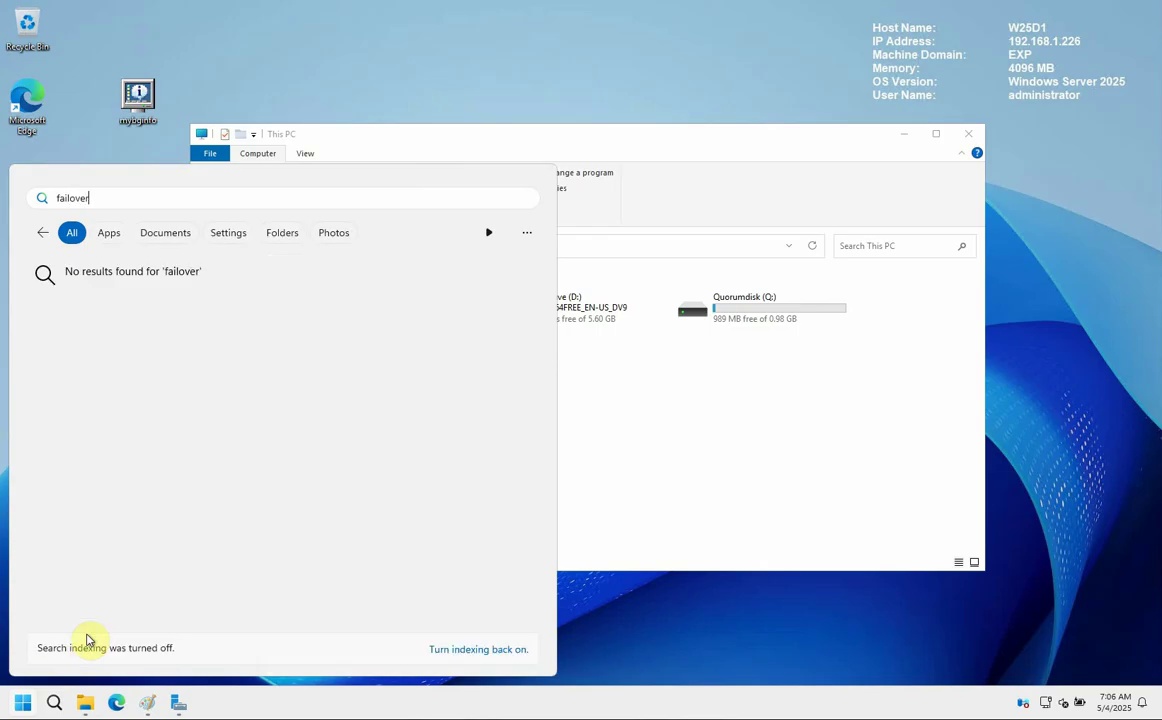
key("BackSpace")
key("BackSpace")
key("BackSpace")
key("BackSpace")
key("BackSpace")
key("BackSpace")
key("BackSpace")
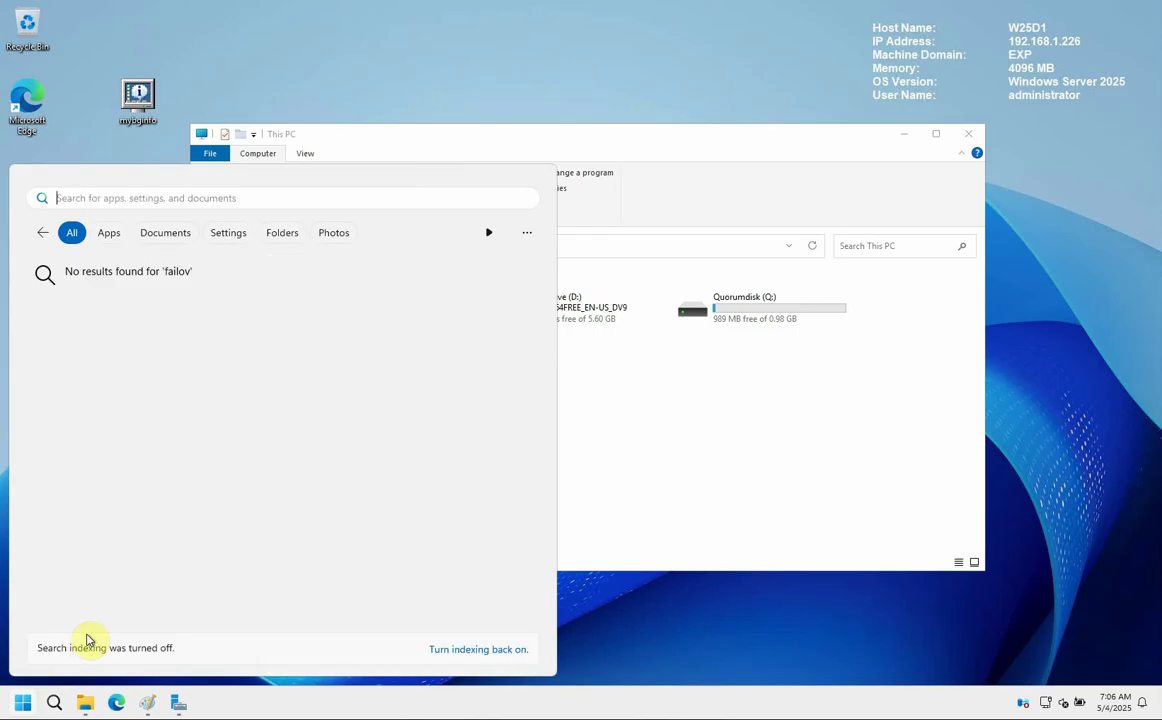
- Search W25D1's apps for "cluster" and once more for "failover", and clear the search text
type("cluster")
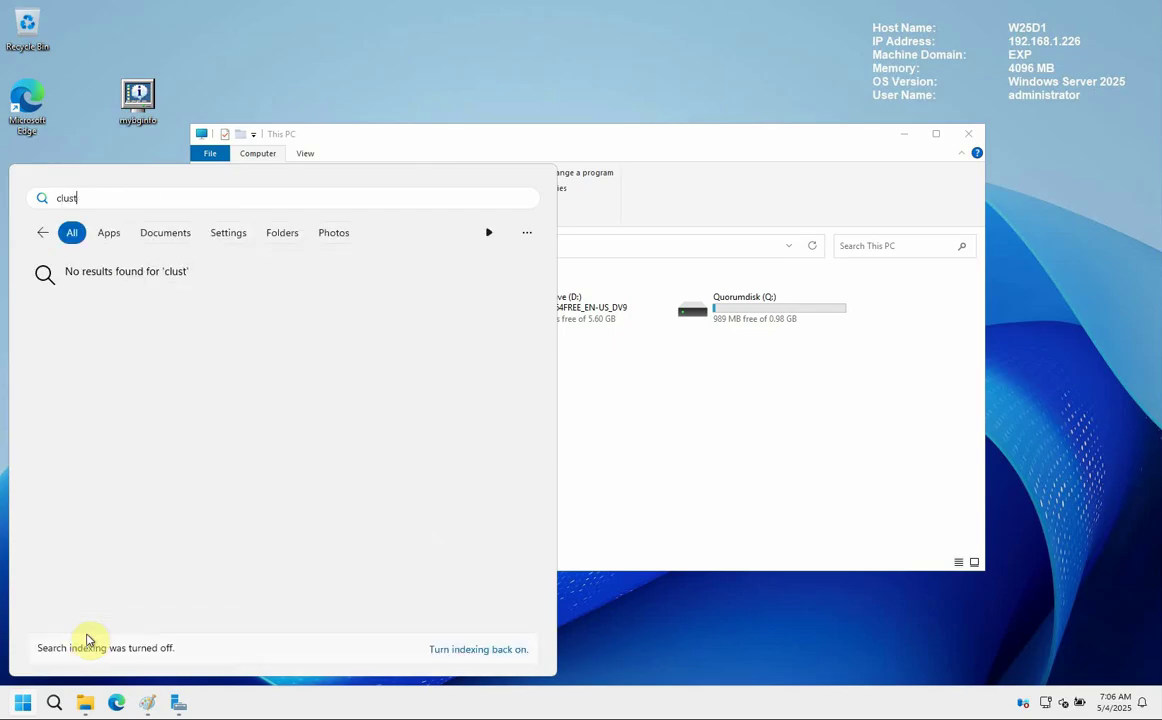
key("BackSpace")
key("BackSpace")
key("BackSpace")
key("BackSpace")
key("BackSpace")
type("f")
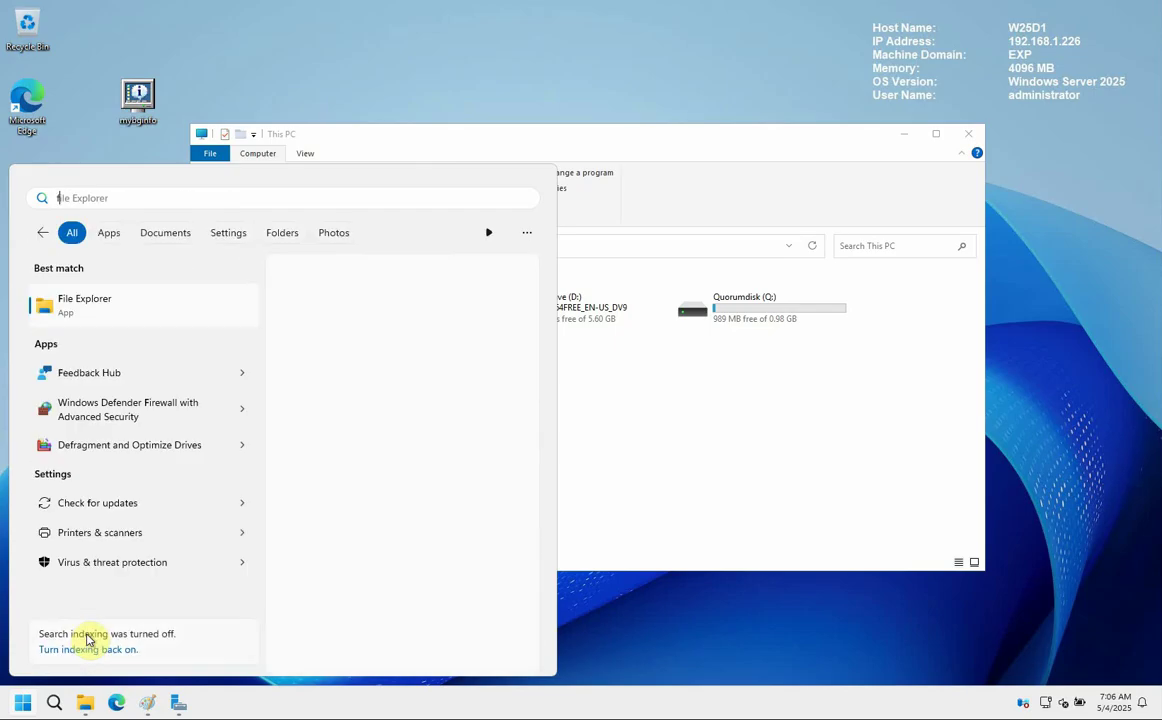
type("ail")
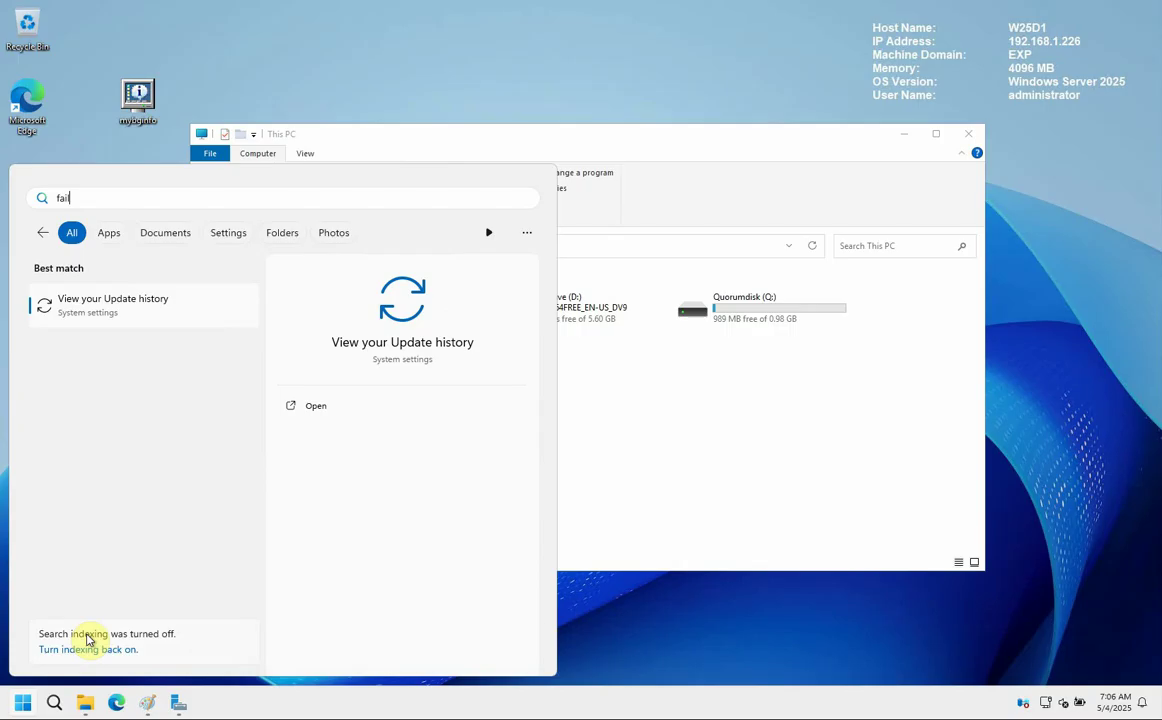
type("ov")
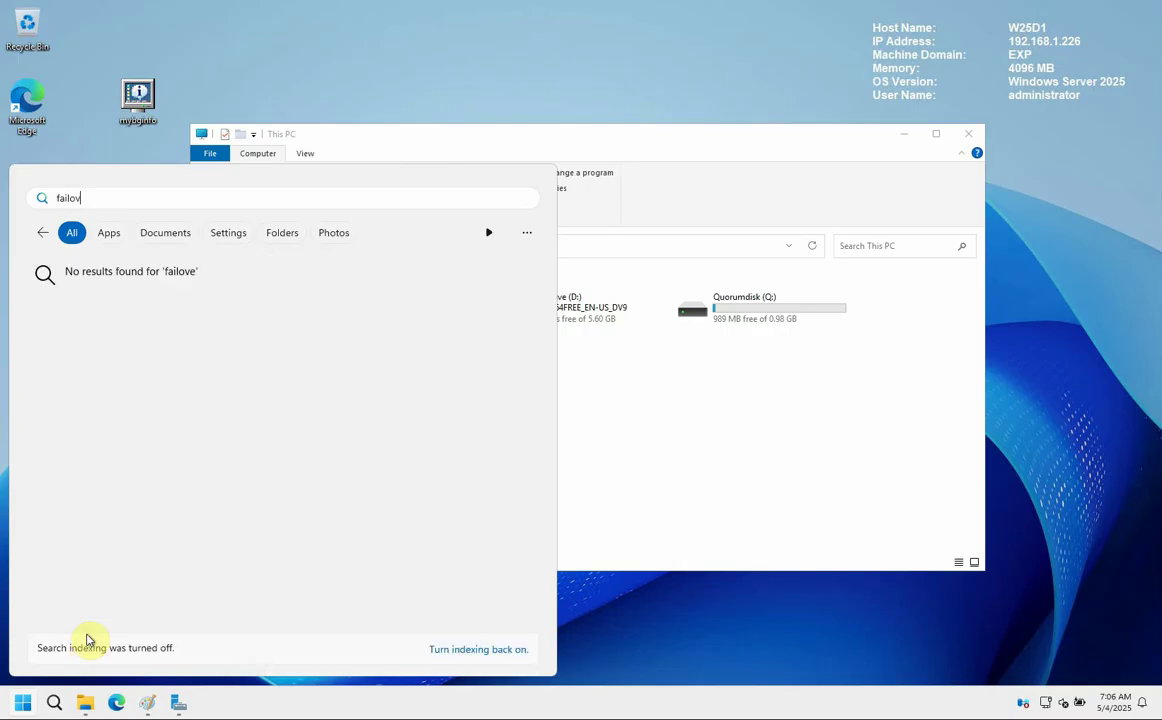
key("BackSpace")
key("BackSpace")
key("BackSpace")
key("BackSpace")
key("BackSpace")
key("BackSpace")
key("BackSpace")
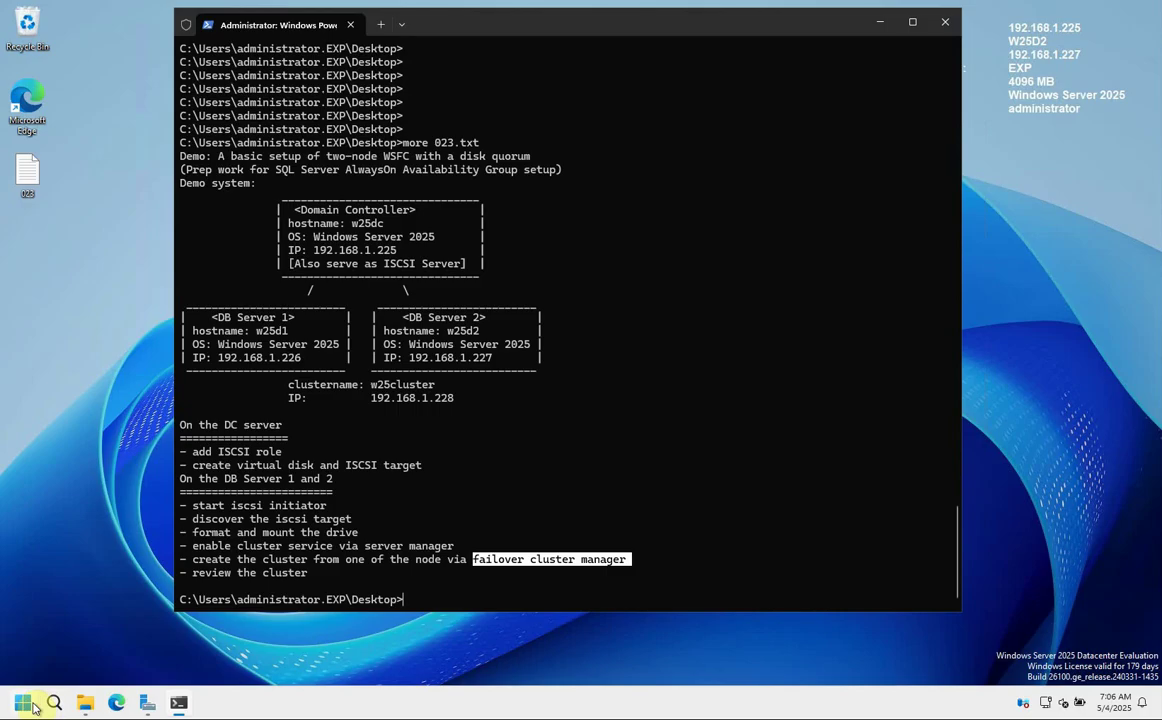
- Switch to W25D2 and search its apps for "fail" to look for Failover Cluster Manager
left_click(23, 704)
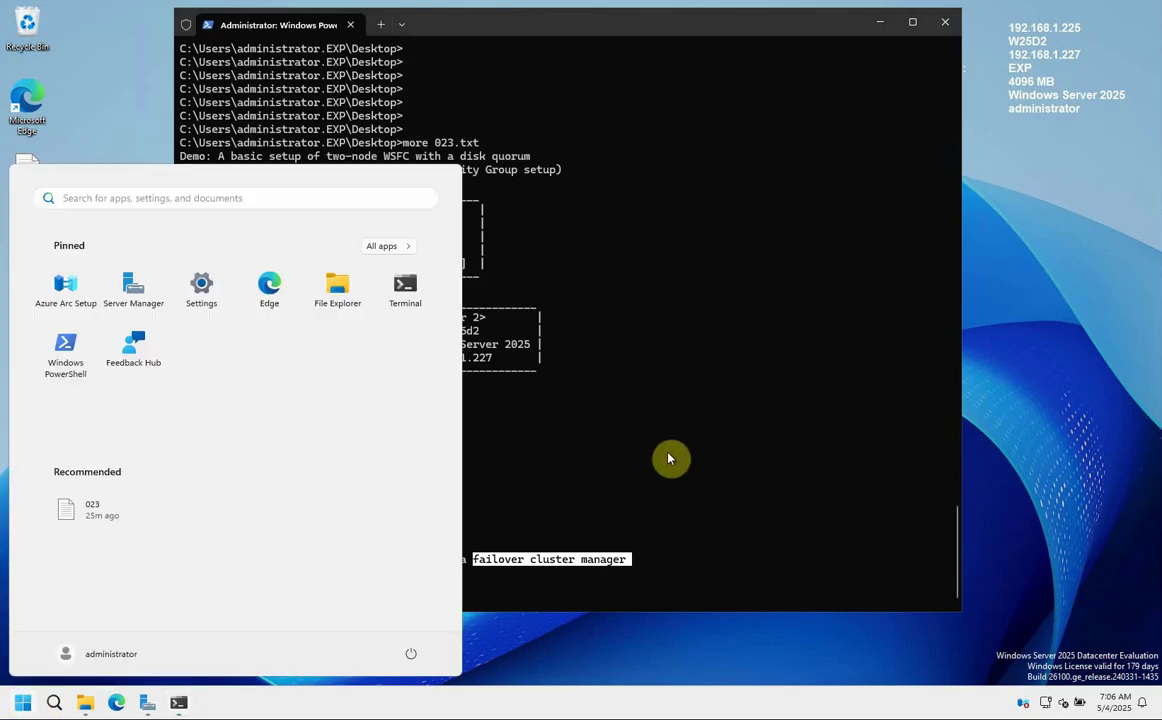
type("fa")
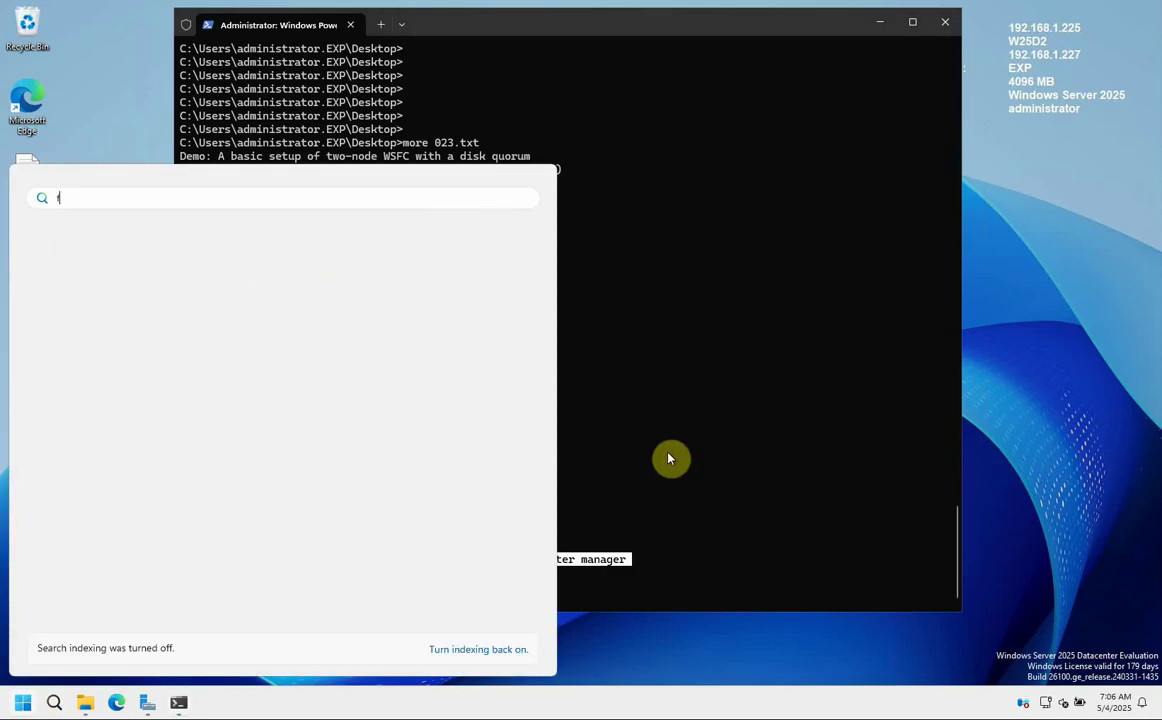
type("il")
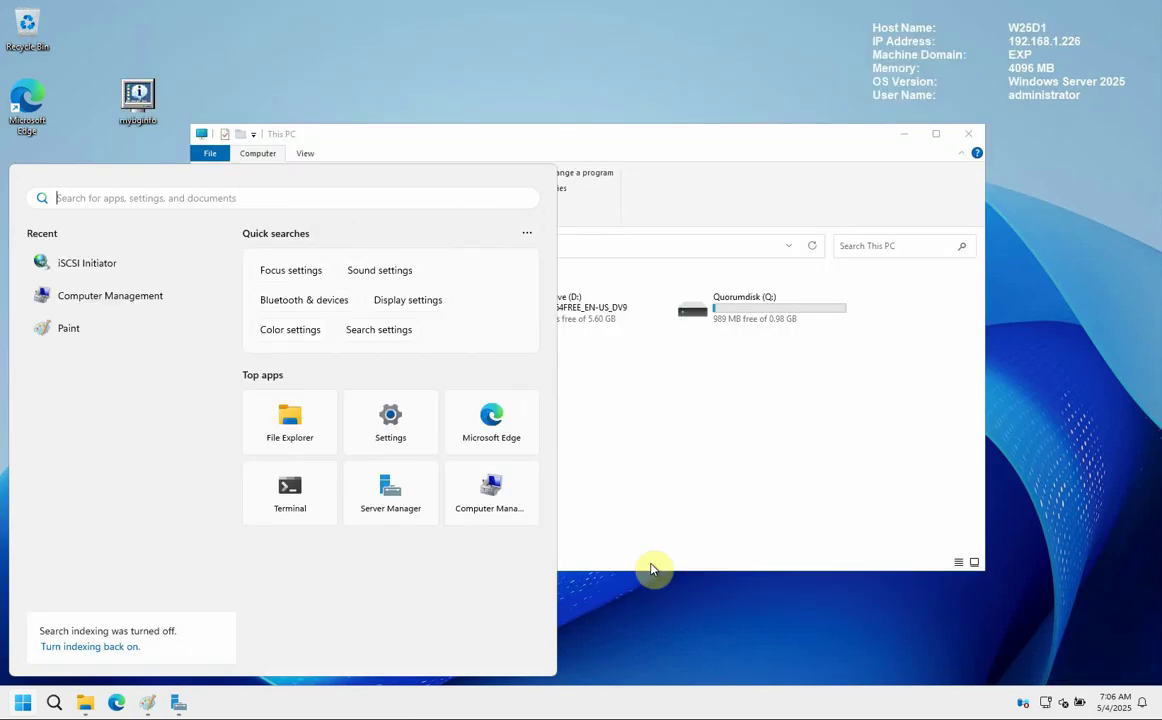
- In W25D1's Server Manager, check the Add Roles and Features Wizard's feature list for Failover Clustering, then cancel the wizard and minimise Server Manager
left_click(660, 624)
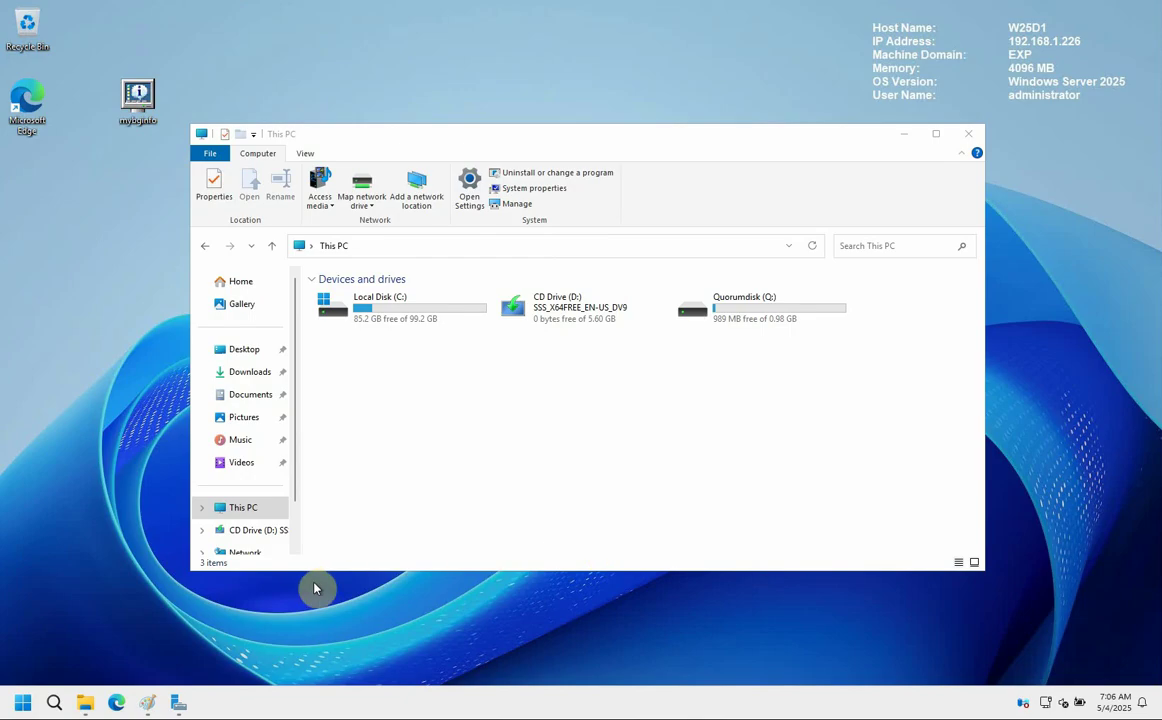
mouse_move(178, 704)
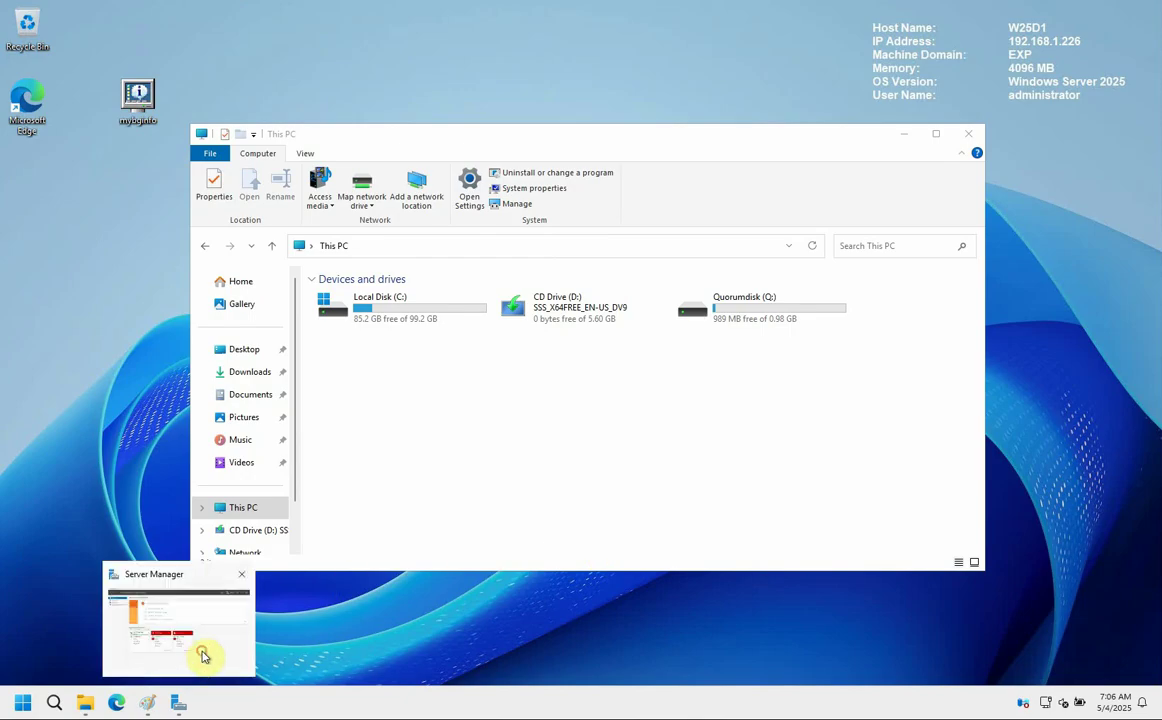
left_click(168, 645)
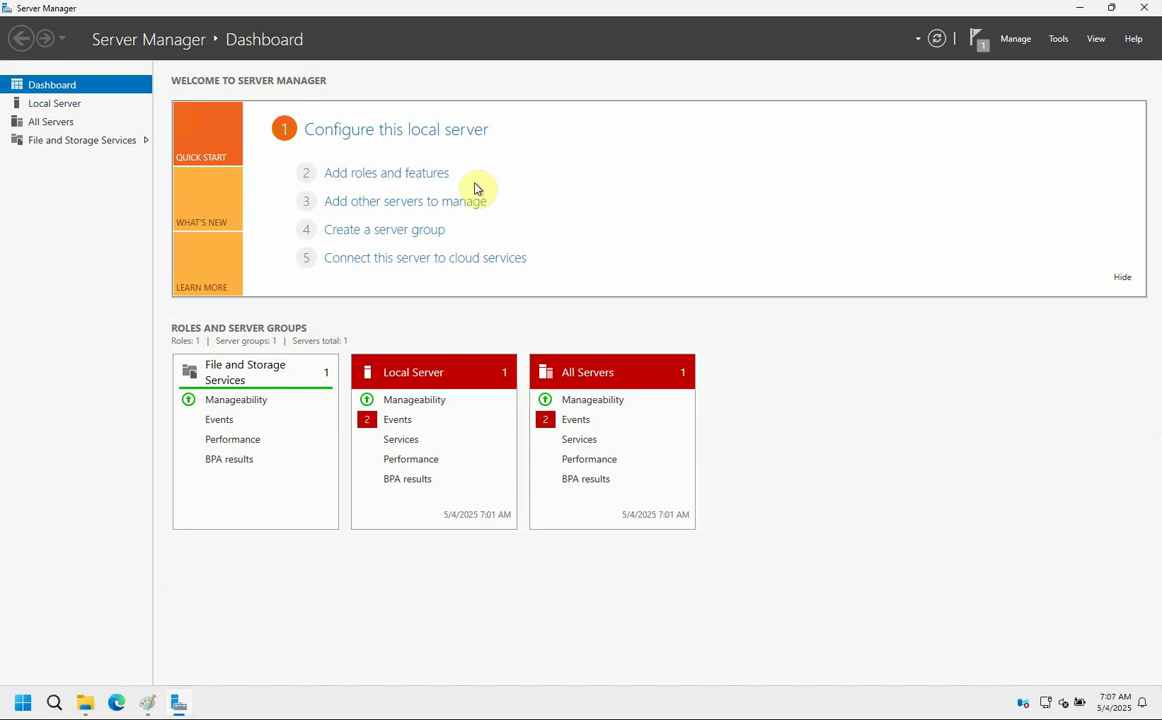
left_click(414, 176)
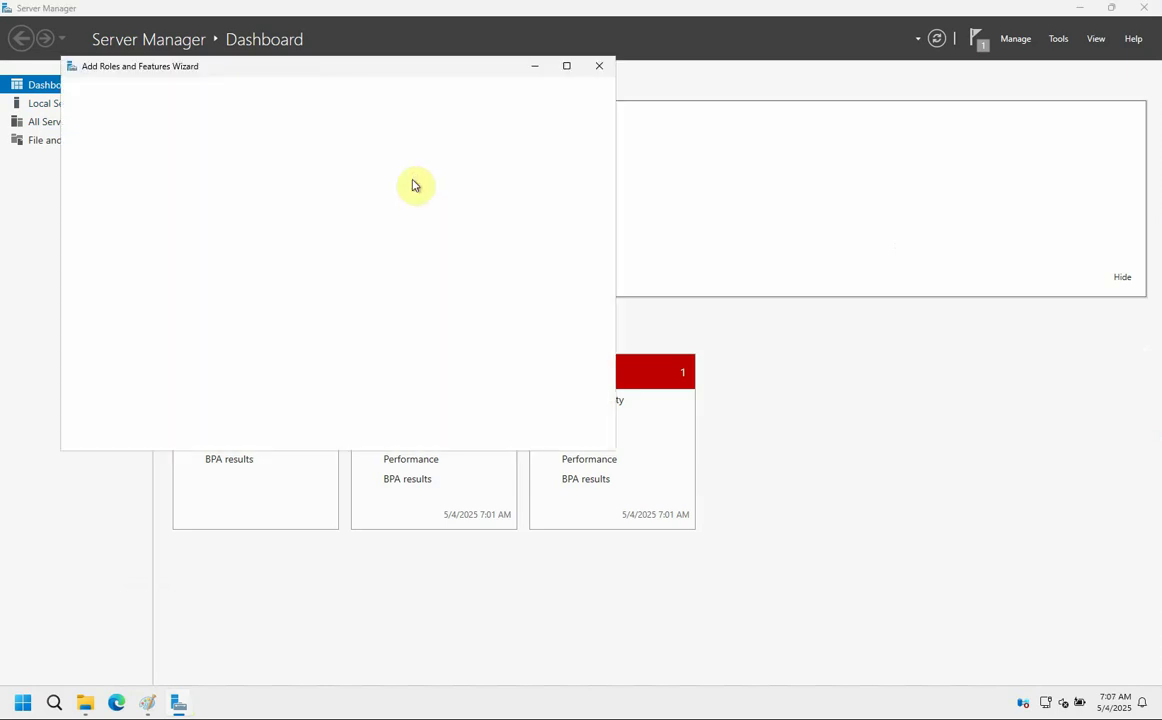
left_click(440, 436)
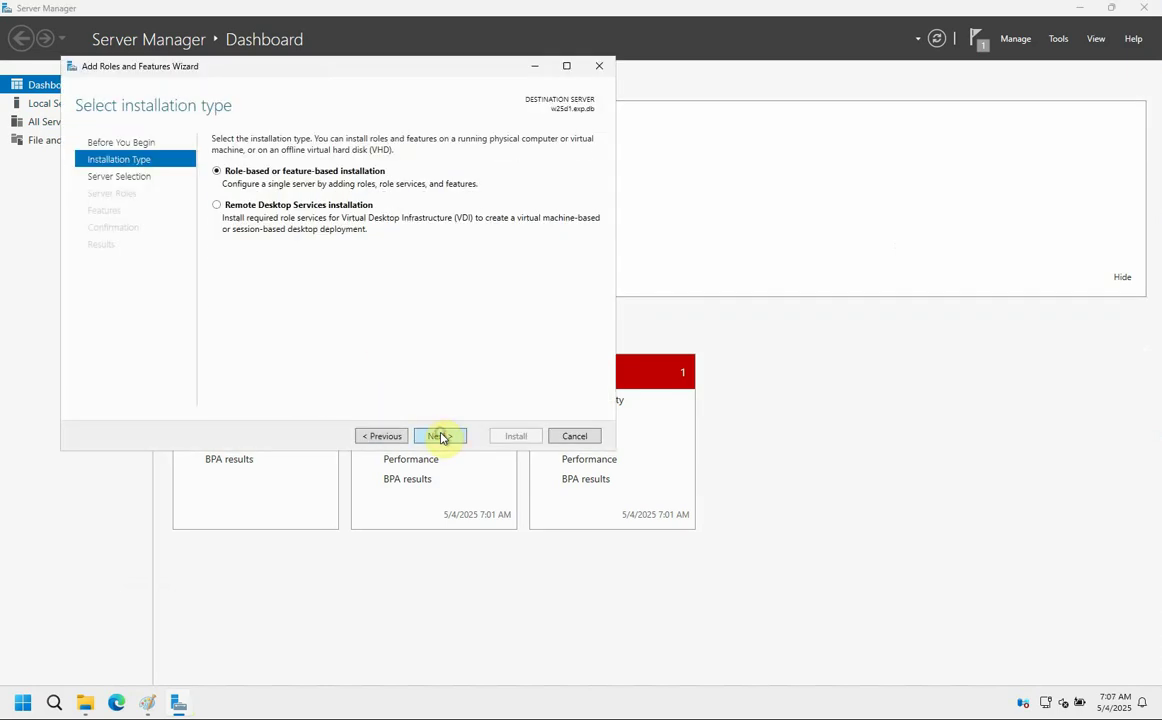
left_click(443, 440)
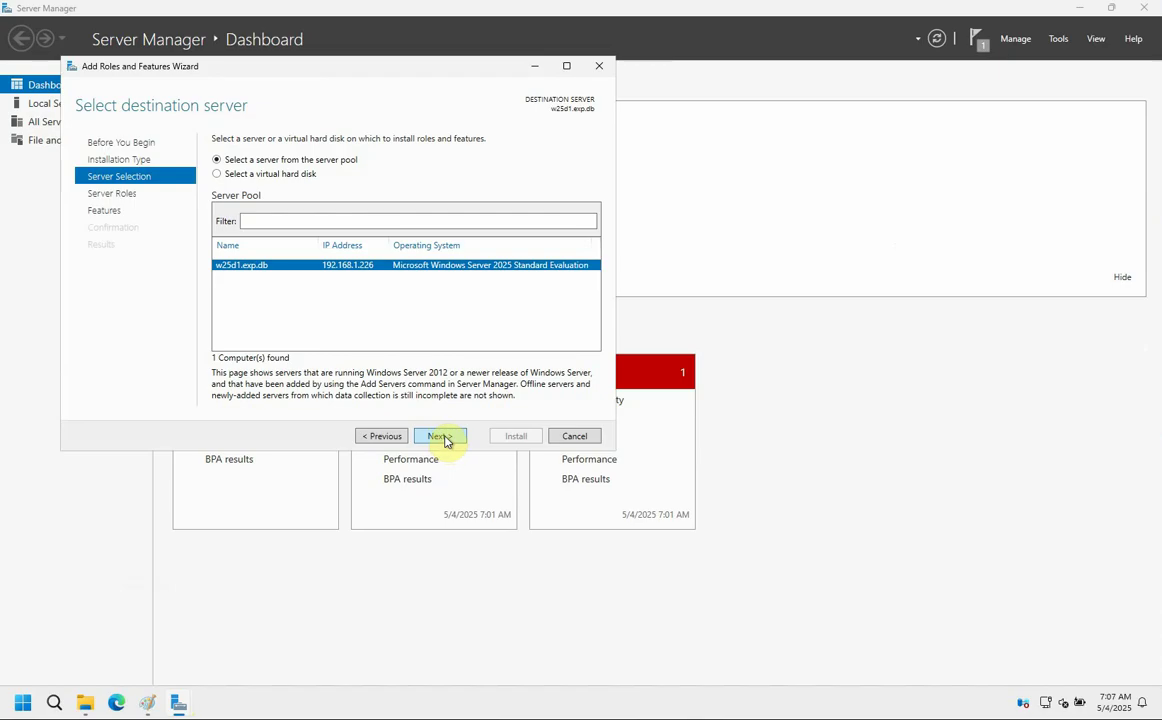
left_click(443, 437)
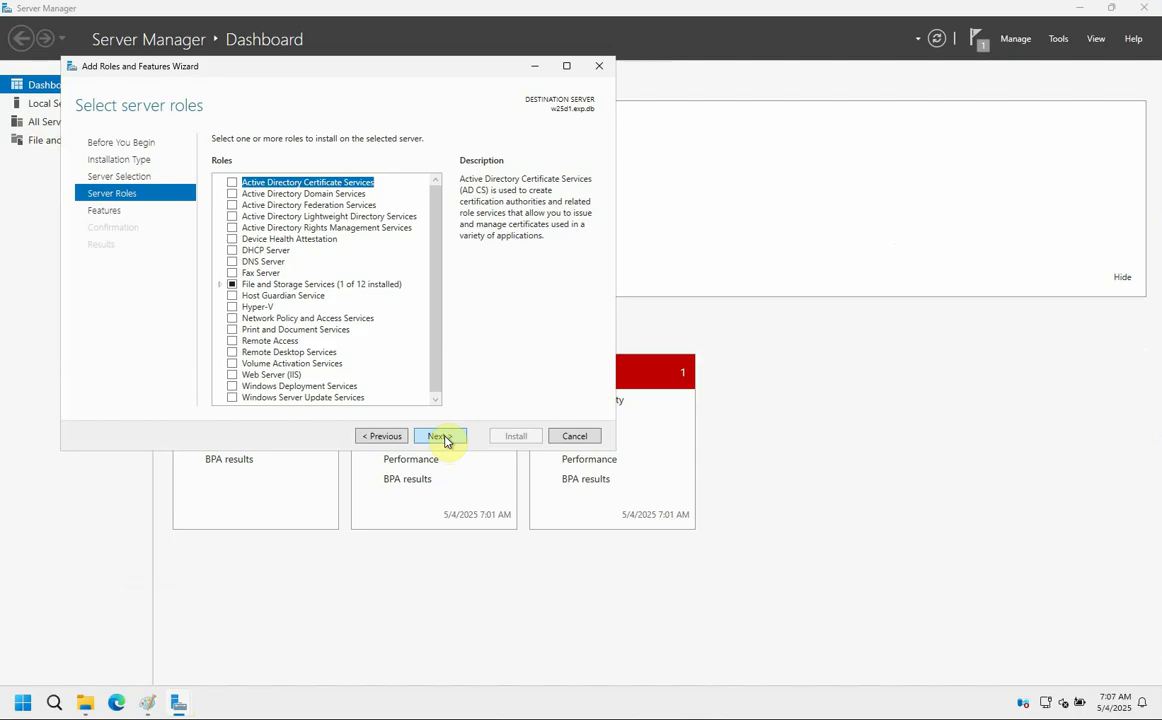
left_click(443, 437)
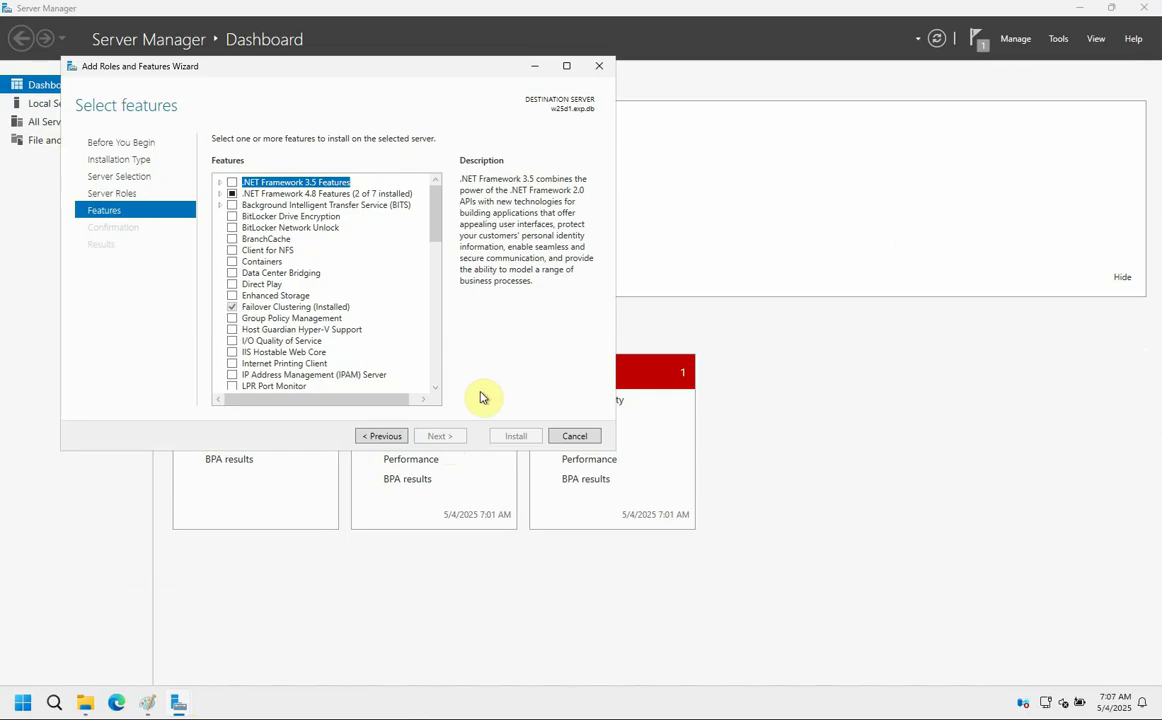
left_click(575, 436)
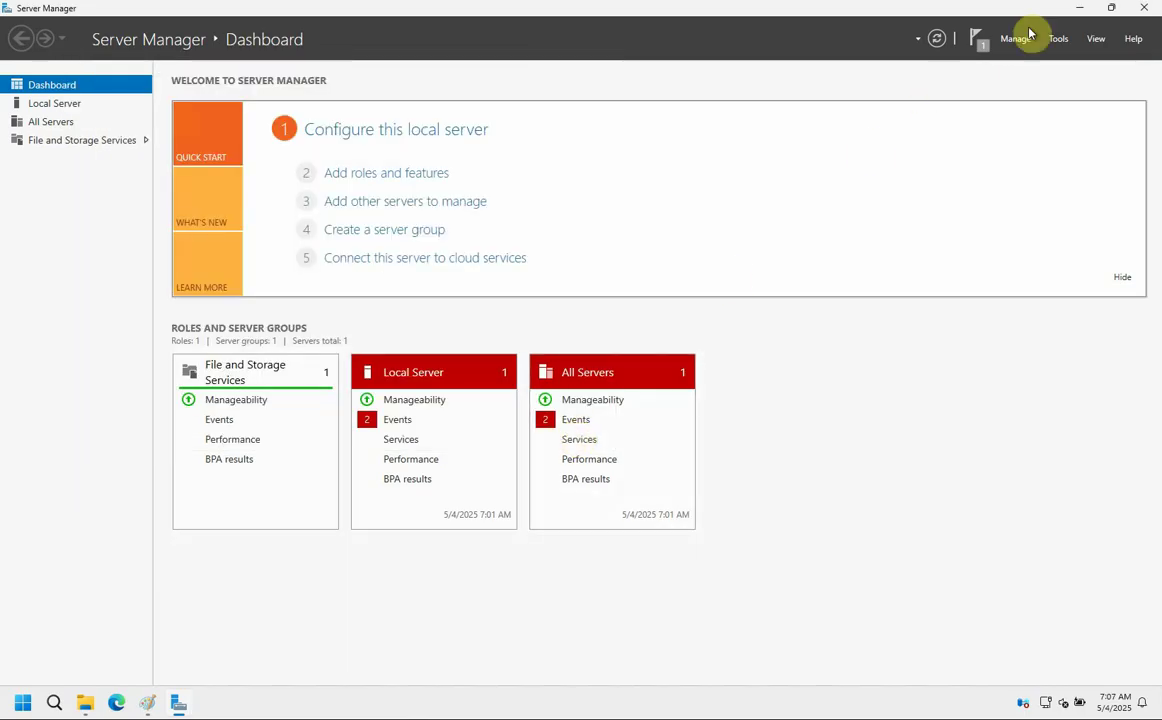
left_click(1080, 8)
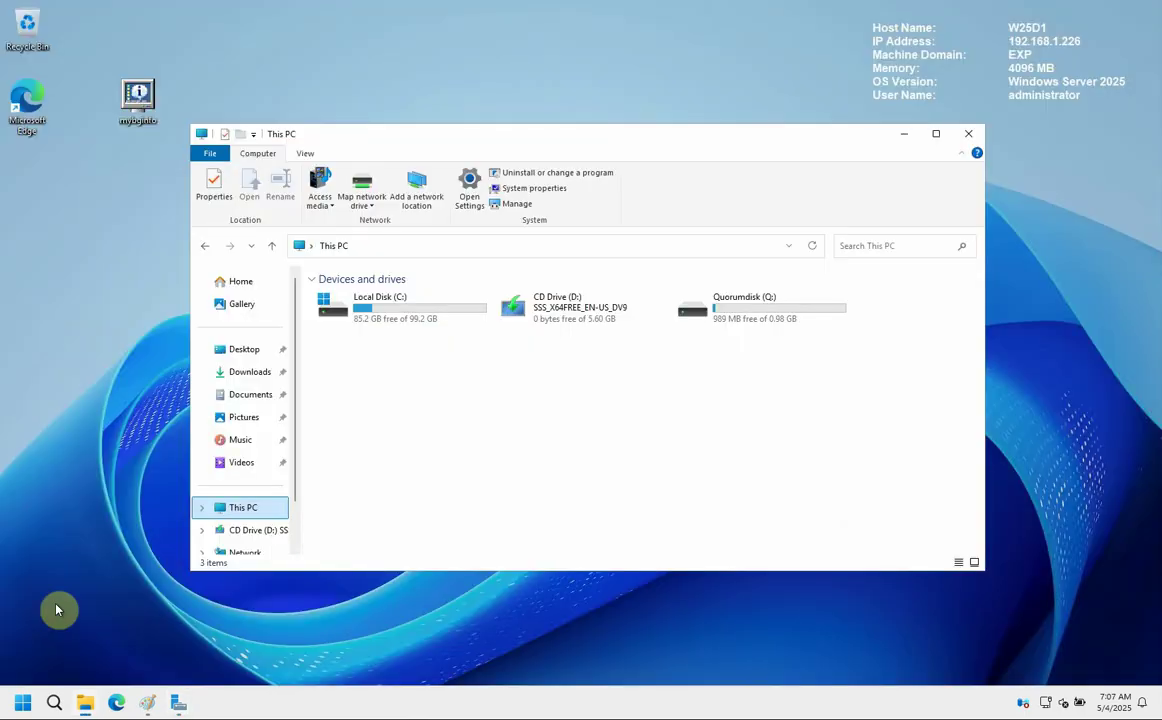
- Search W25D1's apps for "failover cluster manager" and dismiss the search
left_click(22, 703)
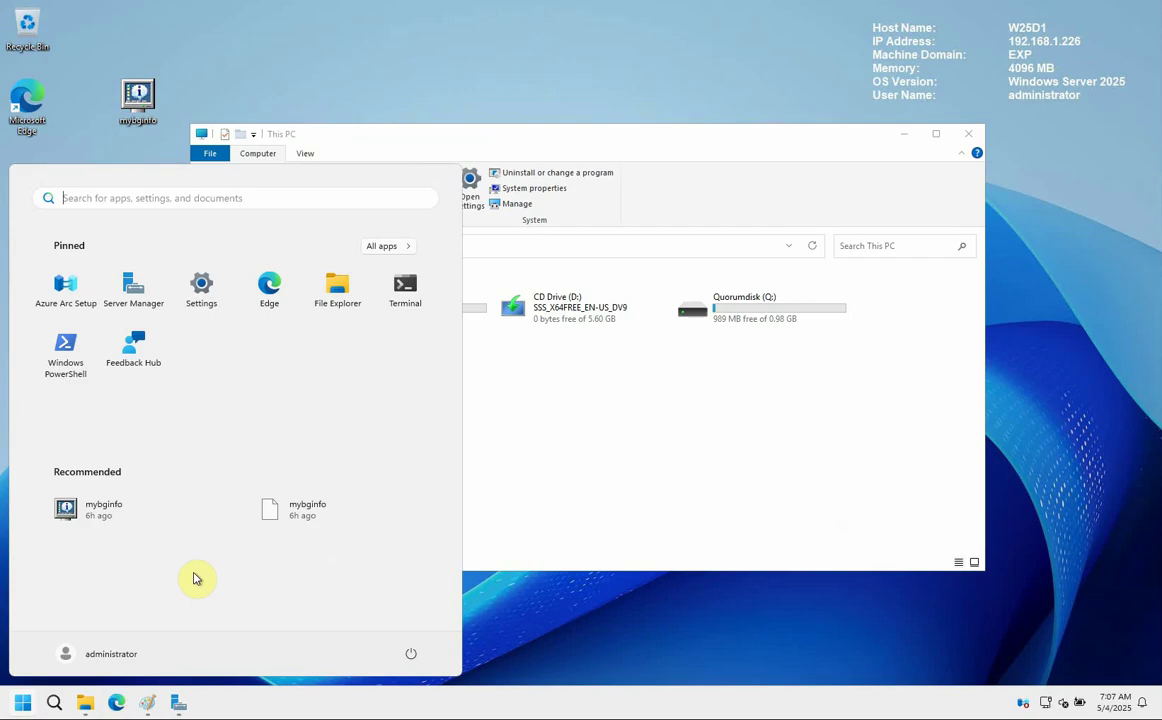
type("f")
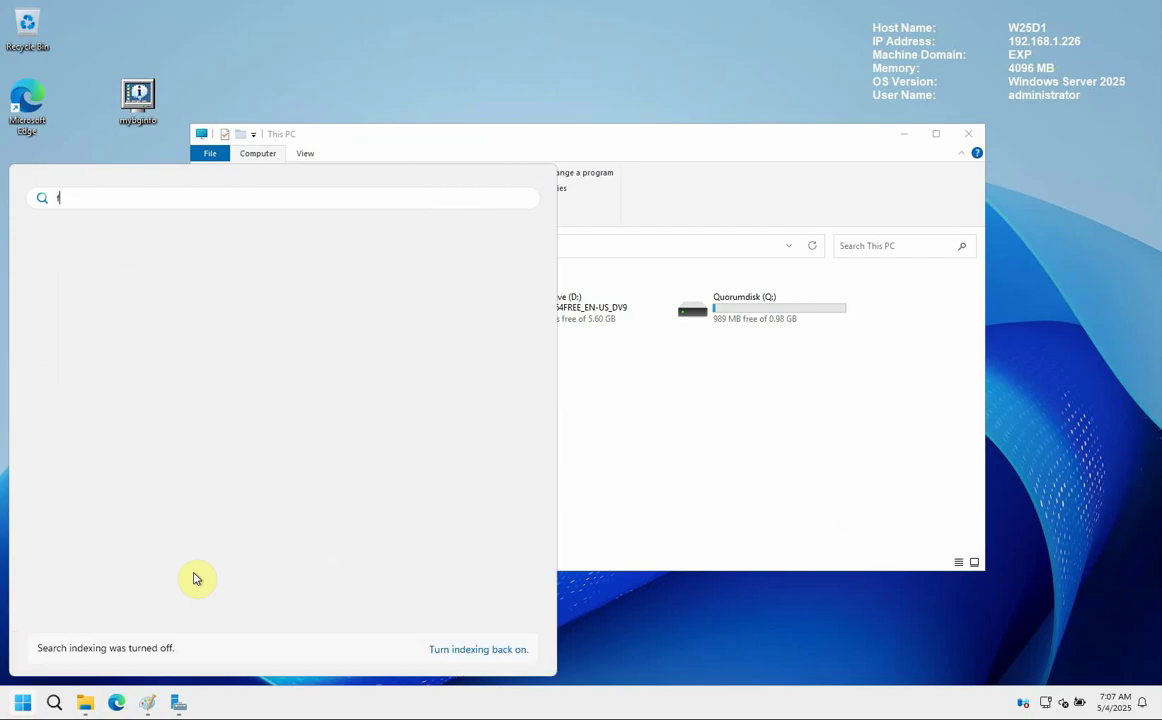
type("ailo")
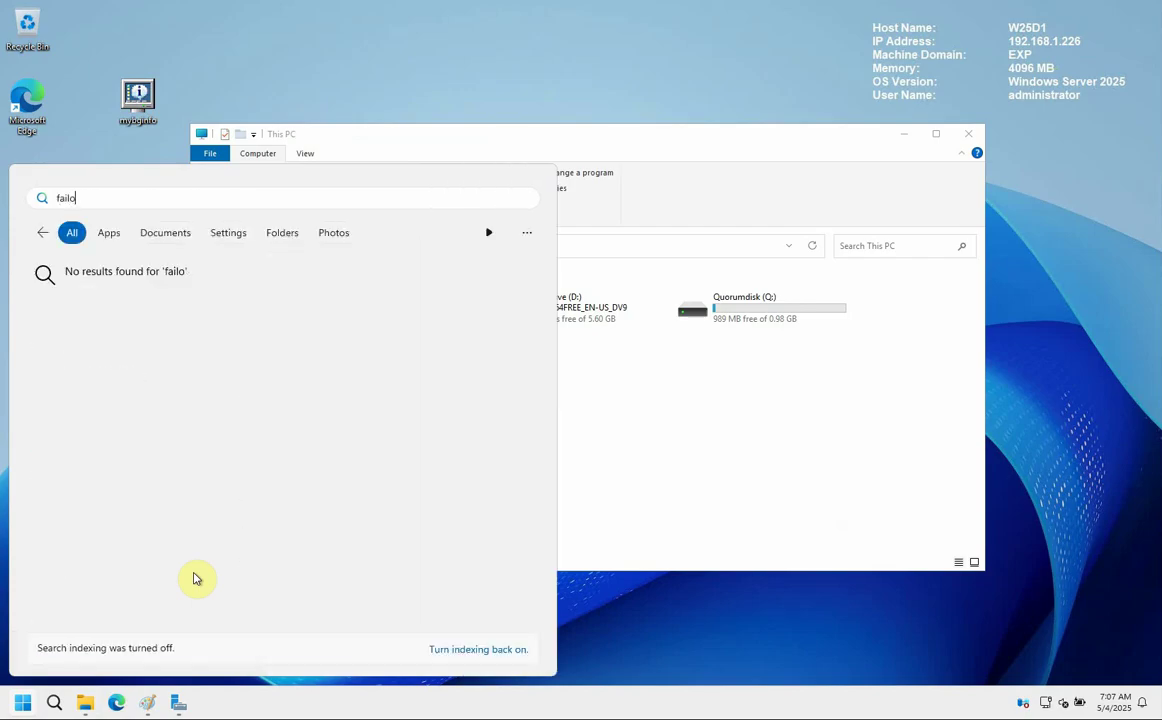
type("ver cluster")
type("manager")
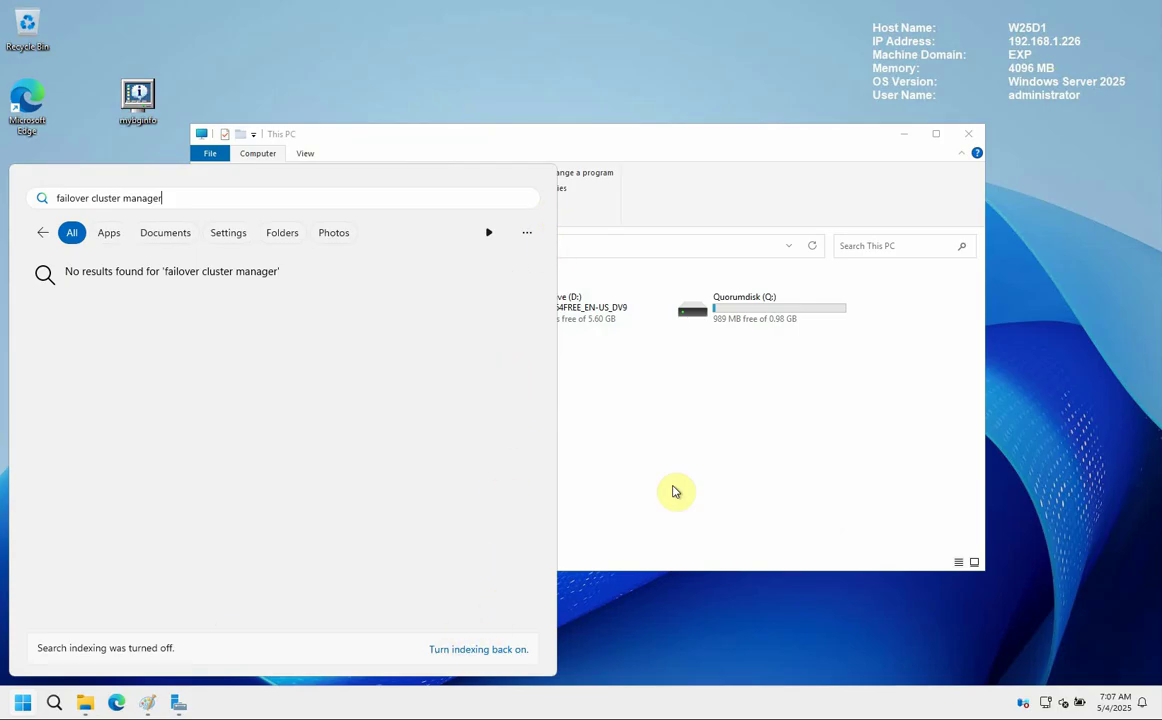
left_click(655, 495)
- Search W25D1's apps again, this time for "failover", and close the search
left_click(54, 703)
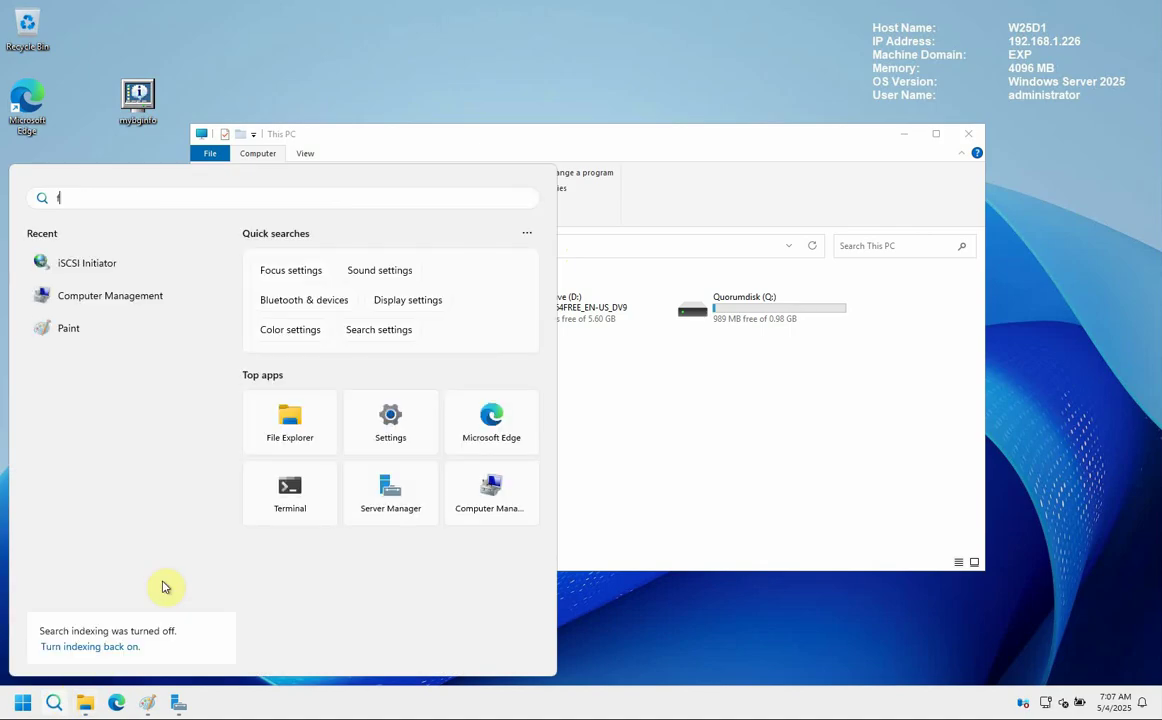
type("file explorer")
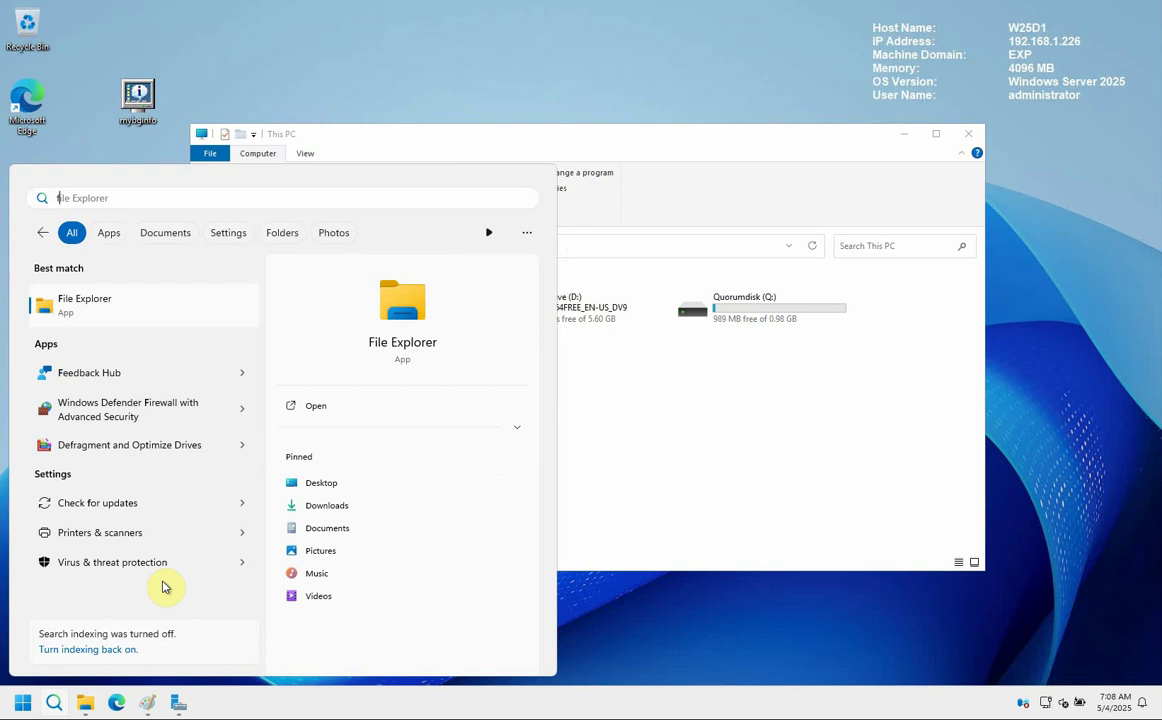
type("ai")
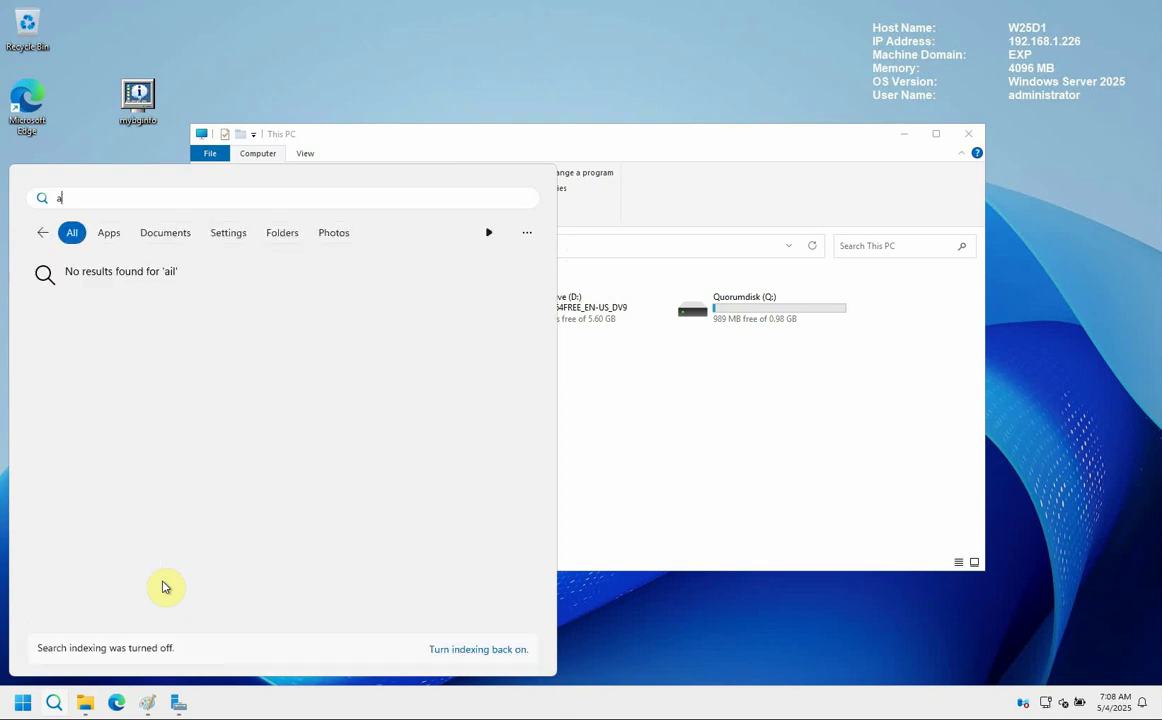
key("BackSpace")
type("fai")
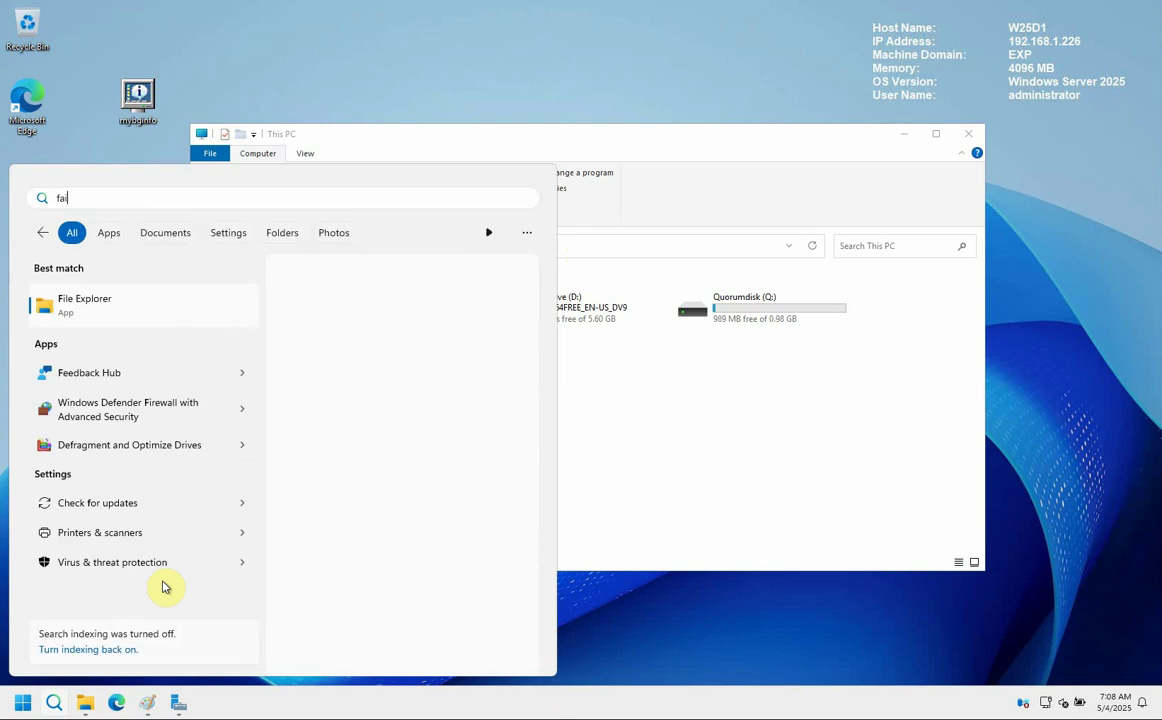
type("lo")
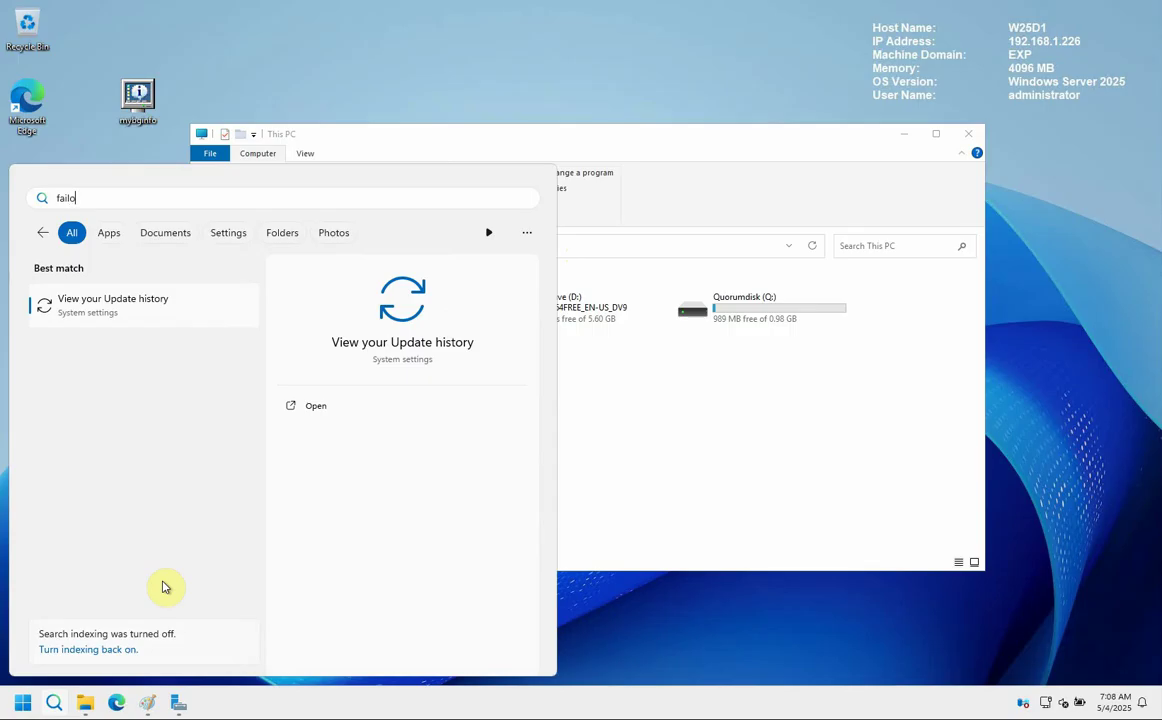
type("ver")
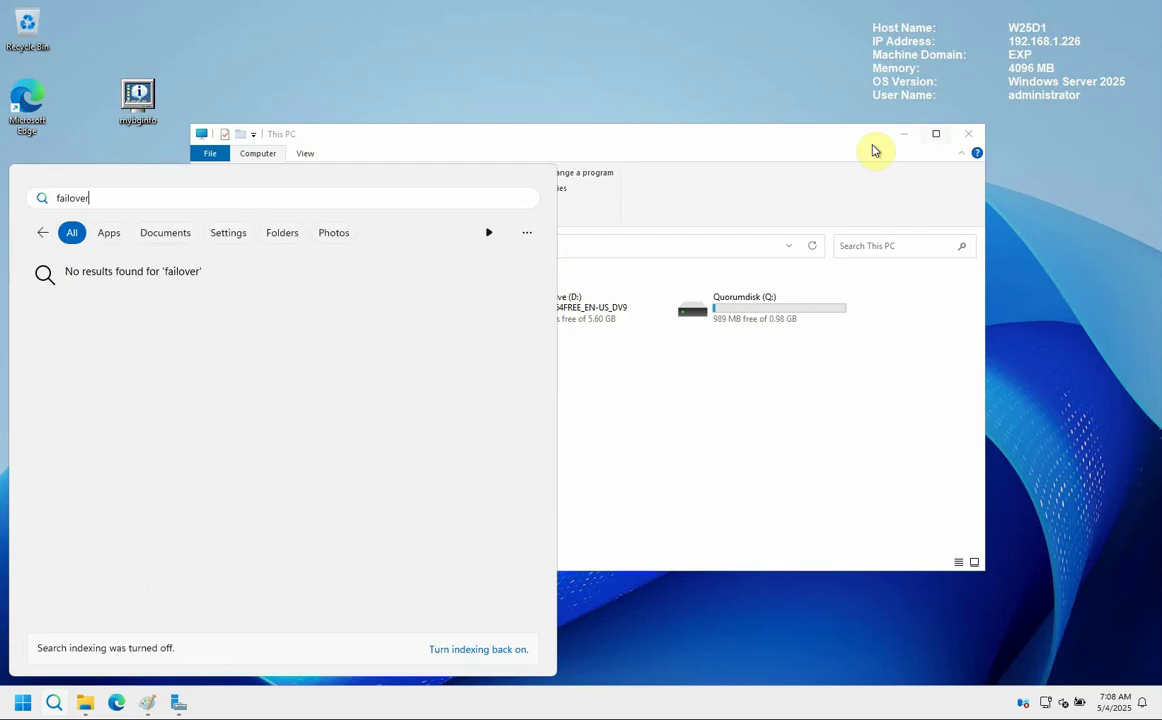
left_click(815, 205)
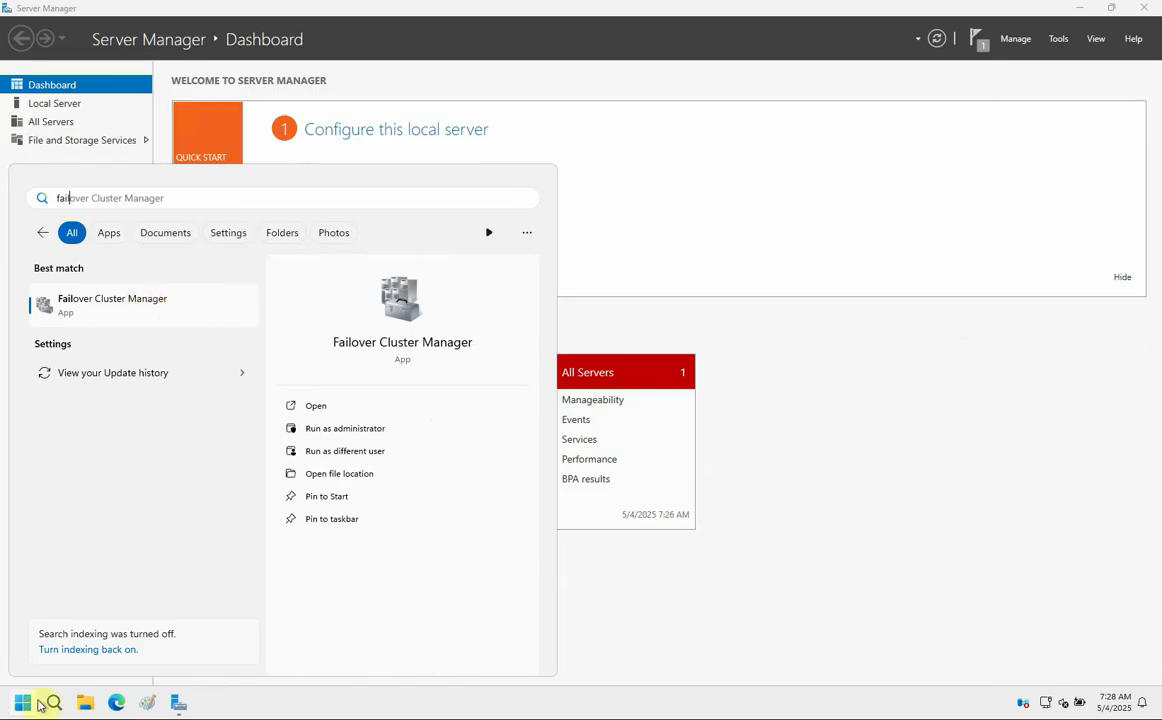
- Open Failover Cluster Manager from Server Manager's administrative tools and minimise Server Manager
left_click(870, 266)
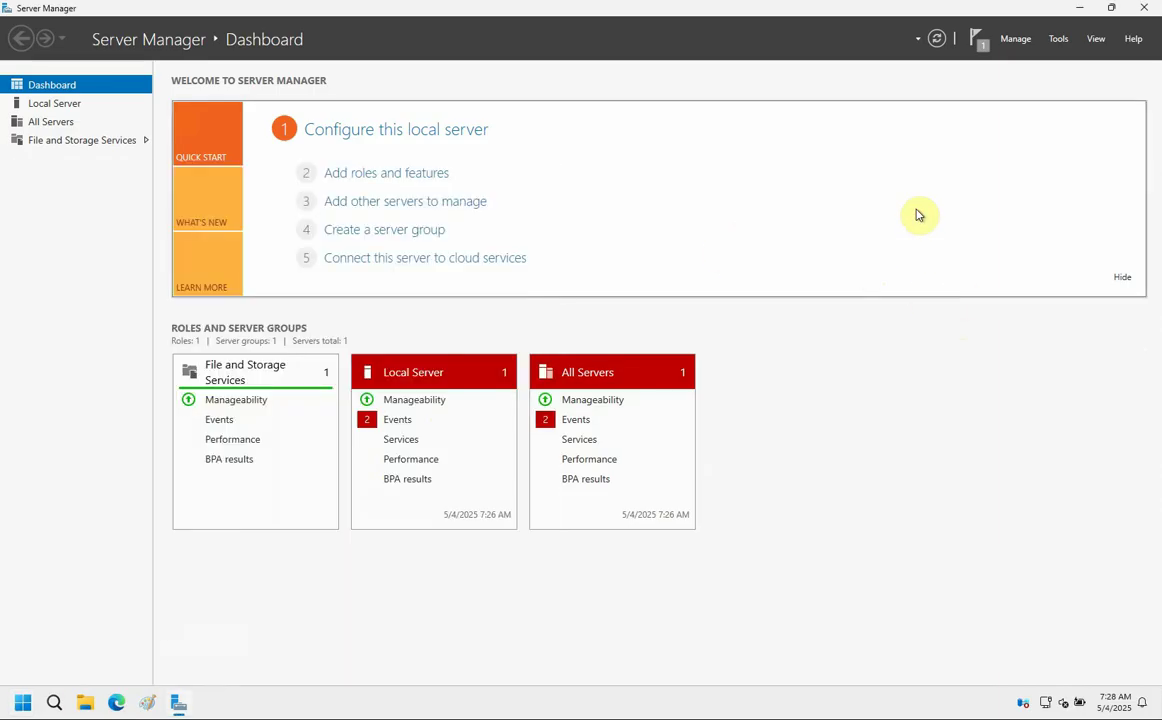
left_click(1056, 42)
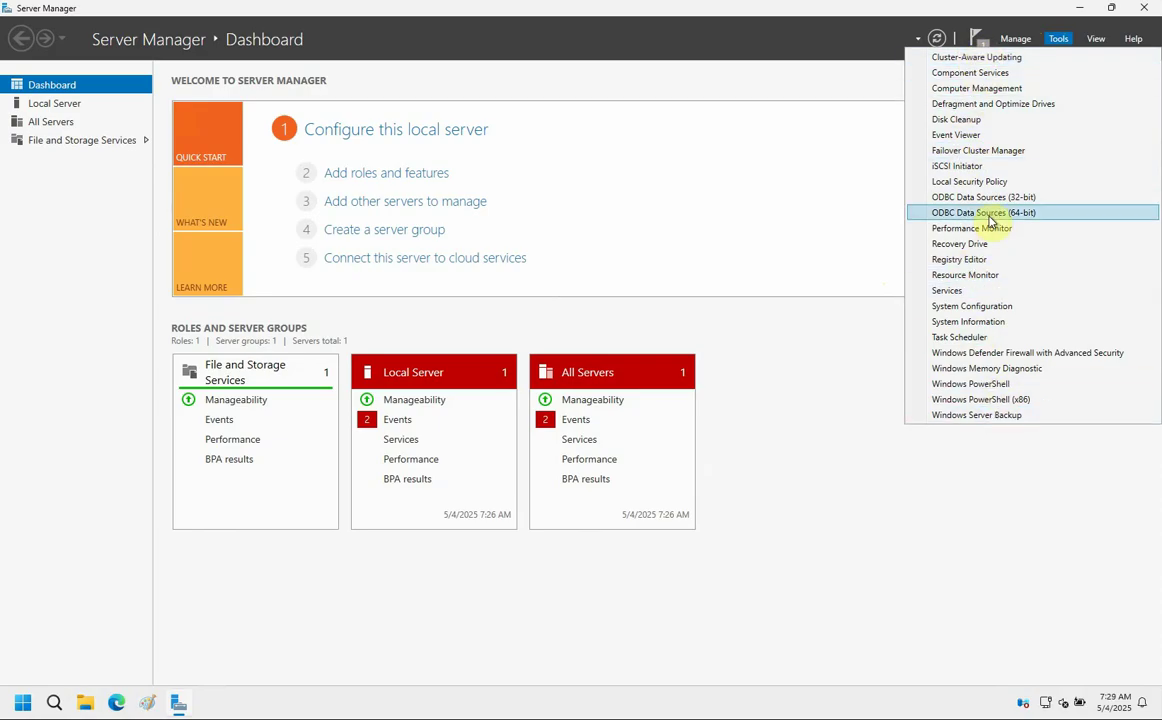
left_click(982, 153)
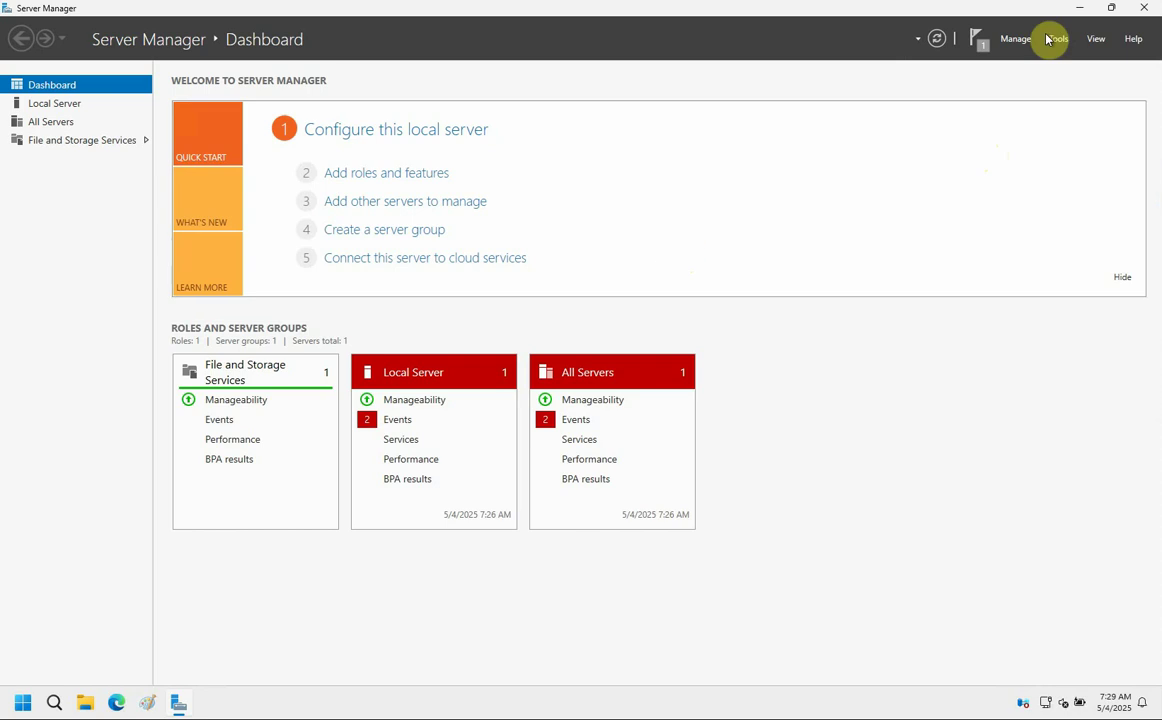
left_click(1079, 8)
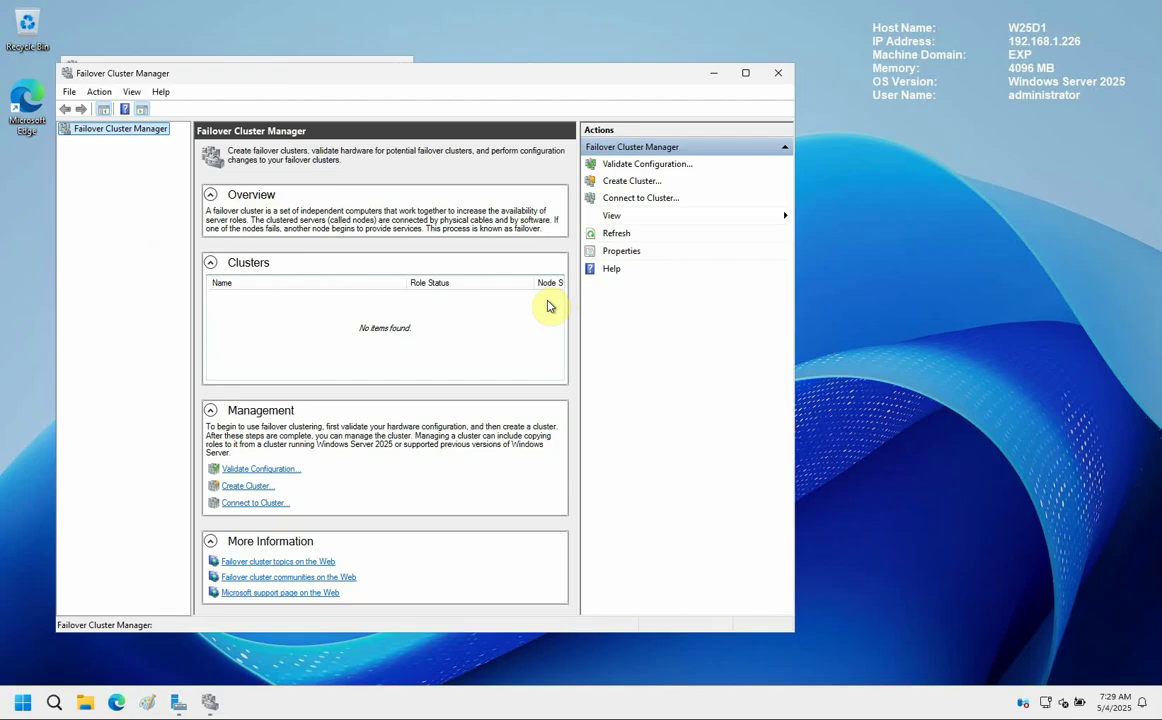
- Start the Create Cluster Wizard, add W25D1 and W25D2 from exp.db as the cluster's servers, and continue to the validation choice
left_click(637, 184)
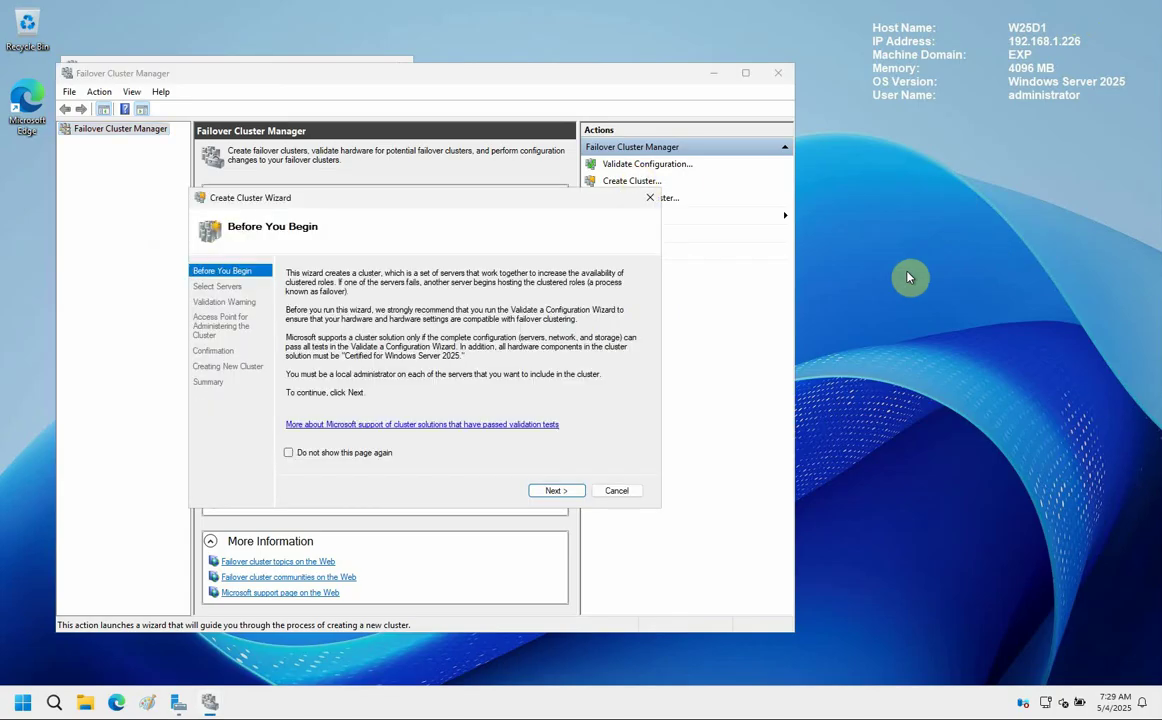
left_click(561, 493)
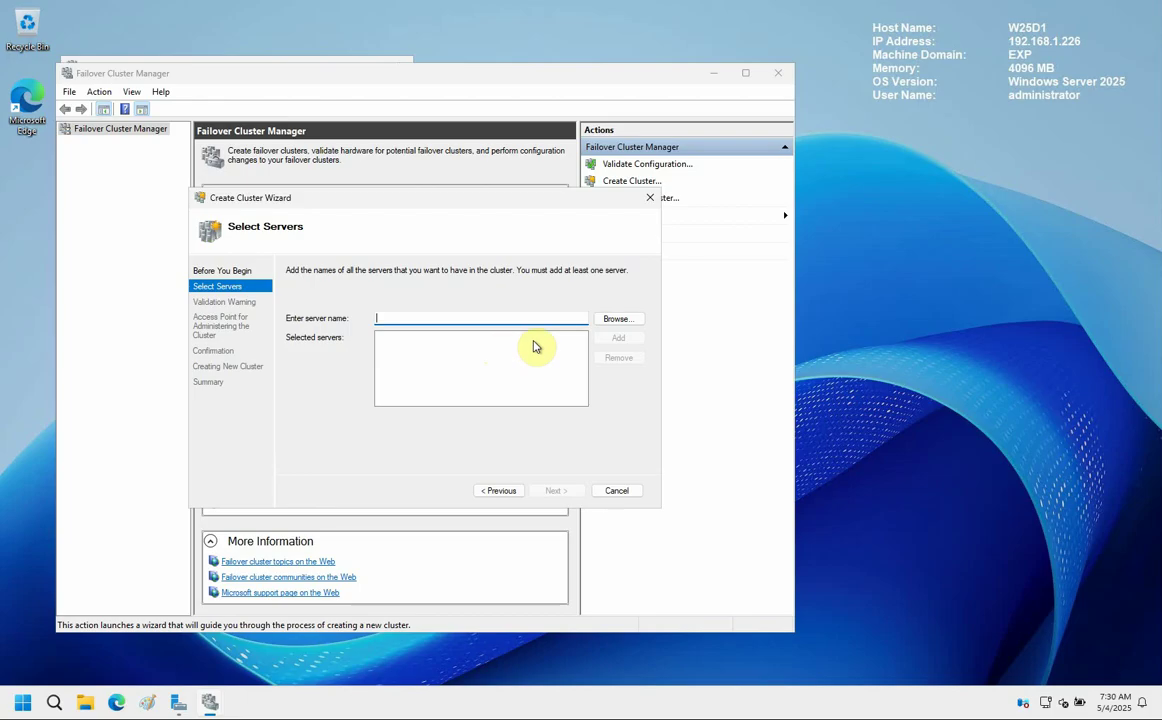
left_click(610, 320)
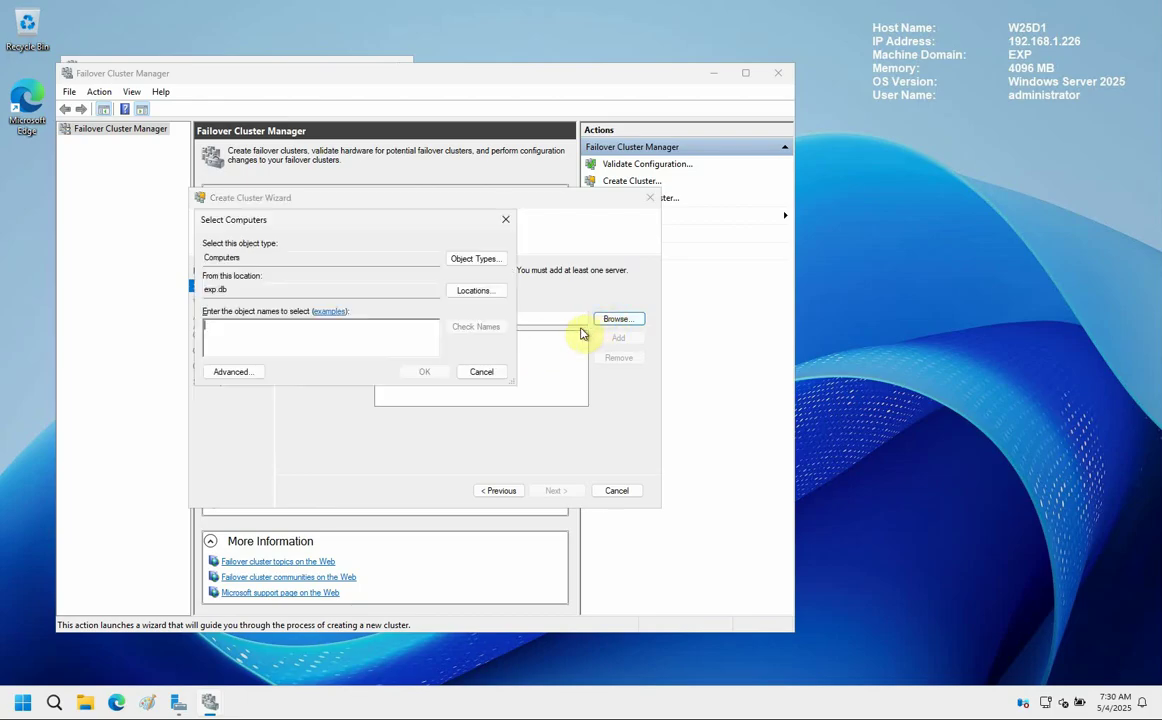
type("w25")
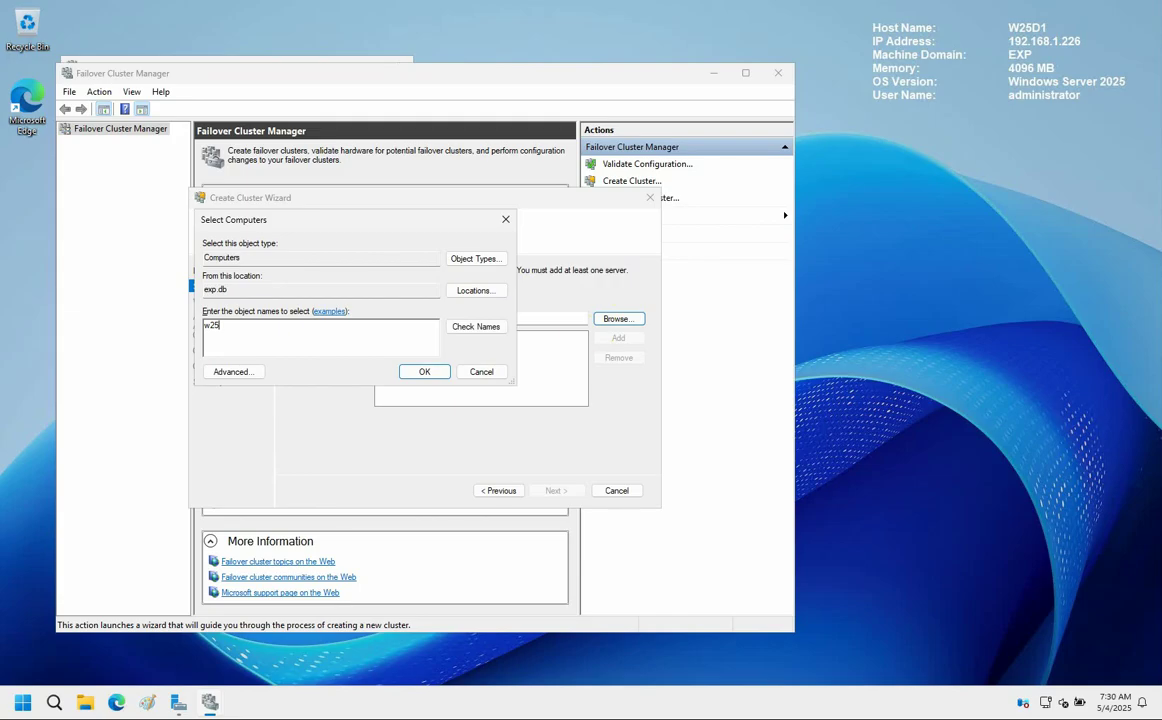
type("d")
left_click(497, 329)
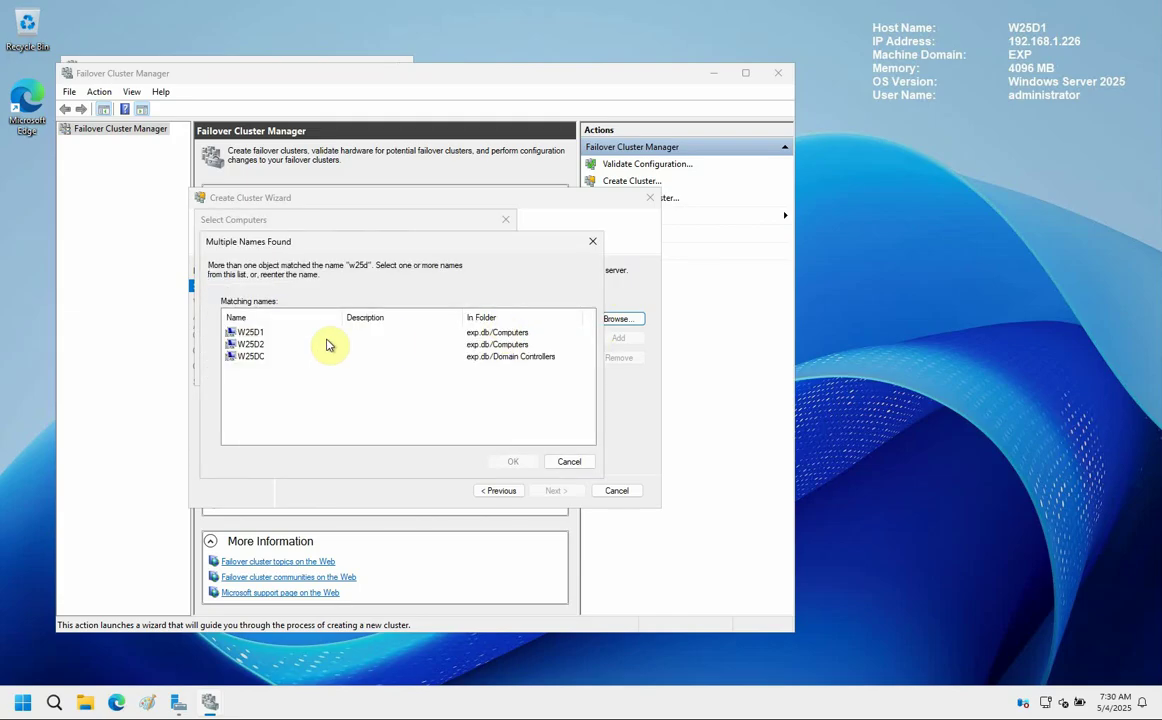
left_click(251, 335)
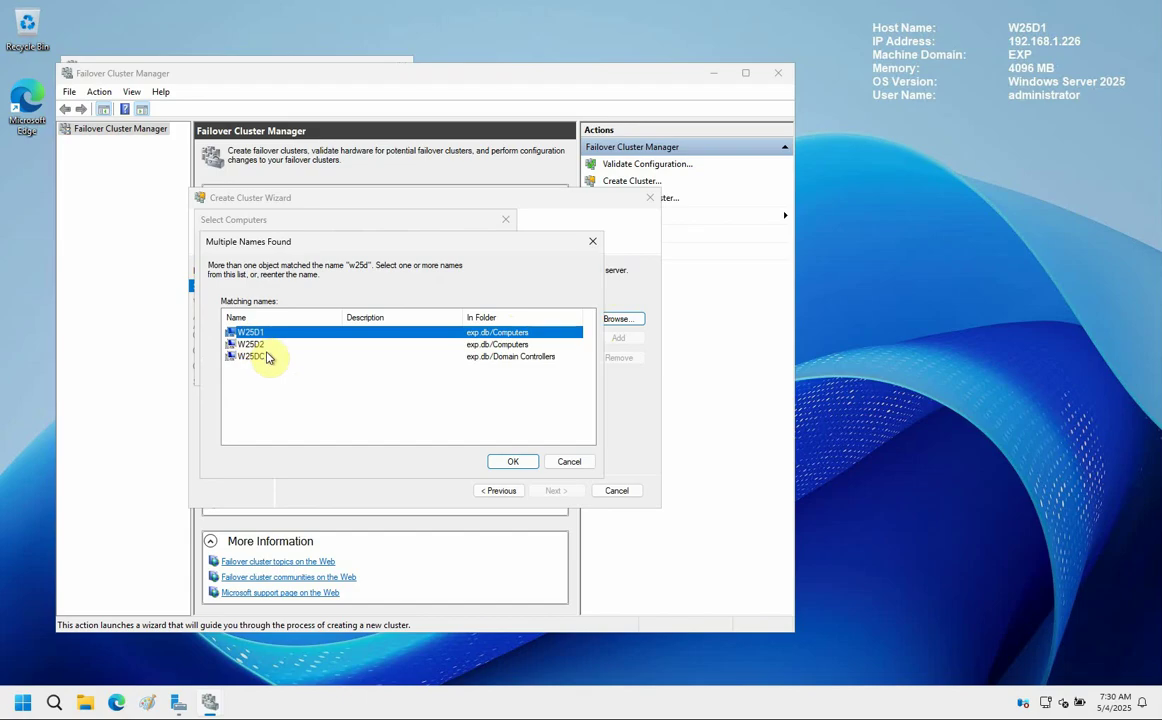
left_click(261, 348, "ctrl")
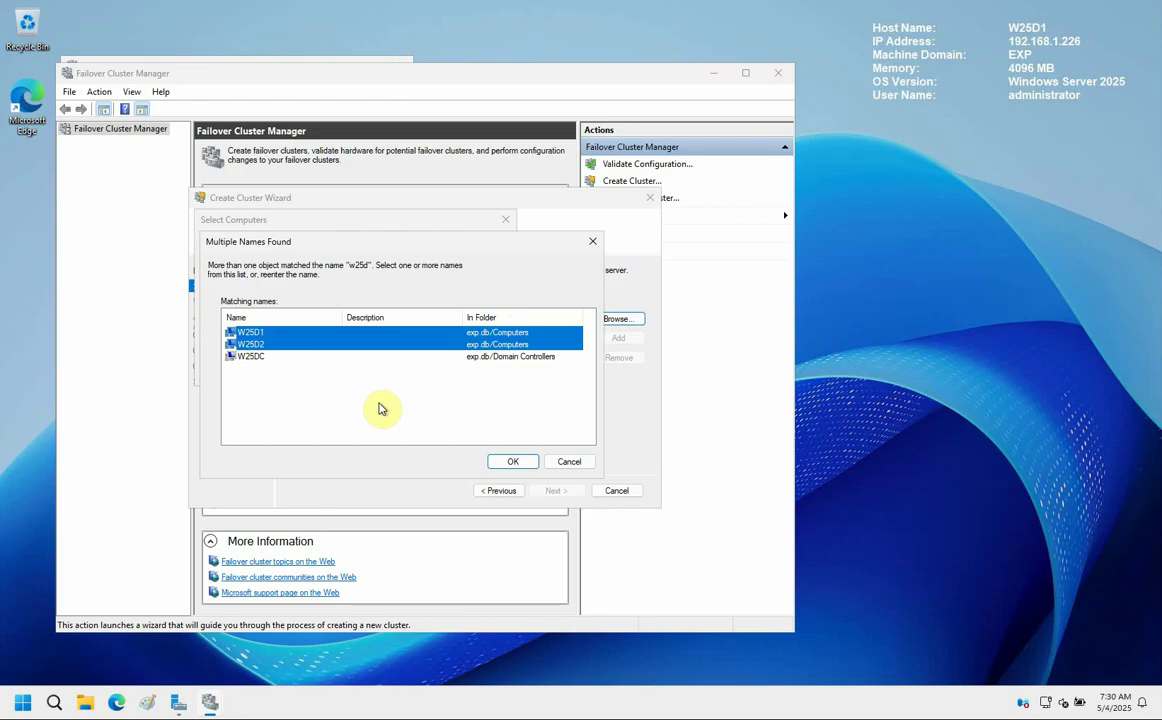
left_click(515, 462)
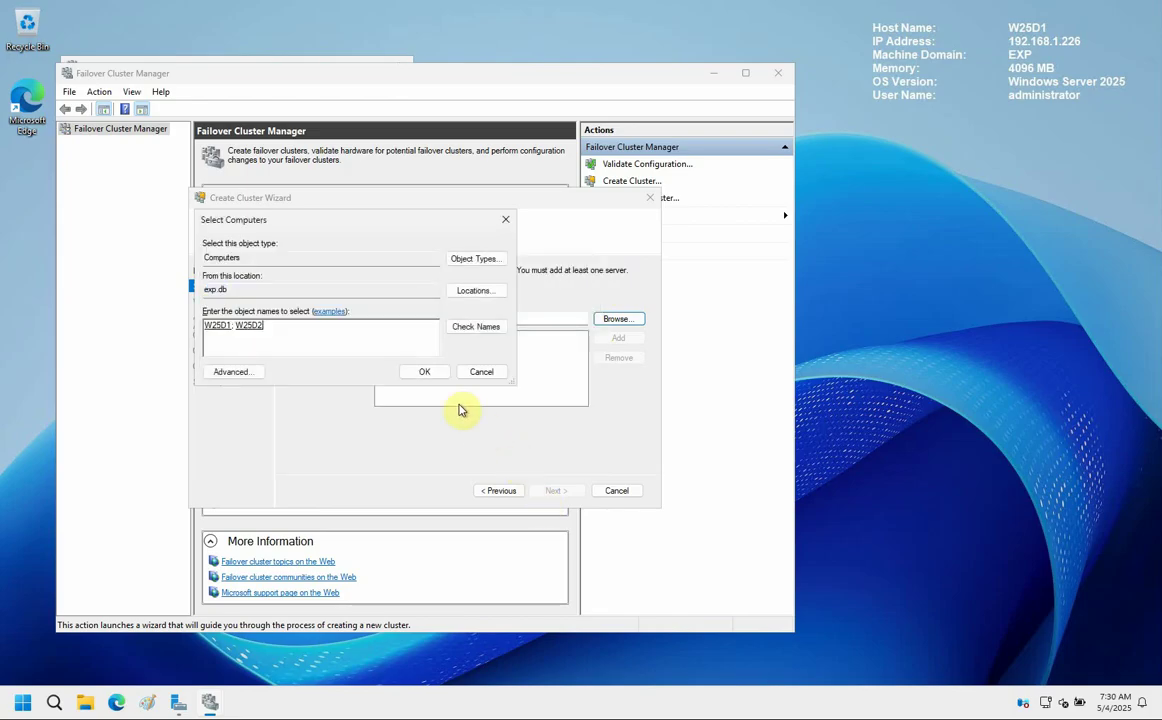
left_click(425, 373)
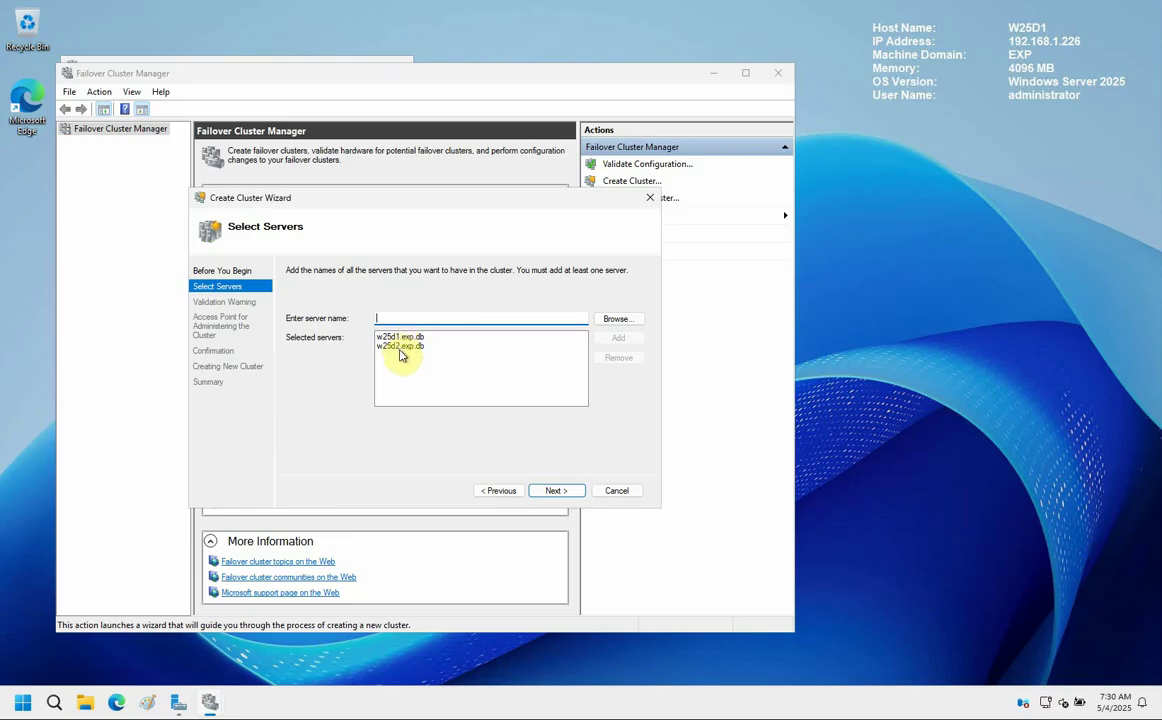
left_click(552, 491)
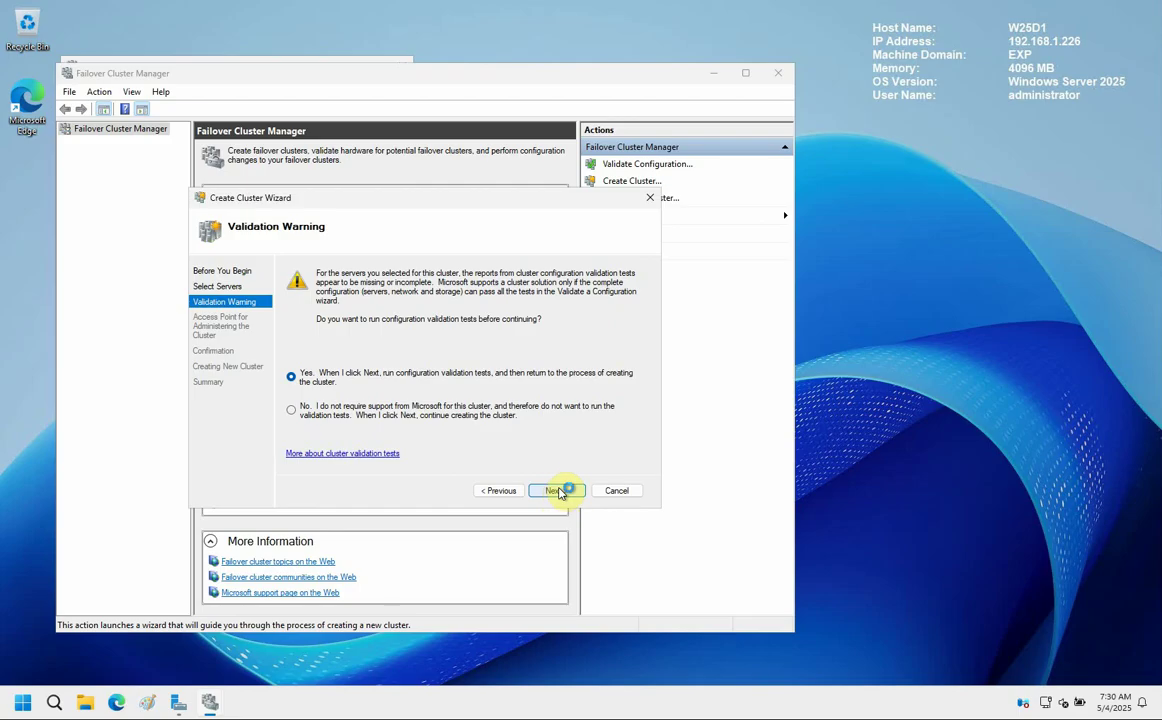
- Agree to validate the configuration and run all recommended tests on w25d1.exp.db and w25d2.exp.db
left_click(558, 491)
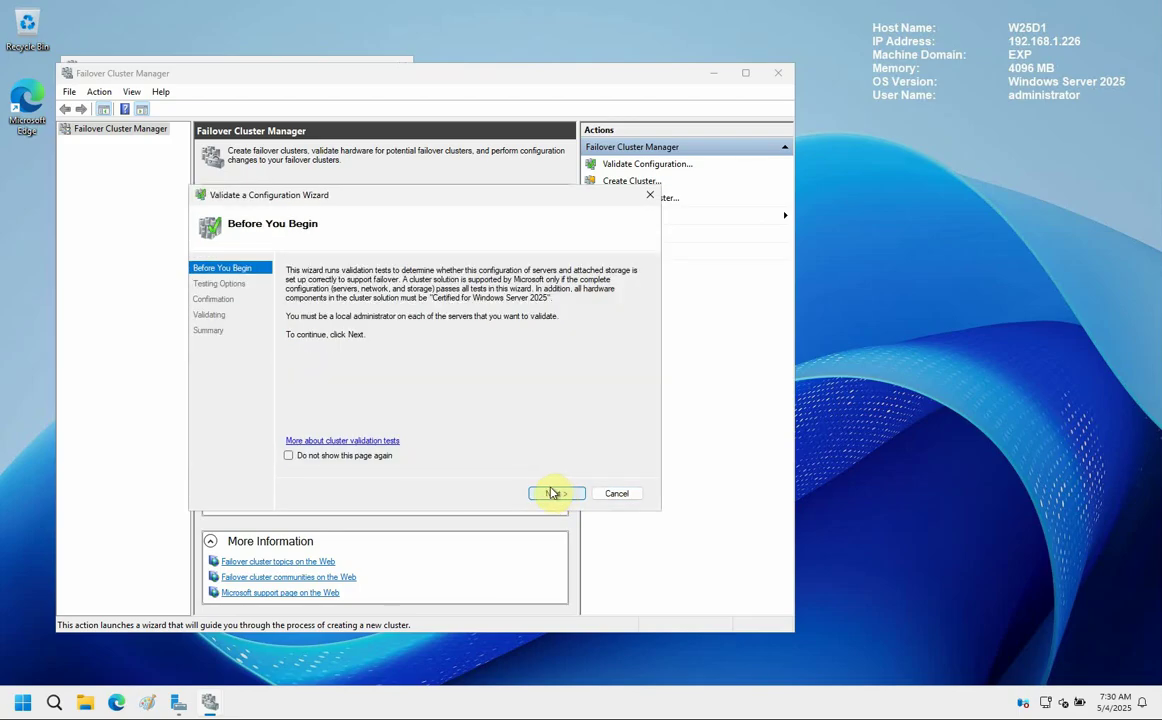
left_click(560, 496)
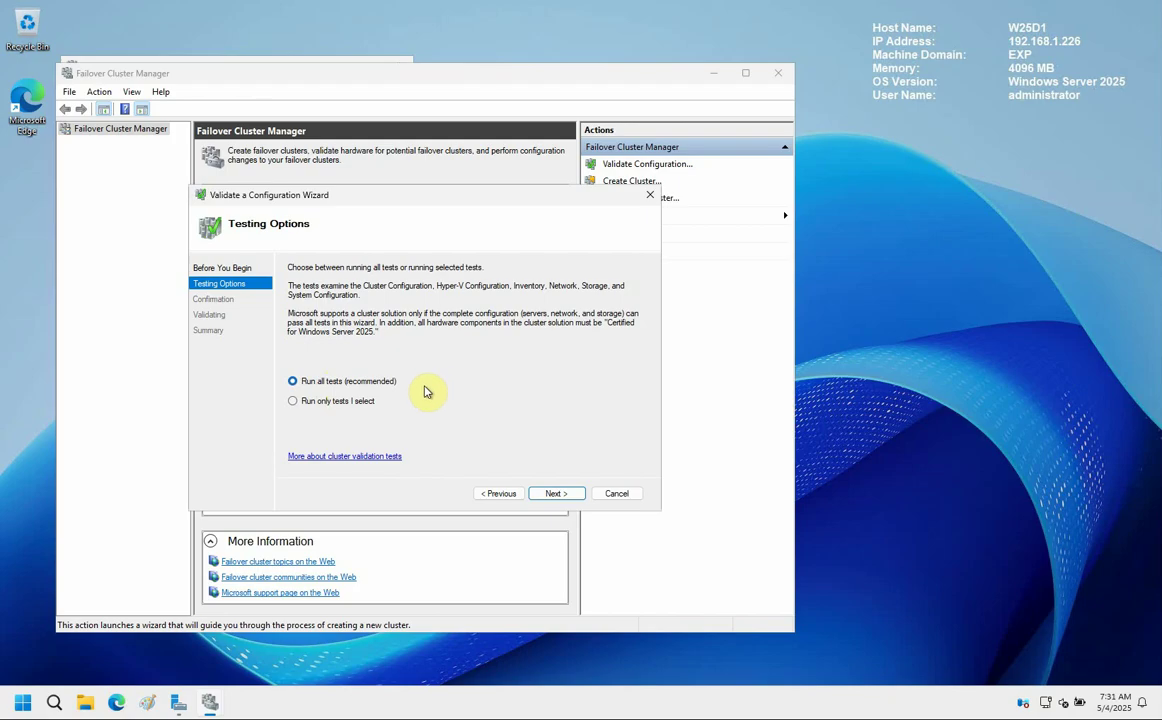
left_click(556, 494)
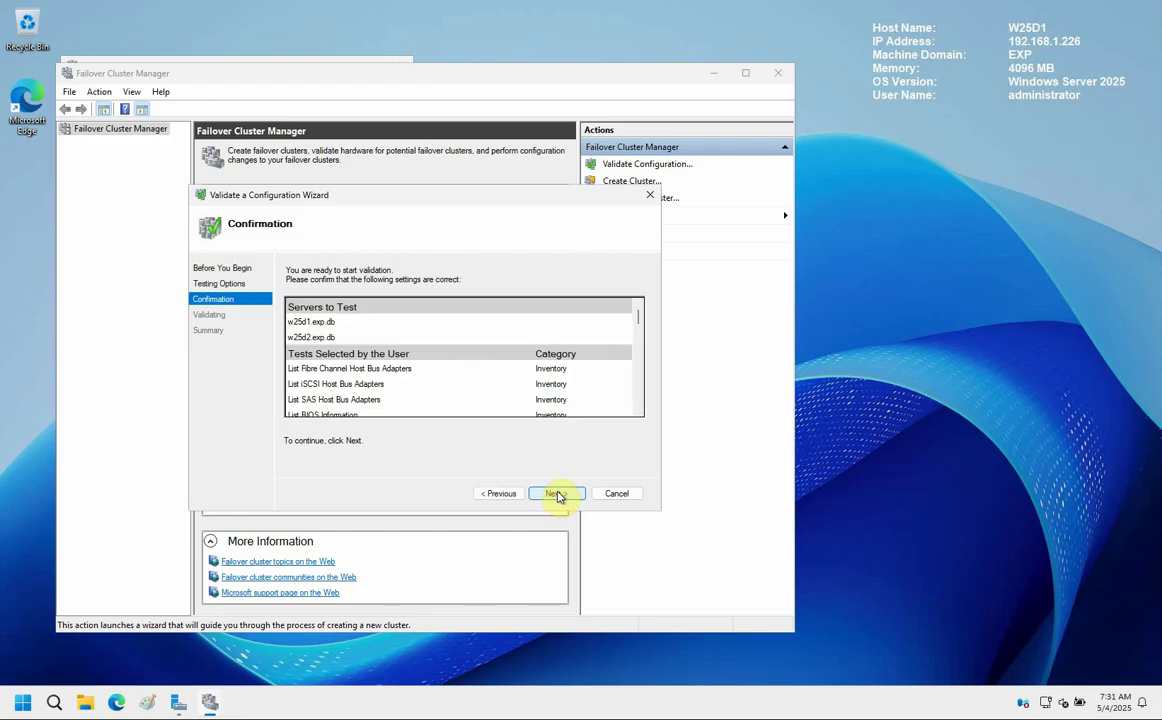
left_click(557, 494)
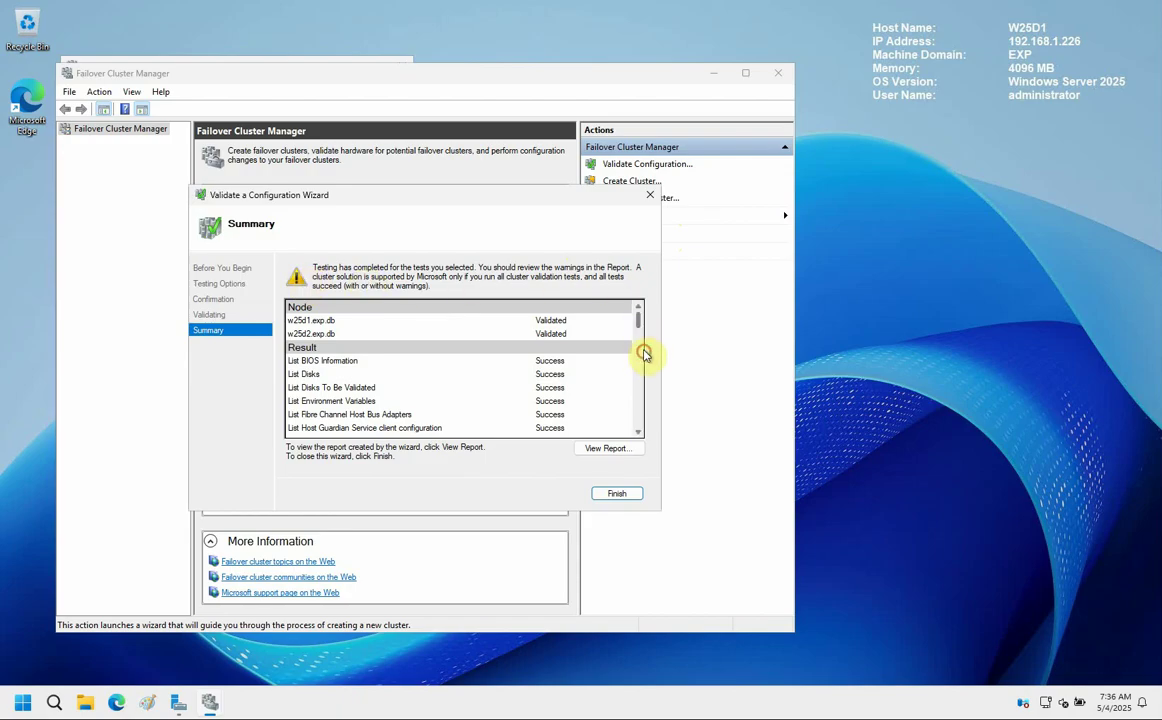
- Open the validation report, examine the Validate Network Communication result in the Network category, and return to the report's start
left_click_drag(638, 322, 638, 408)
left_click(610, 449)
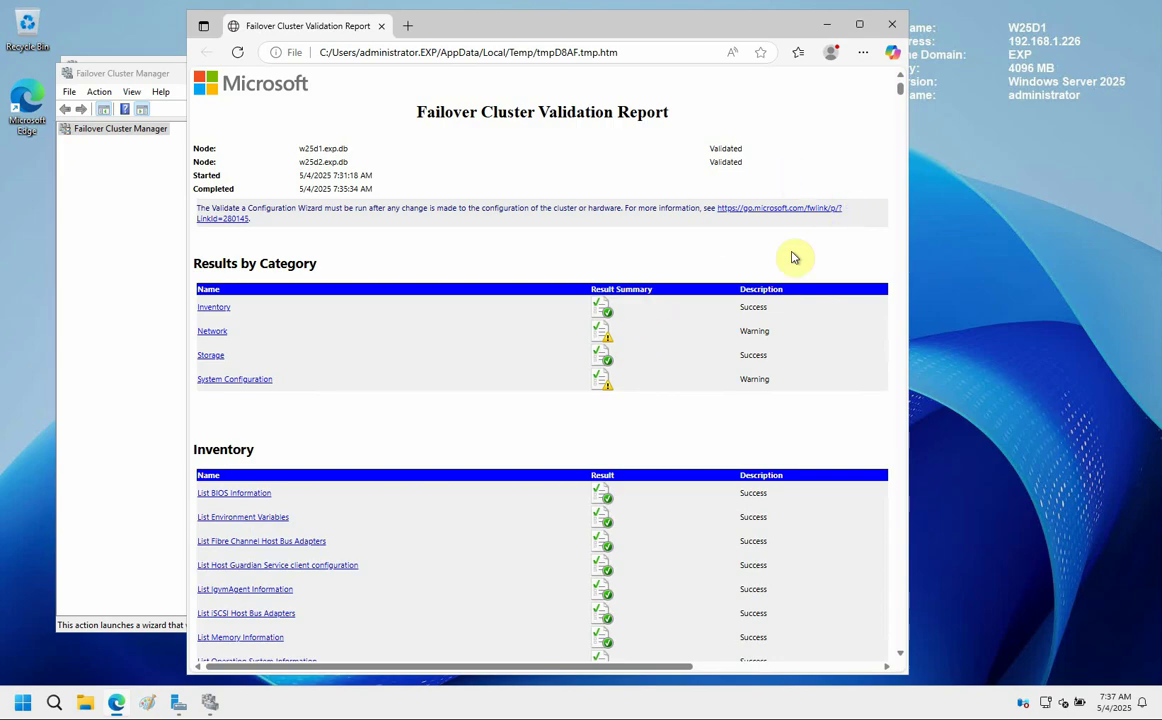
left_click(214, 331)
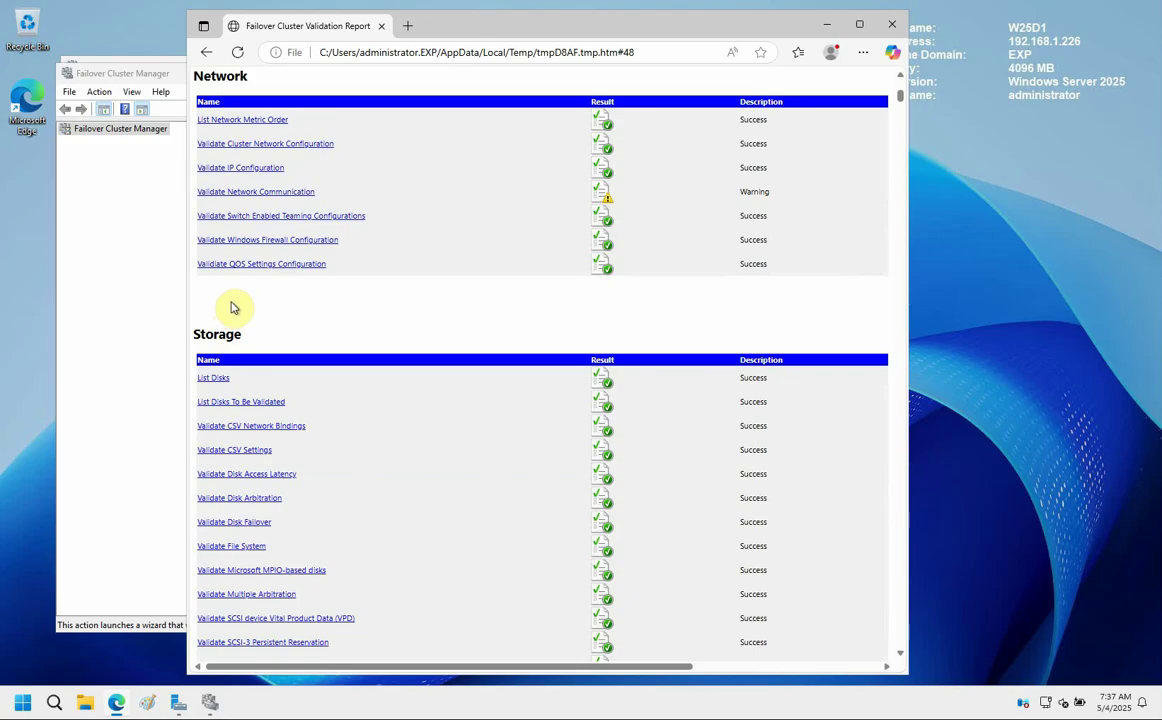
left_click(302, 194)
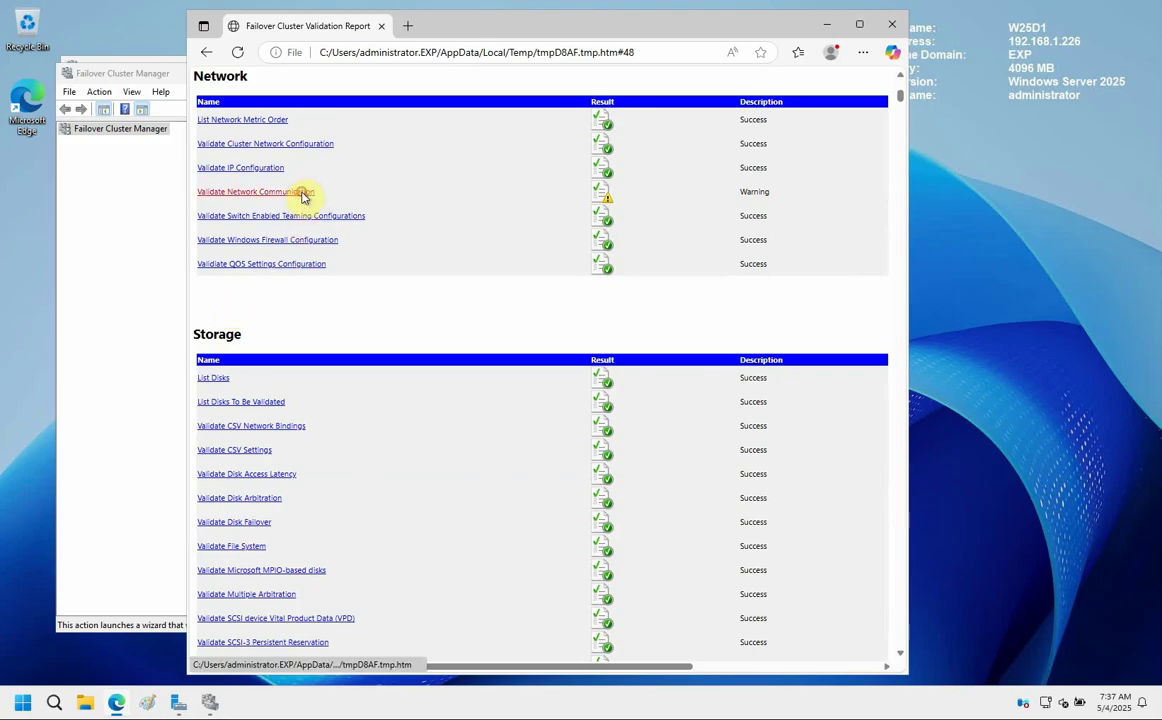
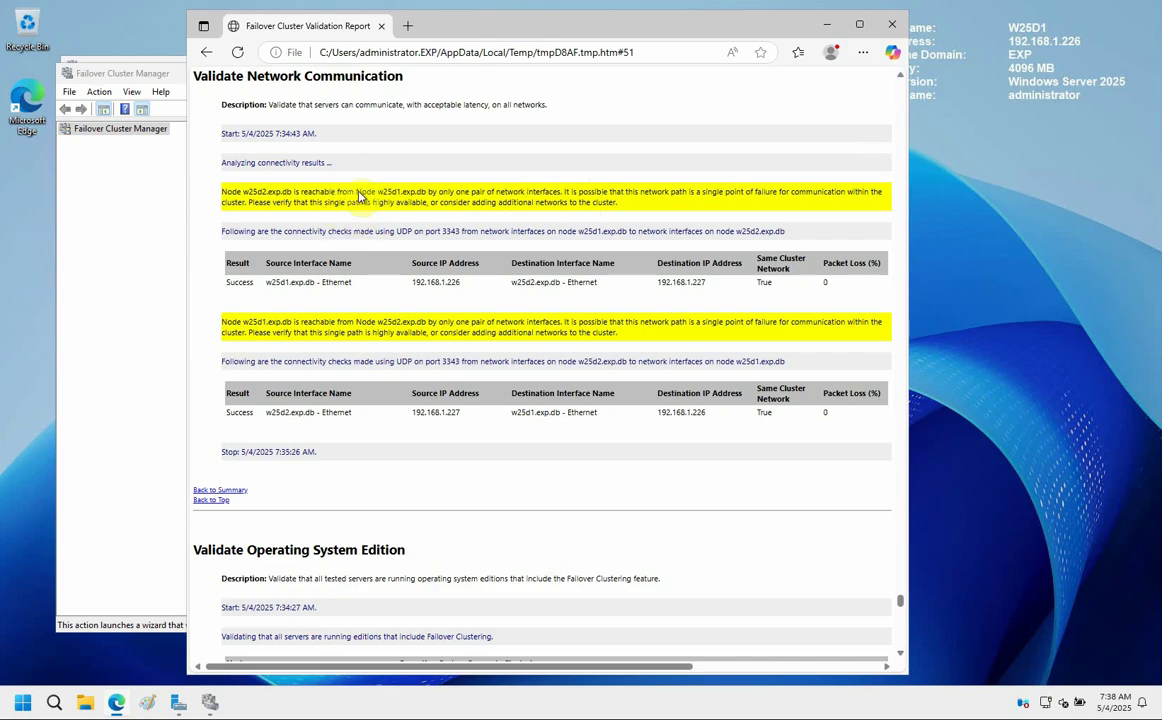
left_click(205, 52)
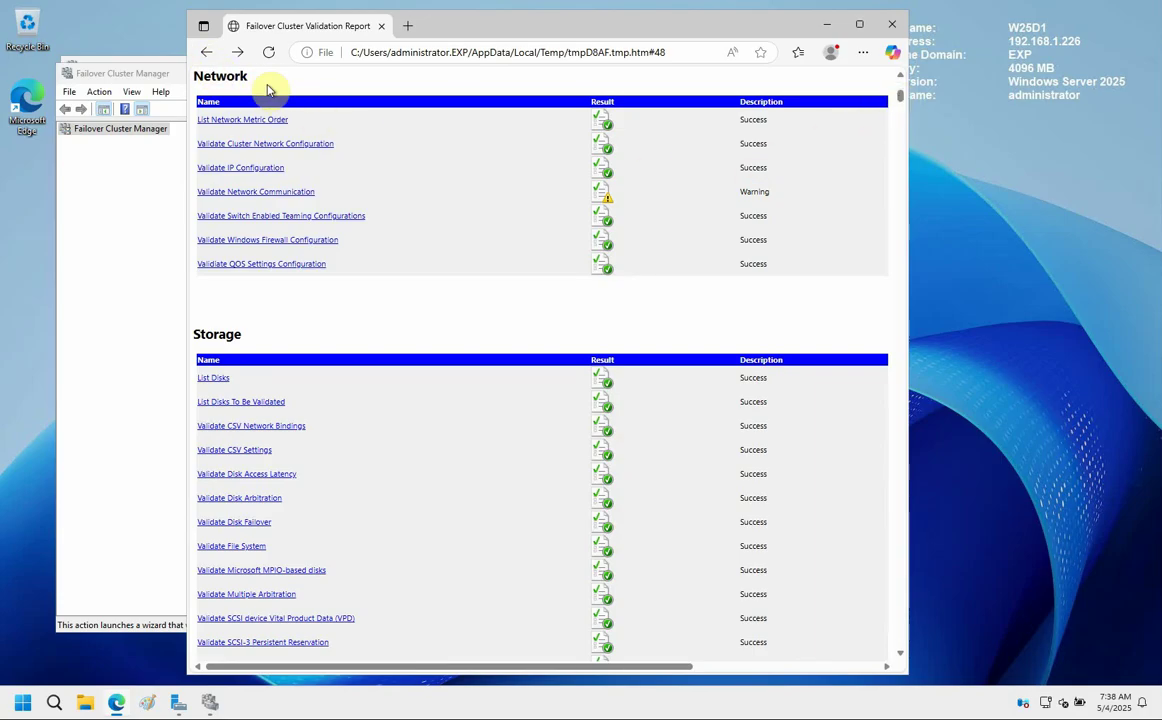
left_click(205, 52)
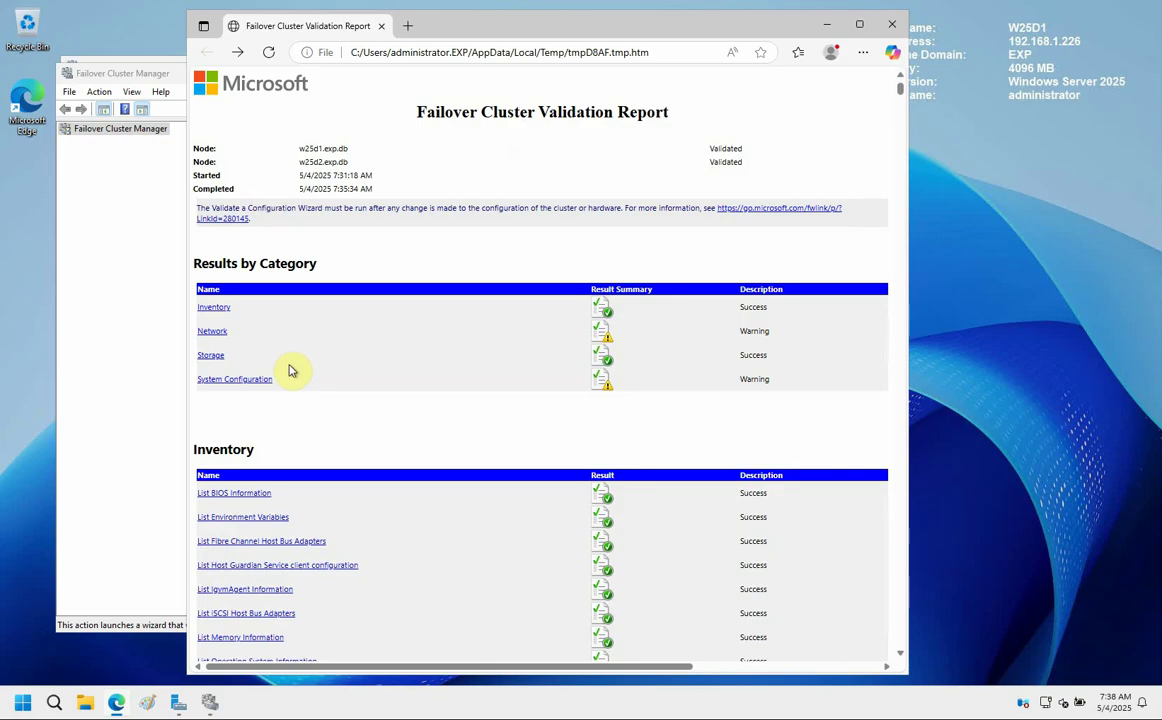
- Examine the Validate Software Update Levels result under System Configuration, return to that category's list, and minimise the report
left_click(246, 380)
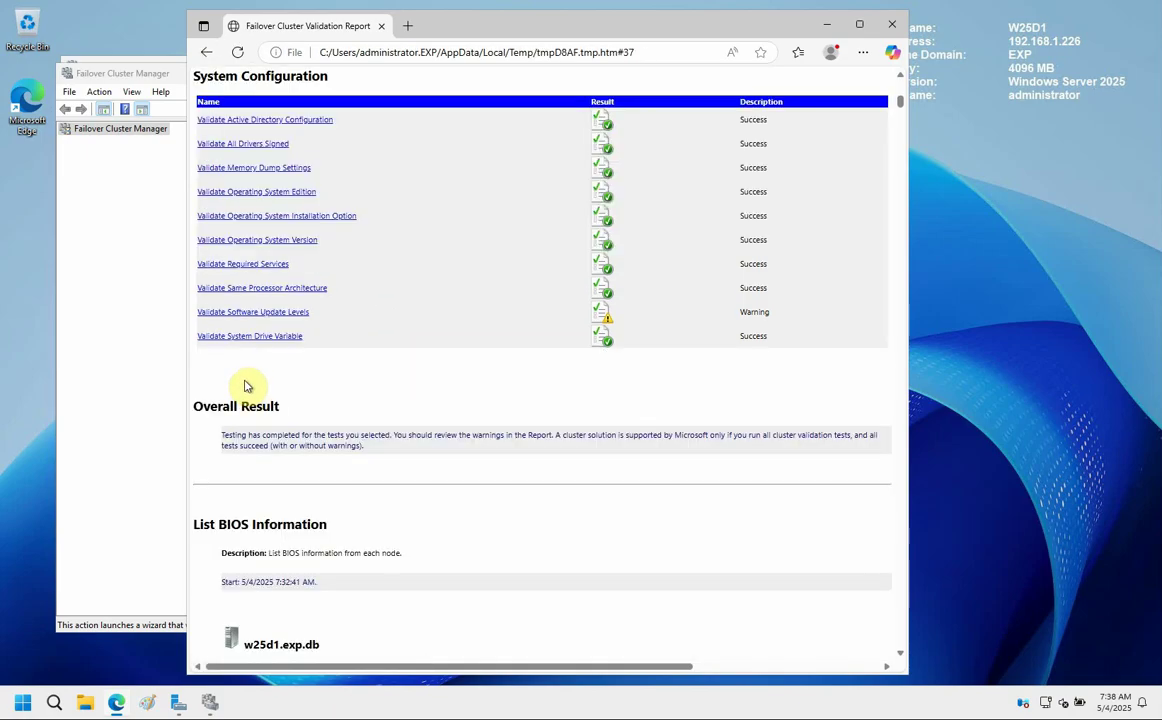
left_click(262, 314)
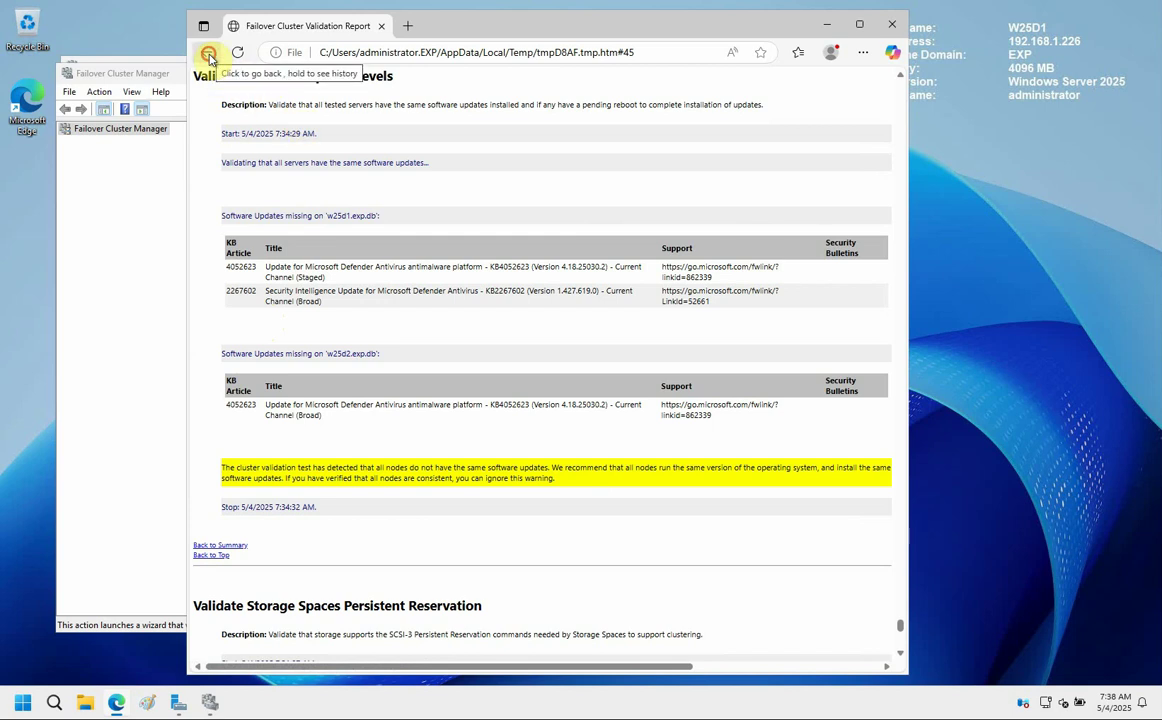
left_click(208, 55)
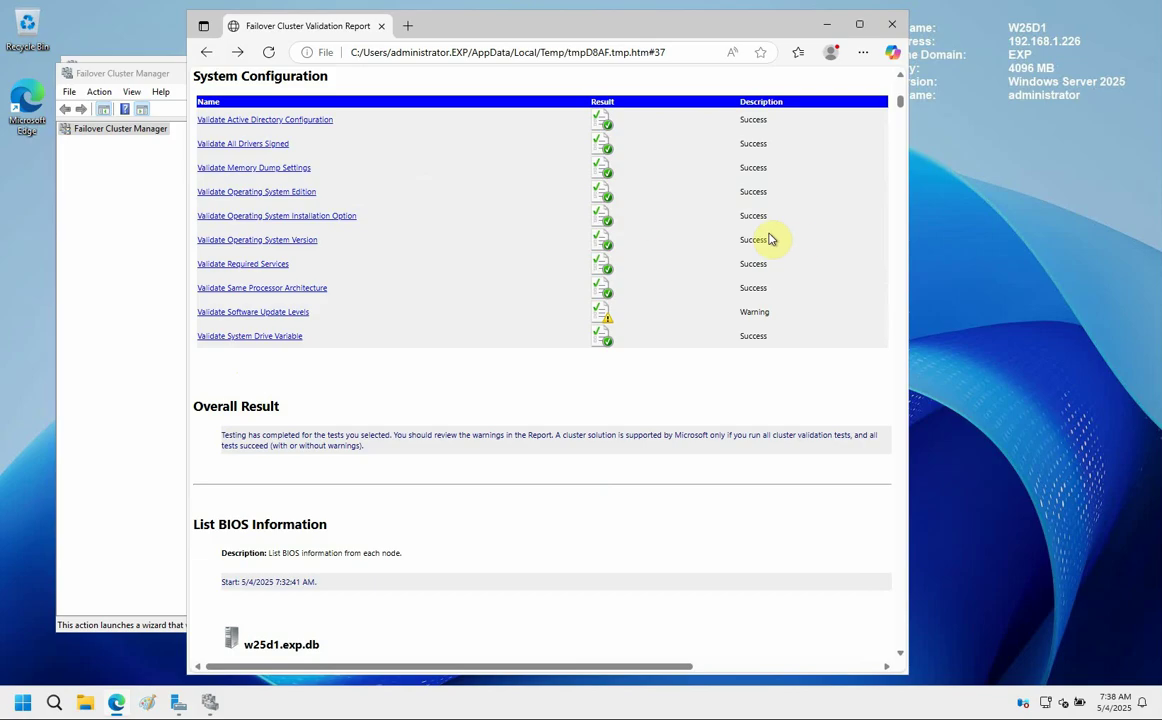
mouse_move(899, 108)
left_mouse_down()
mouse_move(896, 172)
mouse_move(895, 91)
mouse_move(900, 110)
left_mouse_up()
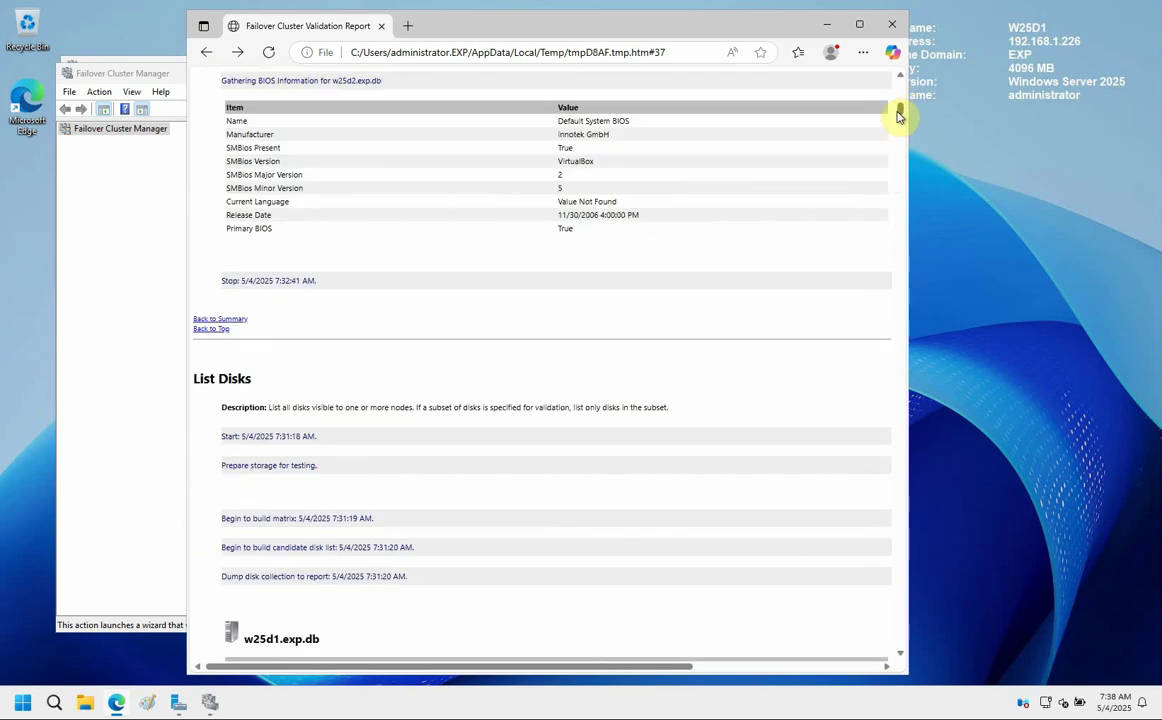
left_click(829, 27)
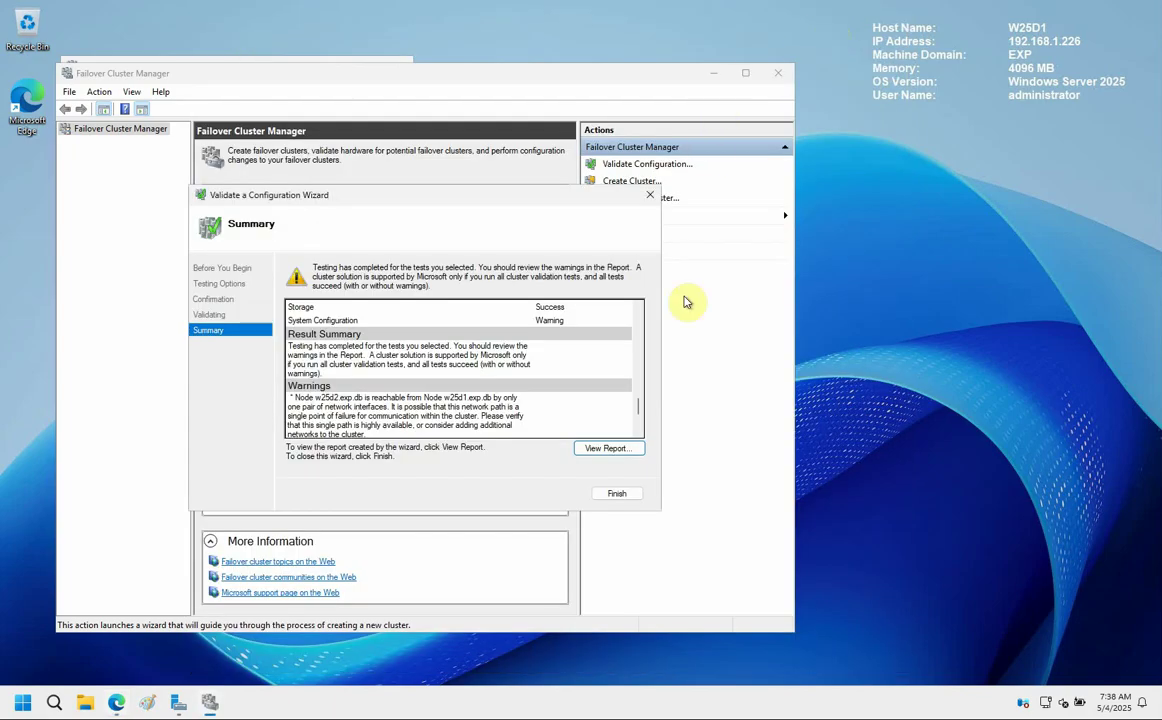
- Finish the validation wizard, name the cluster w25cluster, and set its address on the 192.168.1.0/24 network to 192.168.1.228
left_click(617, 493)
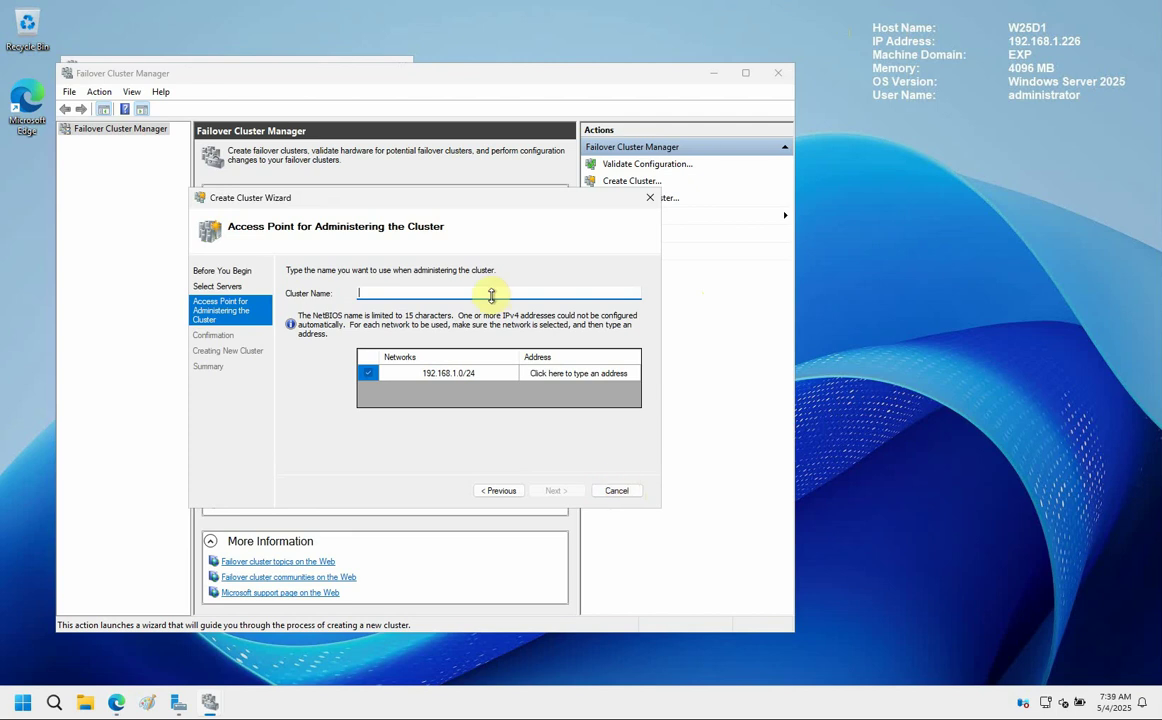
type("w25cluster")
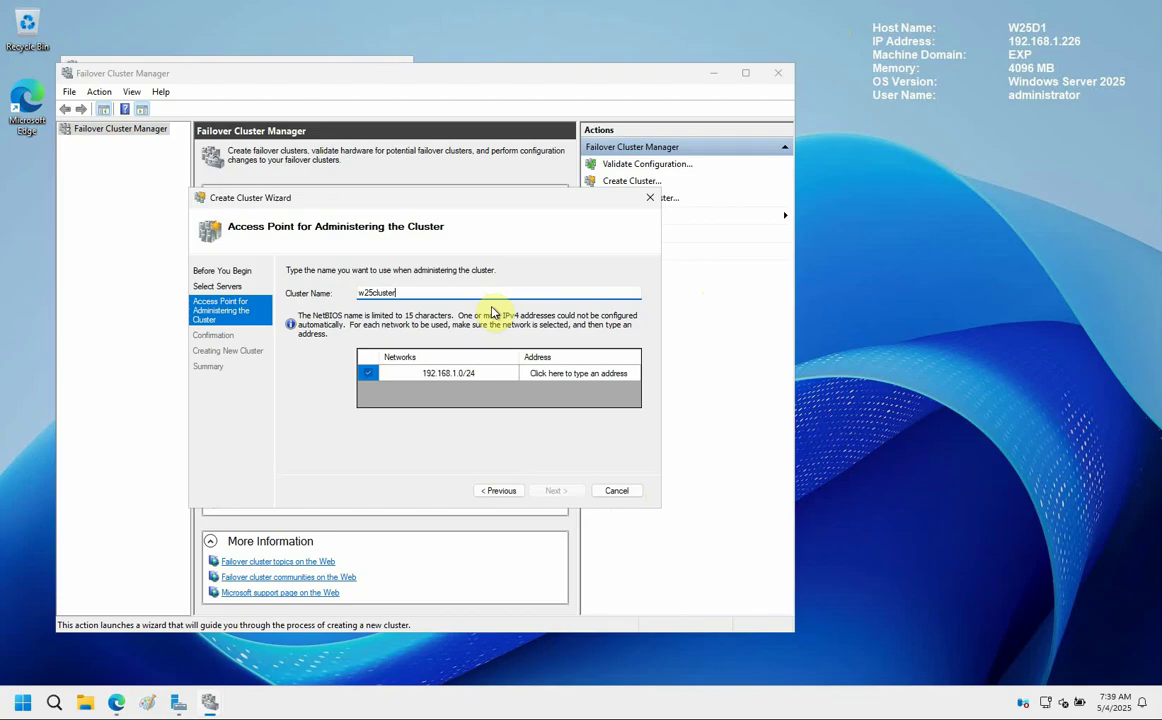
left_click(626, 374)
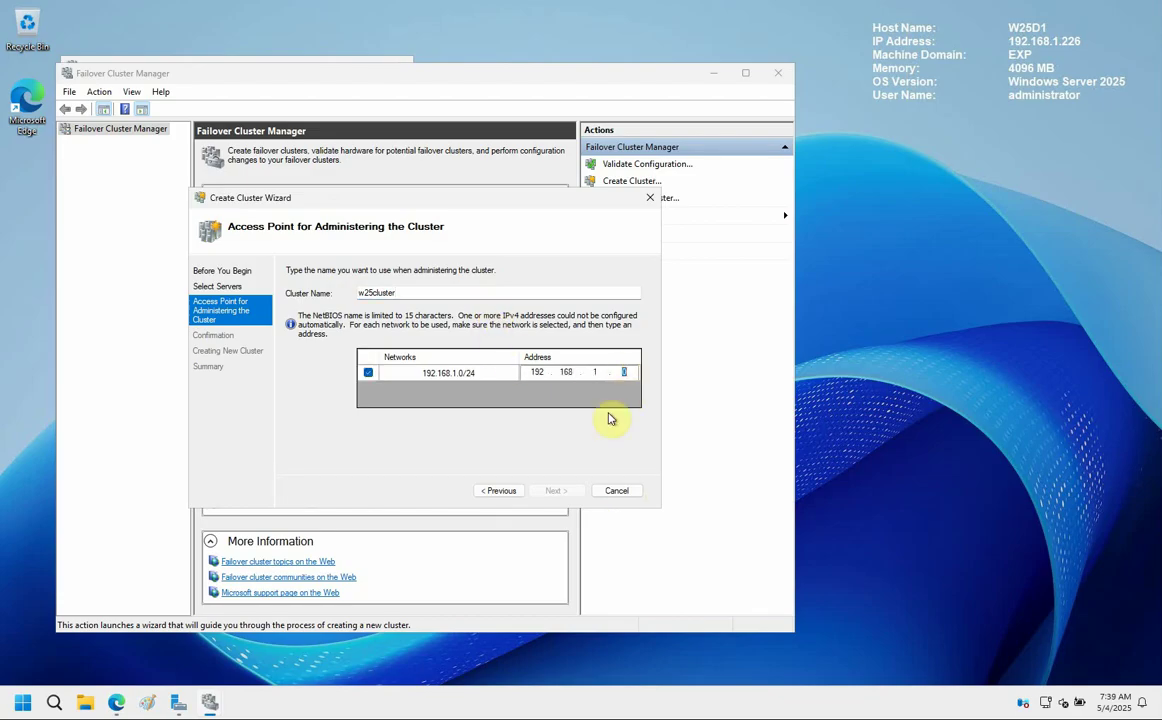
type("228")
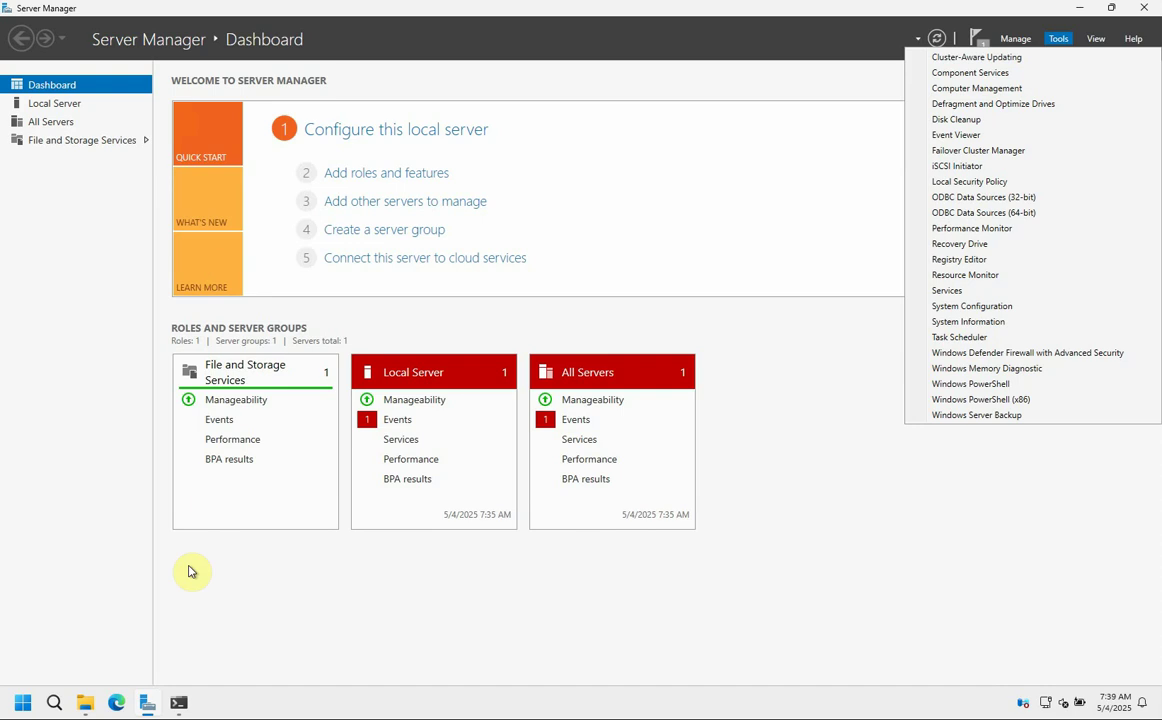
- Switch to W25DC, open Active Directory Users and Computers from Server Manager, and refresh the Computers container of exp.db
mouse_move(172, 706)
left_click(184, 640)
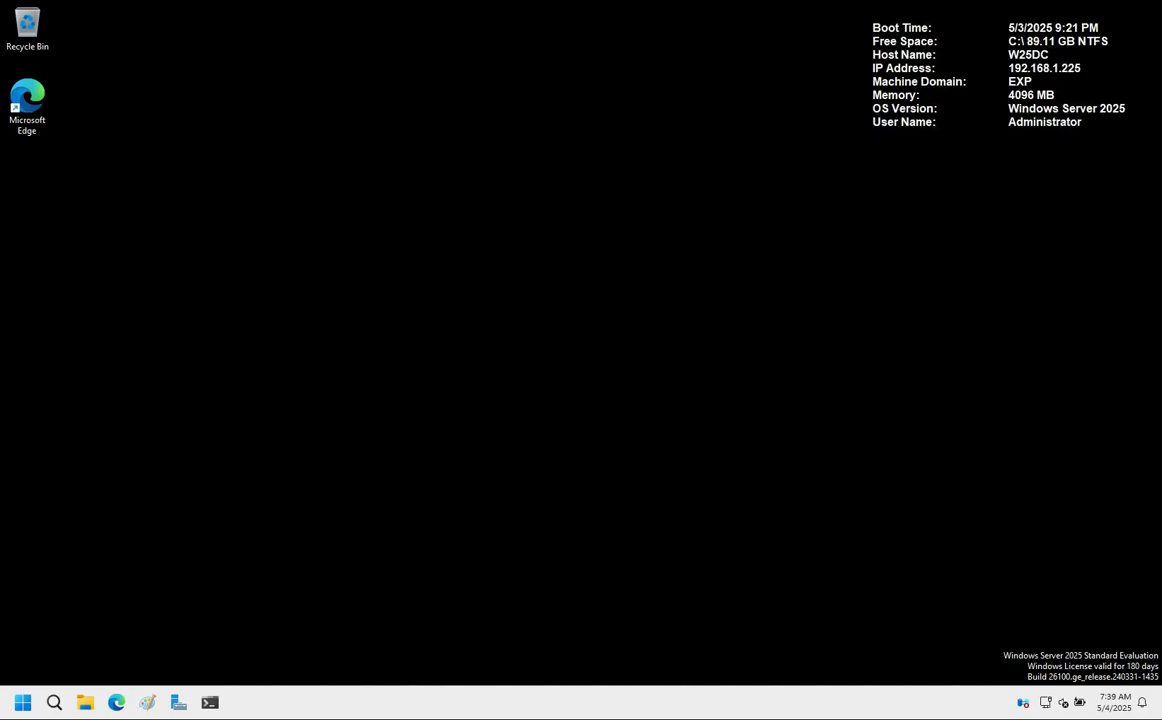
left_click(178, 702)
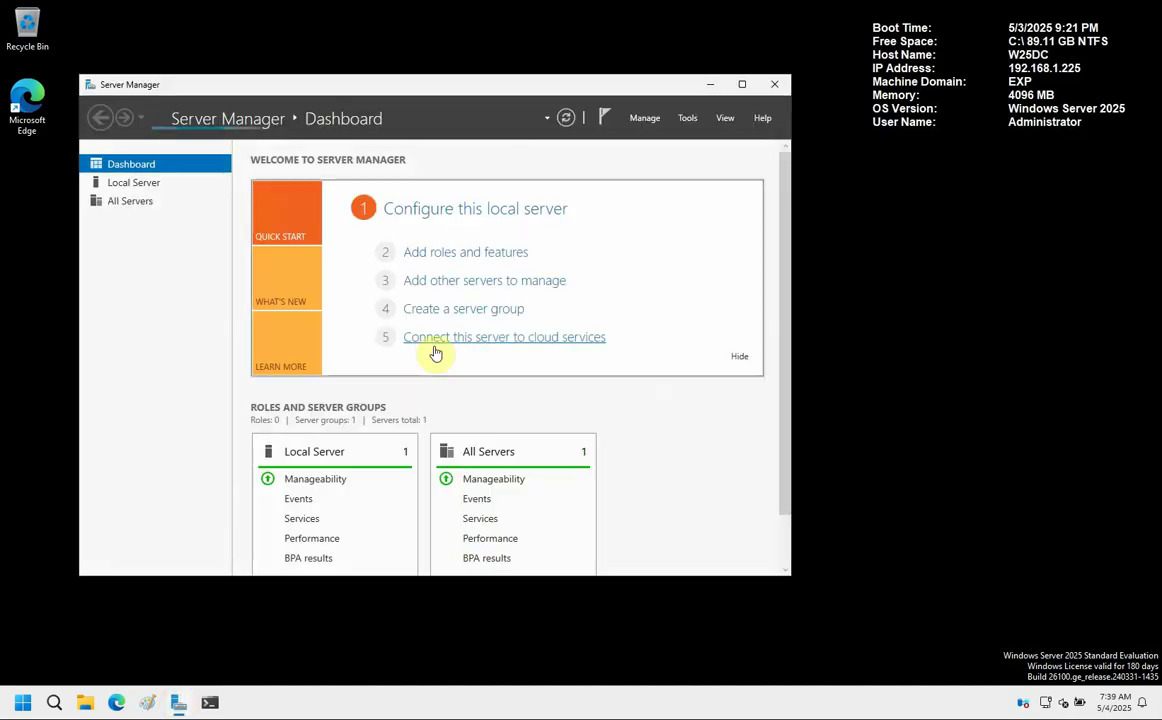
left_click(689, 119)
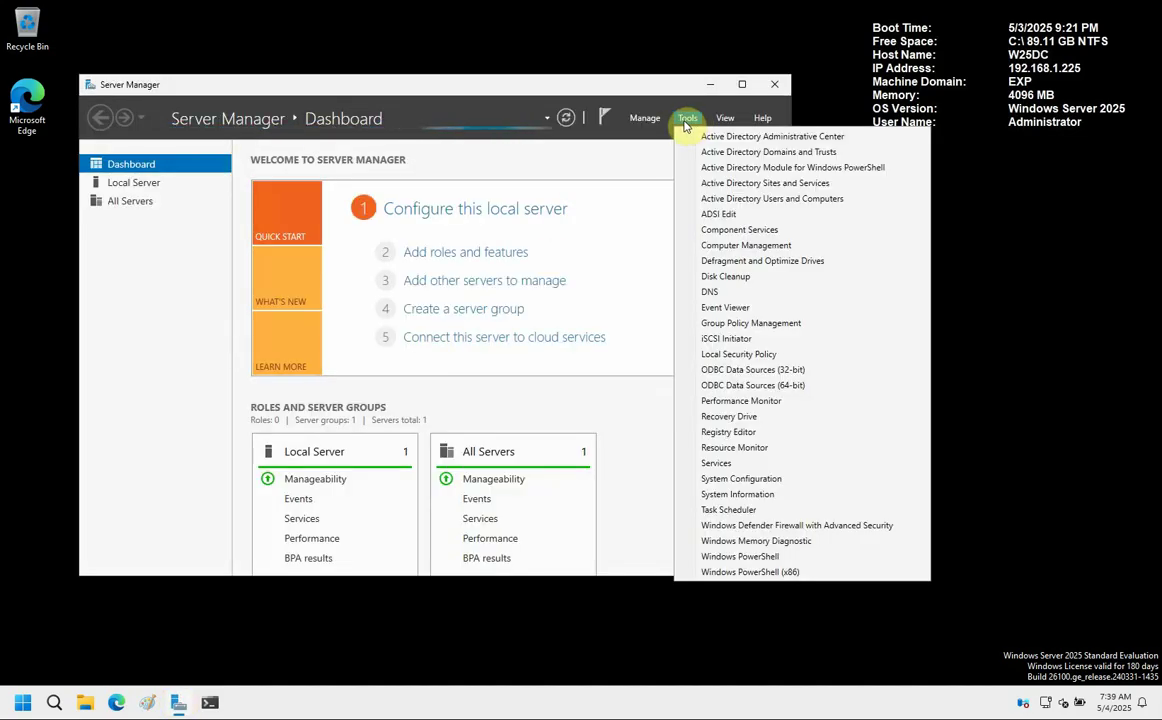
left_click(772, 198)
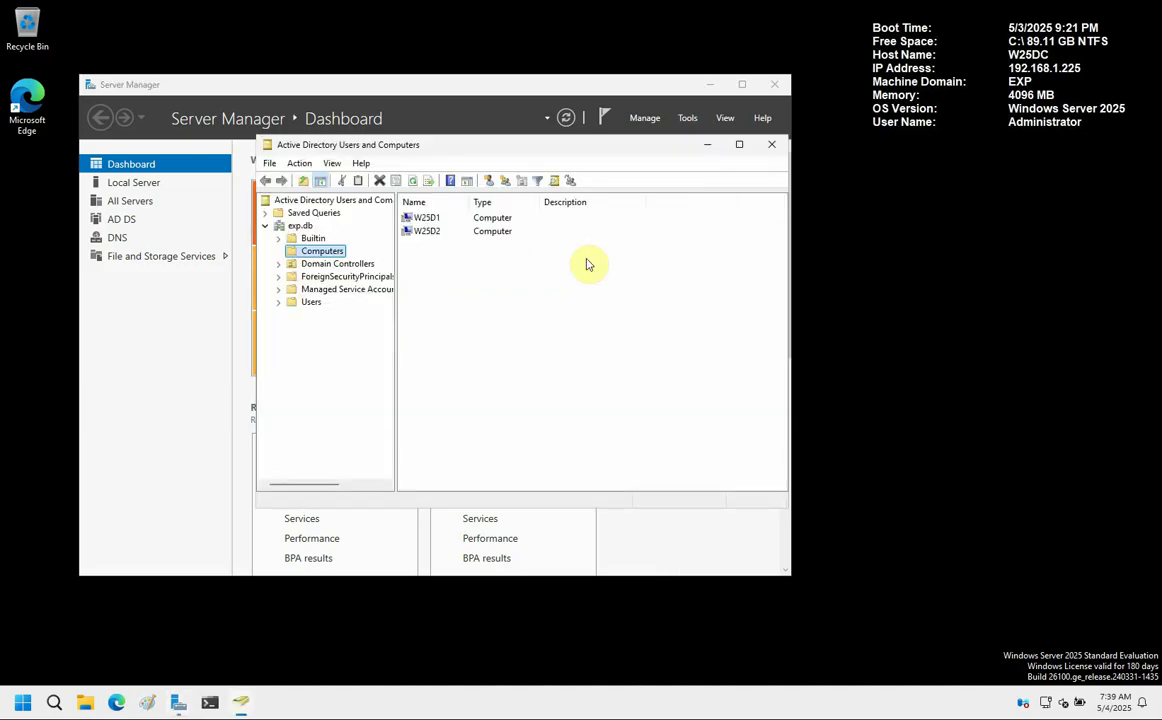
right_click(447, 304)
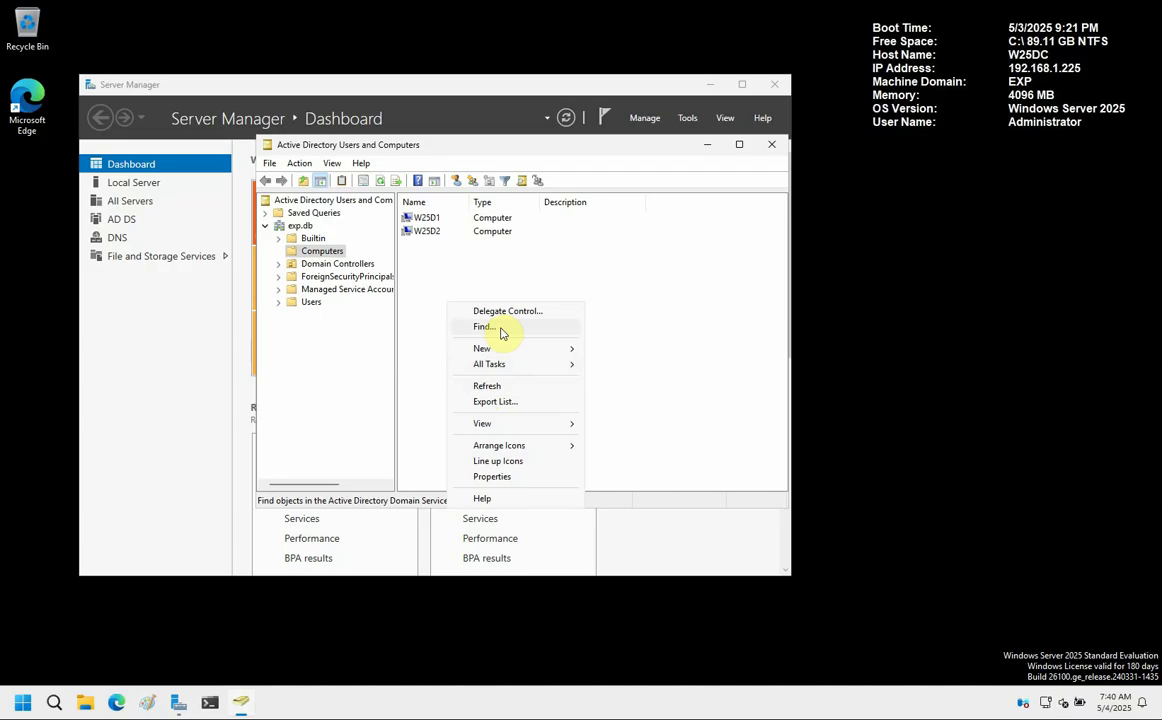
left_click(500, 386)
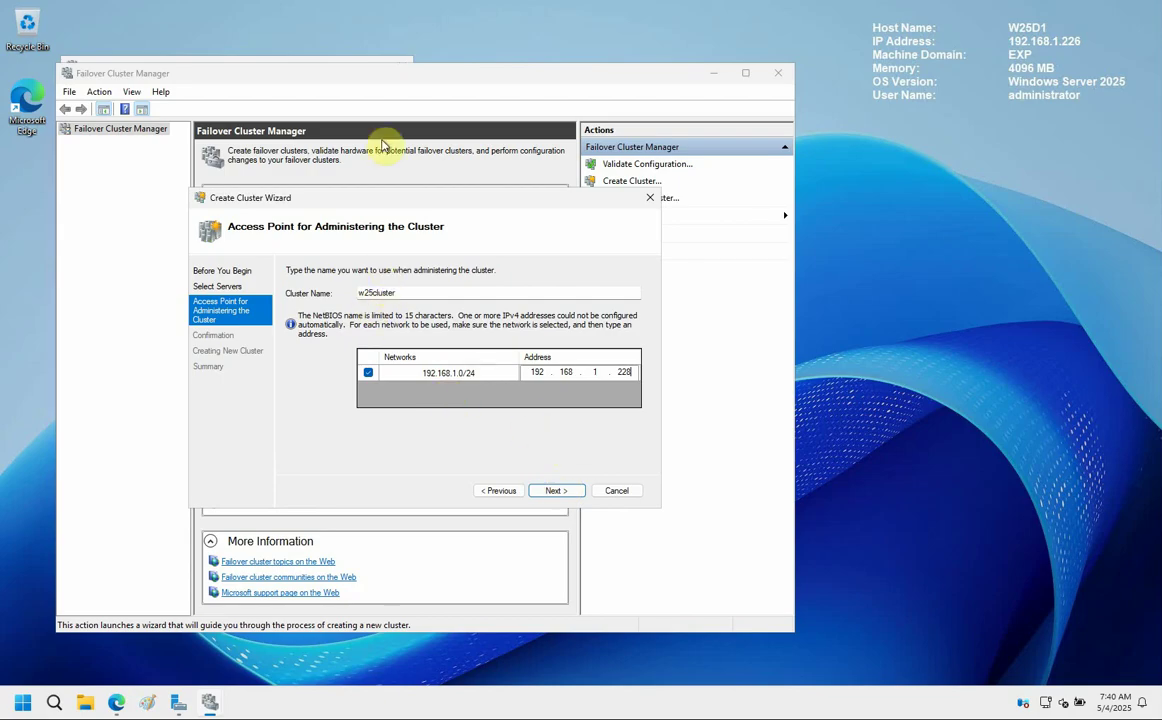
- Back on W25D1, accept the access point settings and create the cluster with all eligible storage added
left_click(556, 490)
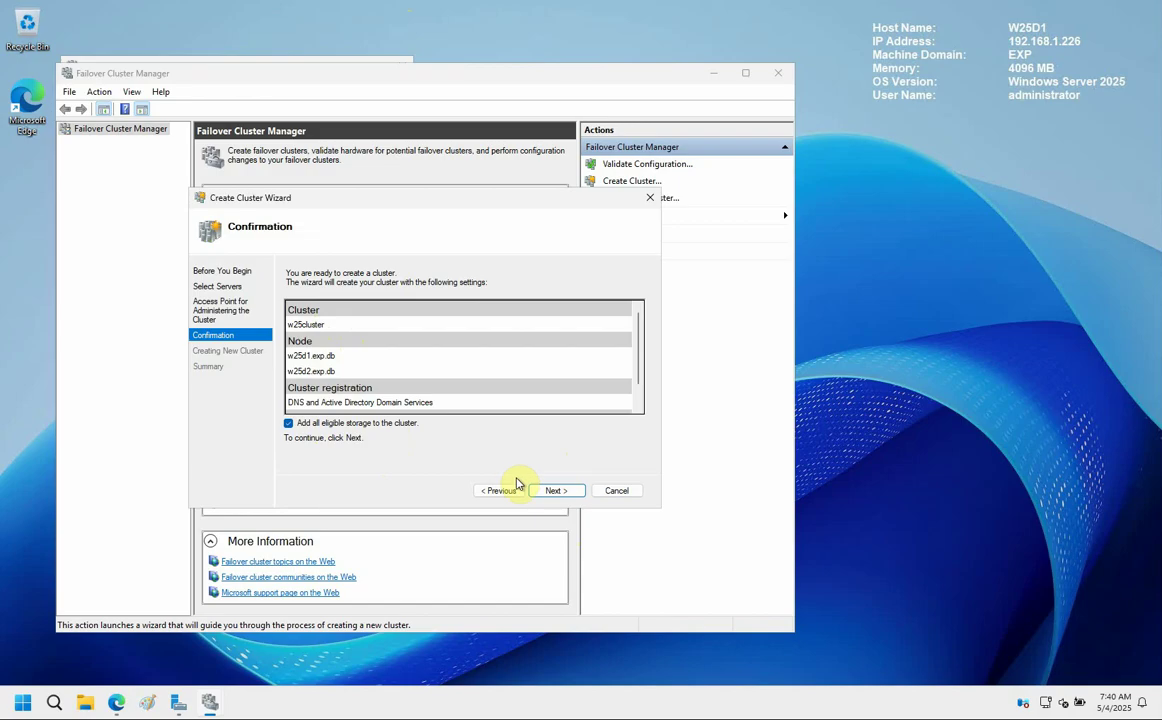
left_click(555, 490)
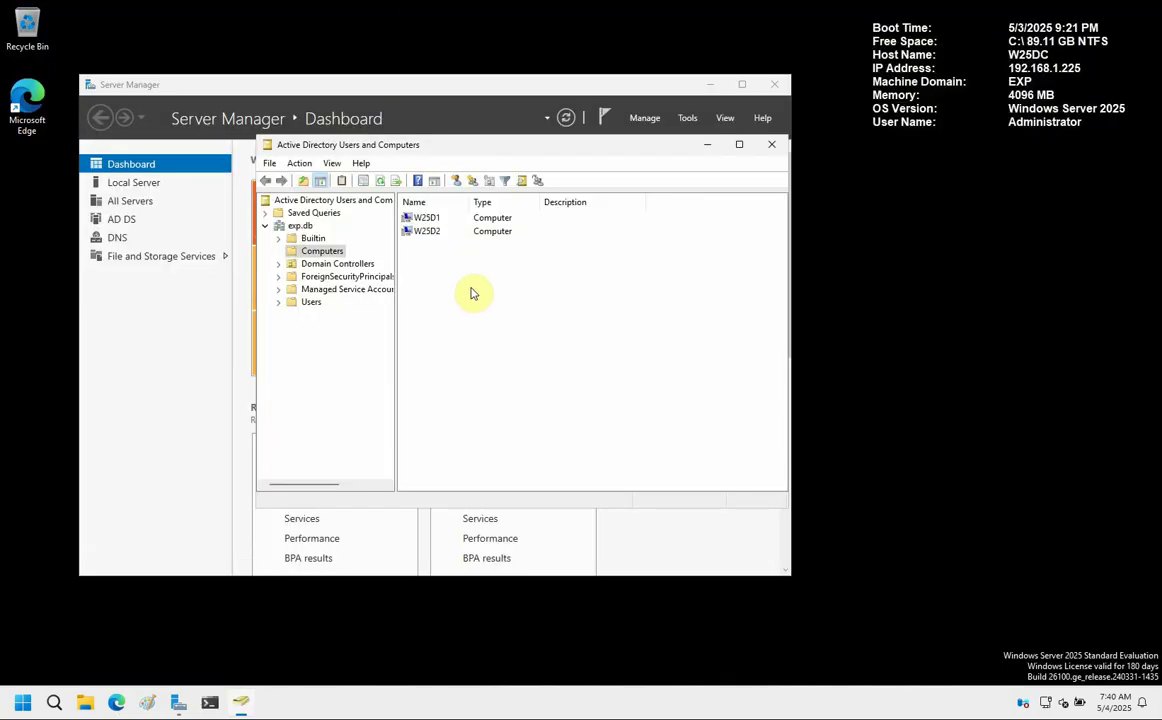
- On W25DC, refresh the Computers container again to check for the cluster's computer account
right_click(470, 289)
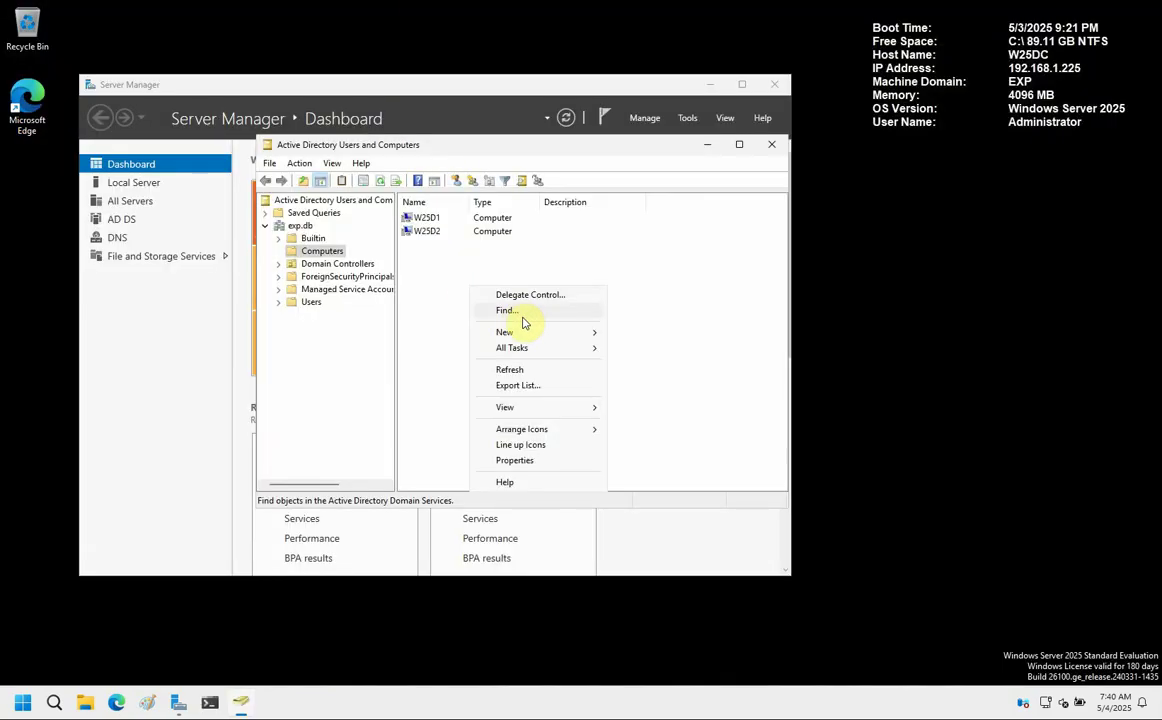
mouse_move(528, 352)
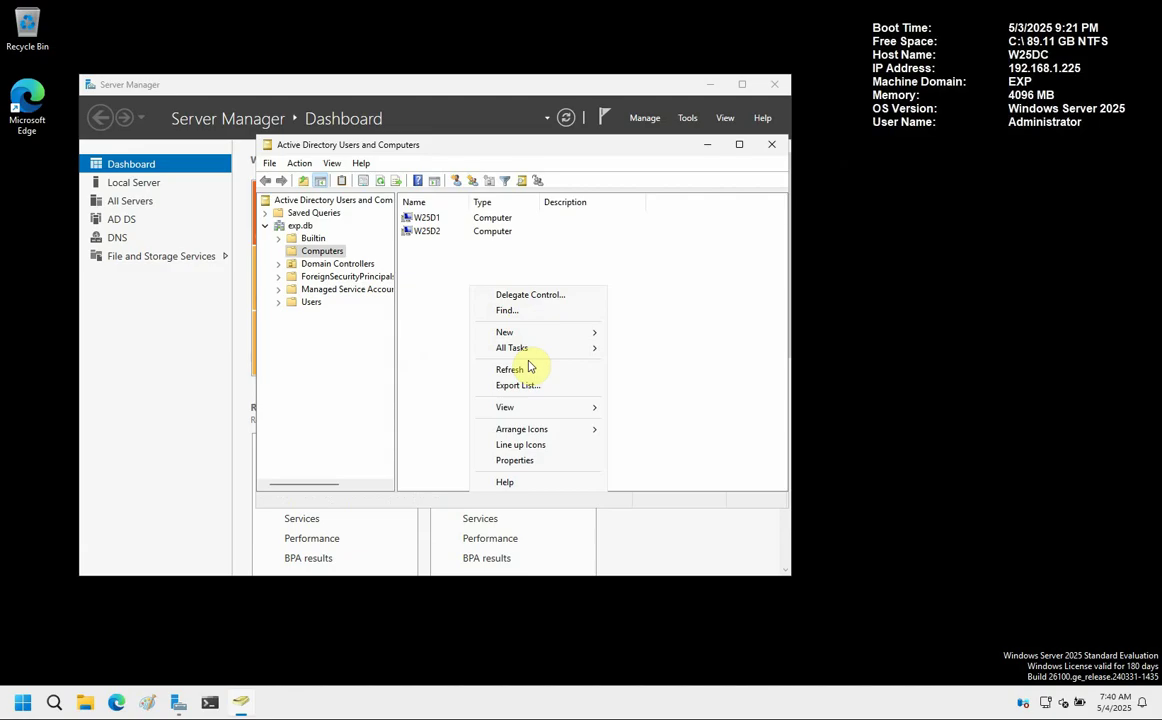
left_click(526, 369)
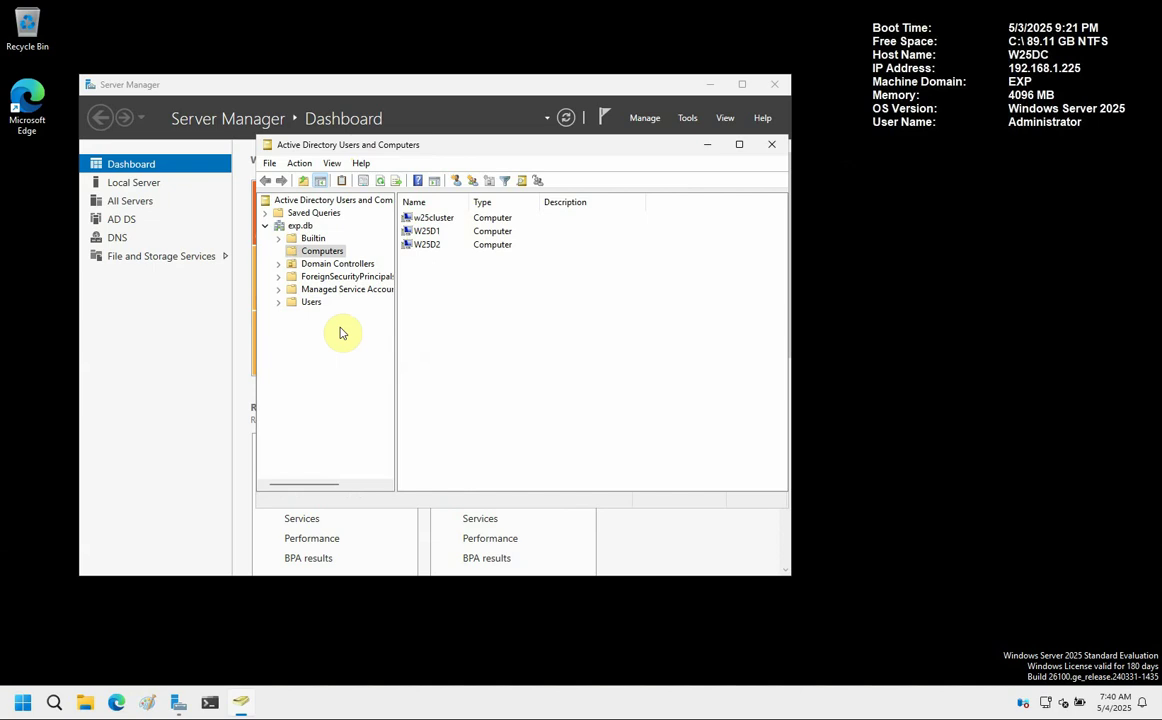
- Show the DNS server role in Server Manager on W25DC and open DNS Manager
left_click(118, 238)
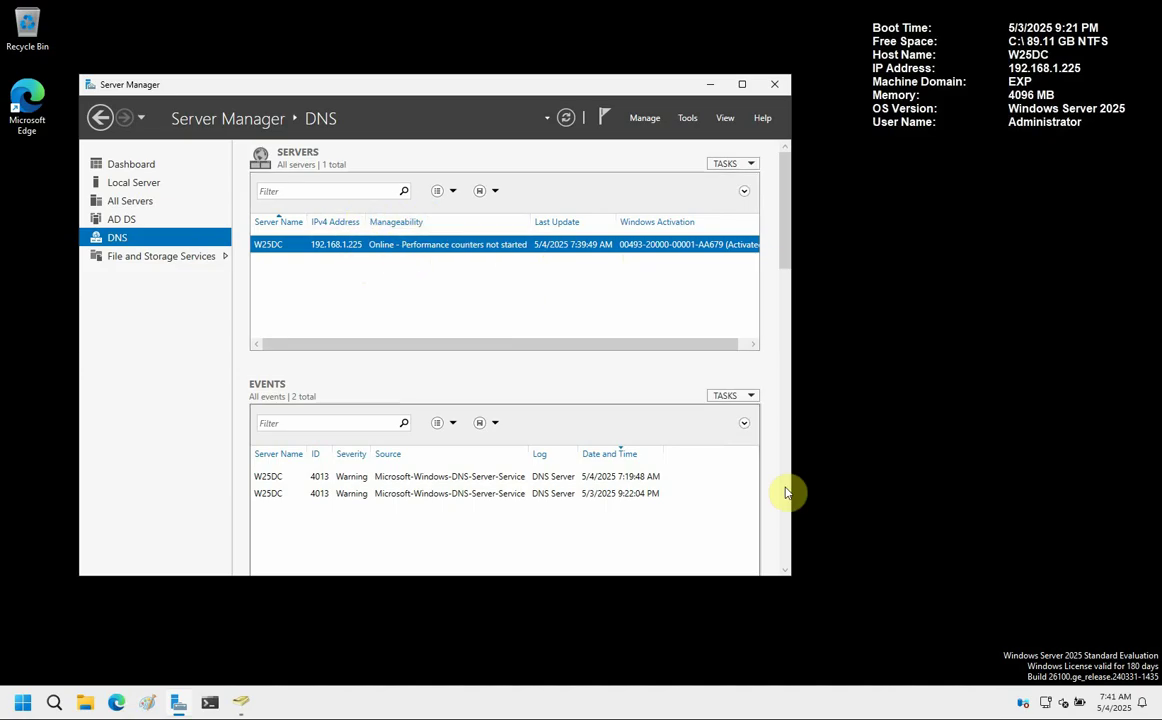
left_click(115, 241)
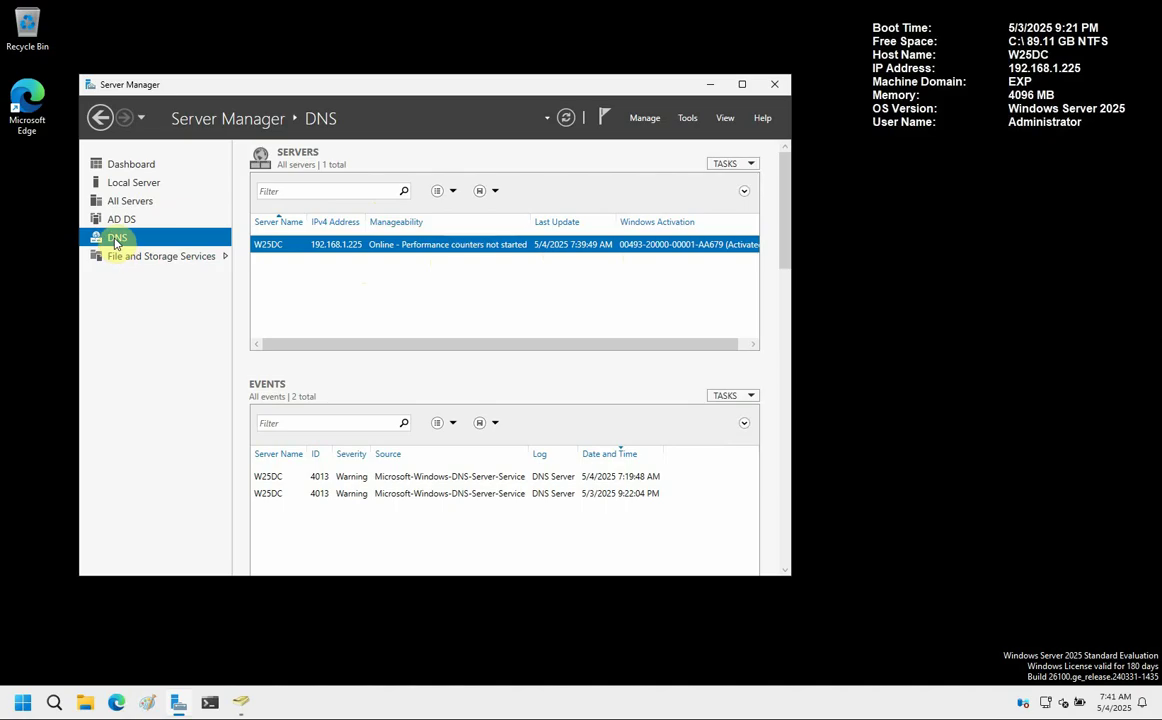
left_click(685, 118)
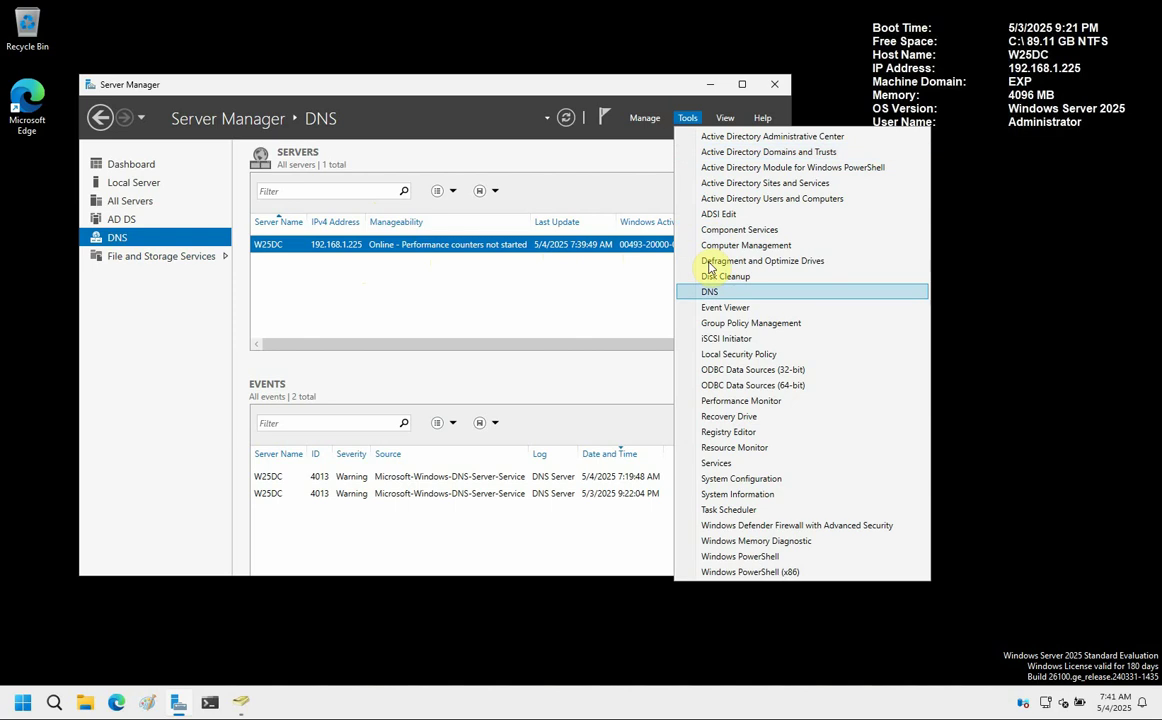
left_click(716, 292)
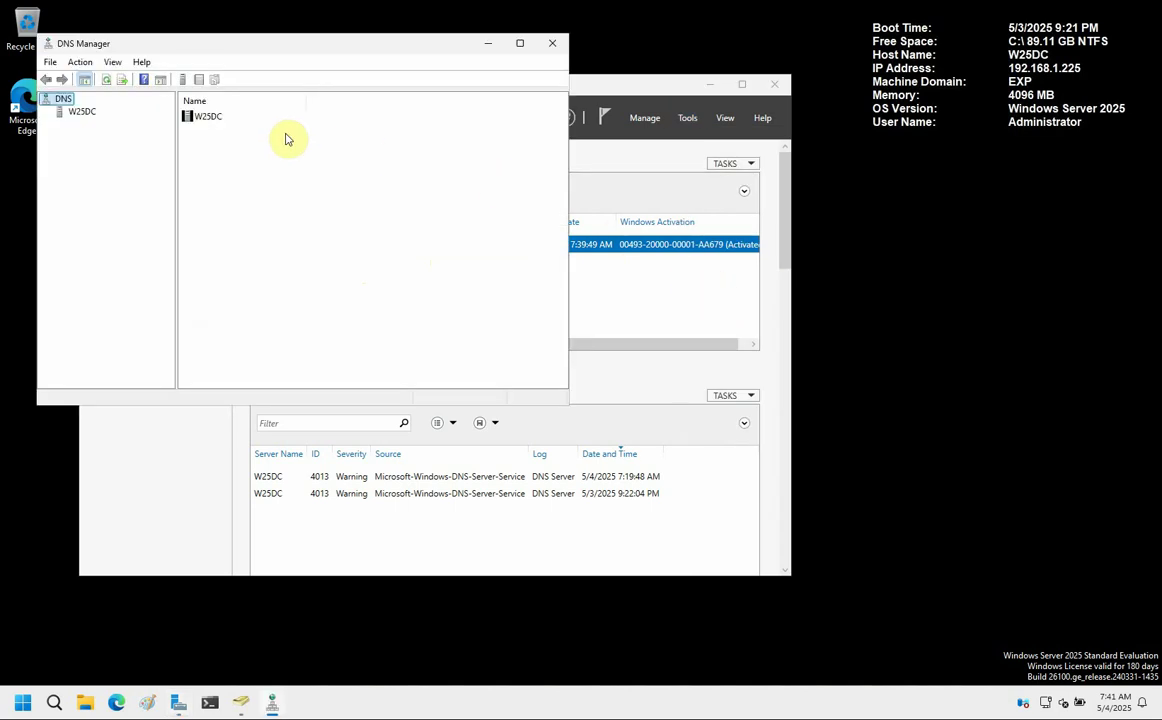
- Examine the host records of the exp.db forward lookup zone in a widened window, then minimize DNS Manager and Server Manager
left_click(82, 114)
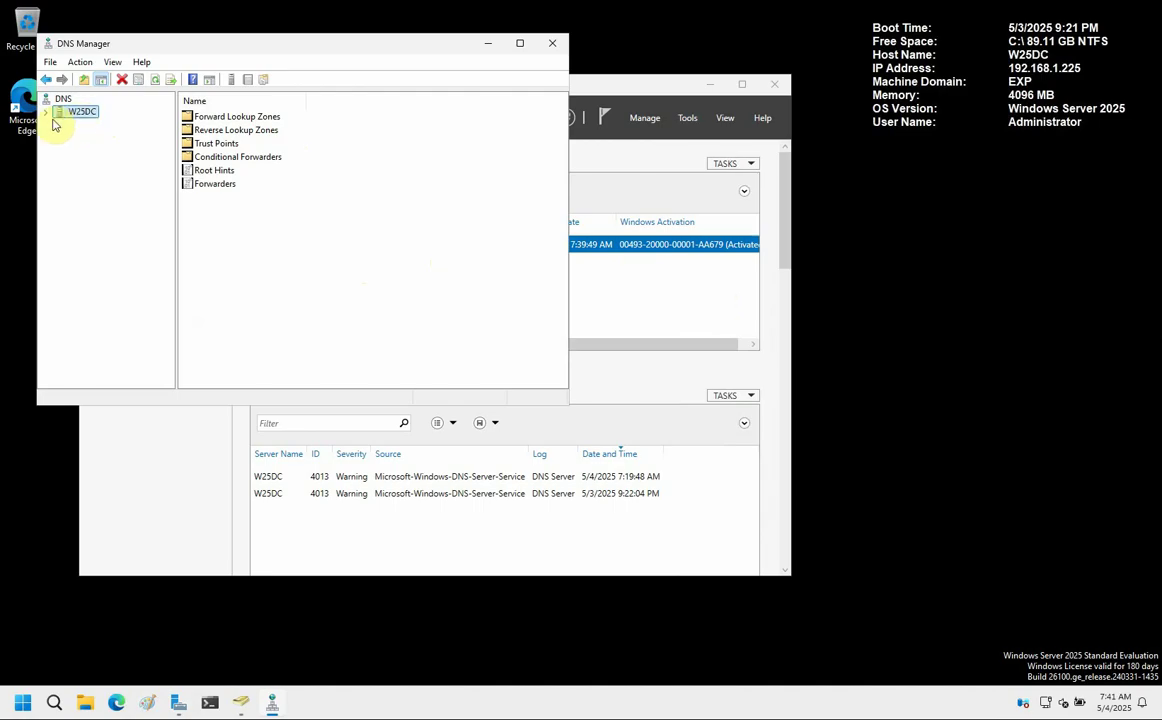
left_click(45, 112)
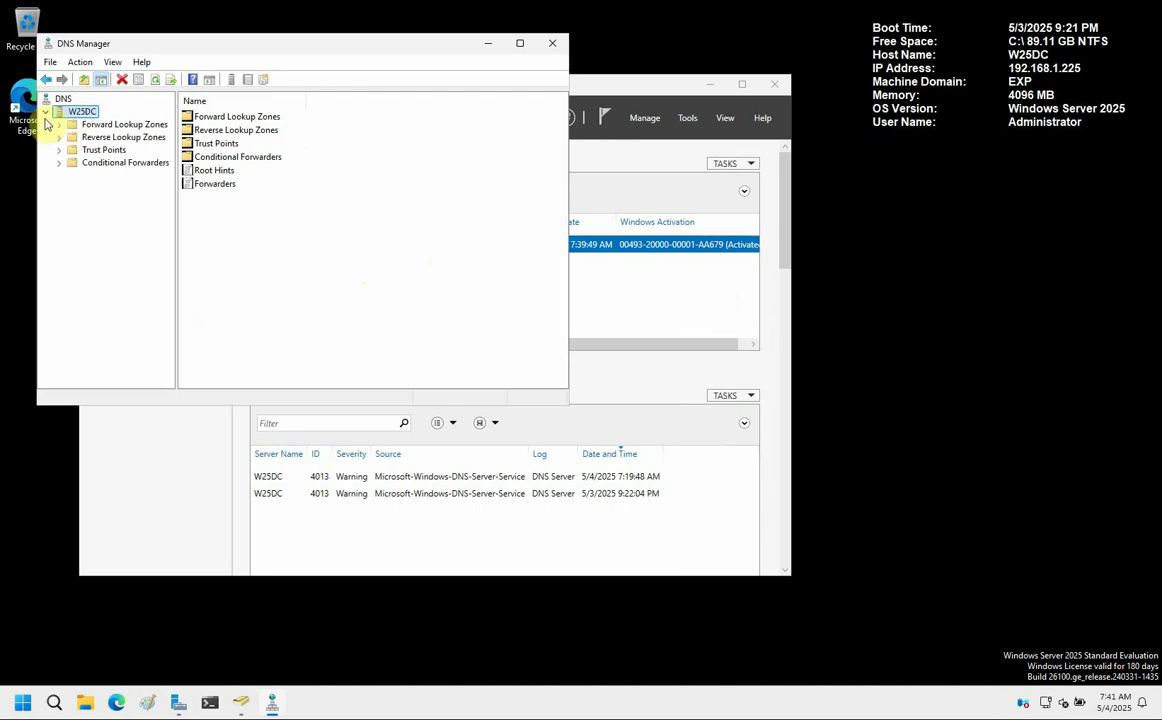
left_click(59, 126)
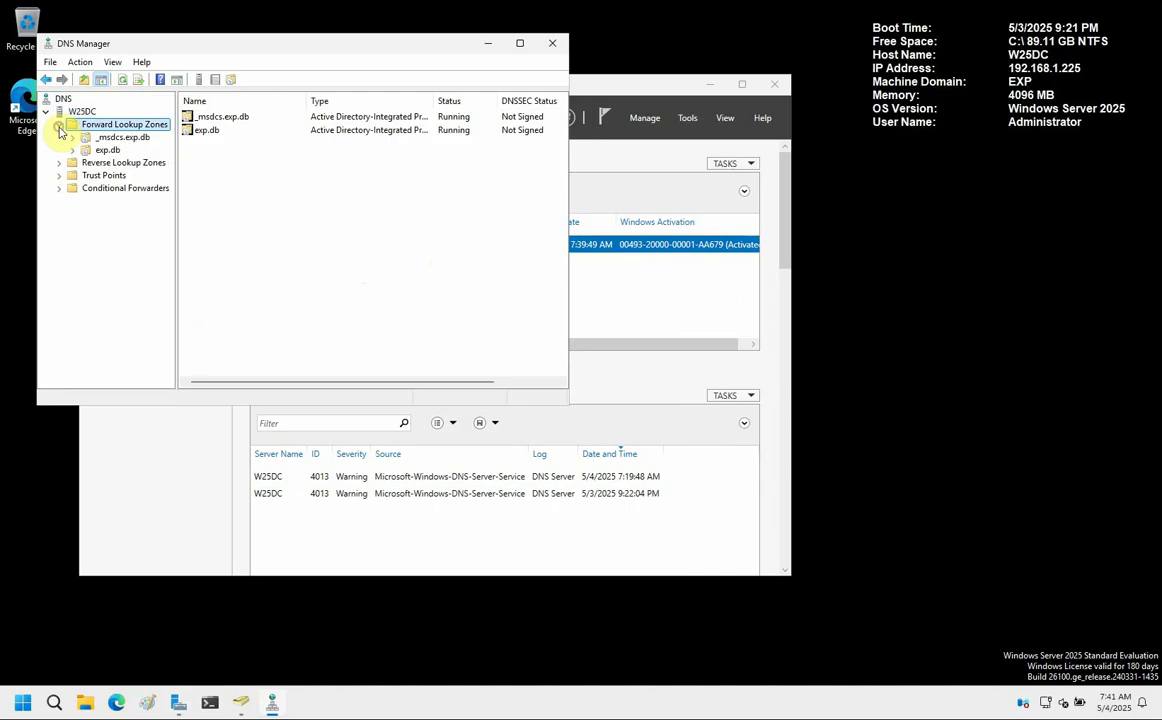
left_click(73, 151)
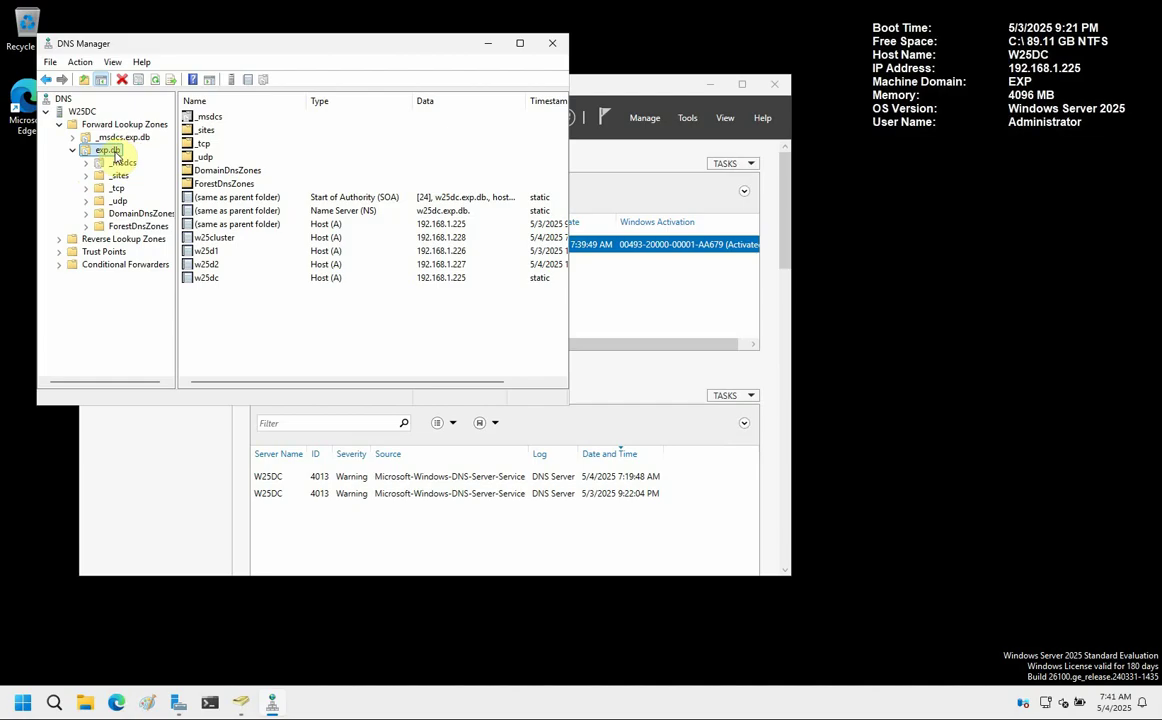
left_click(110, 150)
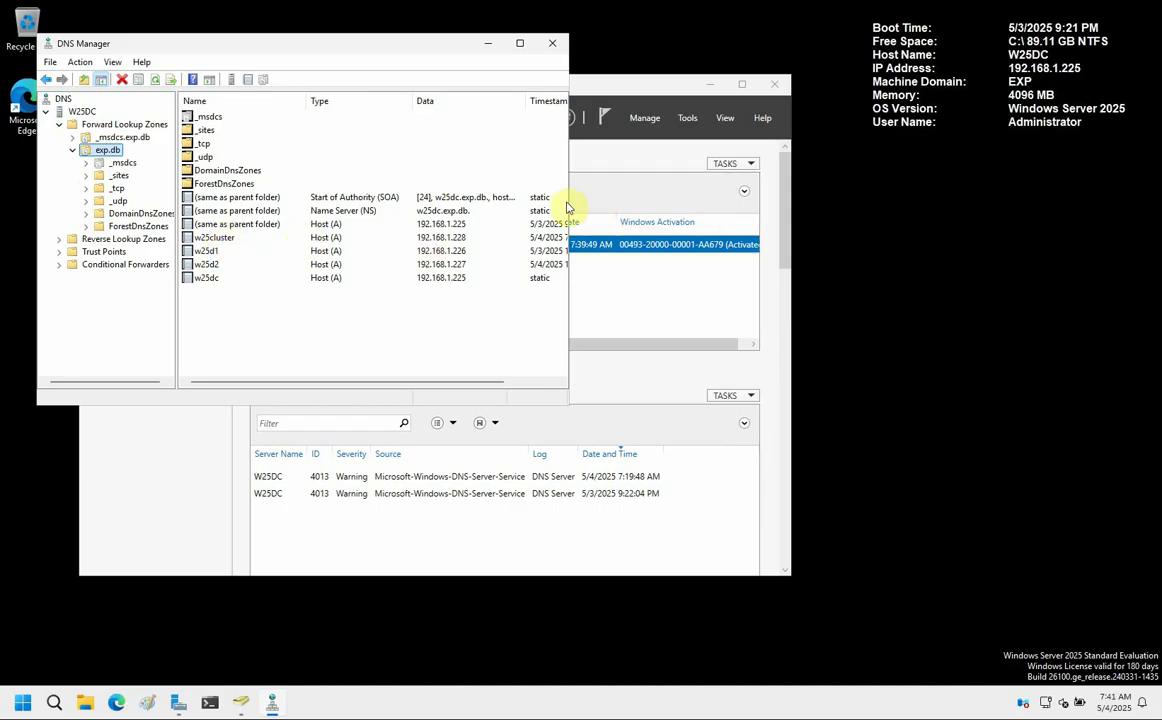
left_click_drag(567, 207, 760, 207)
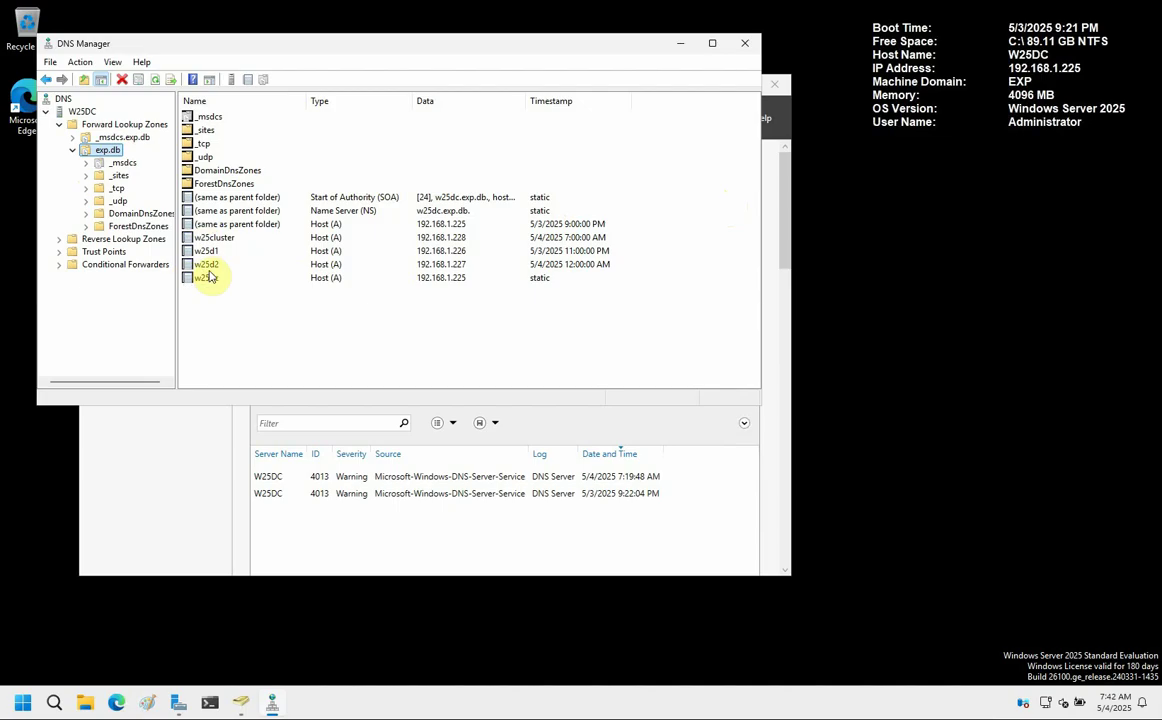
left_click(680, 45)
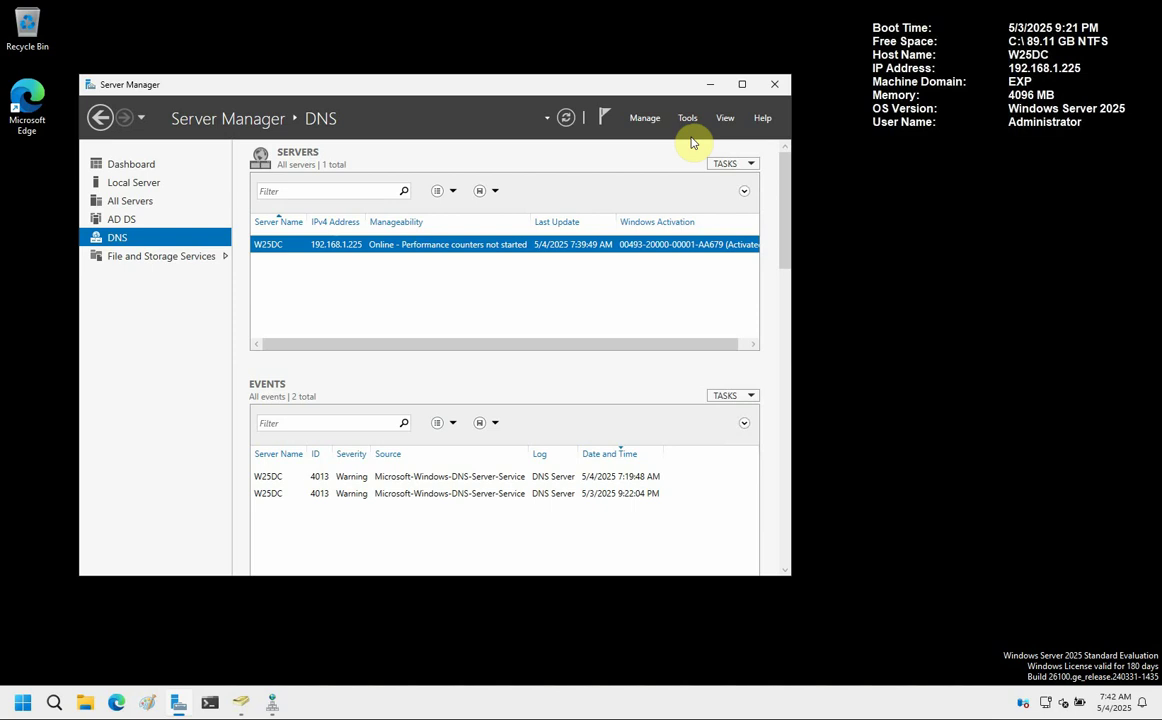
left_click(708, 88)
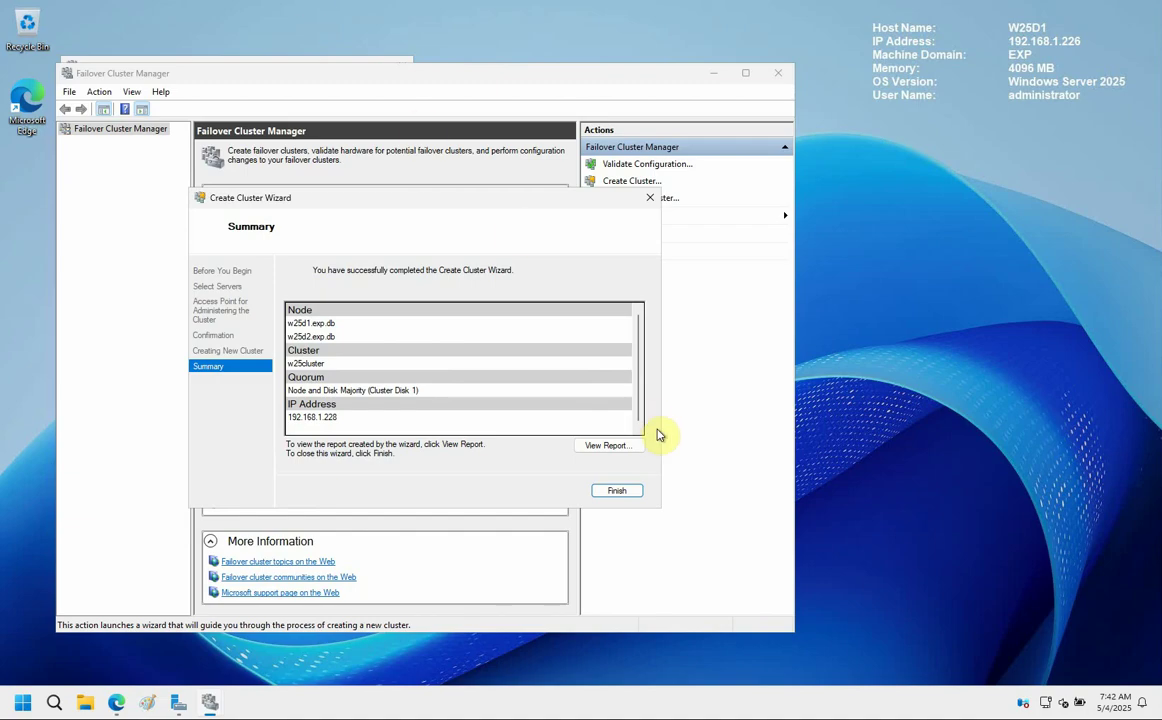
- Back on W25D1, finish the Create Cluster Wizard and expand w25cluster.exp.db in Failover Cluster Manager
left_click(619, 491)
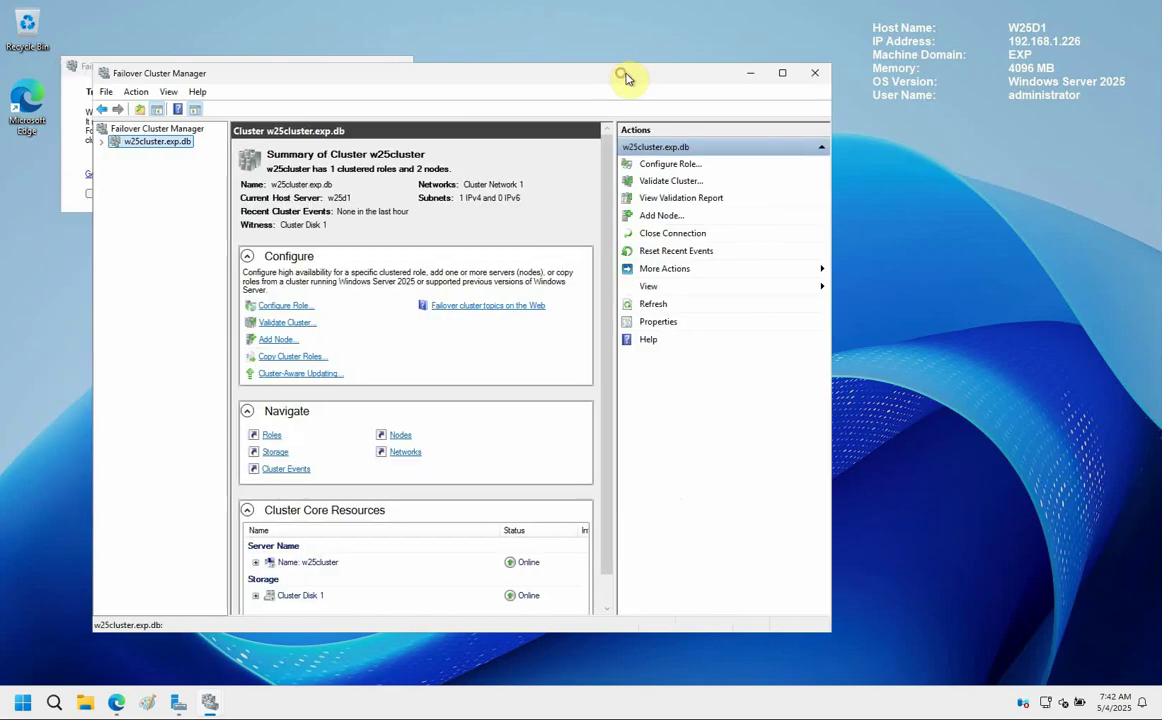
left_click_drag(625, 78, 805, 72)
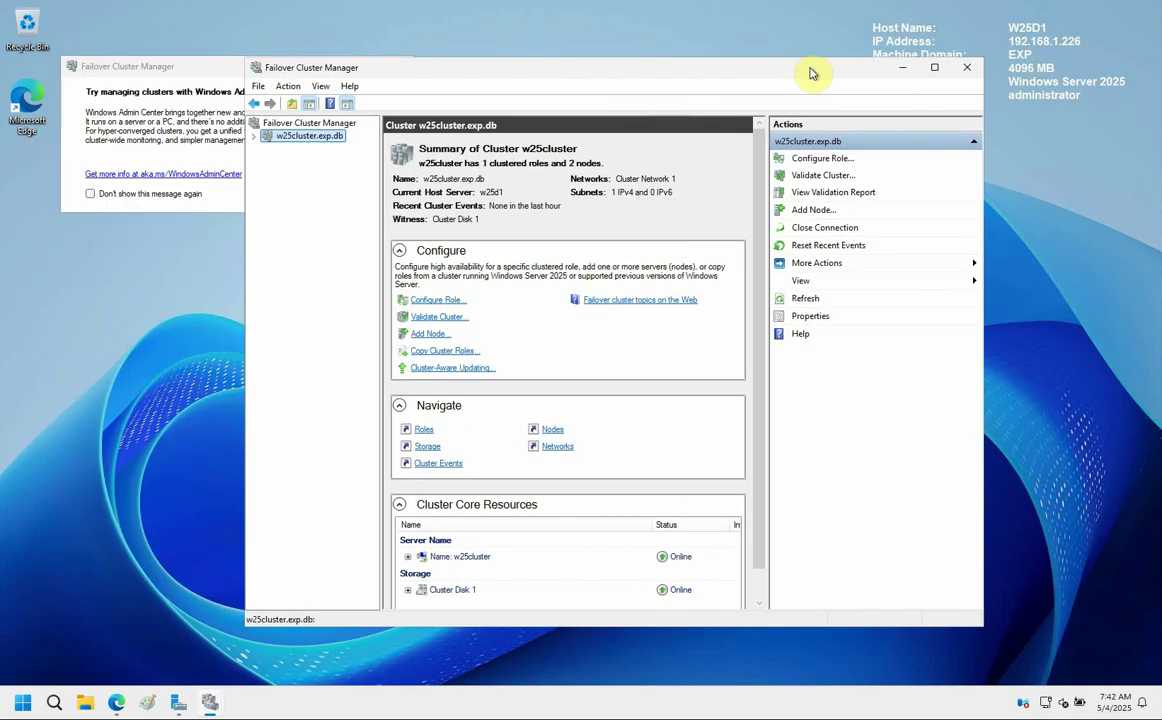
left_click(254, 136)
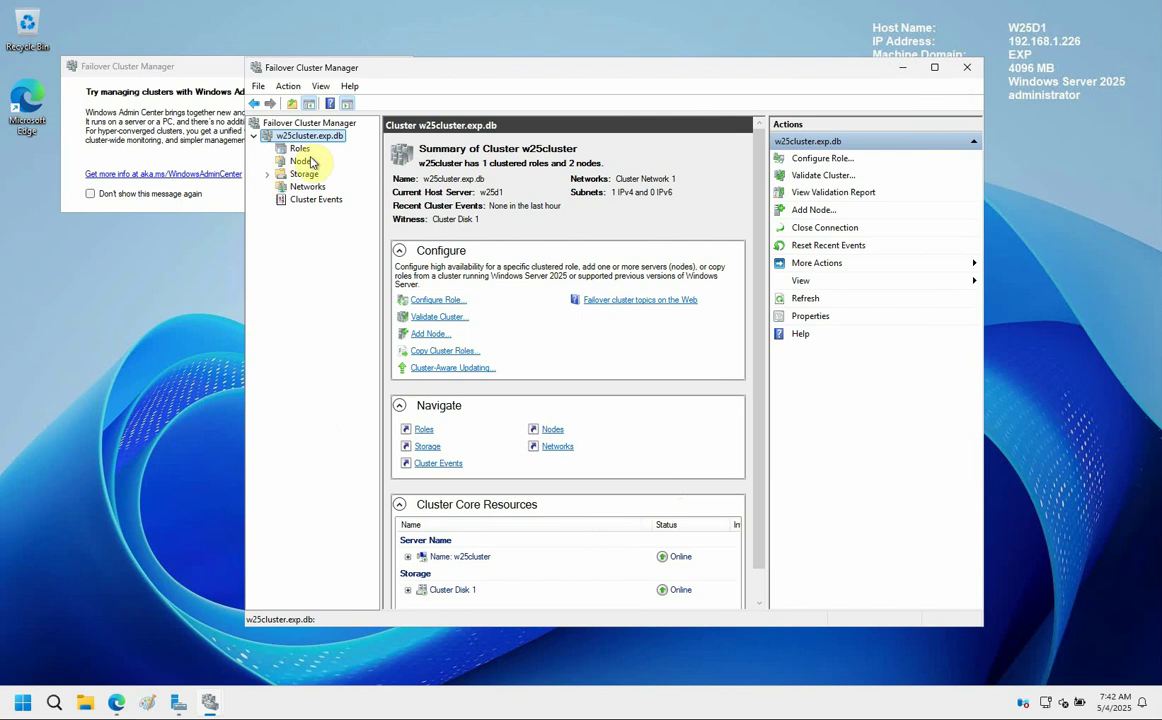
- Review the roles, nodes and storage disks of w25cluster.exp.db
left_click(300, 149)
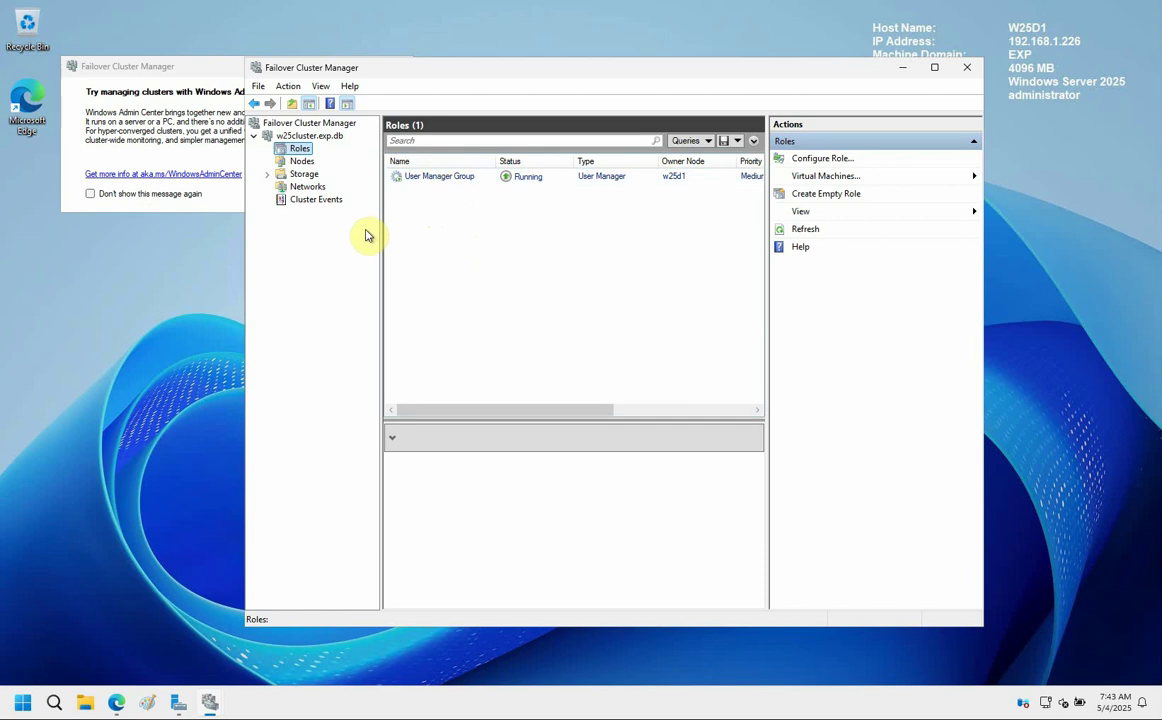
left_click(304, 161)
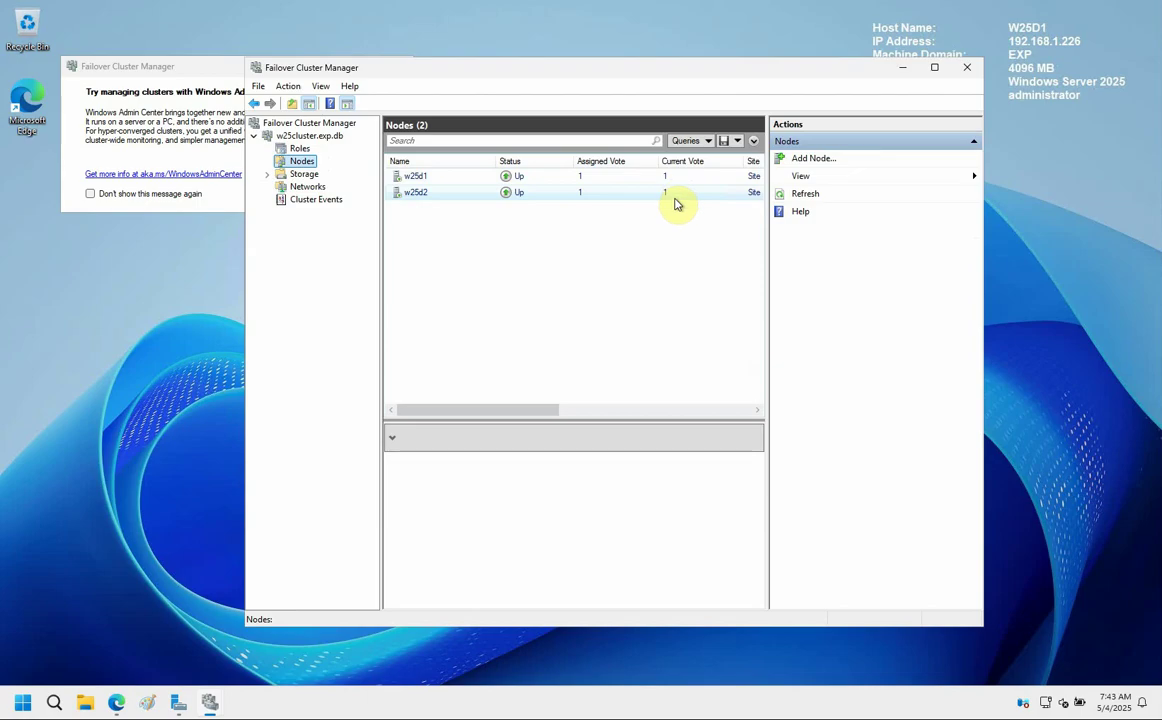
left_click(267, 174)
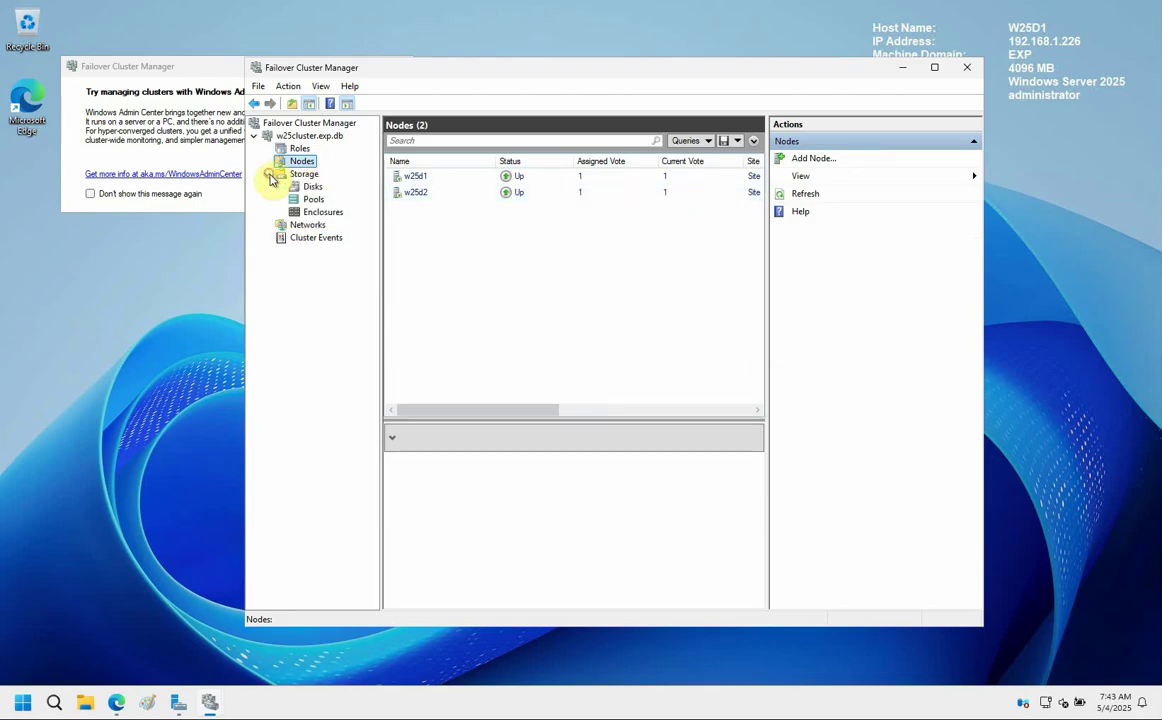
left_click(311, 188)
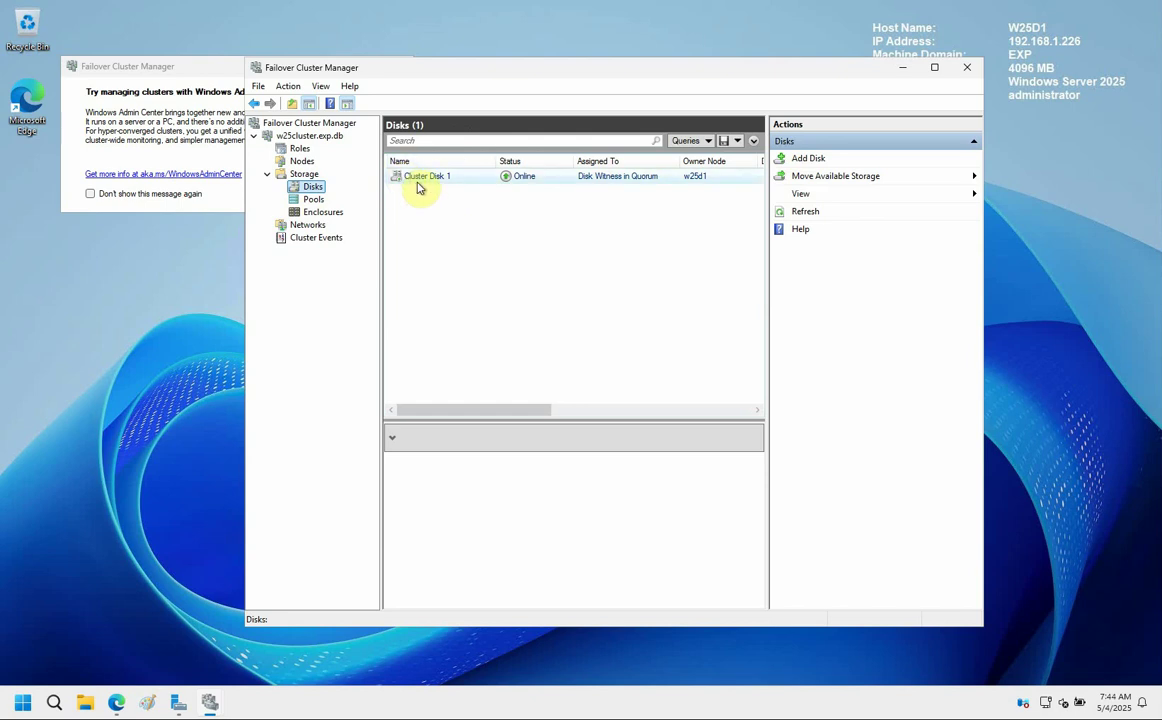
- Inspect the resources of the User Manager Group role and return to the cluster summary
left_click(300, 148)
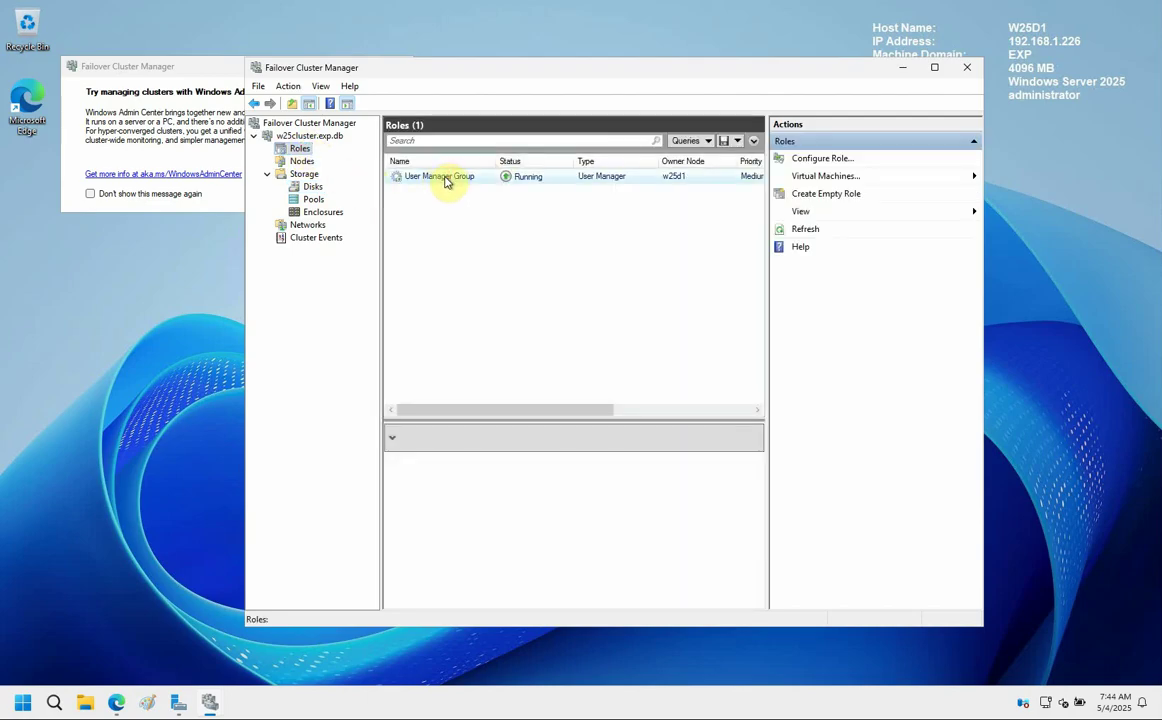
left_click(428, 179)
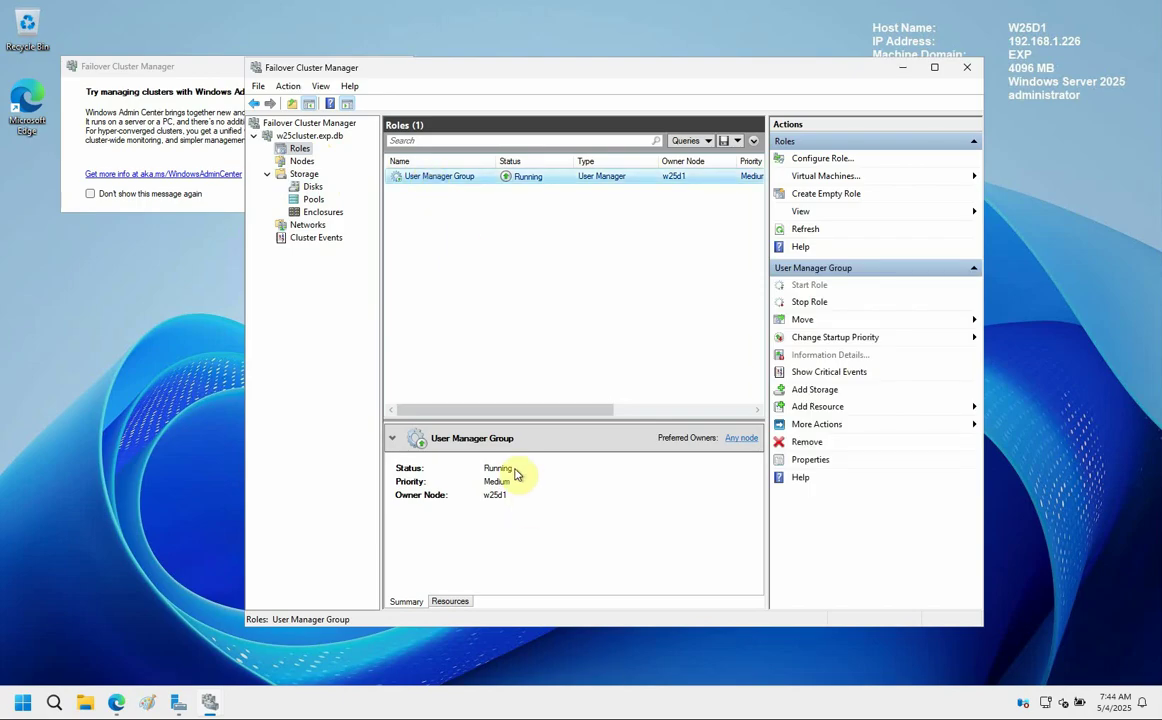
left_click(456, 602)
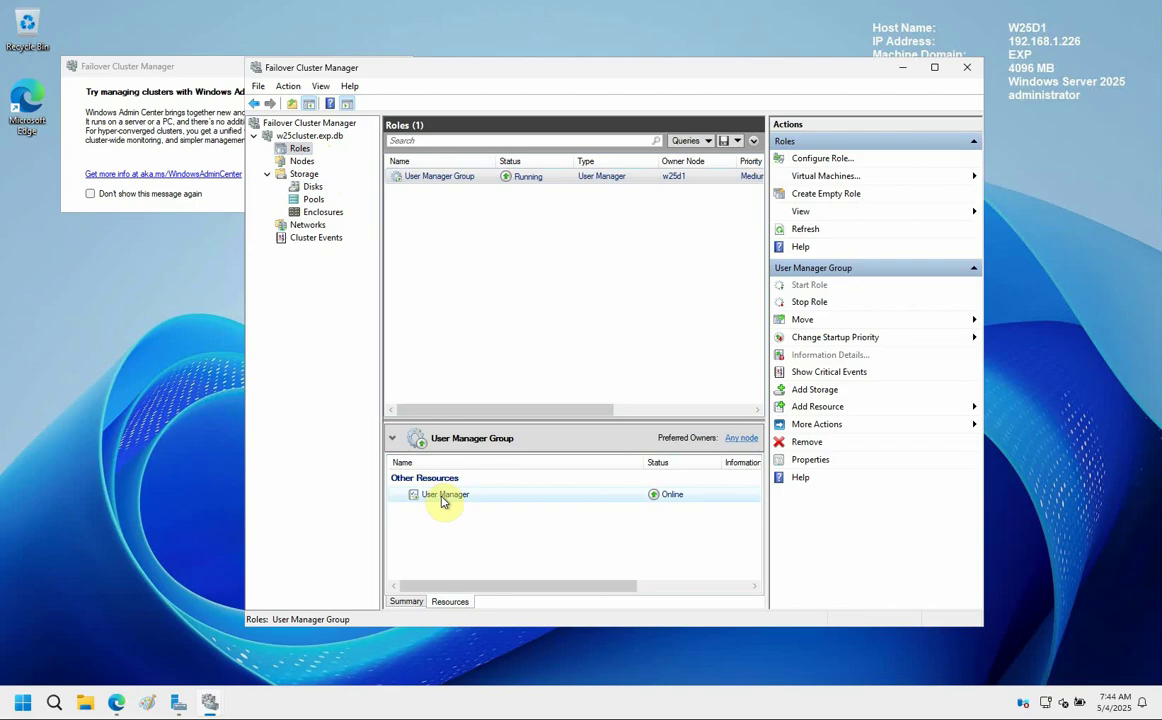
left_click(328, 137)
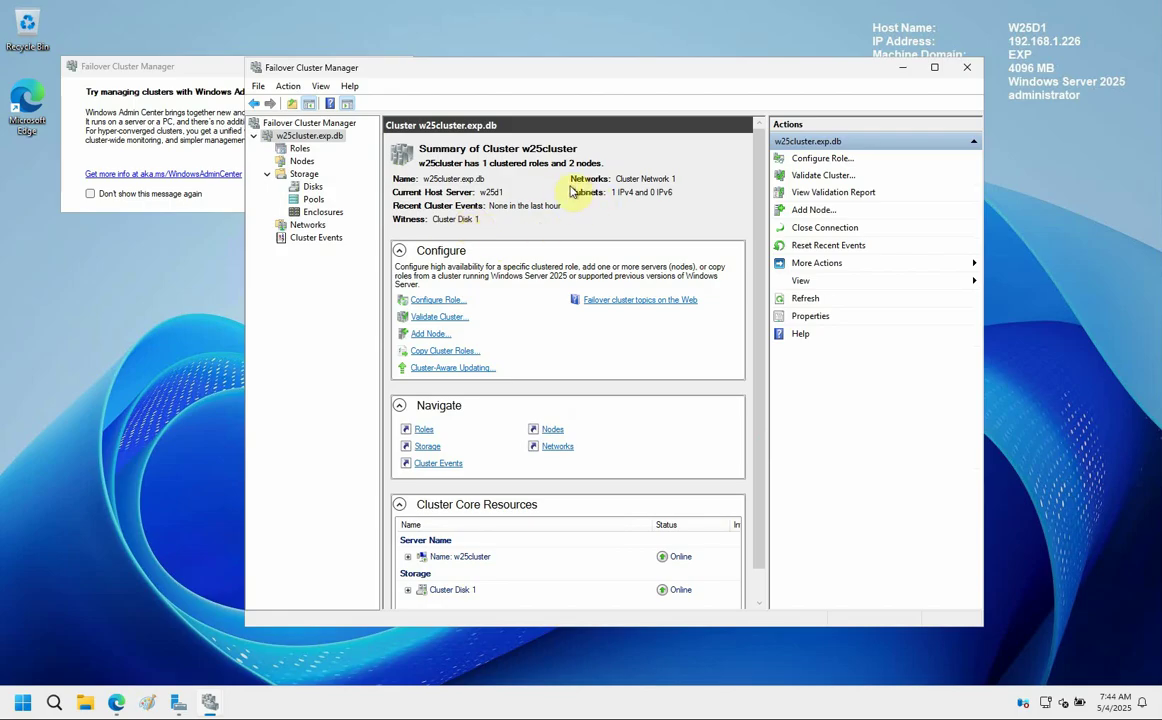
- Rename the cluster's witness disk, Cluster Disk 1, to Quorum in its properties
left_click(311, 188)
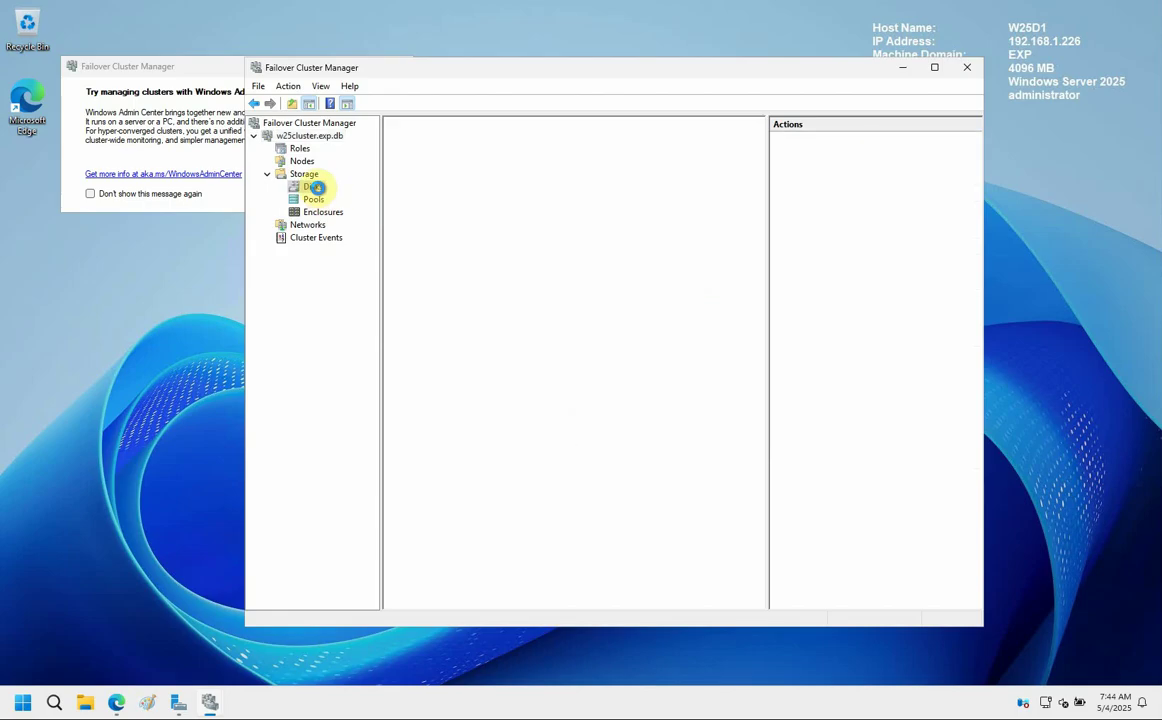
left_click(420, 180)
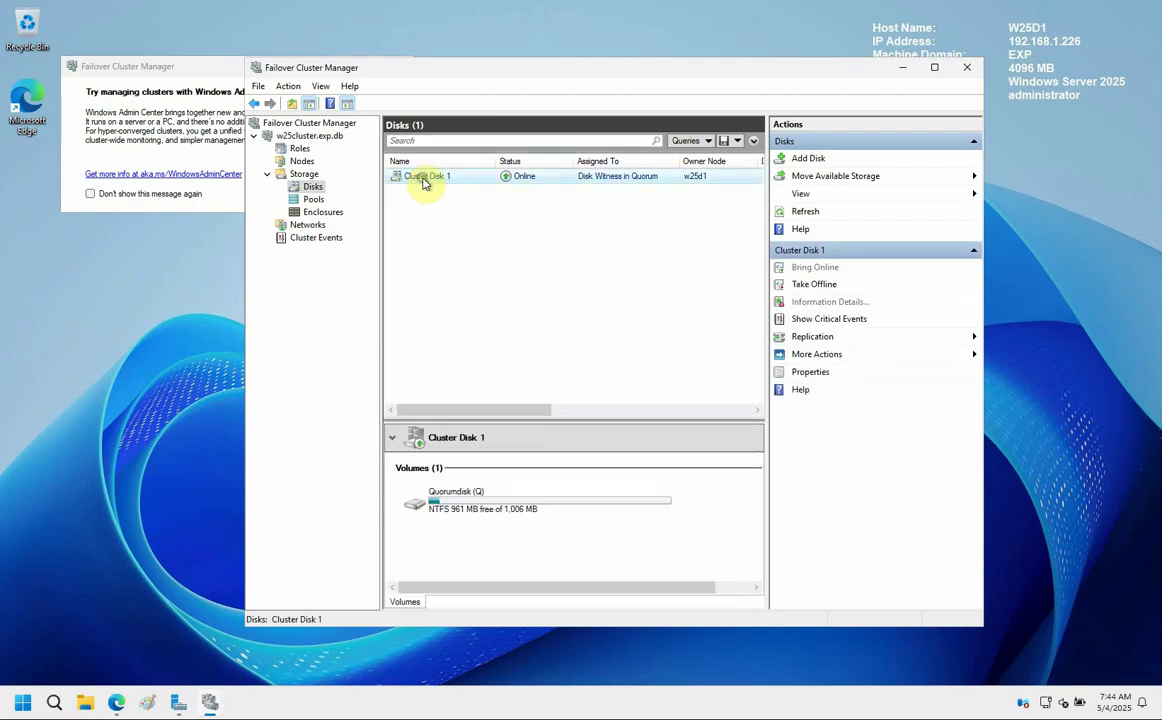
right_click(423, 182)
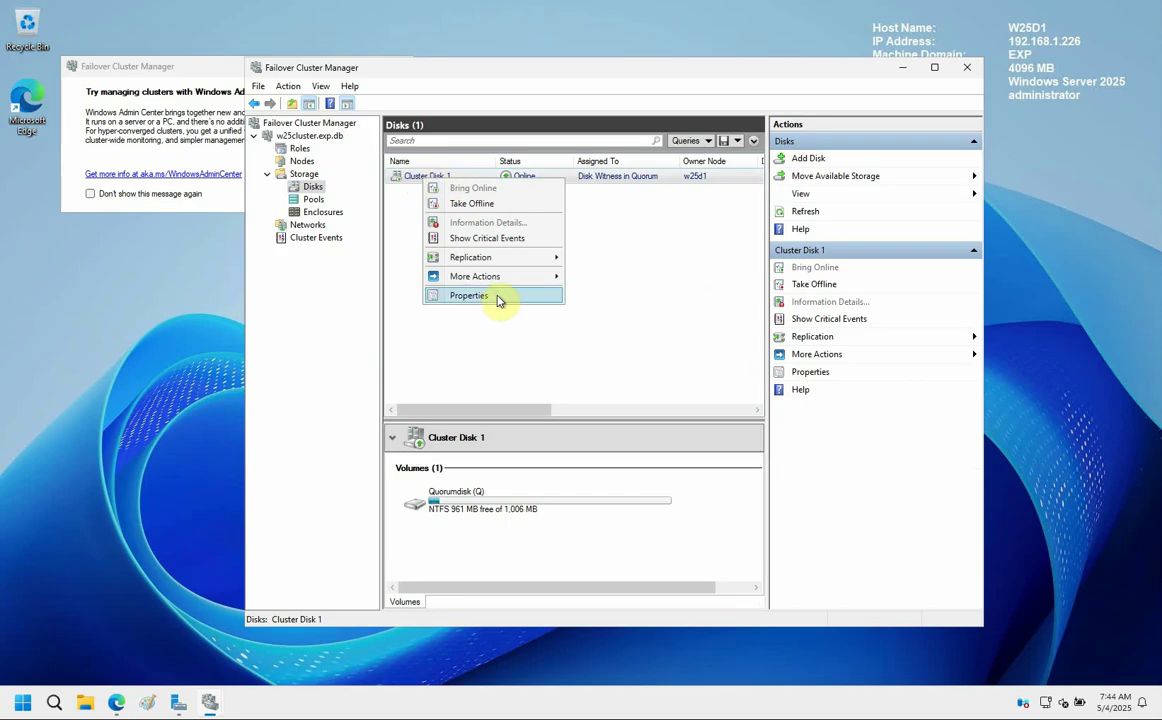
mouse_move(494, 285)
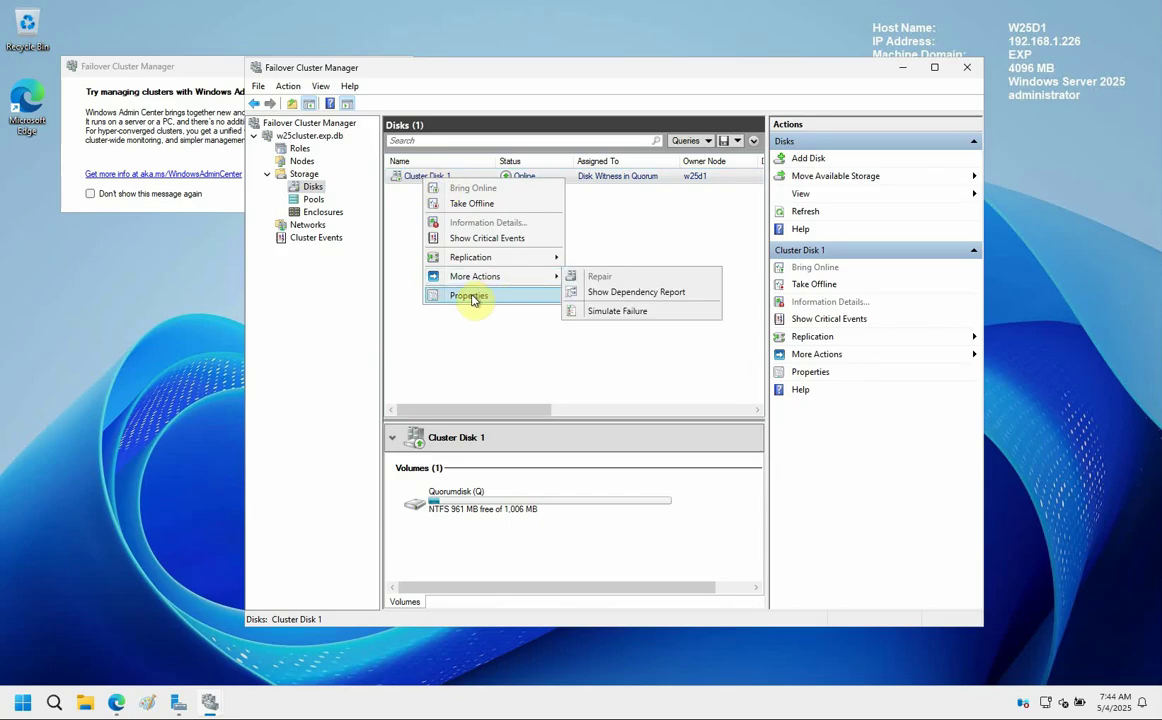
left_click(475, 296)
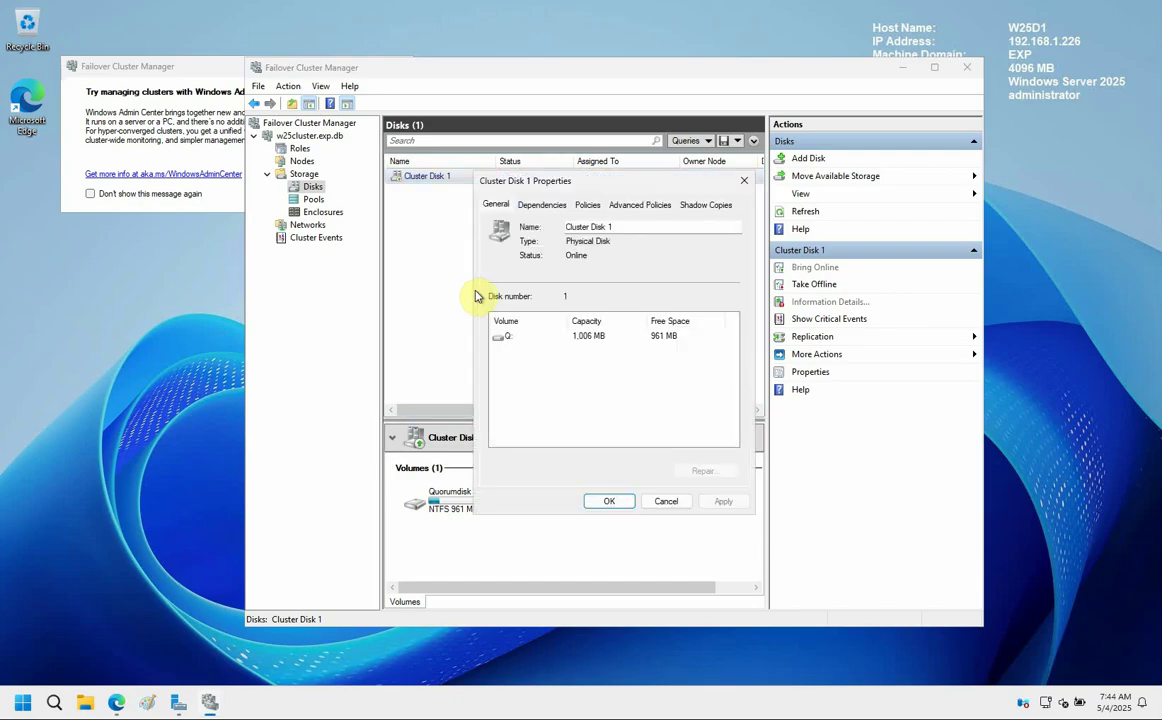
double_click(604, 229)
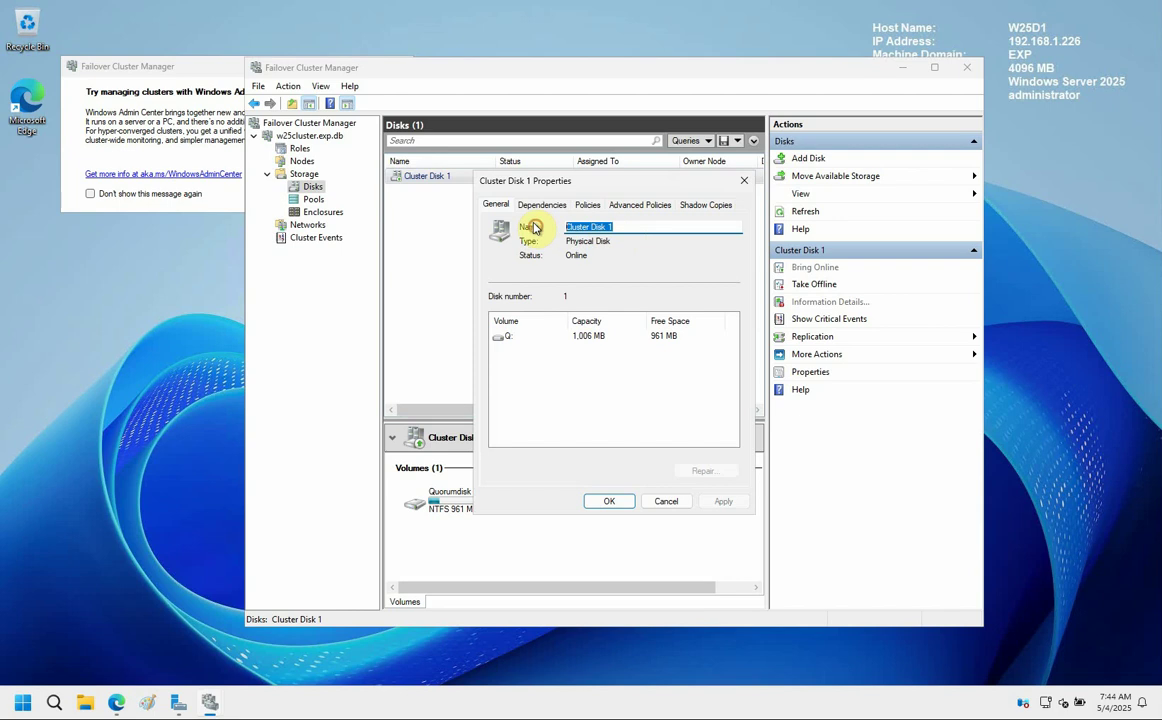
type("Quorum")
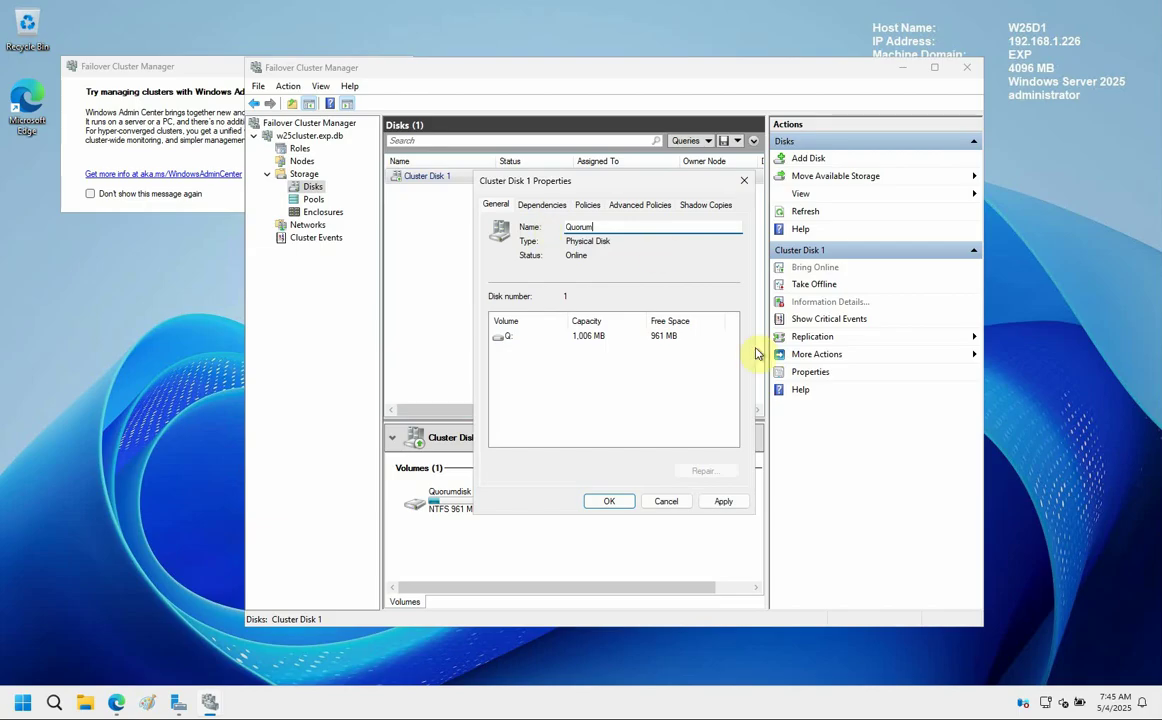
left_click(724, 500)
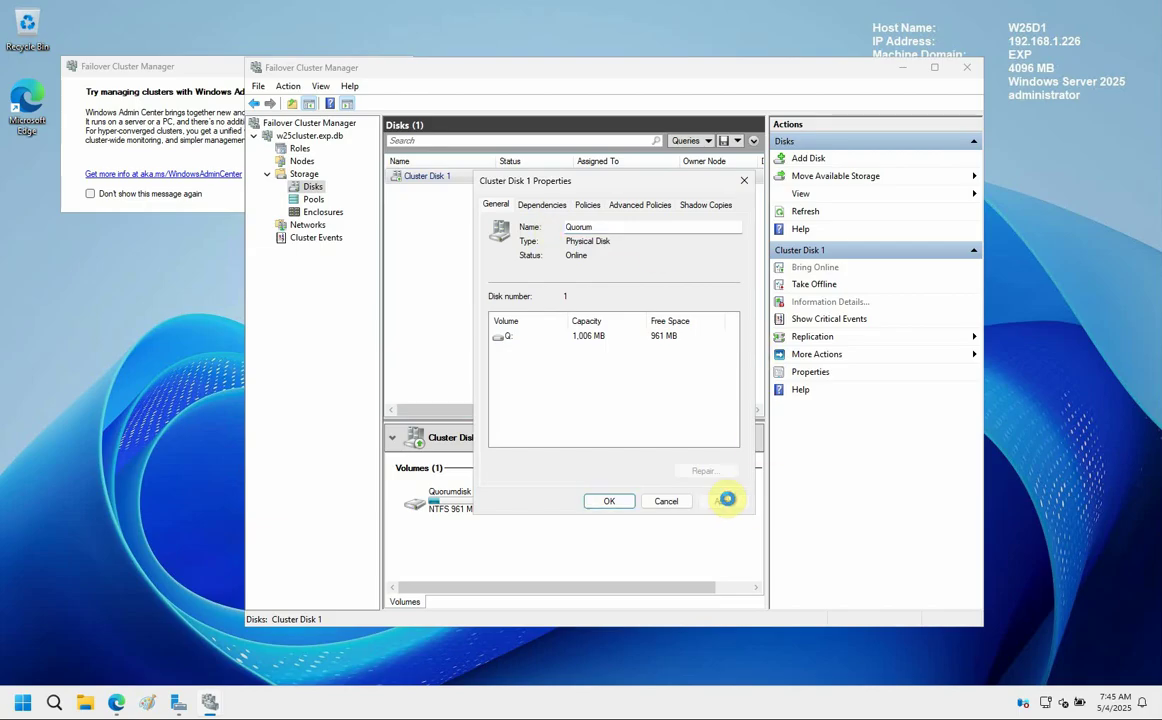
left_click(613, 501)
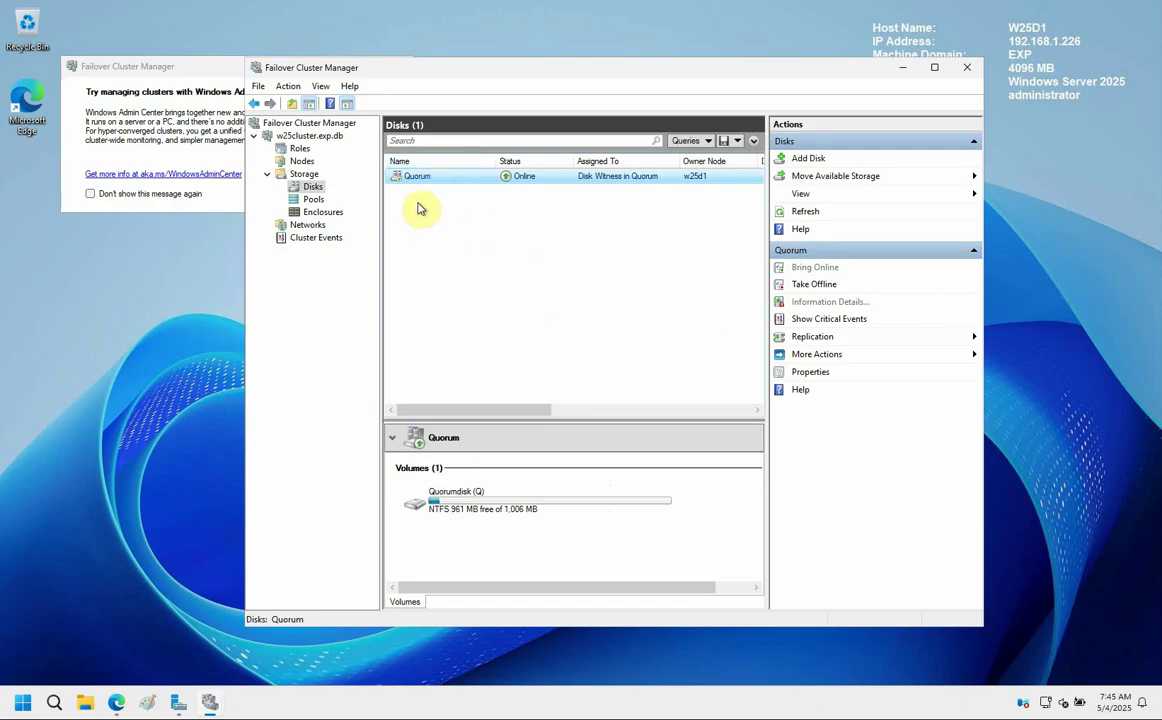
- Check the cluster summary and core resources in a taller window, and bring the Windows Admin Center message to the front
left_click(312, 136)
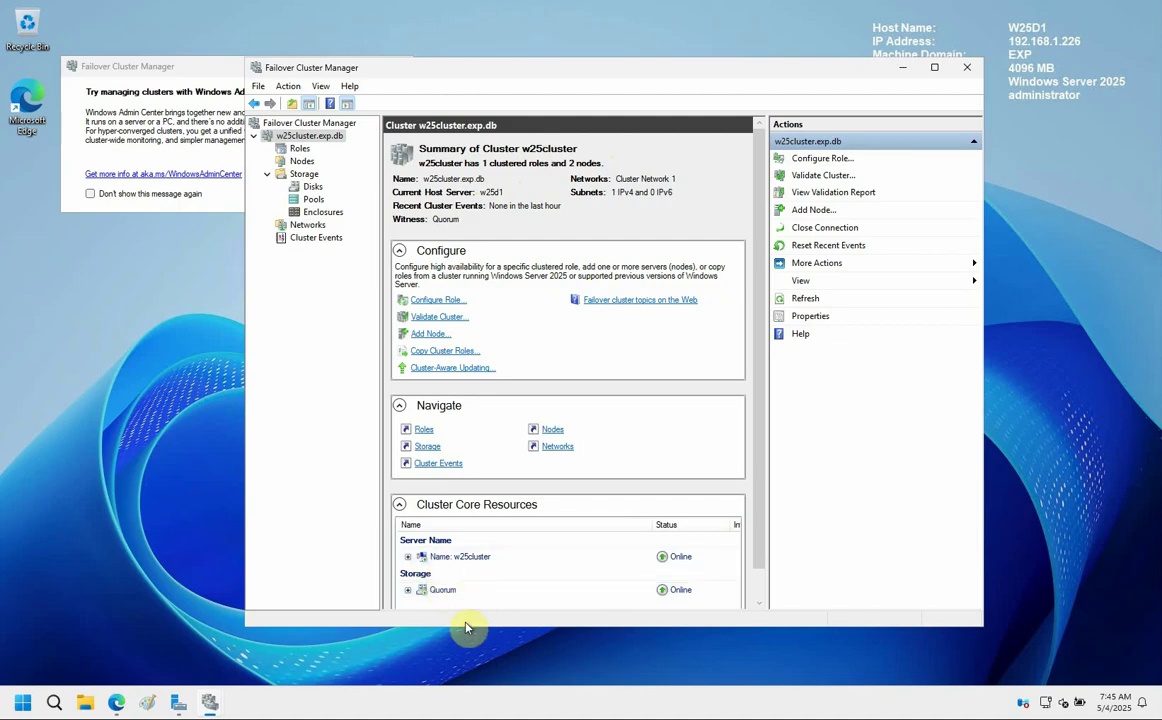
left_click_drag(467, 627, 484, 680)
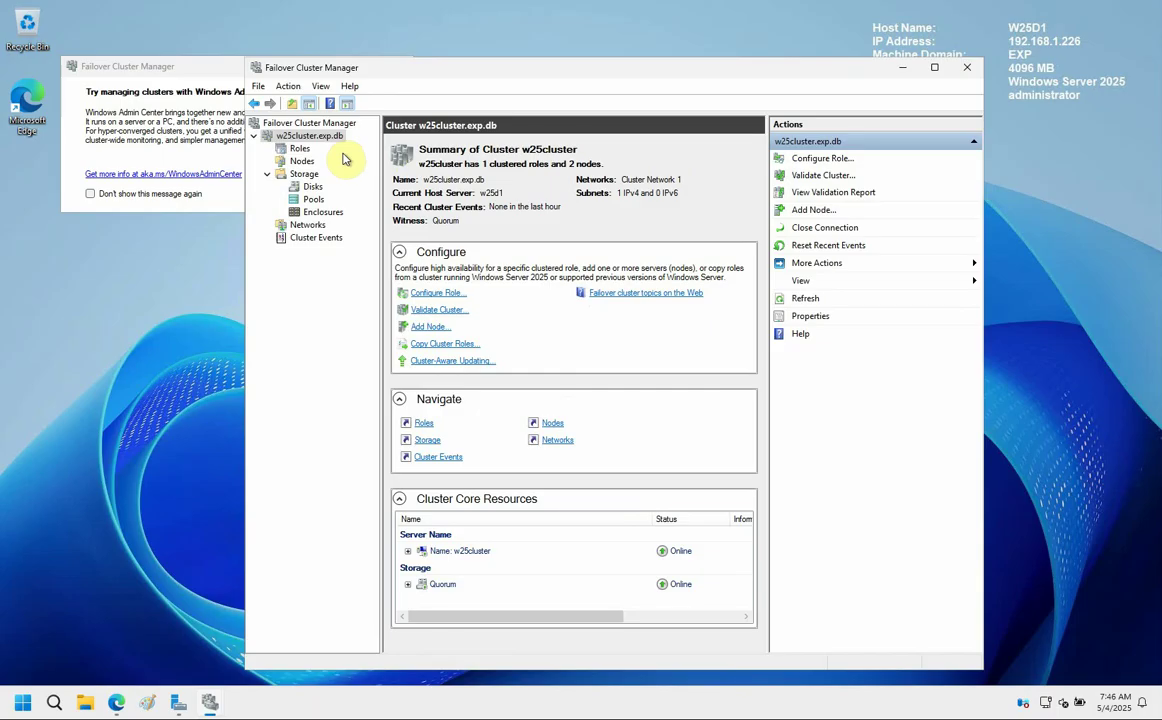
left_click(158, 68)
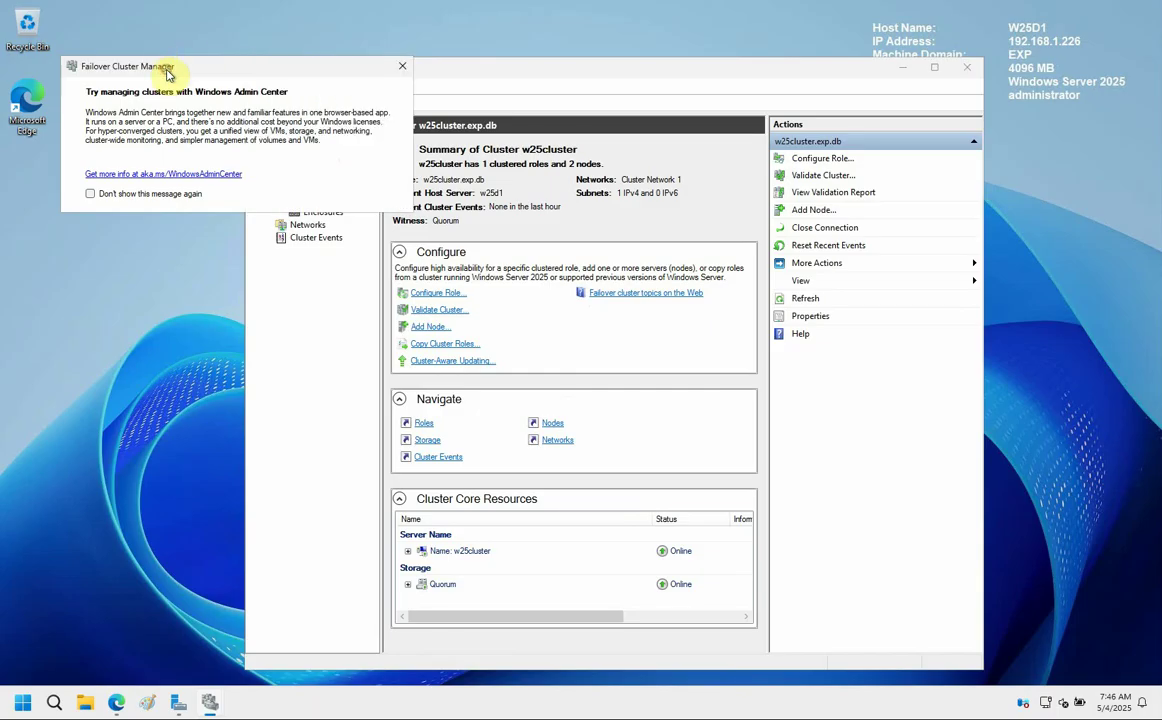
- Dismiss the Windows Admin Center message and review w25cluster's witness options in the Configure Cluster Quorum Wizard, cancelling it without applying changes
left_click(402, 67)
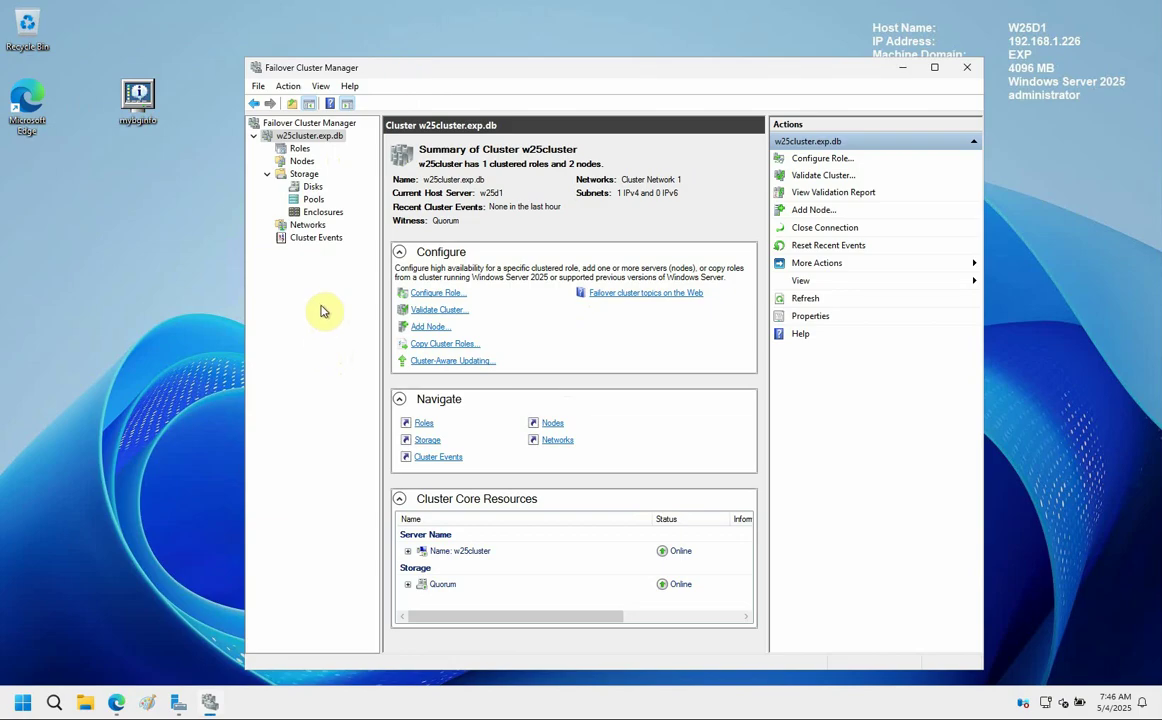
right_click(320, 141)
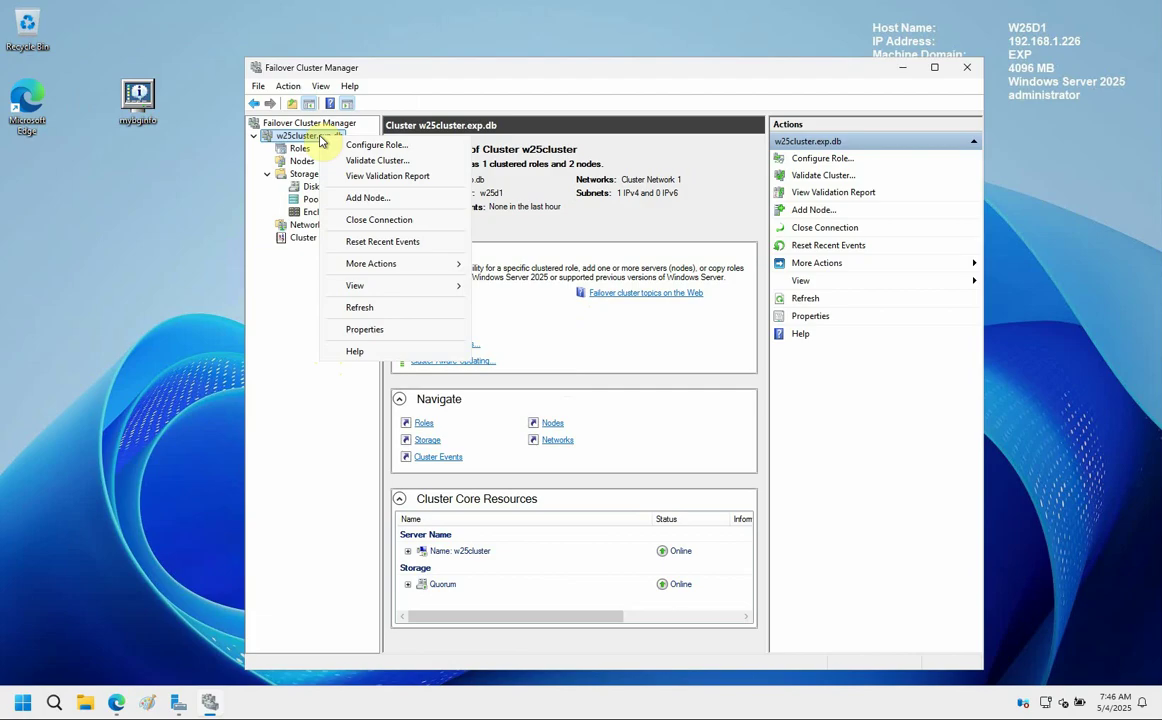
mouse_move(395, 264)
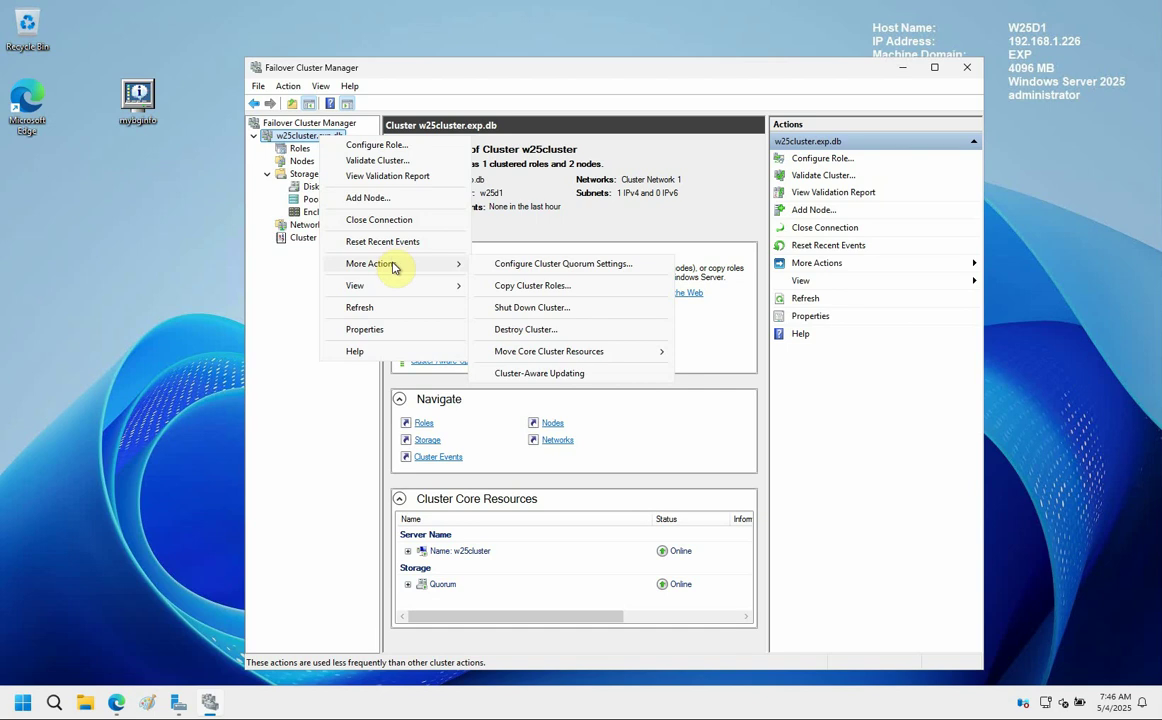
left_click(558, 266)
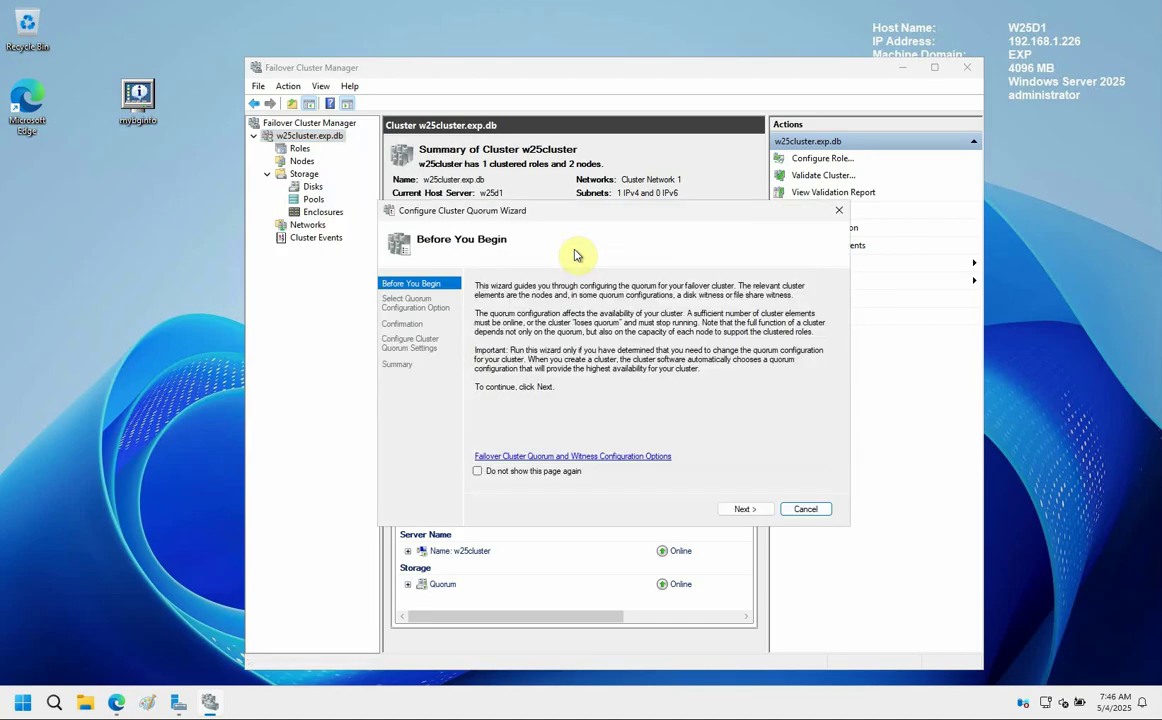
left_click(746, 510)
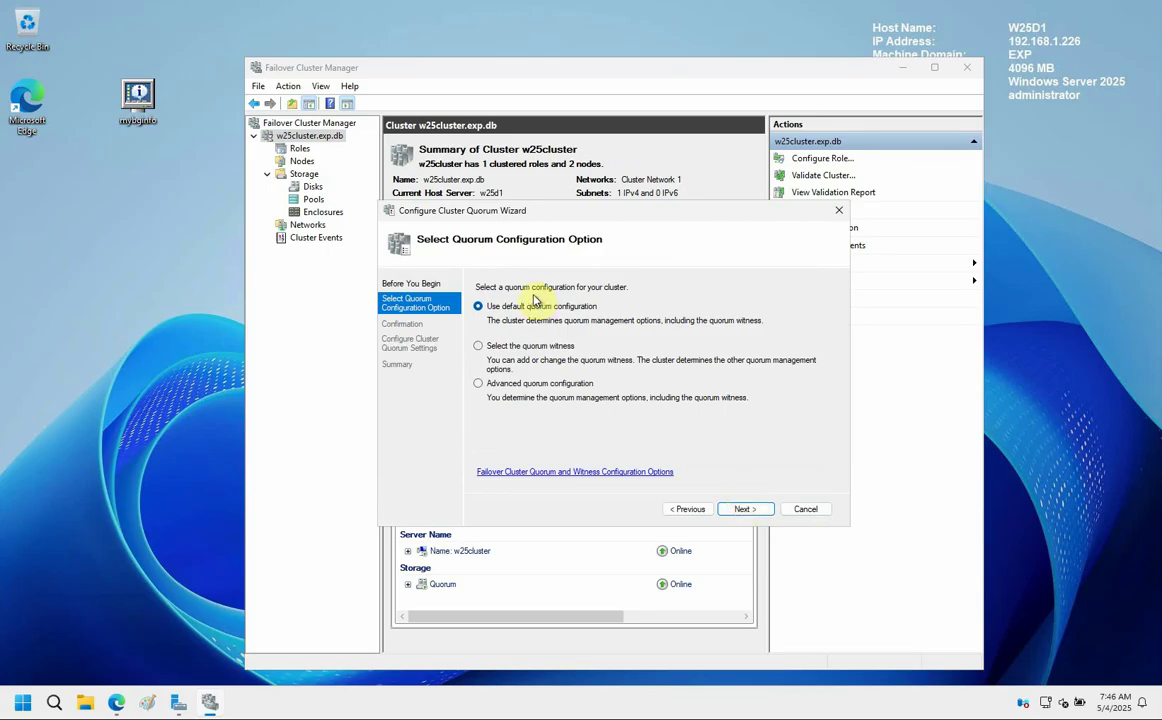
left_click(488, 346)
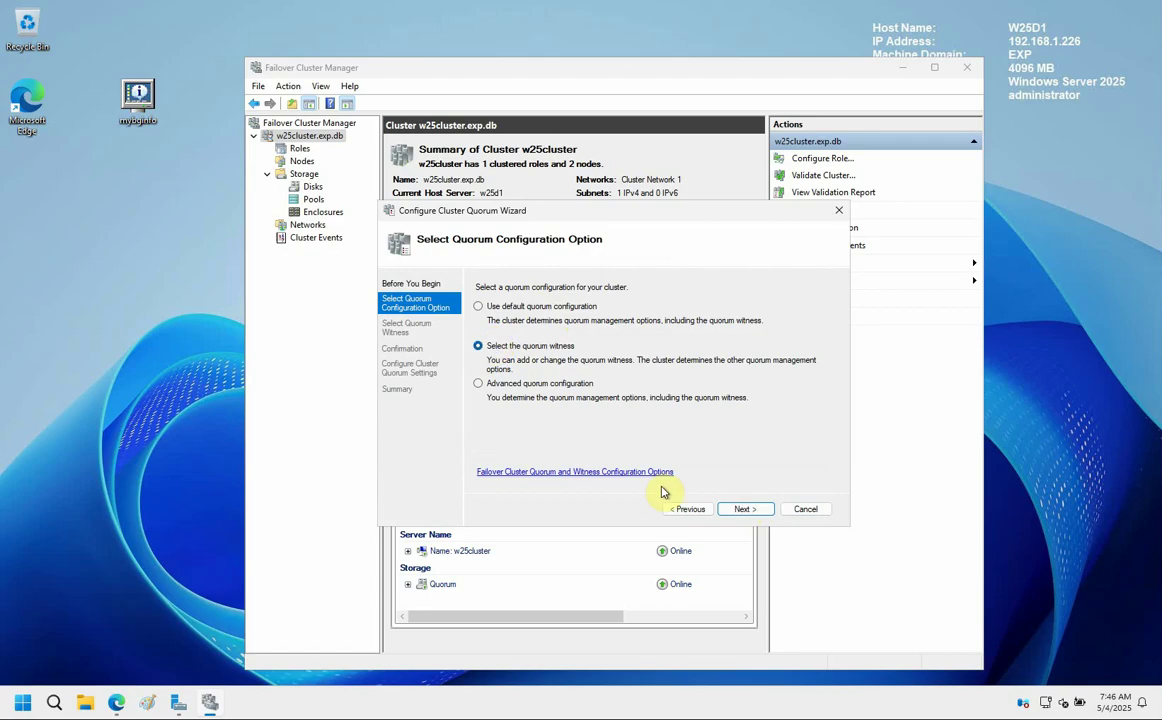
left_click(743, 509)
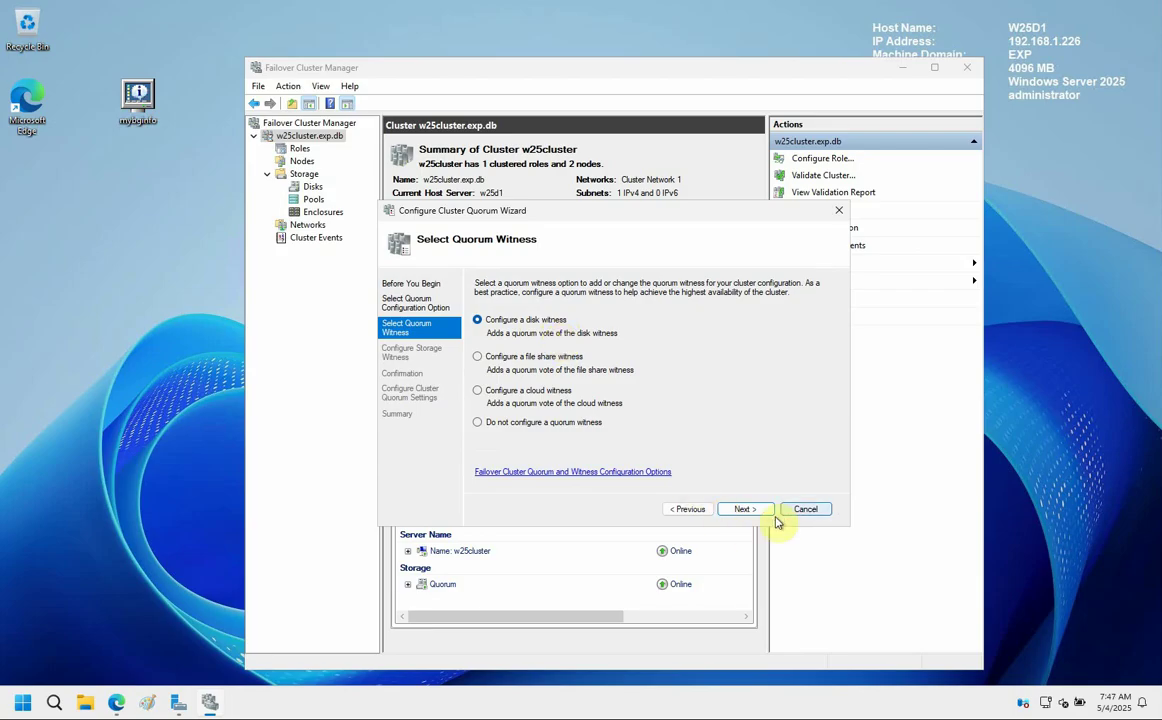
left_click(805, 509)
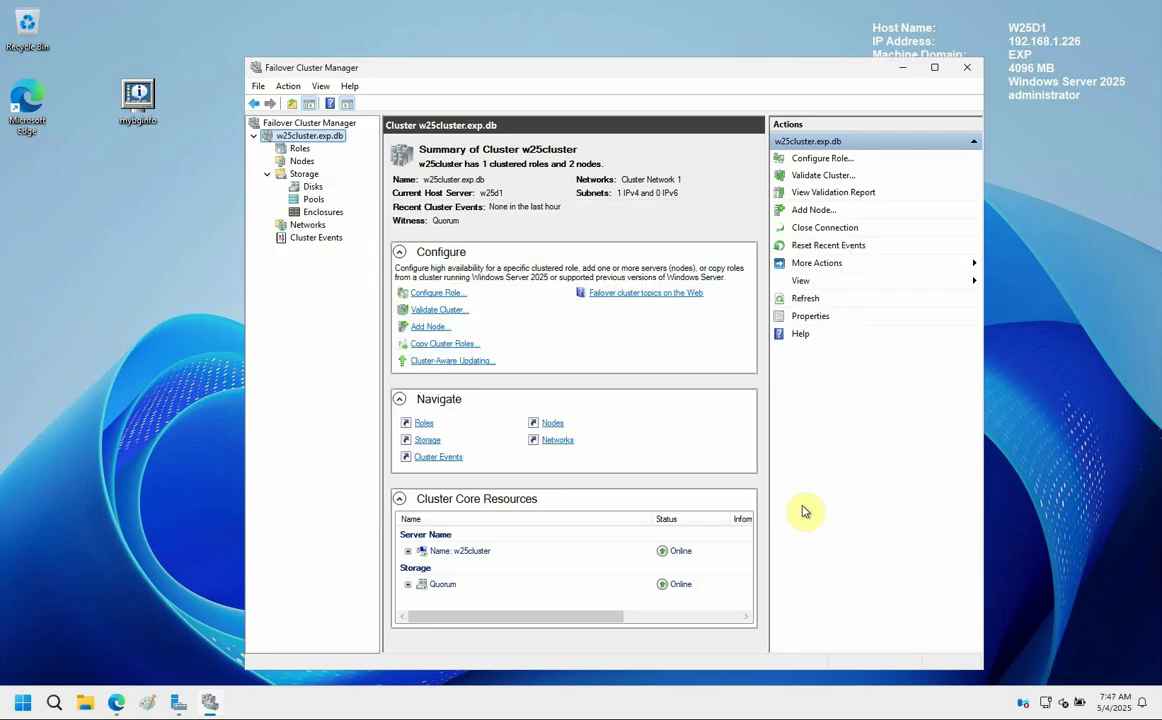